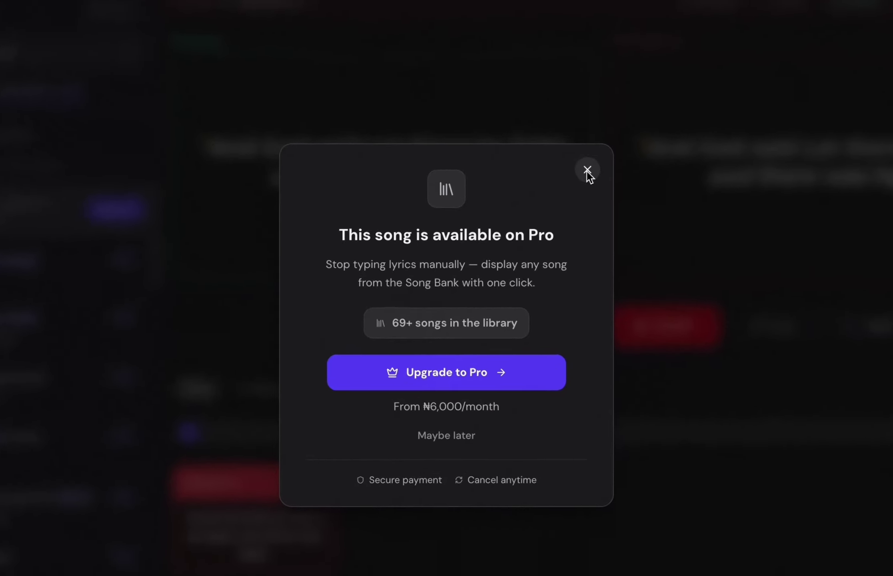
# Dismiss the Pro upgrade offer and return to the MyChurchSpace presentation.
pyautogui.click(538, 209)
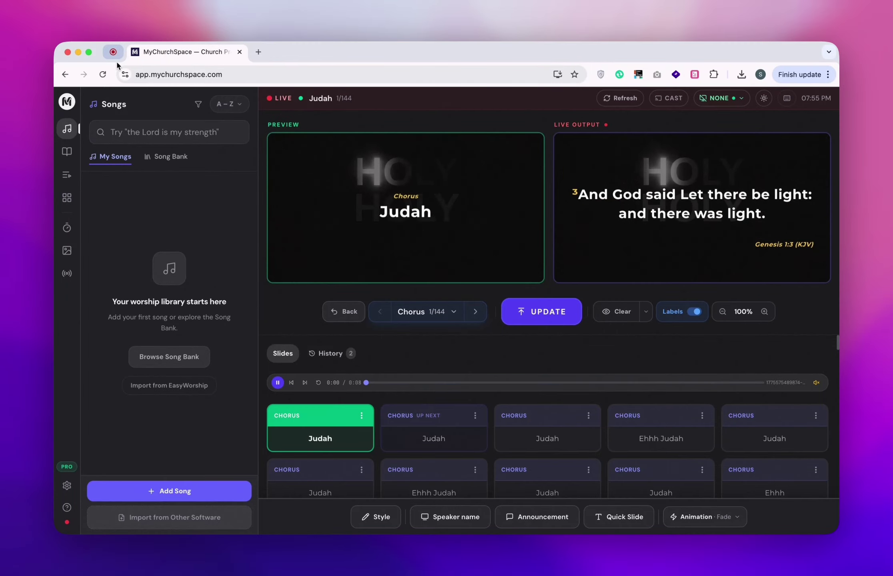
pyautogui.click(113, 56)
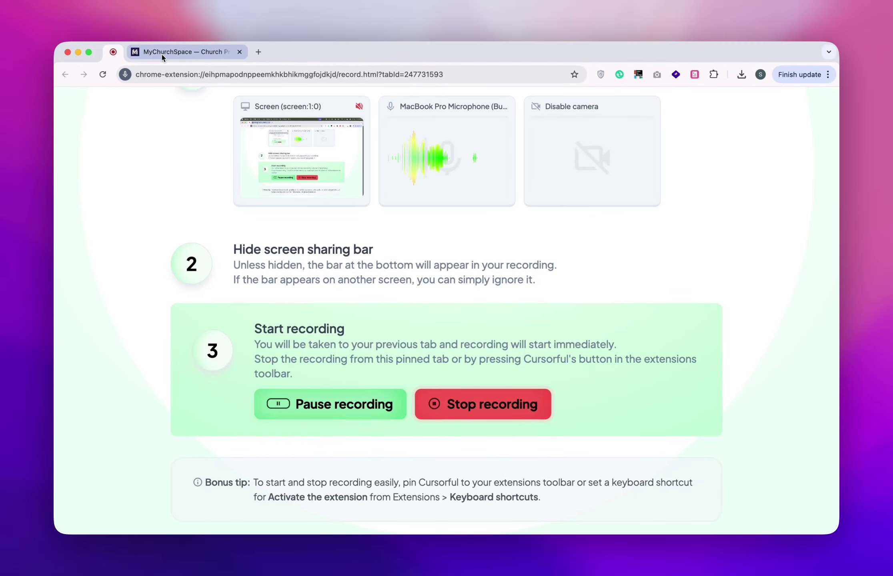
pyautogui.click(163, 56)
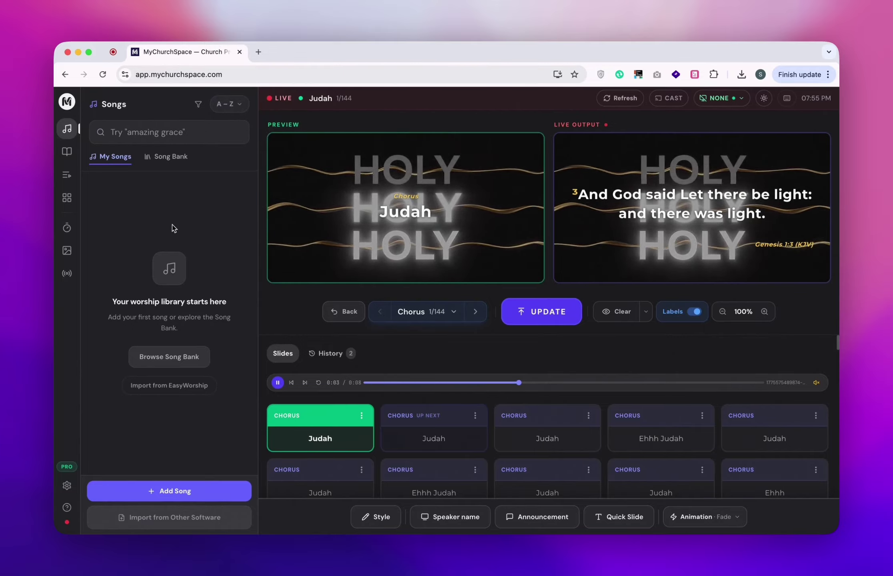
# Pick the Judah song from the Song Bank and send its chorus live.
pyautogui.click(158, 157)
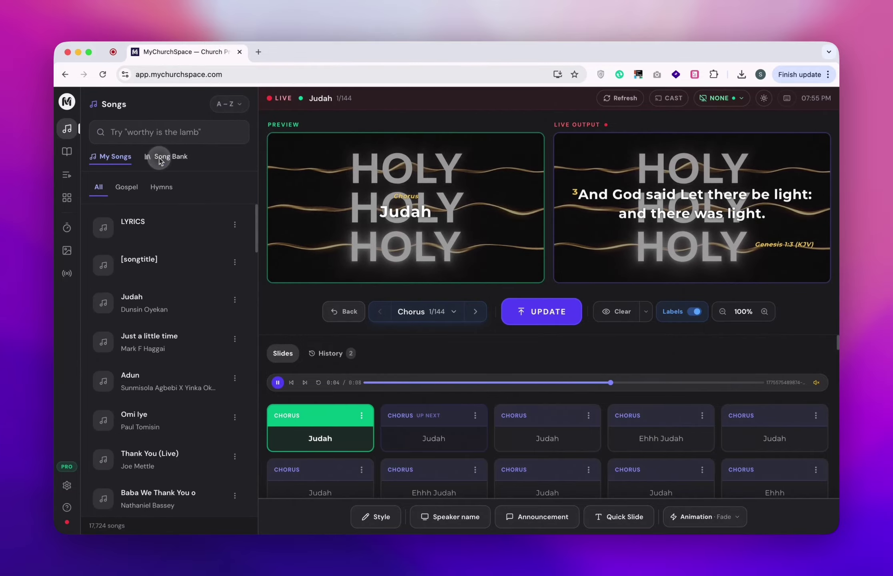
pyautogui.scroll(-10, 175, 310)
pyautogui.scroll(-10, 174, 311)
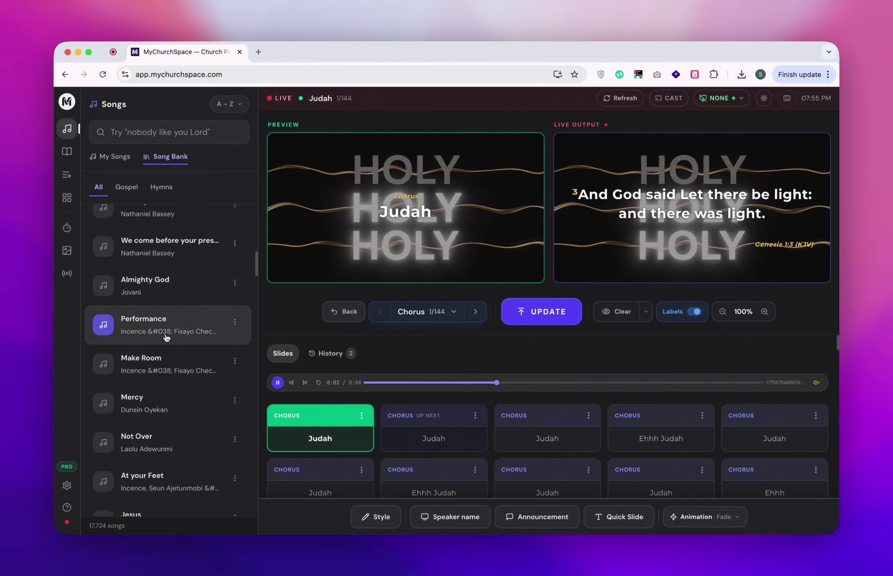
pyautogui.scroll(-7, 166, 338)
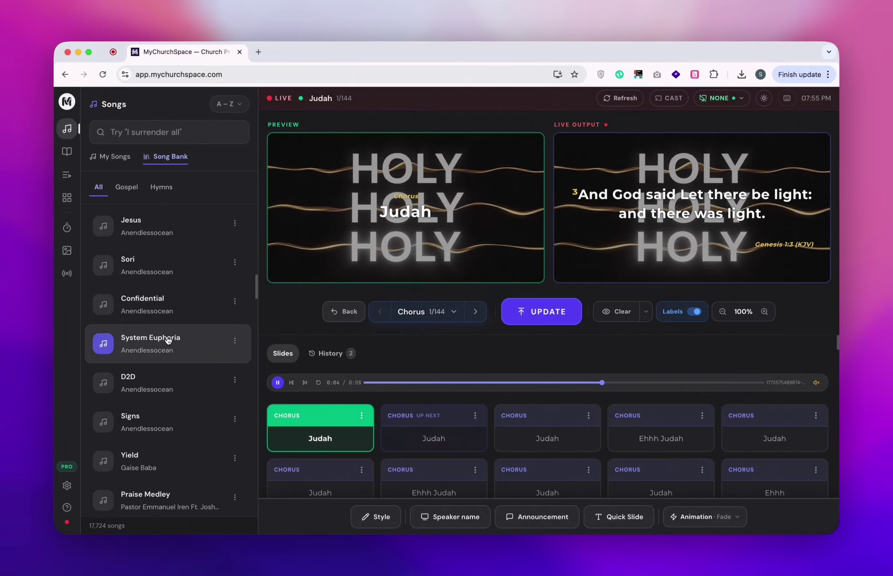
pyautogui.scroll(10, 167, 339)
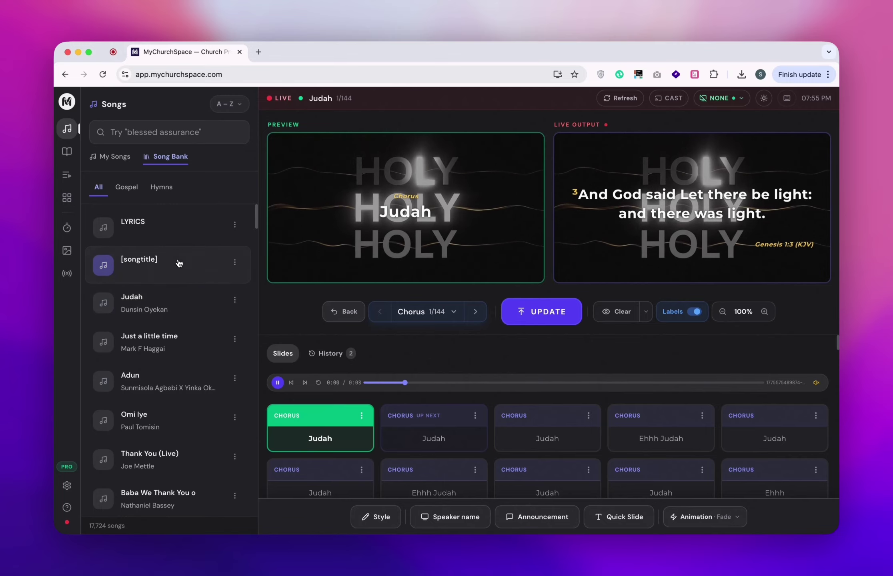
pyautogui.scroll(-1, 167, 310)
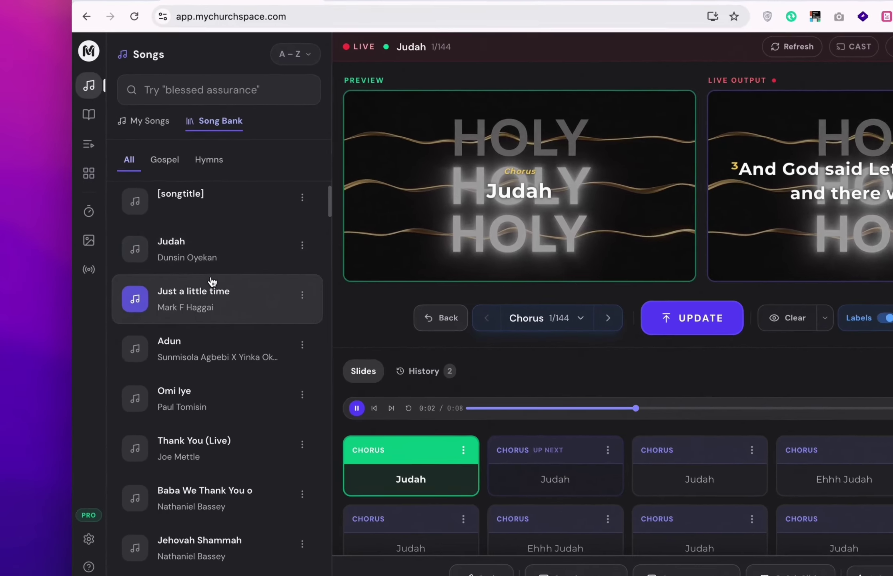
pyautogui.click(170, 265)
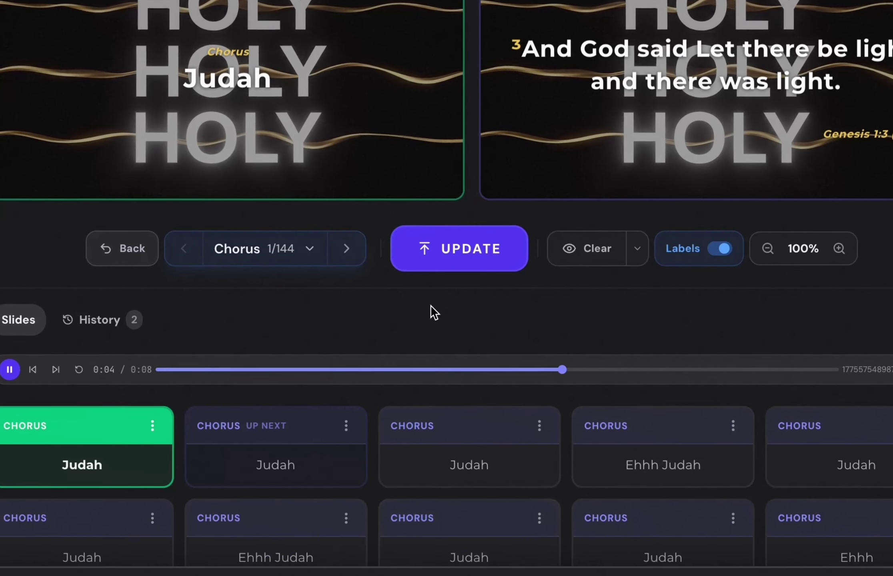
pyautogui.click(454, 330)
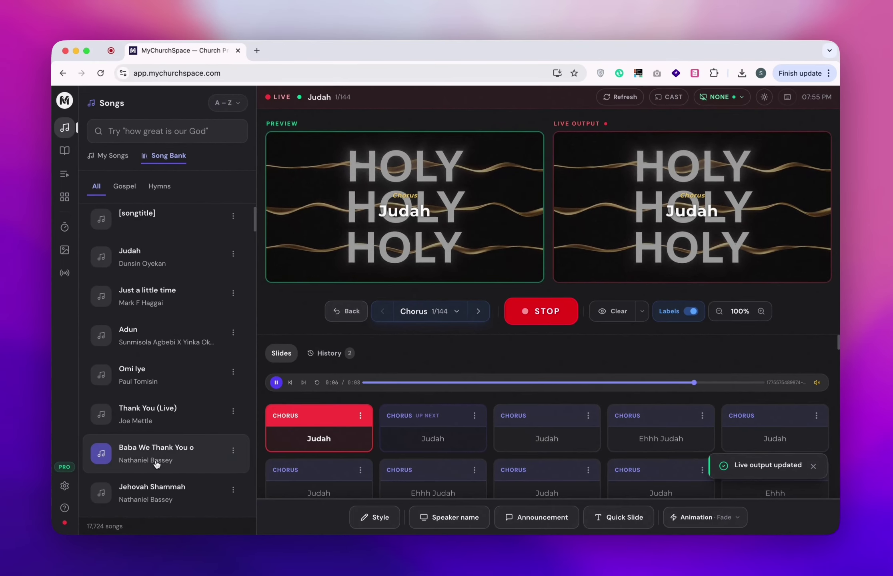
# Advance Judah to slide 23/144, 'The battle formation is the mystery of praise', then show background media.
pyautogui.scroll(-3, 519, 462)
pyautogui.scroll(-10, 526, 456)
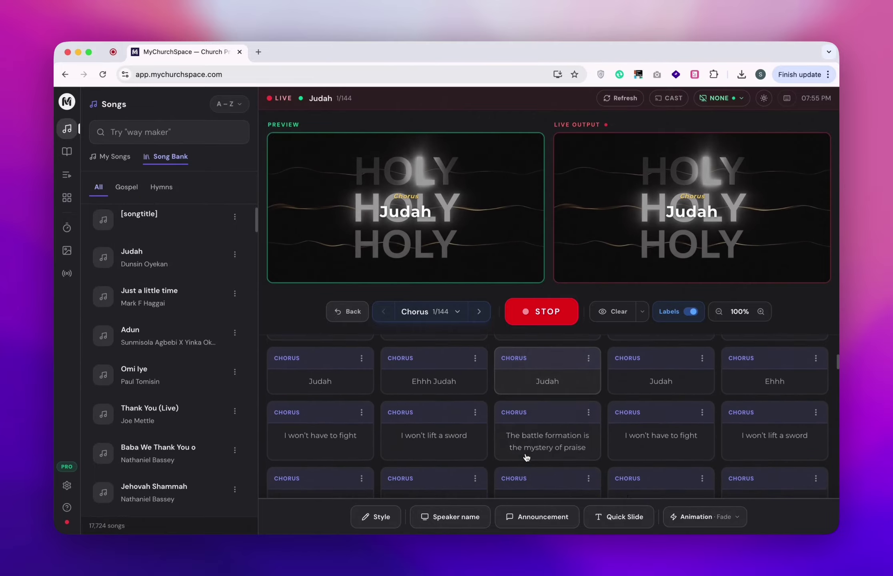
pyautogui.scroll(-10, 526, 457)
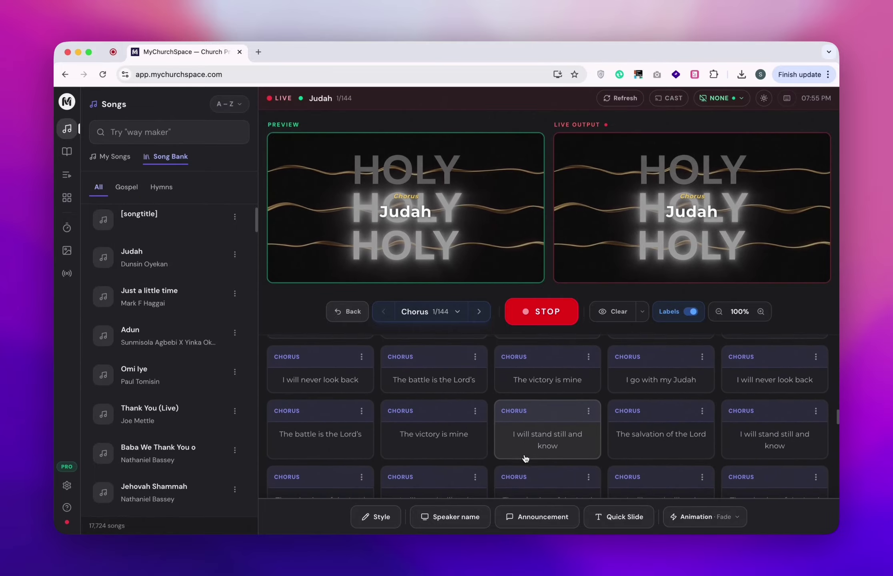
pyautogui.scroll(15, 525, 458)
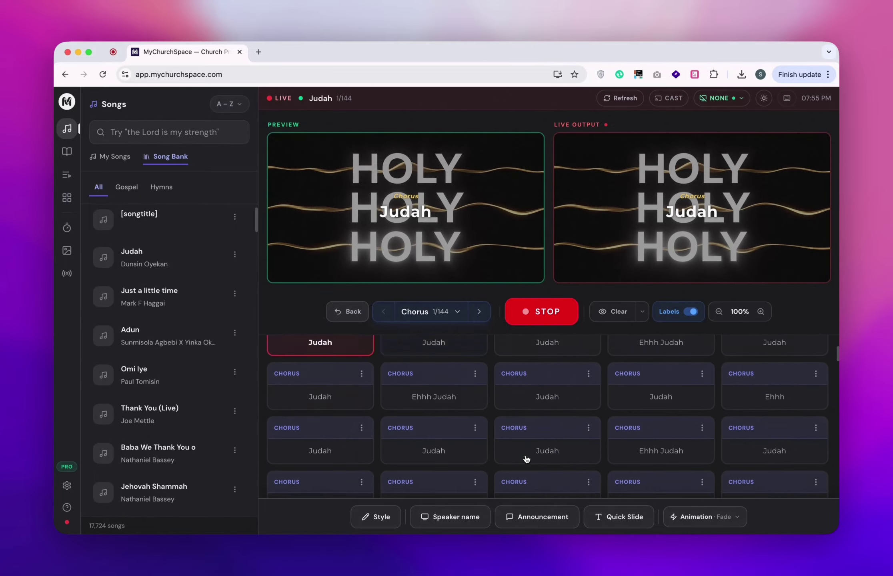
pyautogui.scroll(-2, 524, 460)
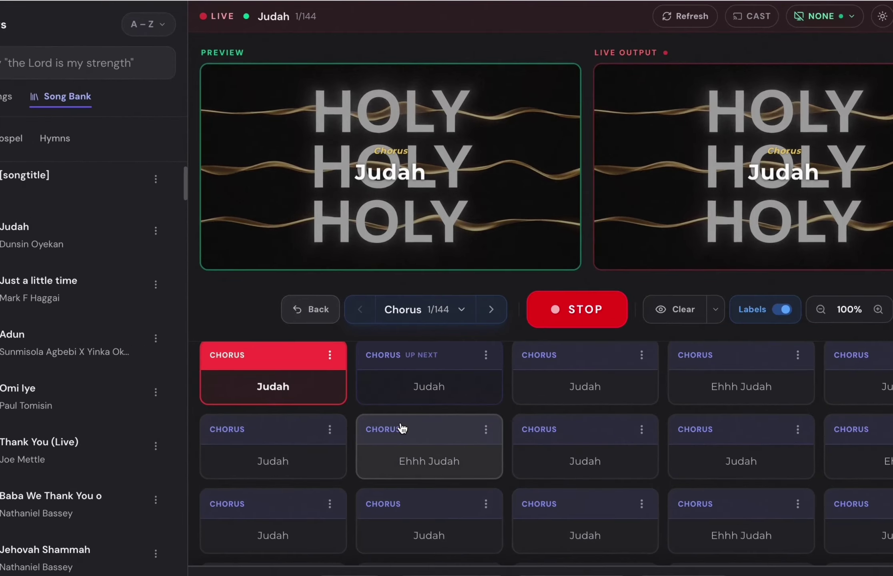
pyautogui.click(418, 376)
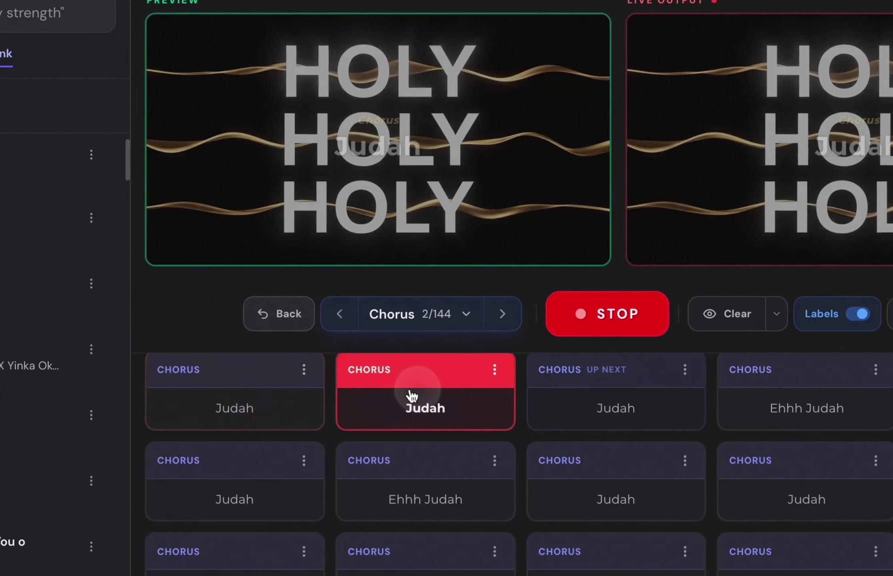
pyautogui.click(596, 398)
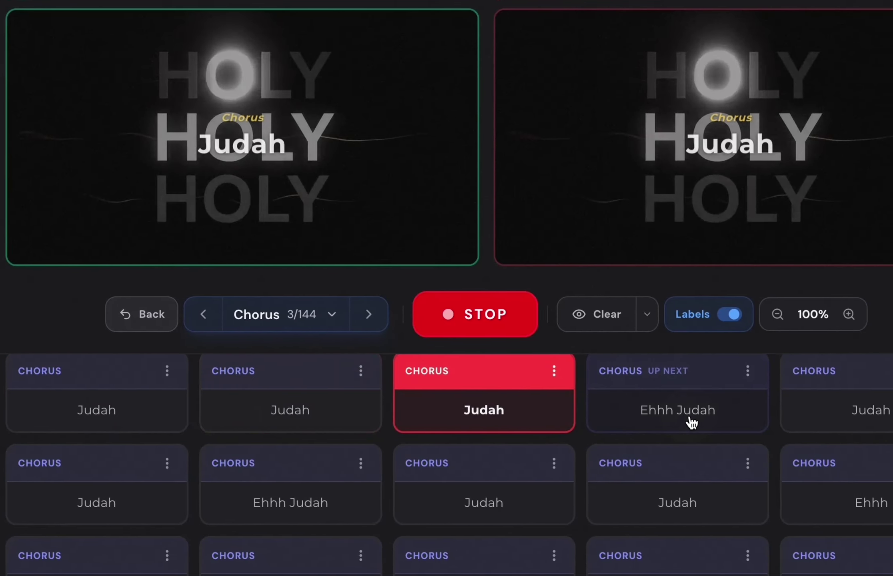
pyautogui.click(691, 422)
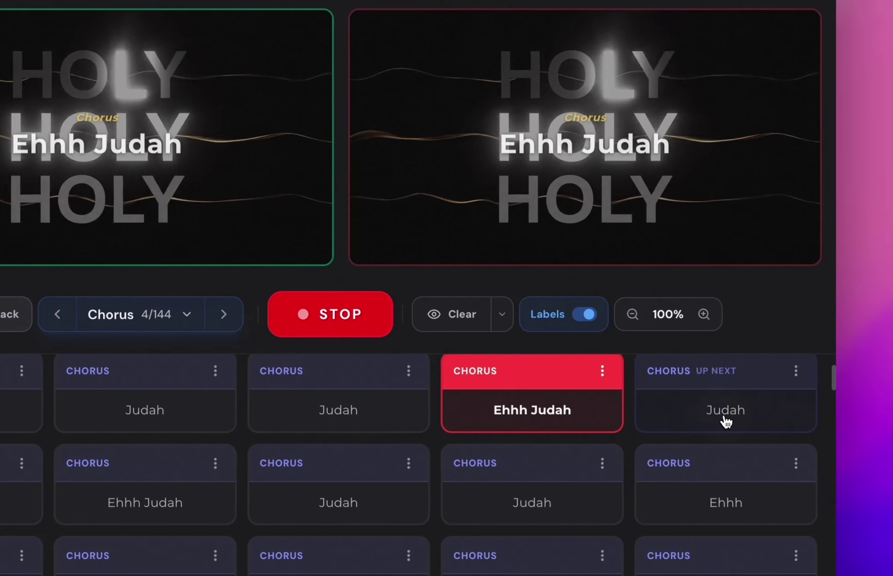
pyautogui.click(876, 421)
pyautogui.scroll(-5, 874, 497)
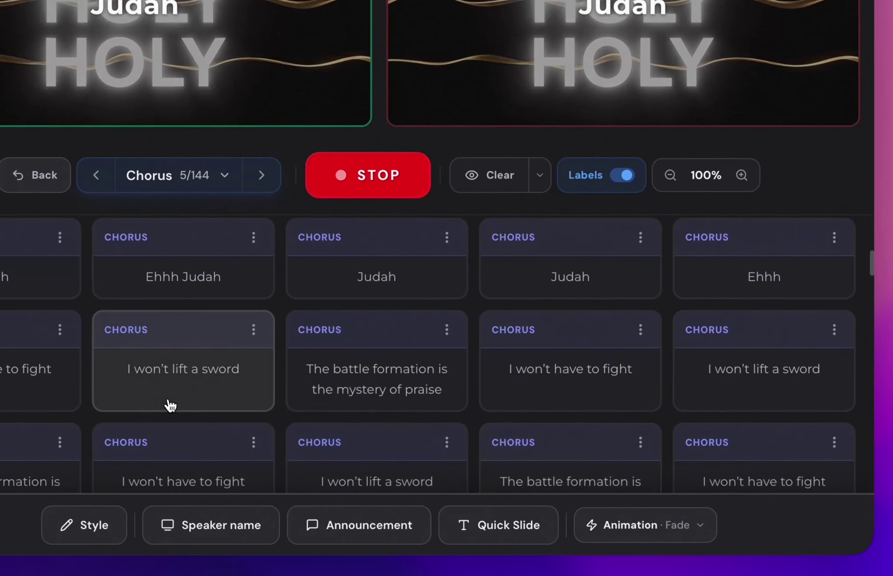
pyautogui.click(236, 432)
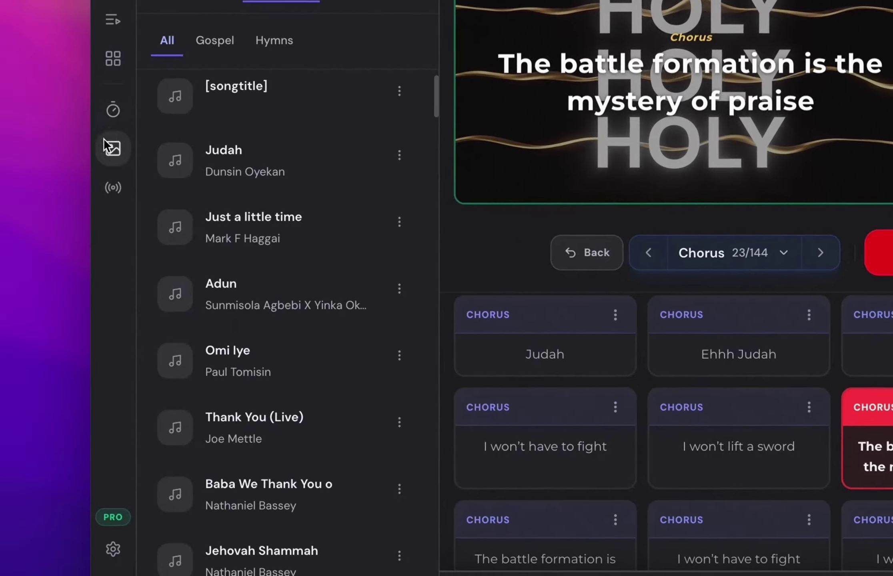
pyautogui.click(106, 145)
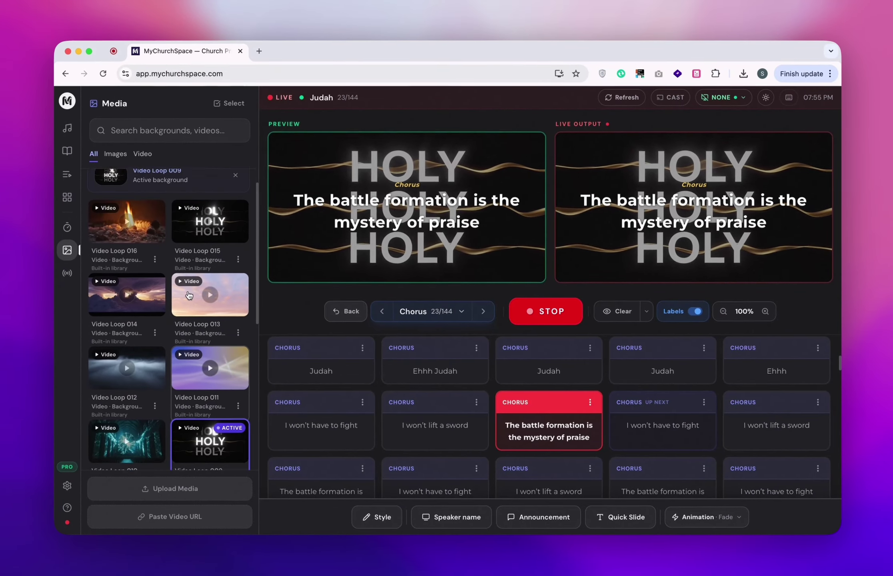
# Try Video Loops 001, 002, 005 and 006 as backgrounds, settling on Video Loop 010.
pyautogui.scroll(-5, 160, 327)
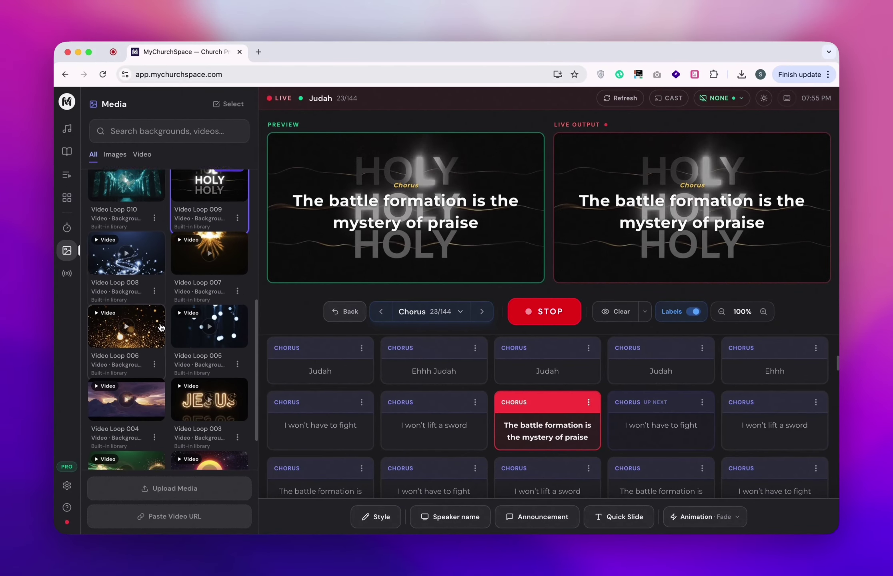
pyautogui.click(202, 434)
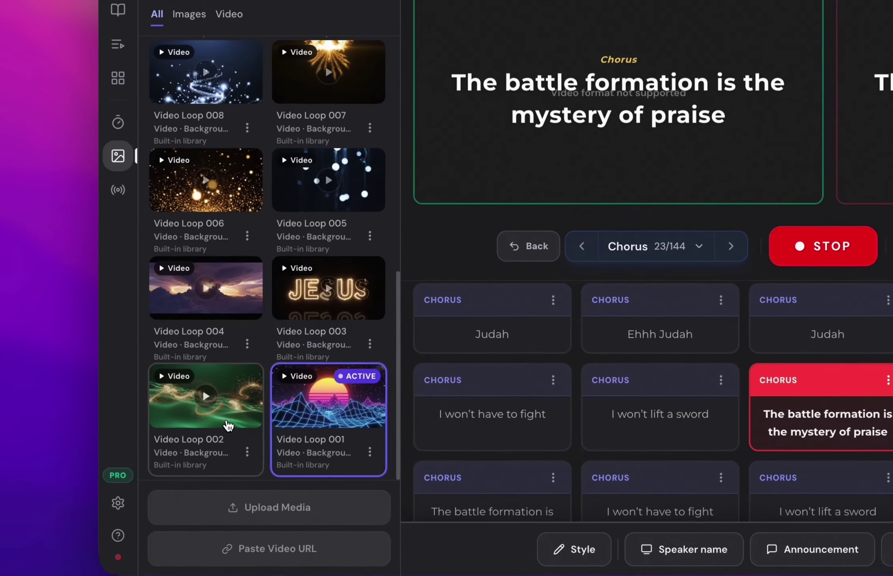
pyautogui.click(140, 432)
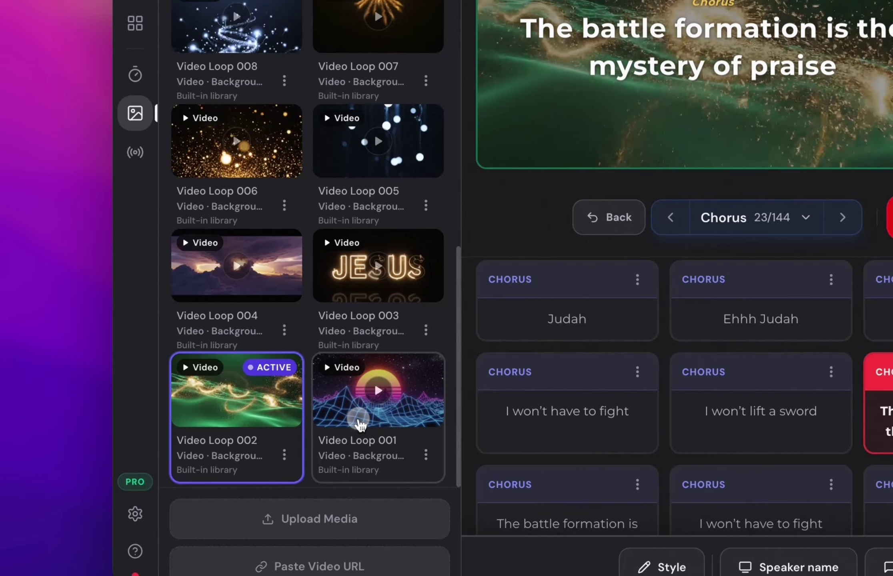
pyautogui.click(356, 420)
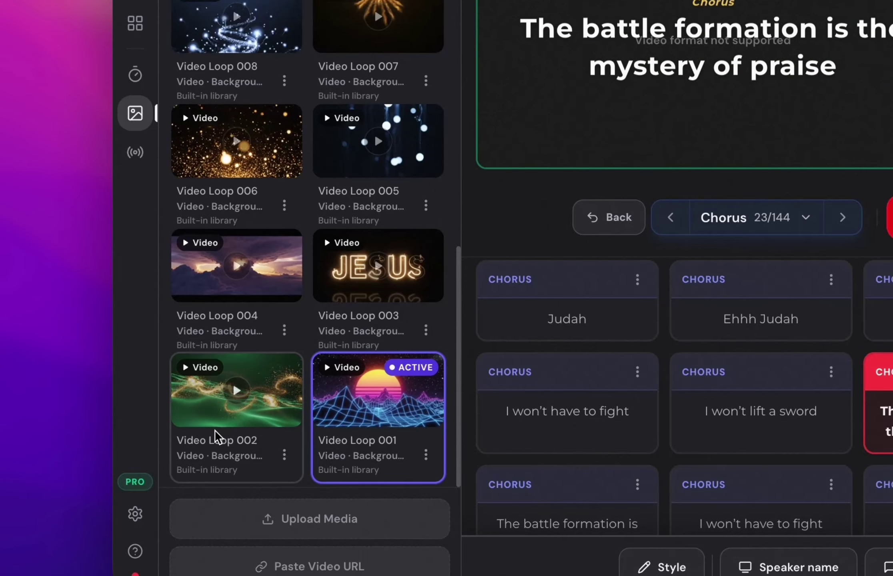
pyautogui.click(246, 414)
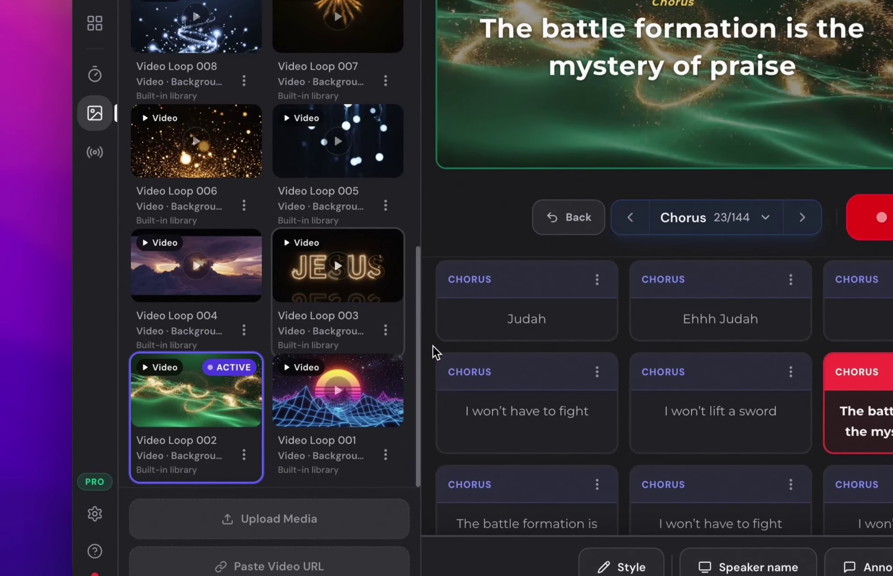
pyautogui.click(328, 302)
pyautogui.scroll(3, 292, 285)
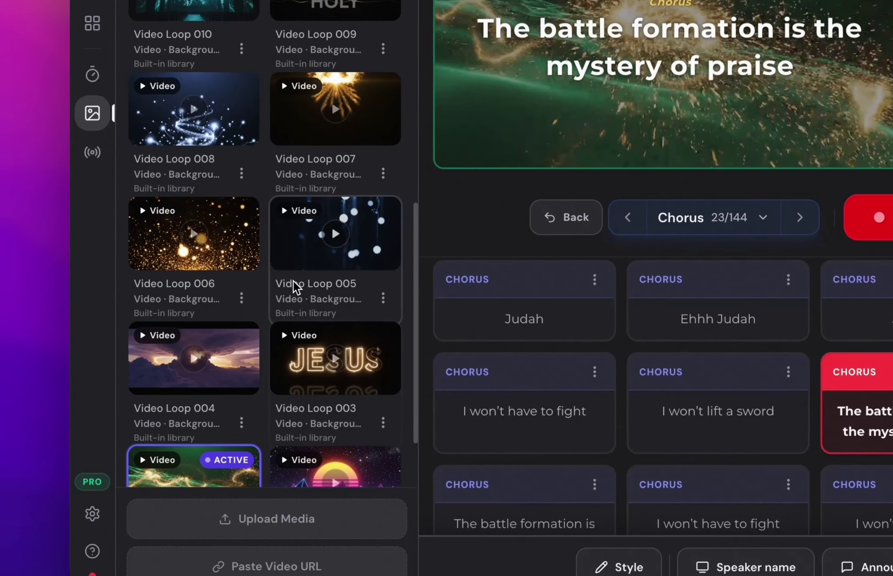
pyautogui.click(302, 270)
pyautogui.click(212, 273)
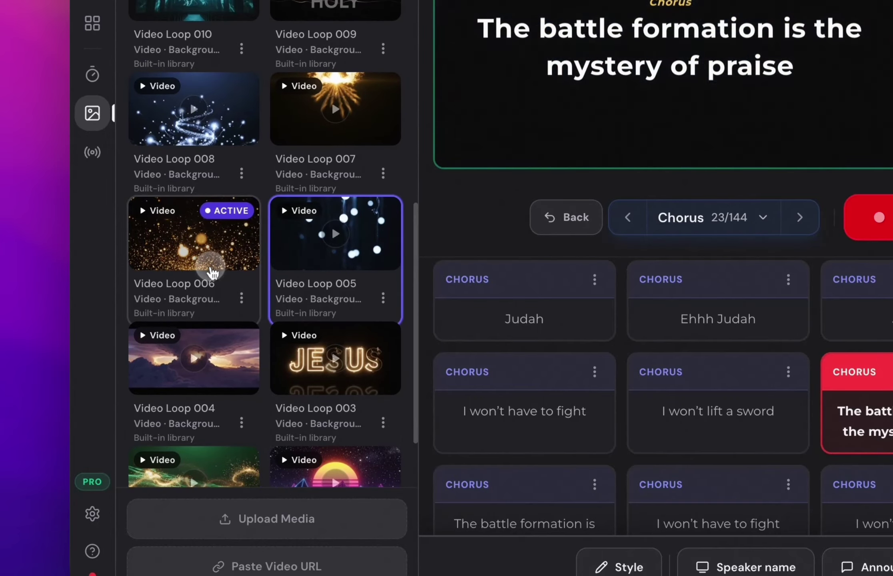
pyautogui.scroll(3, 346, 313)
pyautogui.scroll(2, 346, 313)
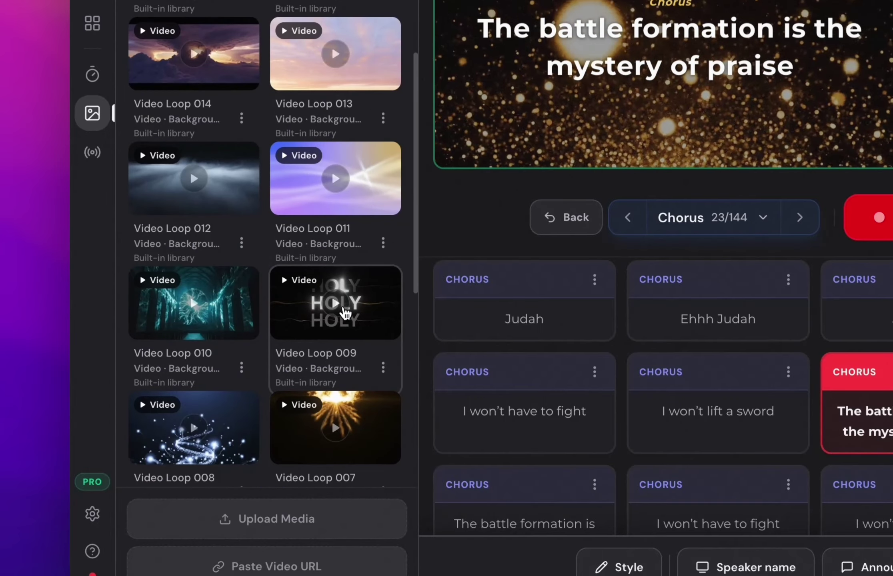
pyautogui.click(244, 326)
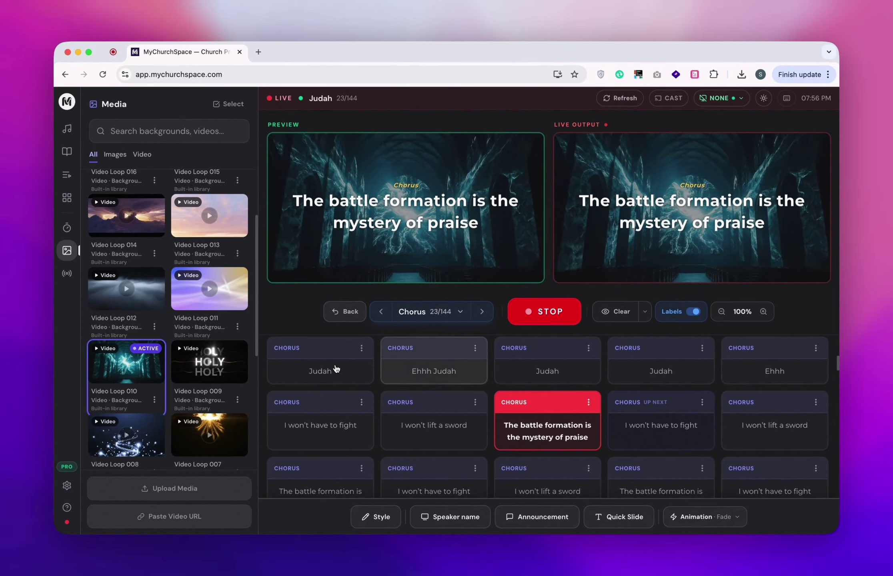
# Put the next chorus slide, 'I won't have to fight' (24/144), live and open the songs library.
pyautogui.scroll(-3, 227, 390)
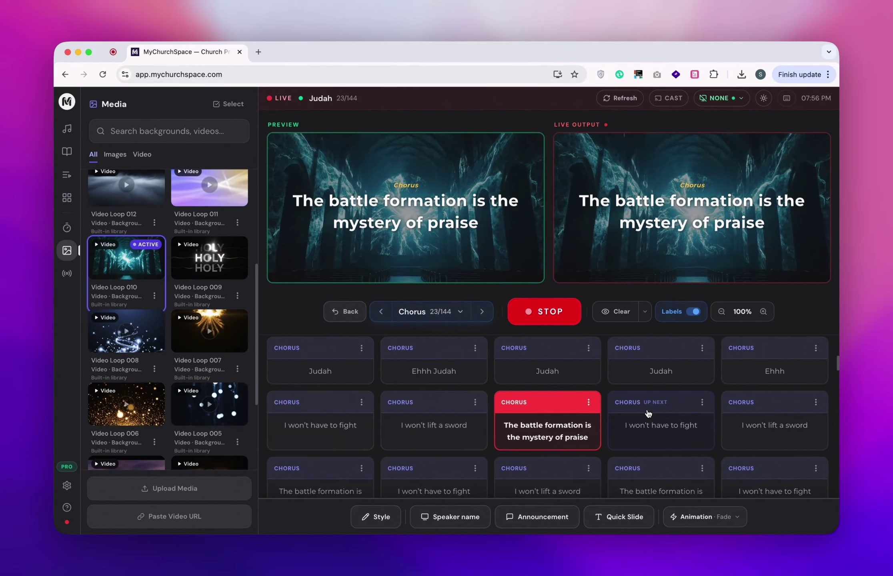
pyautogui.scroll(-1, 698, 415)
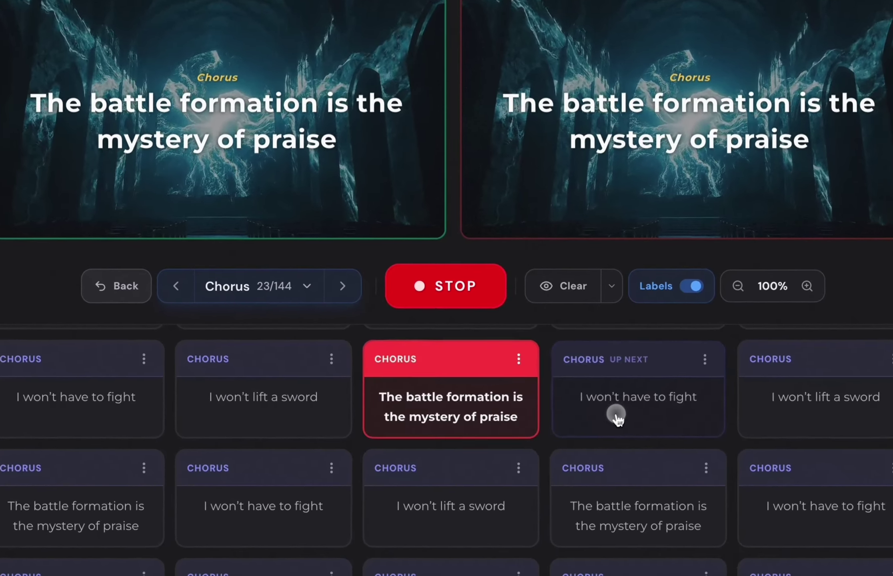
pyautogui.click(646, 385)
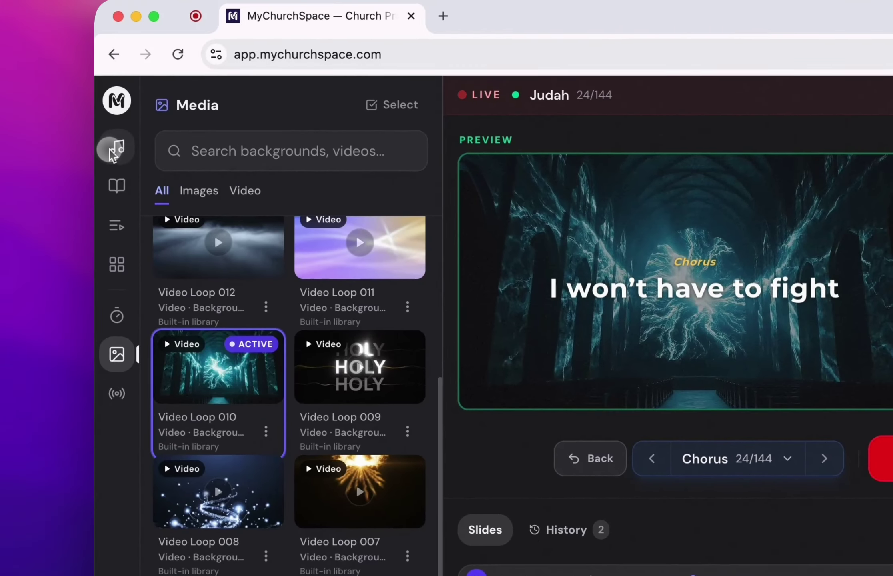
pyautogui.click(116, 149)
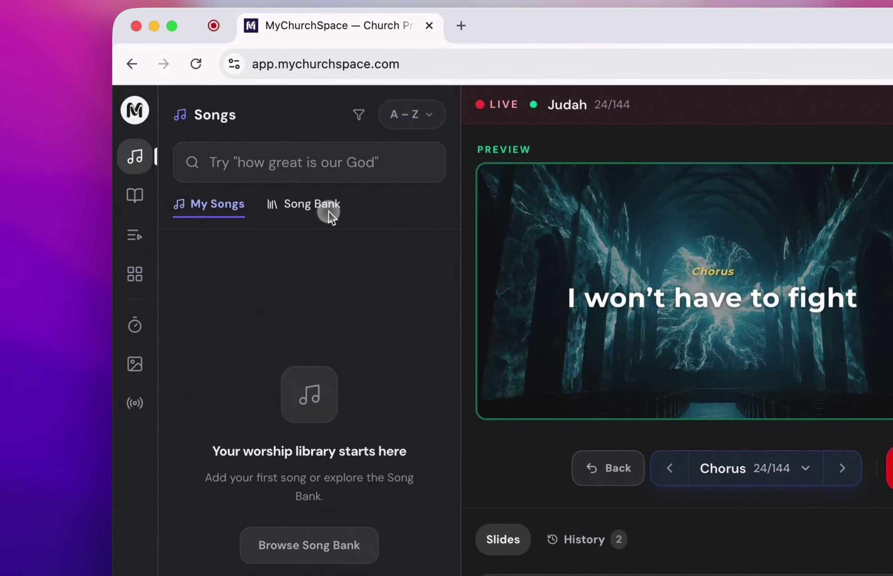
# Search the song bank for 'in christ alo' and send In Christ Alone Verse 1 live.
pyautogui.click(309, 203)
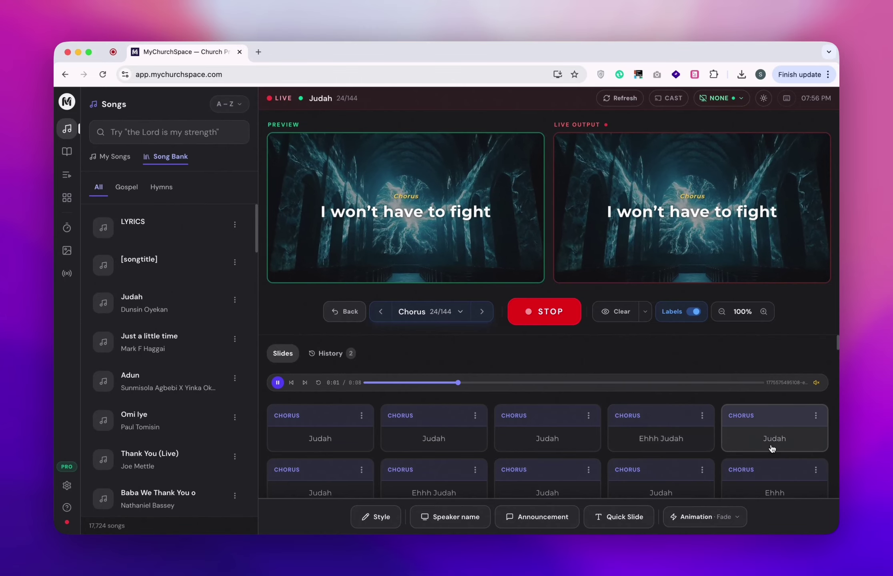
pyautogui.scroll(-3, 771, 448)
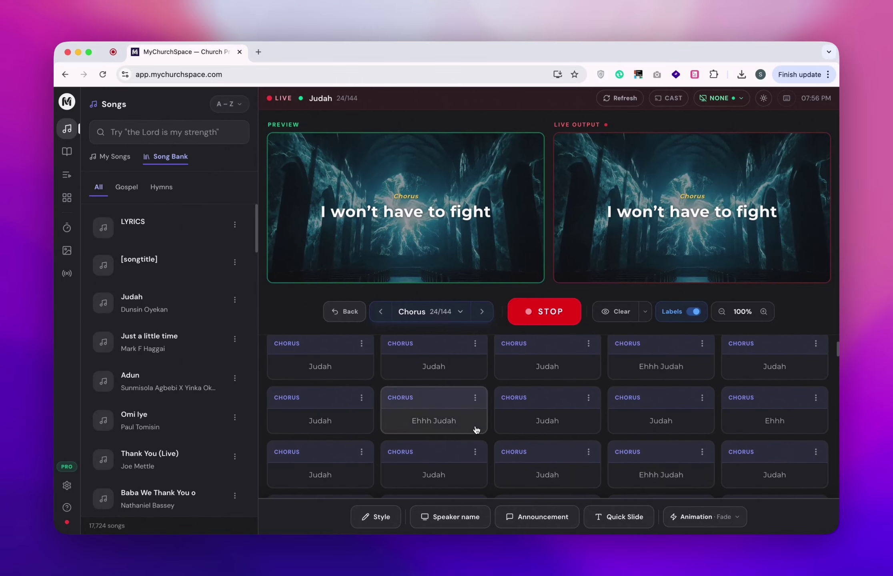
pyautogui.scroll(-2, 403, 413)
pyautogui.scroll(5, 568, 420)
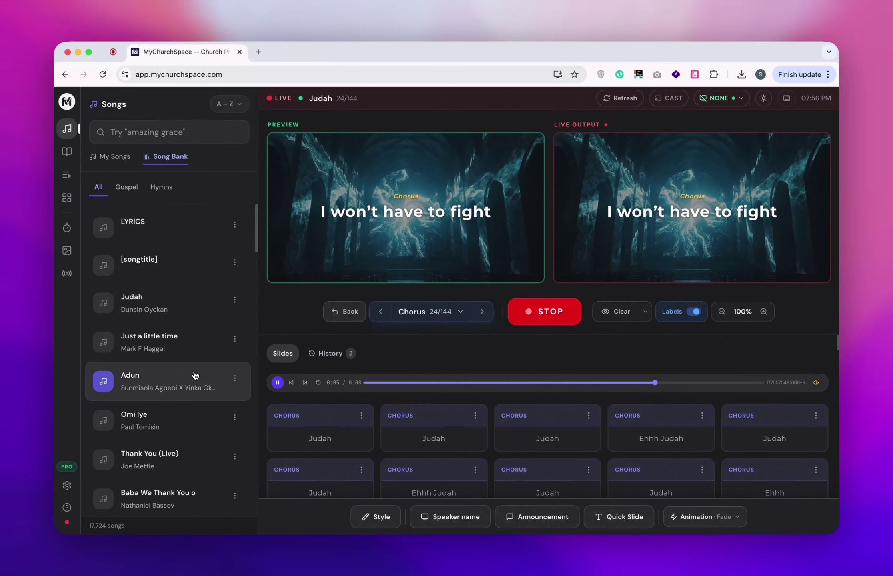
pyautogui.click(145, 128)
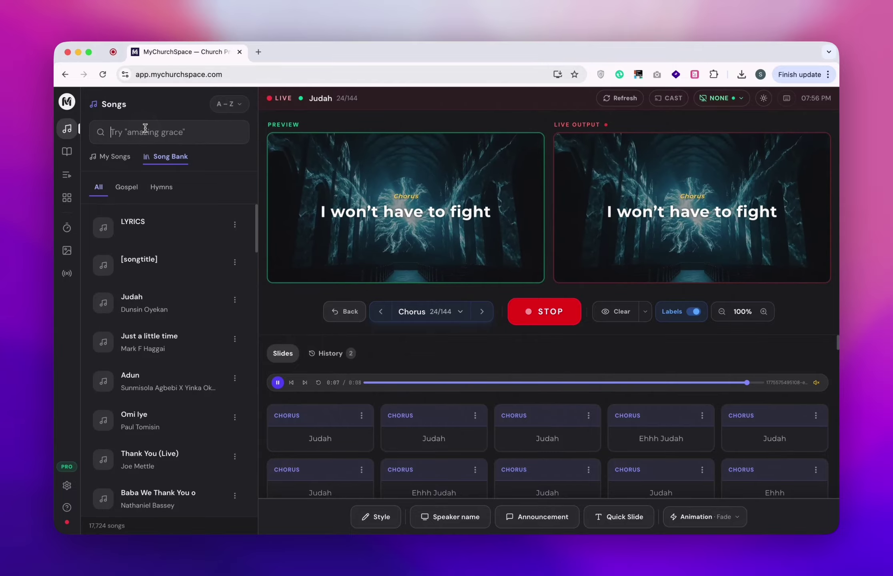
pyautogui.write('in christ ')
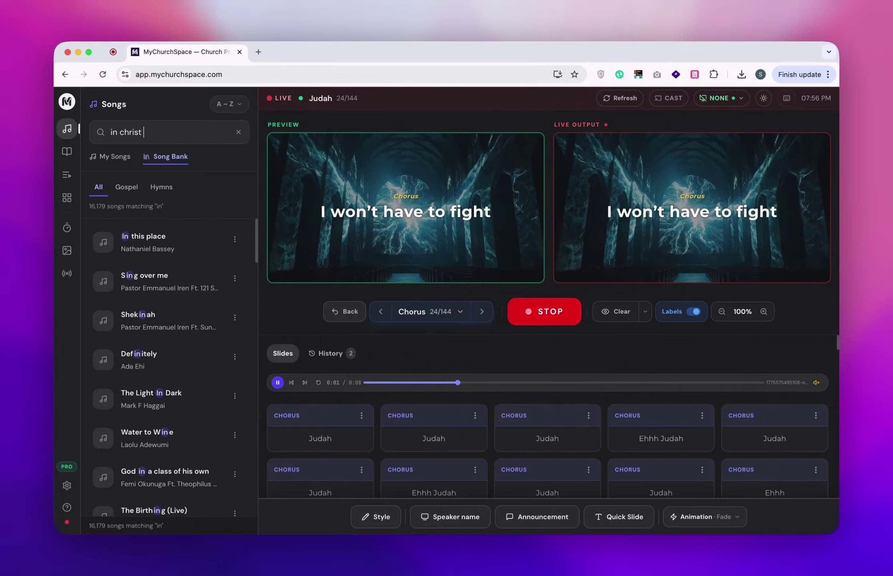
pyautogui.write('alo')
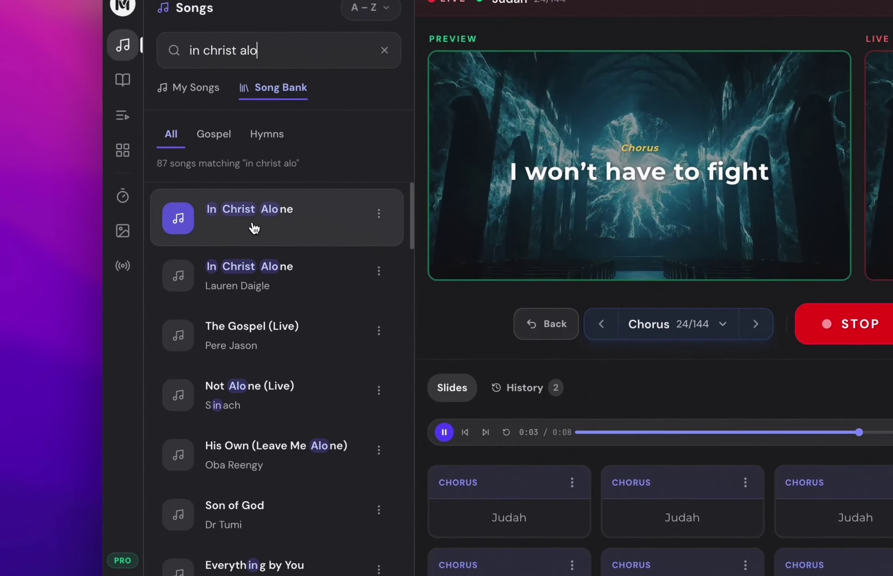
pyautogui.click(149, 258)
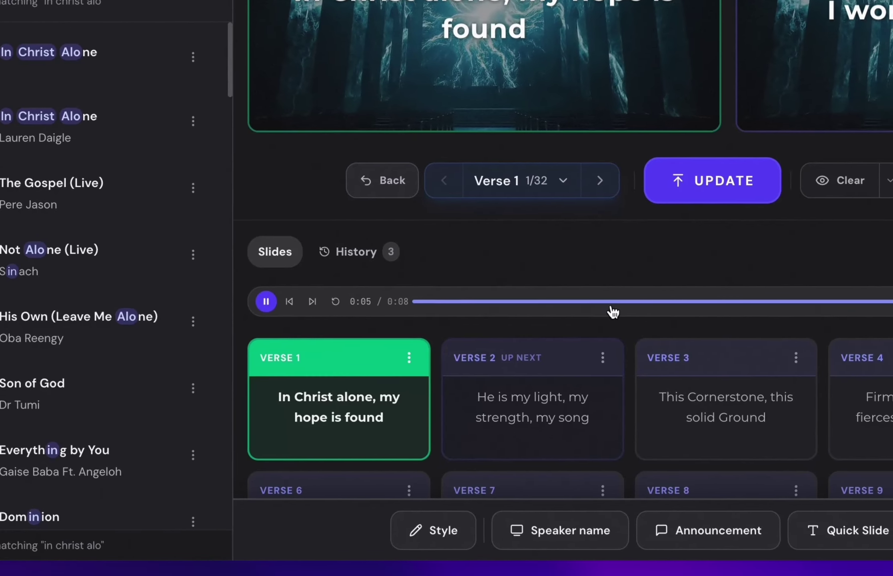
pyautogui.click(776, 183)
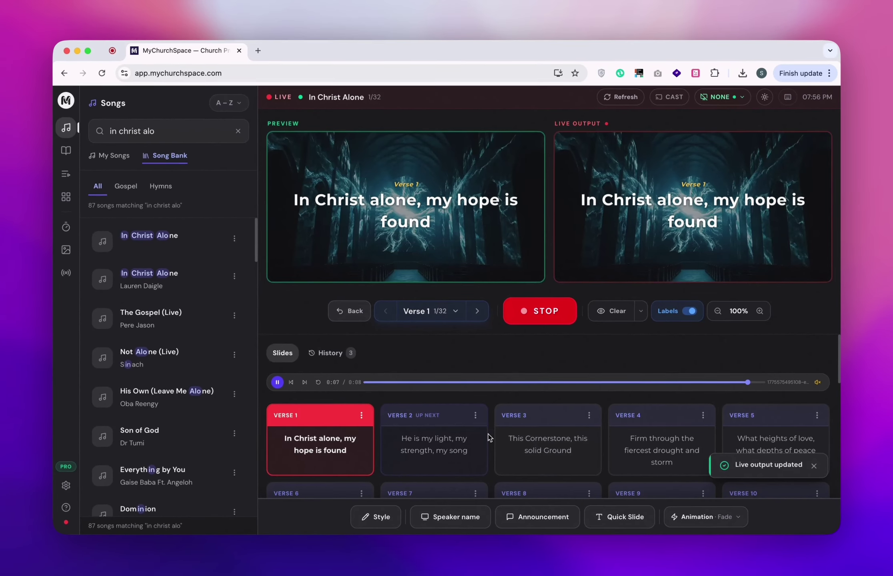
# Step the live output through Verses 2 and 3 up to Verse 5 (5/32).
pyautogui.scroll(-3, 641, 442)
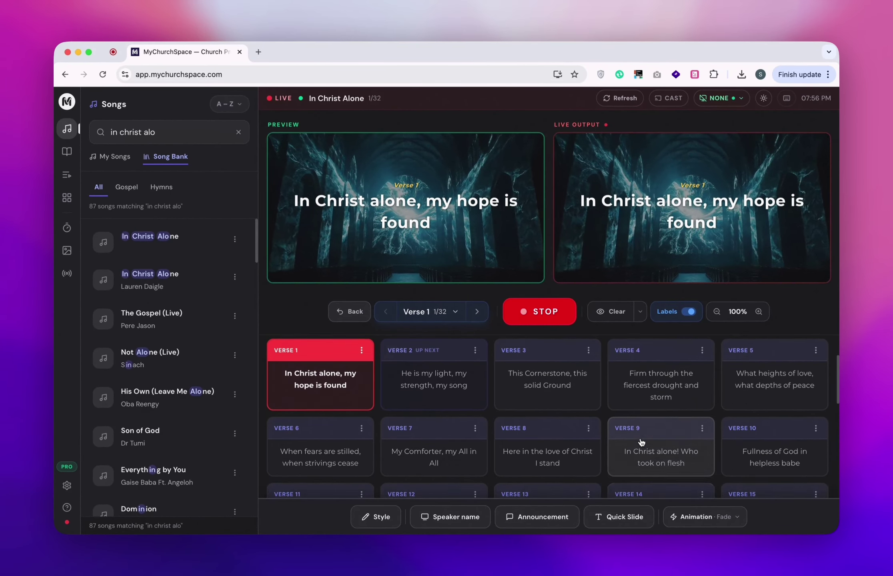
pyautogui.scroll(3, 641, 442)
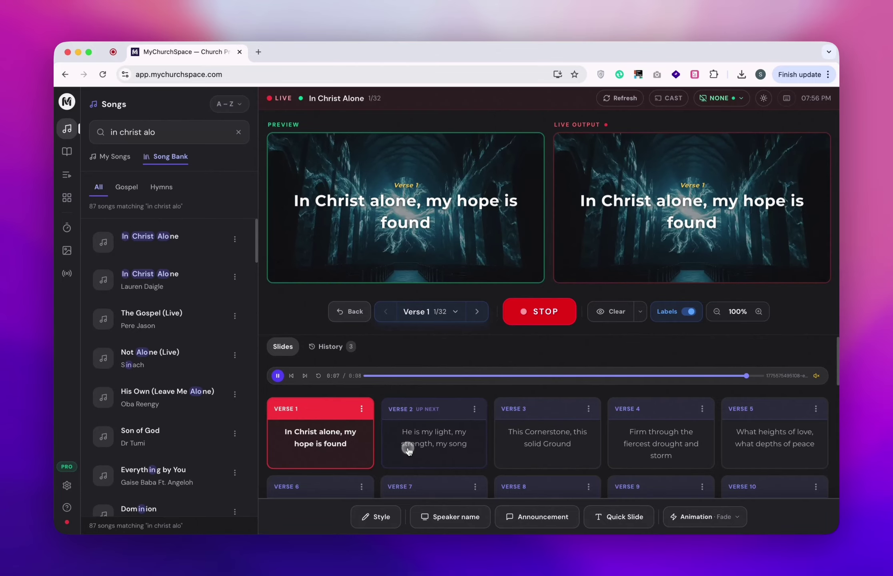
pyautogui.click(408, 450)
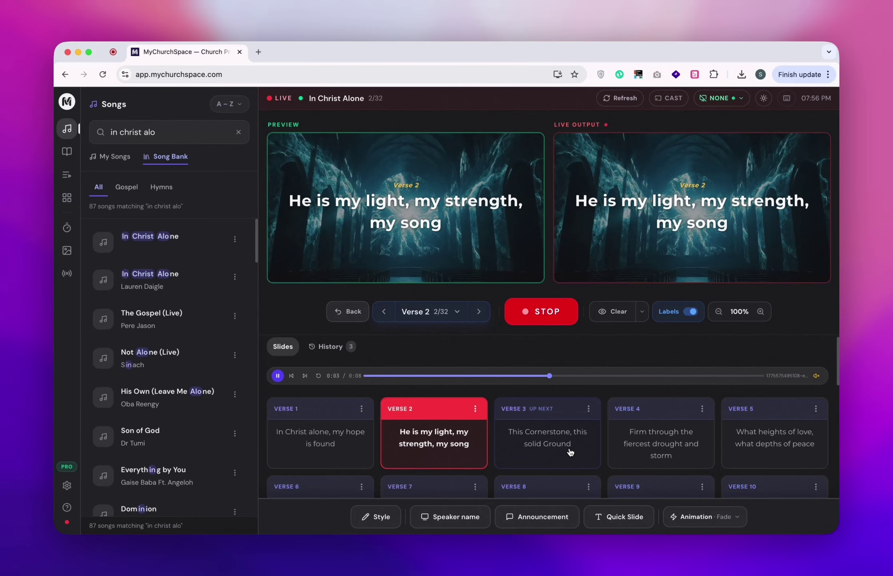
pyautogui.click(556, 445)
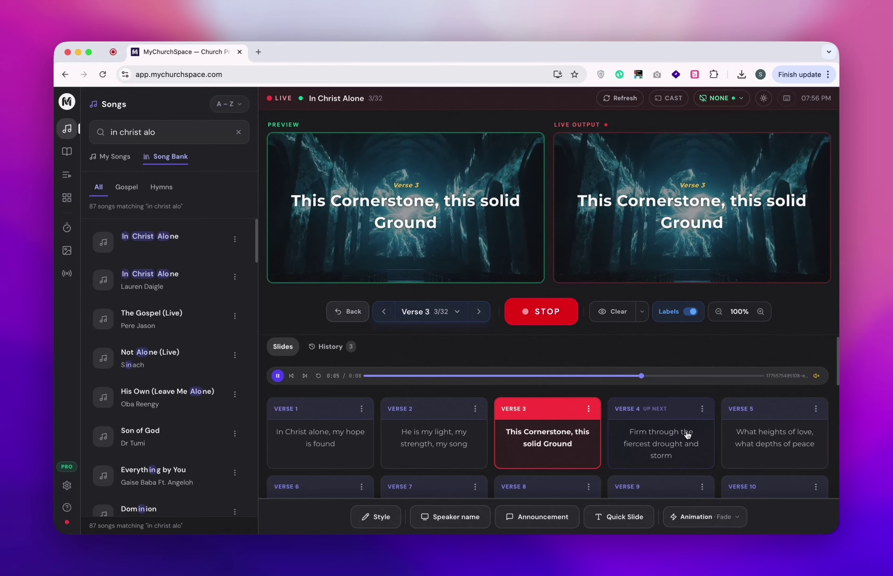
pyautogui.press('Right')
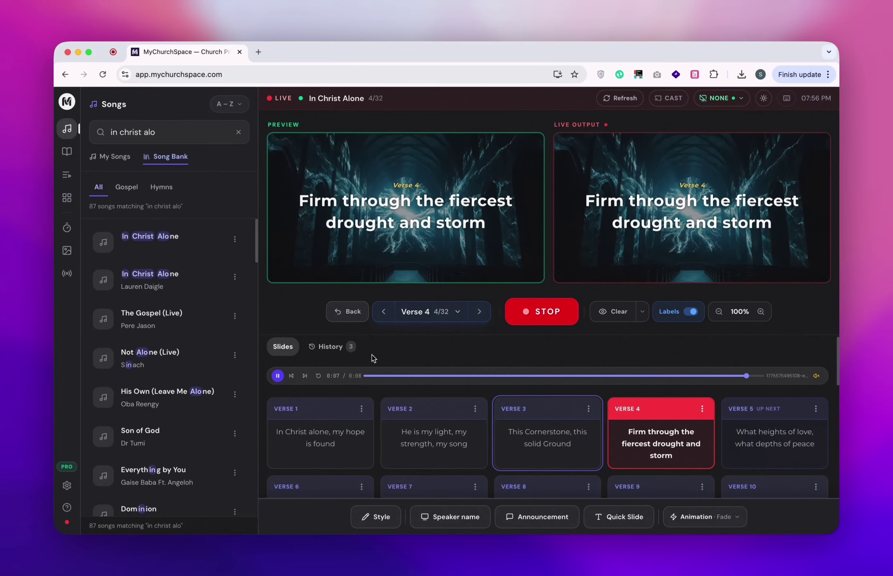
pyautogui.press('Left')
pyautogui.press('Right')
pyautogui.press('Left')
pyautogui.press('Right')
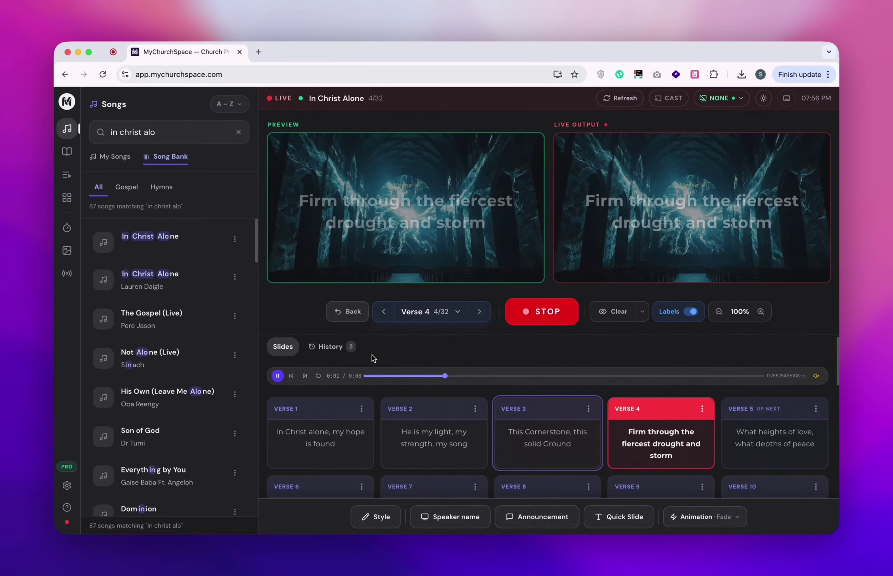
pyautogui.press('Right')
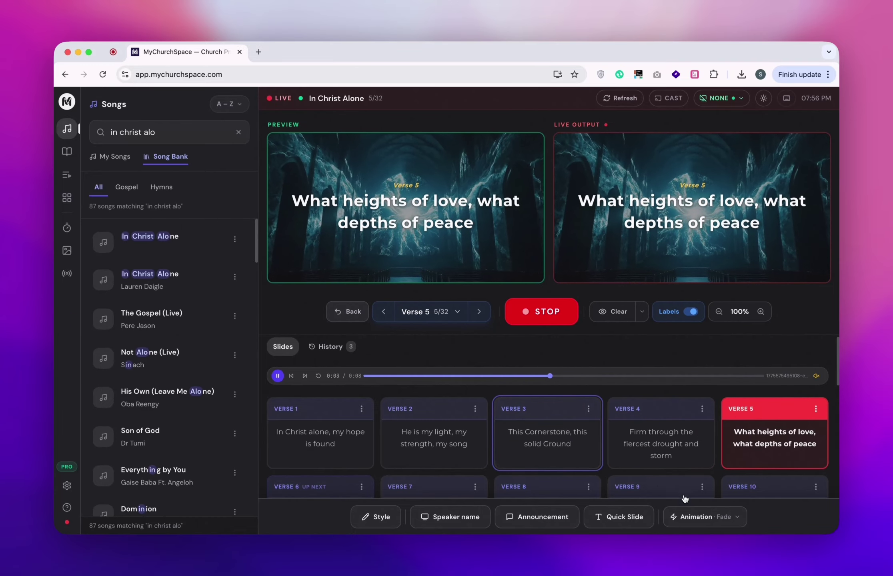
pyautogui.scroll(-10, 590, 422)
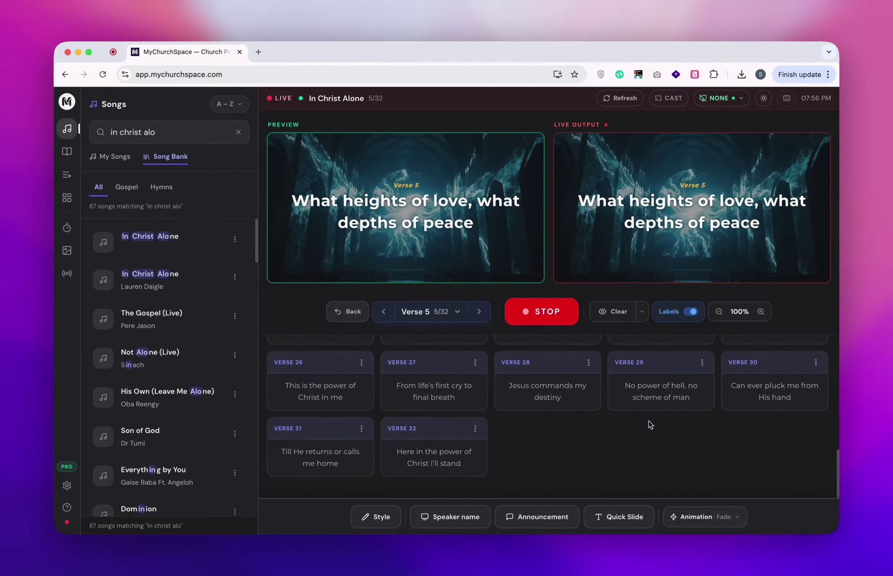
pyautogui.scroll(10, 448, 424)
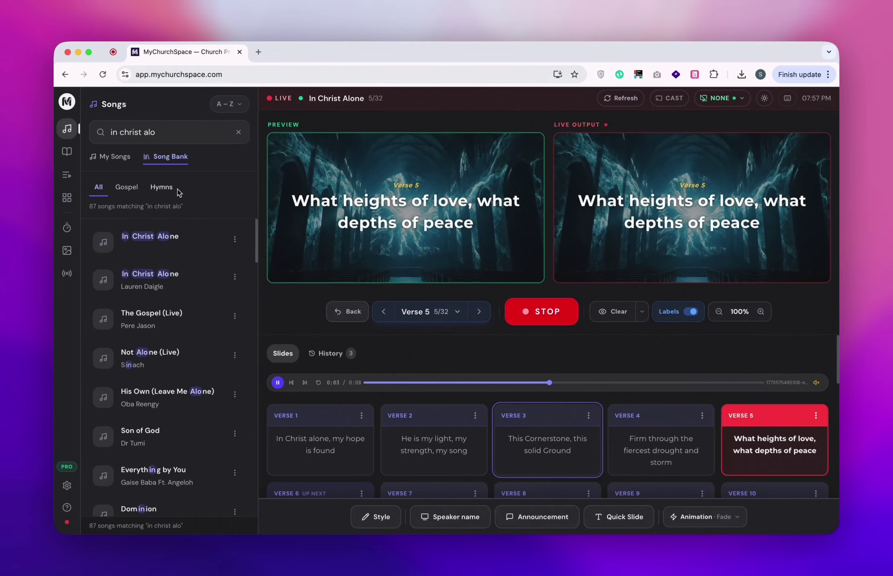
pyautogui.click(158, 191)
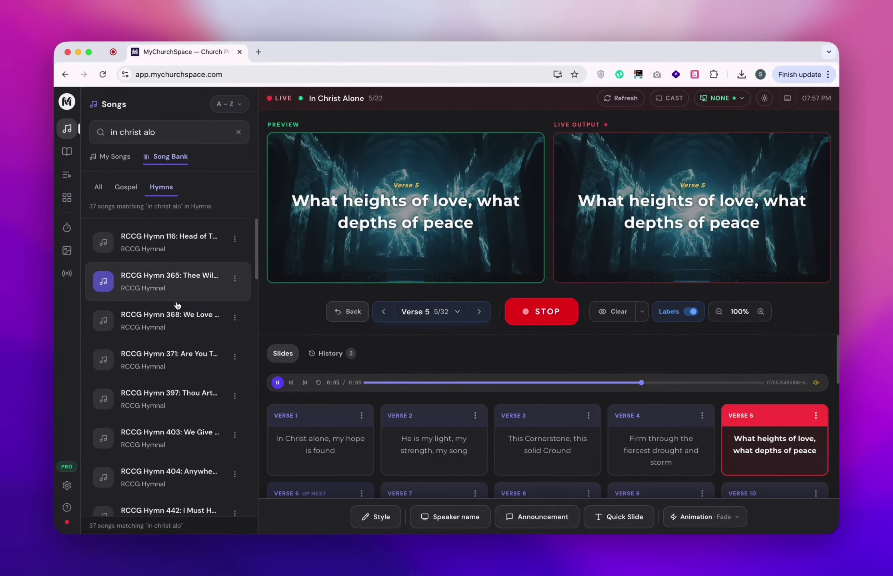
pyautogui.scroll(-2, 171, 380)
pyautogui.scroll(-10, 171, 381)
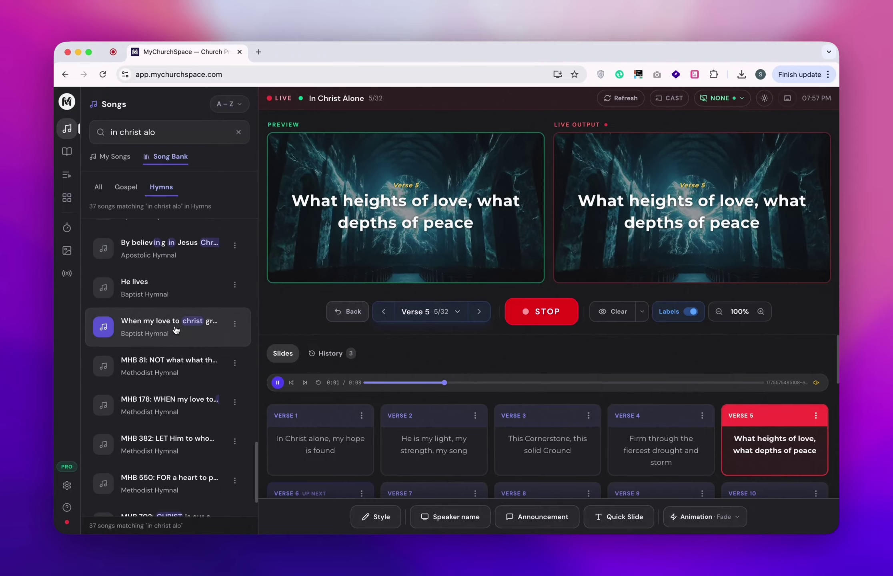
pyautogui.scroll(-6, 176, 330)
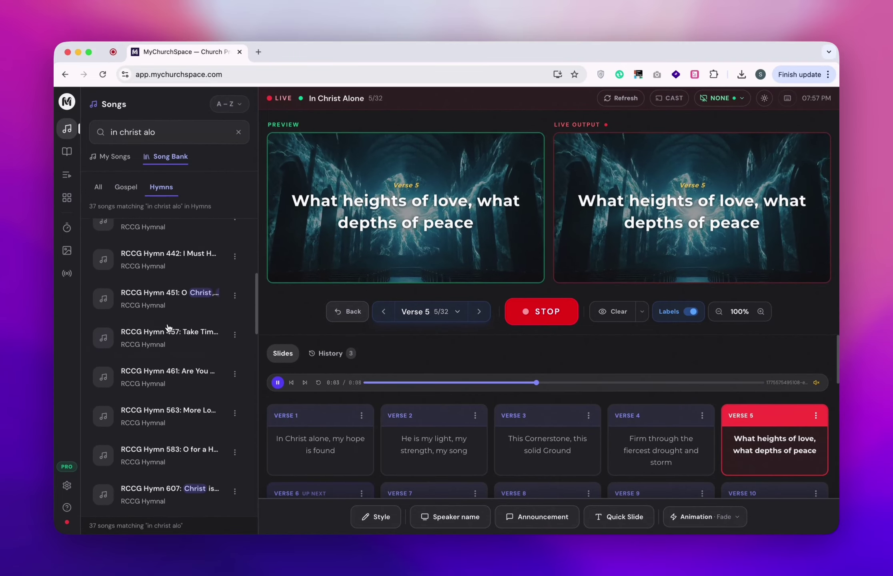
pyautogui.scroll(6, 167, 333)
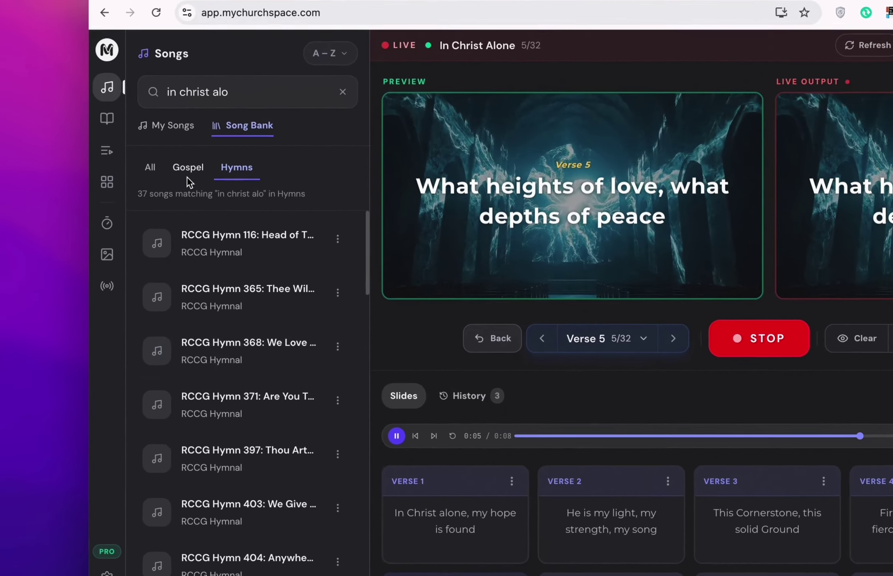
pyautogui.click(125, 187)
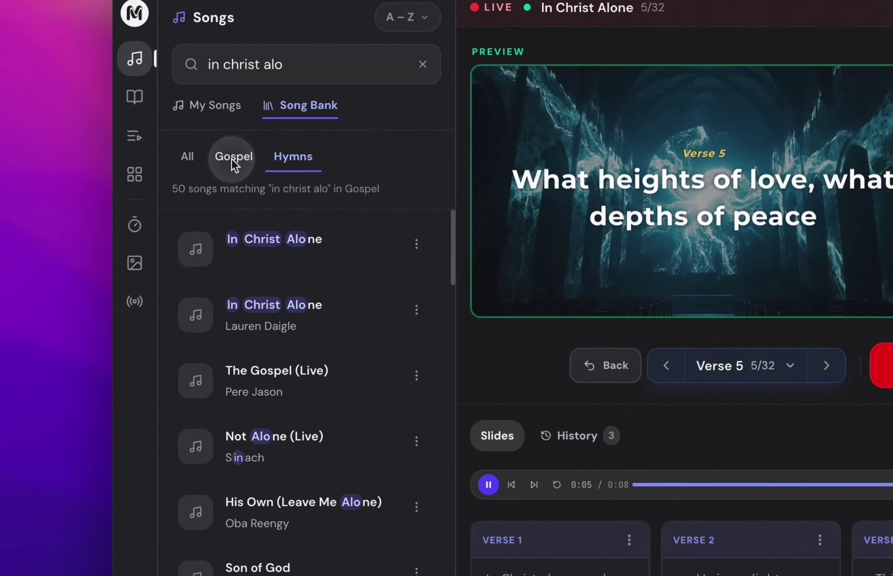
pyautogui.click(303, 157)
pyautogui.scroll(-5, 320, 408)
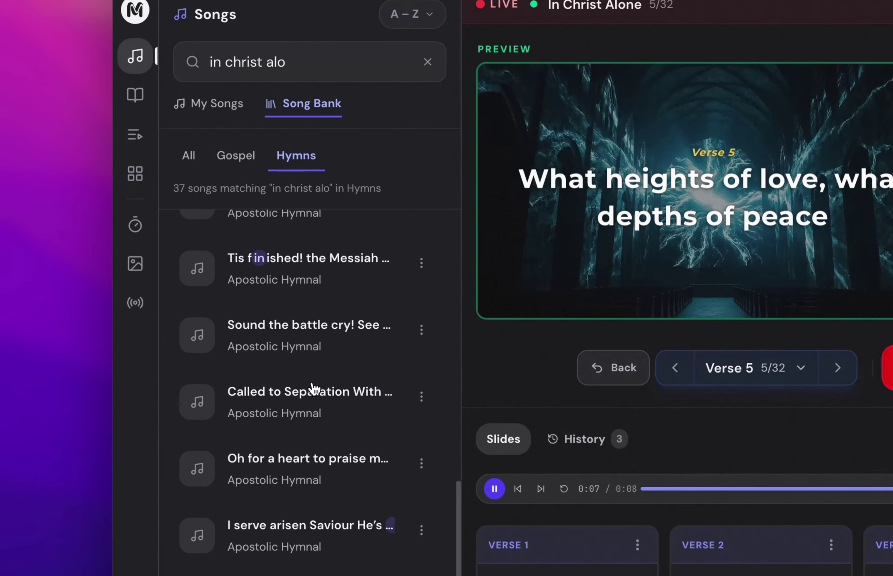
pyautogui.scroll(10, 315, 386)
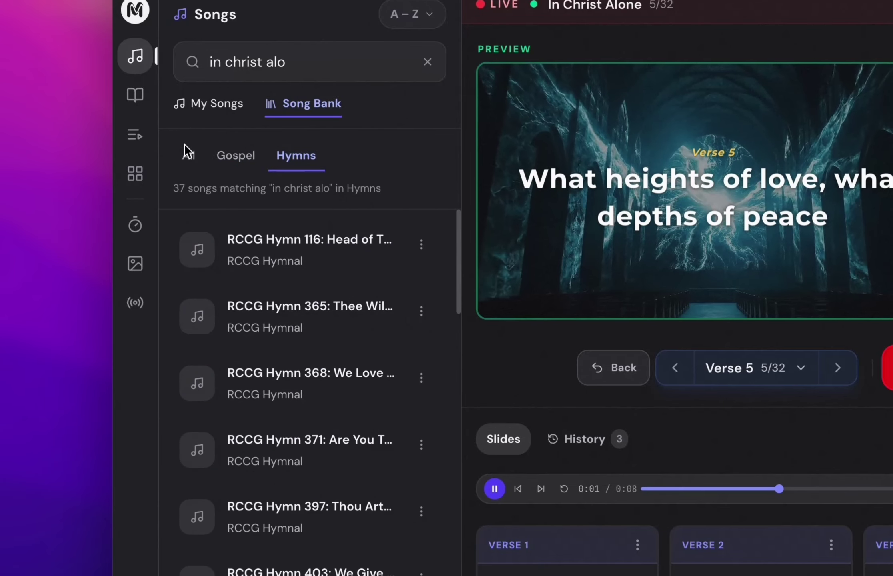
pyautogui.click(190, 157)
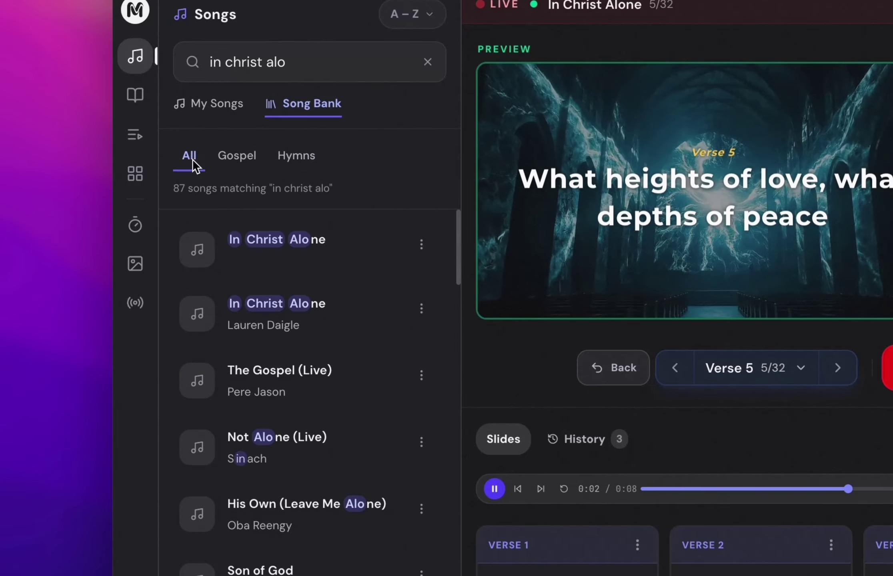
pyautogui.click(298, 157)
pyautogui.scroll(-10, 306, 477)
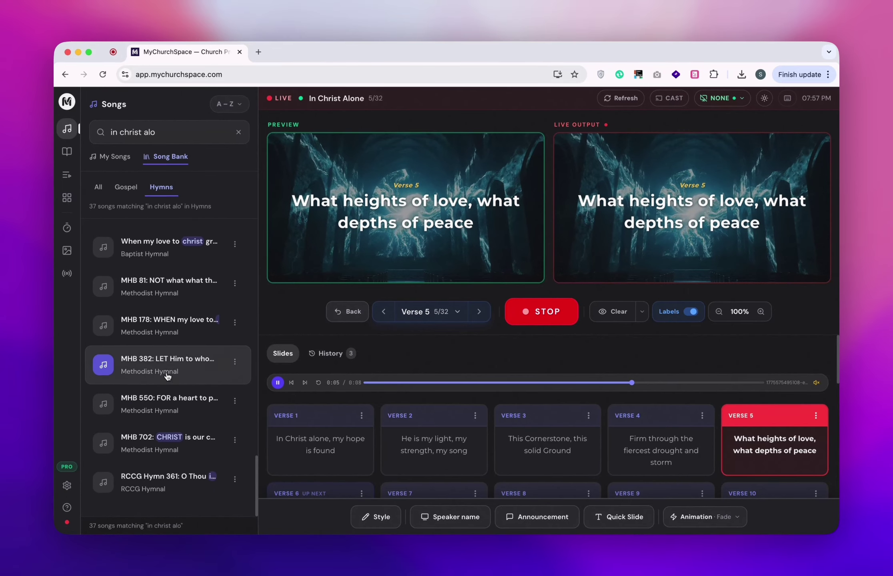
pyautogui.scroll(10, 167, 376)
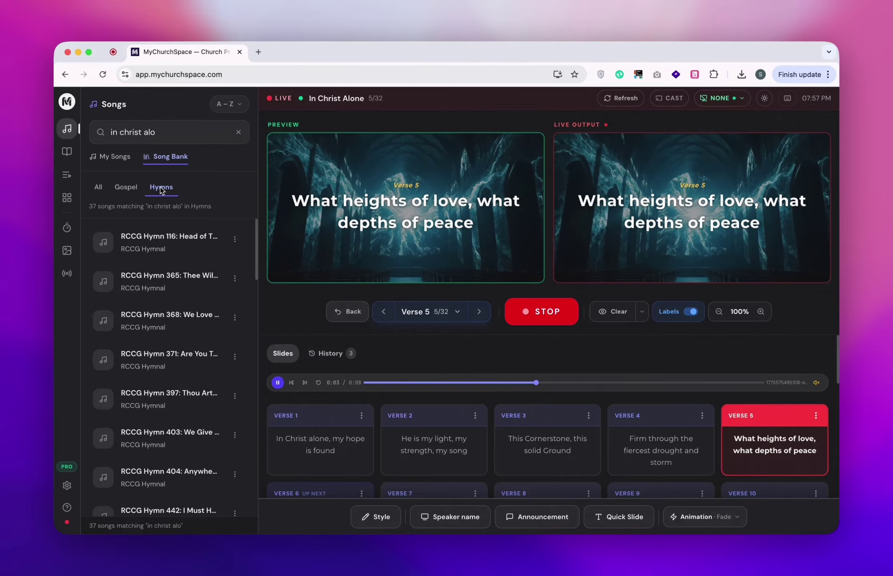
pyautogui.click(99, 188)
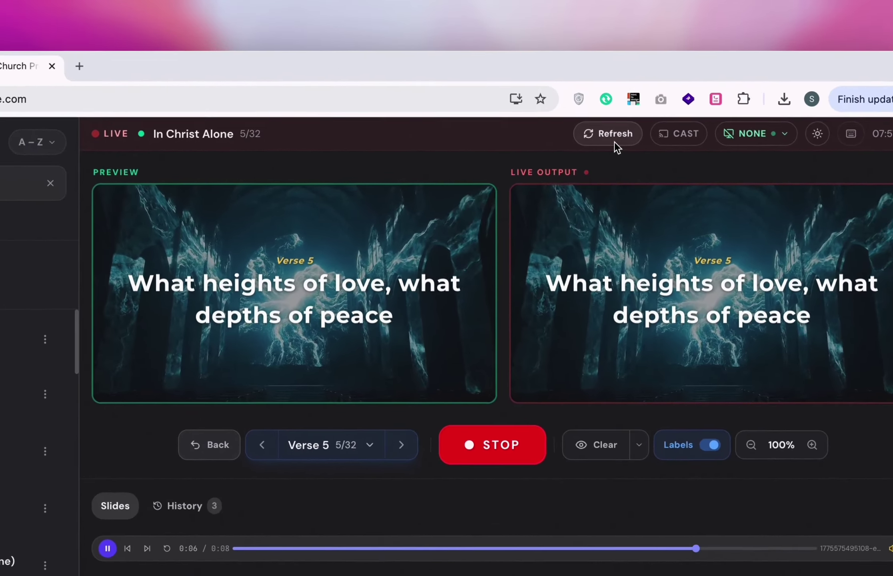
# Check saved songs, clear the search, browse Hymns, then return to all 17,724 songs.
pyautogui.click(623, 101)
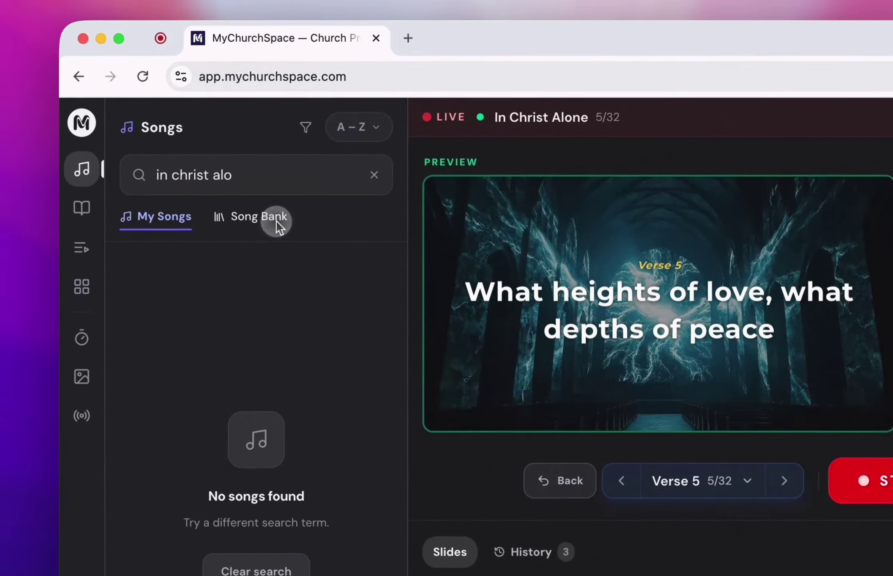
pyautogui.click(164, 189)
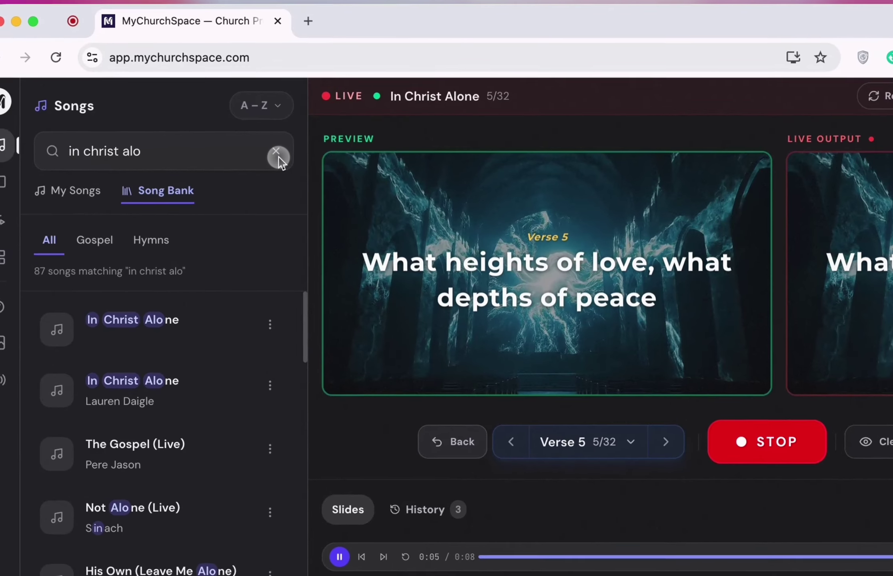
pyautogui.click(239, 132)
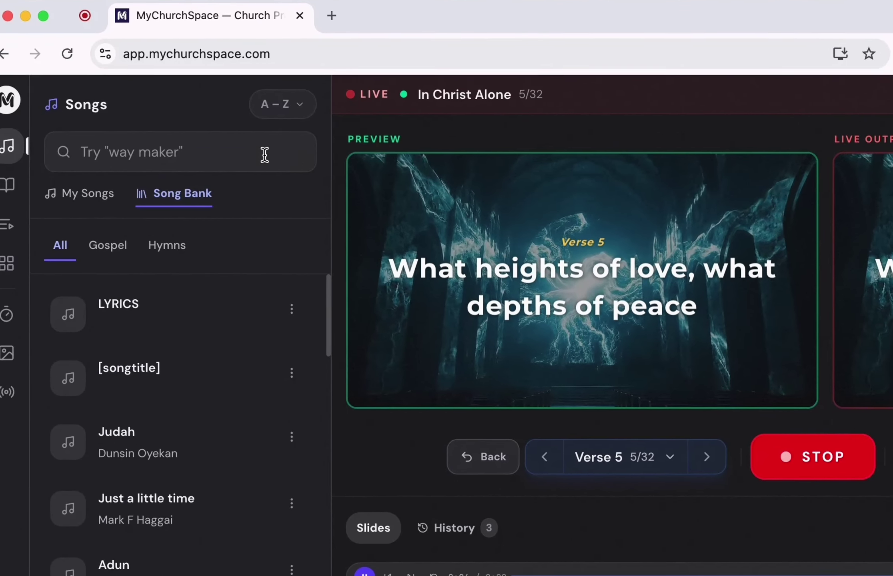
pyautogui.click(240, 245)
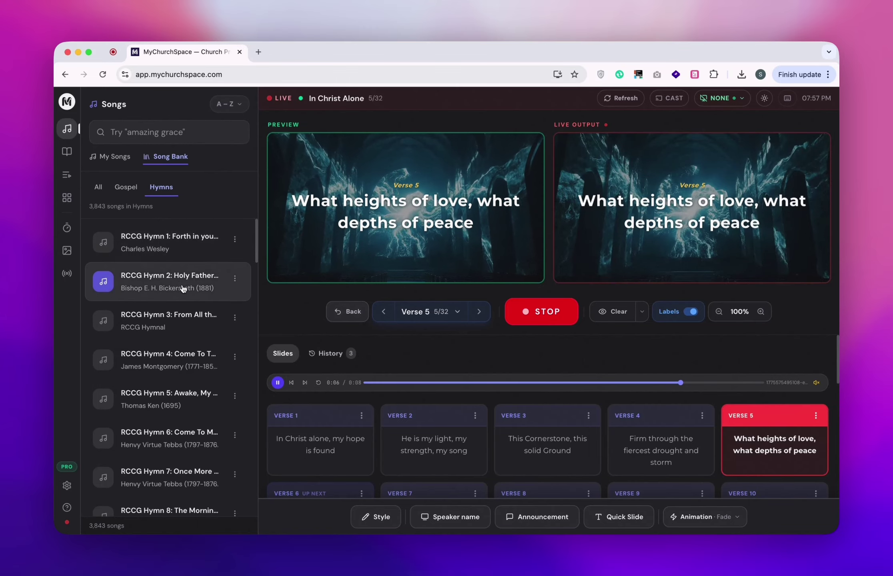
pyautogui.scroll(-15, 190, 286)
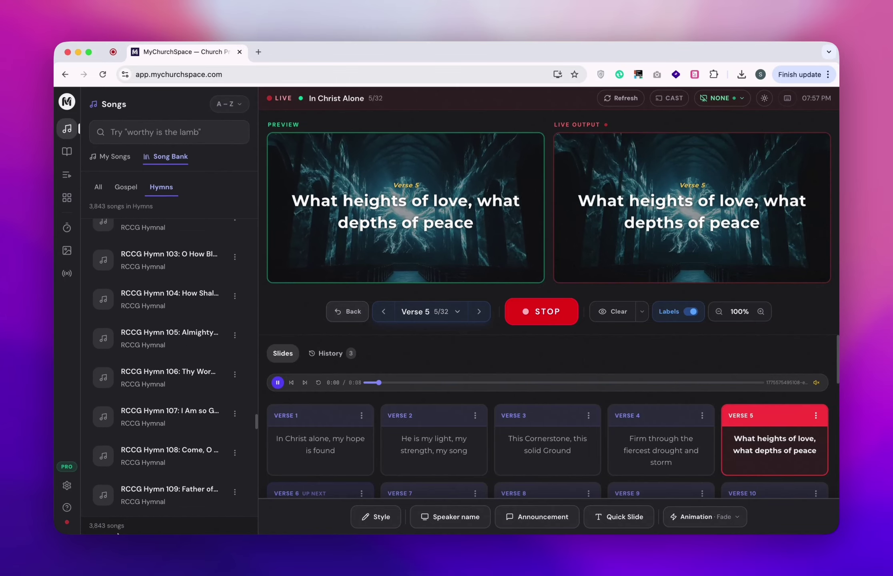
pyautogui.scroll(-10, 176, 491)
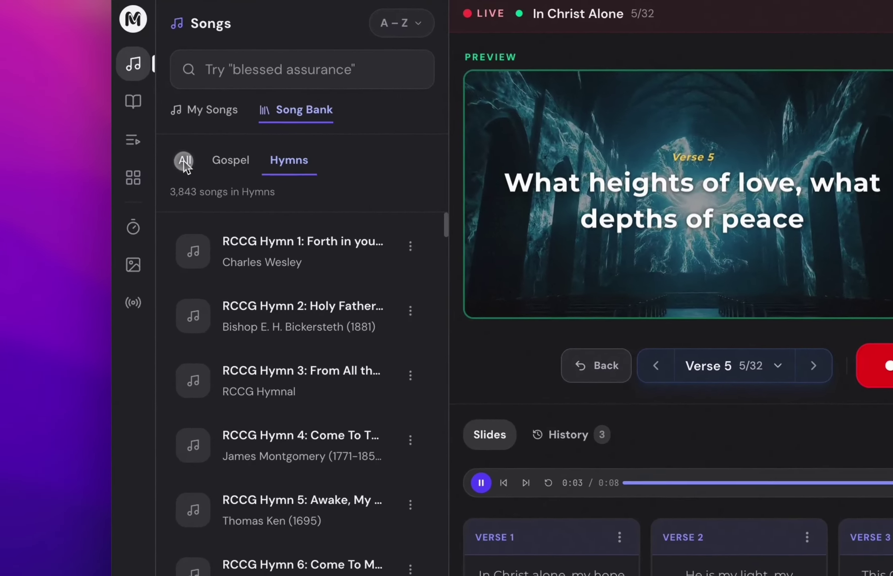
pyautogui.click(98, 186)
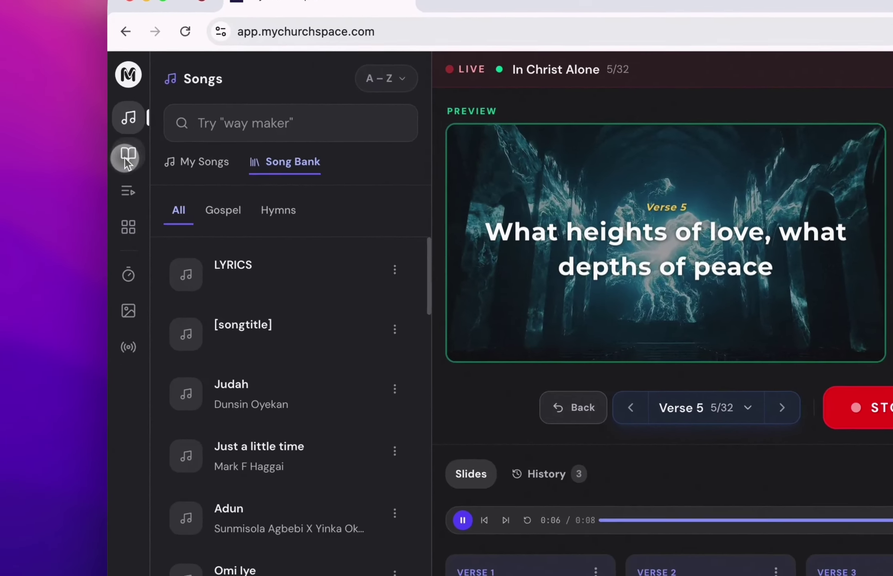
# Send Genesis 12:1 (KJV) live from the Bible browser and open a separate output window.
pyautogui.click(66, 151)
pyautogui.click(148, 163)
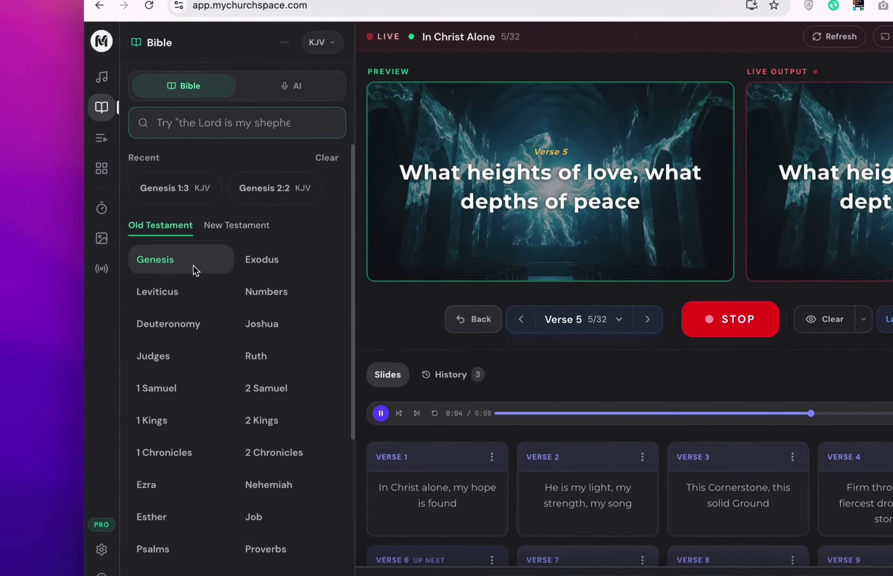
pyautogui.click(118, 271)
pyautogui.click(135, 287)
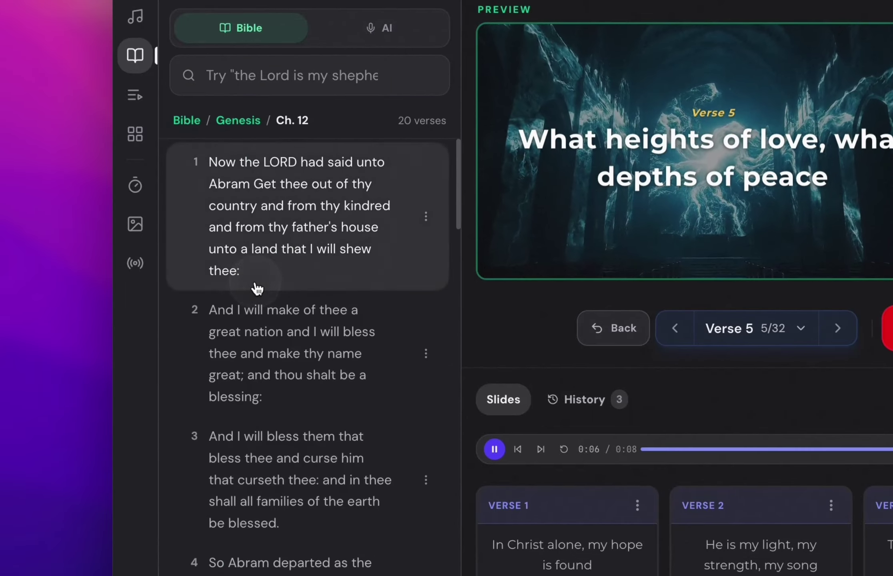
pyautogui.click(236, 206)
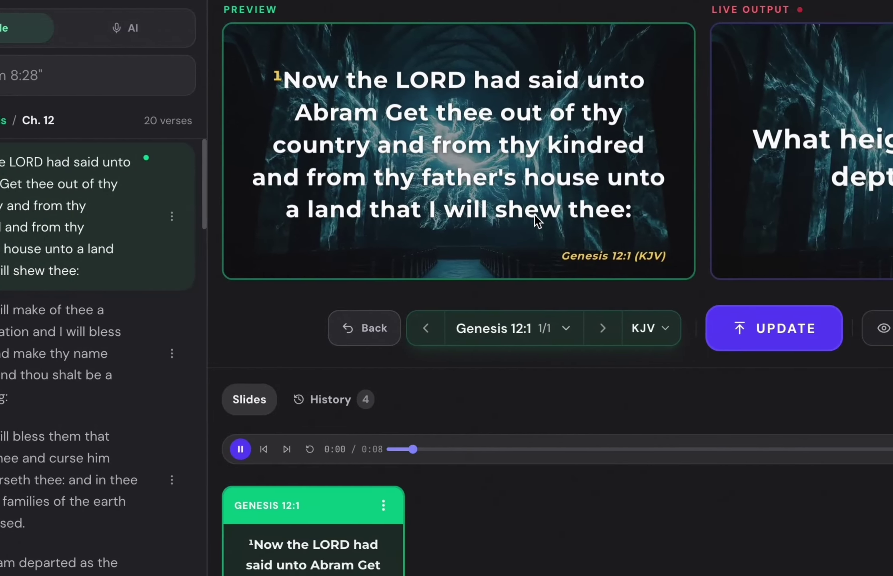
pyautogui.click(780, 330)
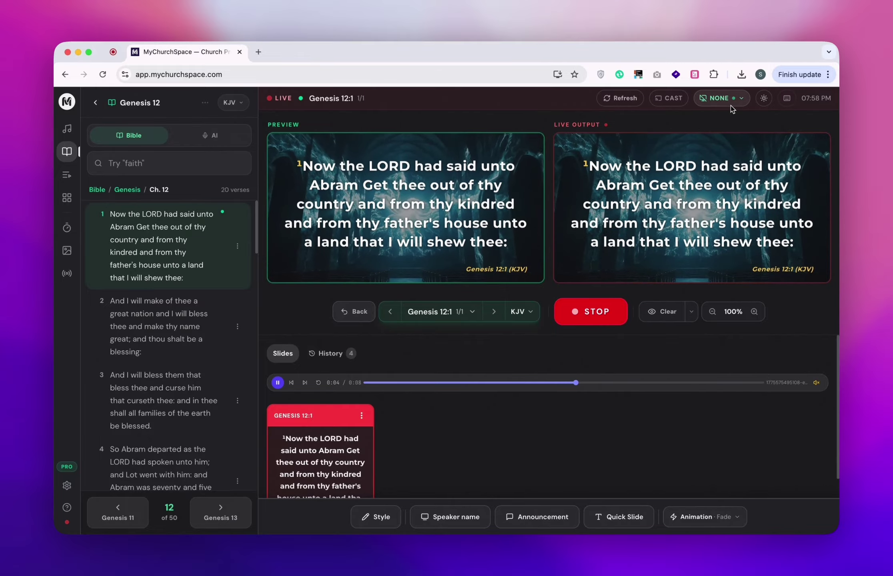
pyautogui.click(730, 105)
# Set the output display to Built-in Retina Display so the output window shows Genesis 12:1.
pyautogui.hotkey('ctrl', 'Up')
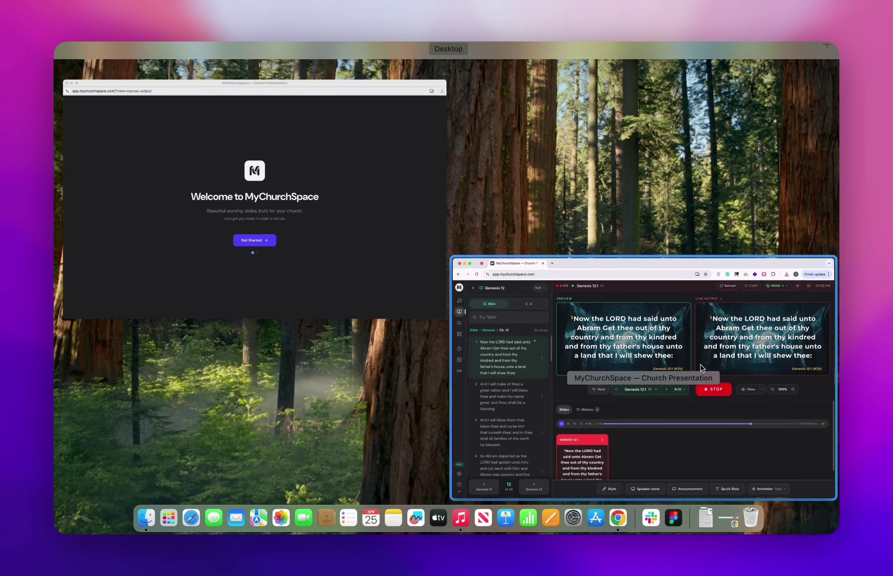
pyautogui.click(694, 416)
pyautogui.click(740, 42)
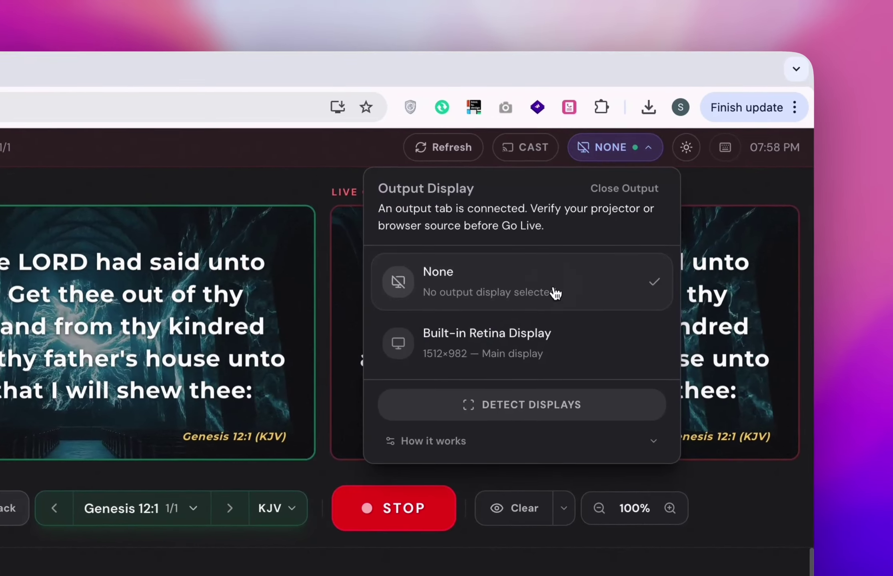
pyautogui.click(502, 362)
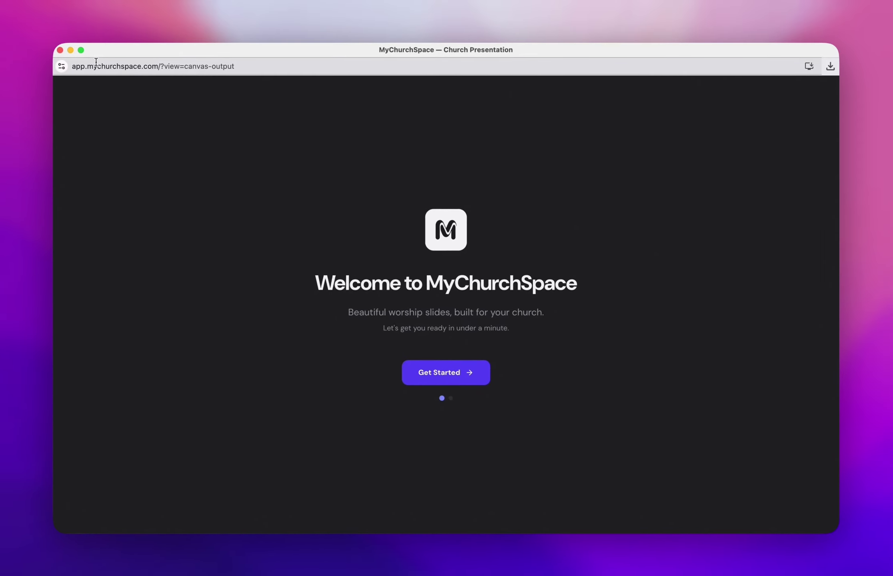
pyautogui.click(61, 50)
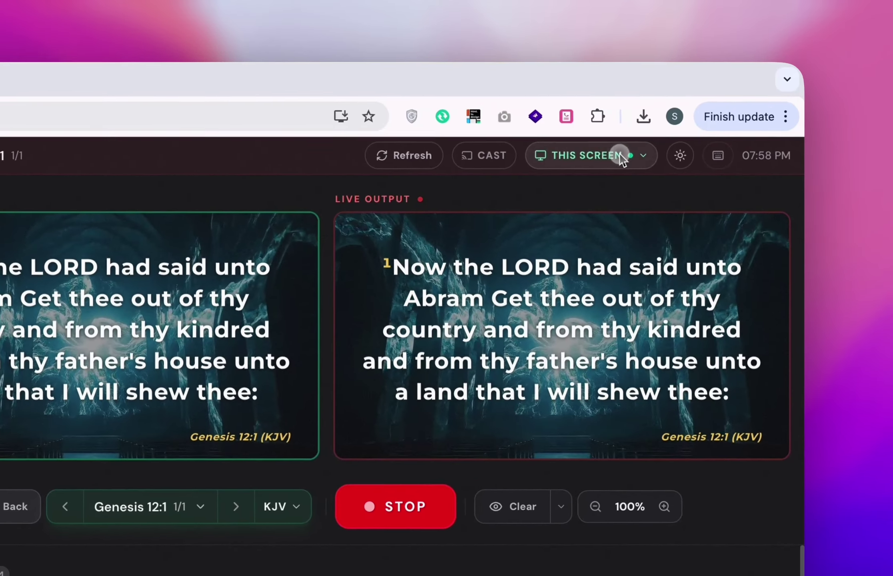
pyautogui.click(738, 98)
pyautogui.click(557, 368)
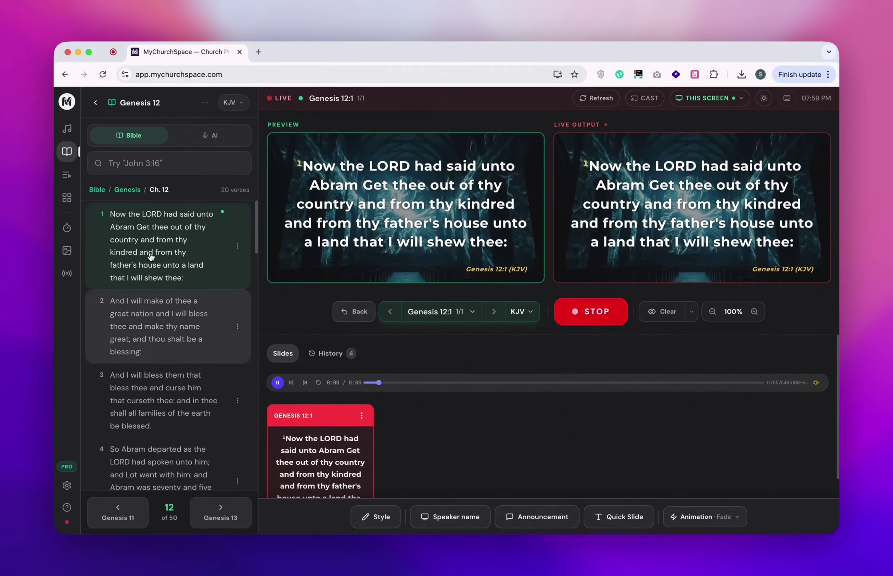
# Search the Bible for Psalm 23 verses 3, 4 and 5 in turn.
pyautogui.click(143, 163)
pyautogui.write('psalm 23 vs')
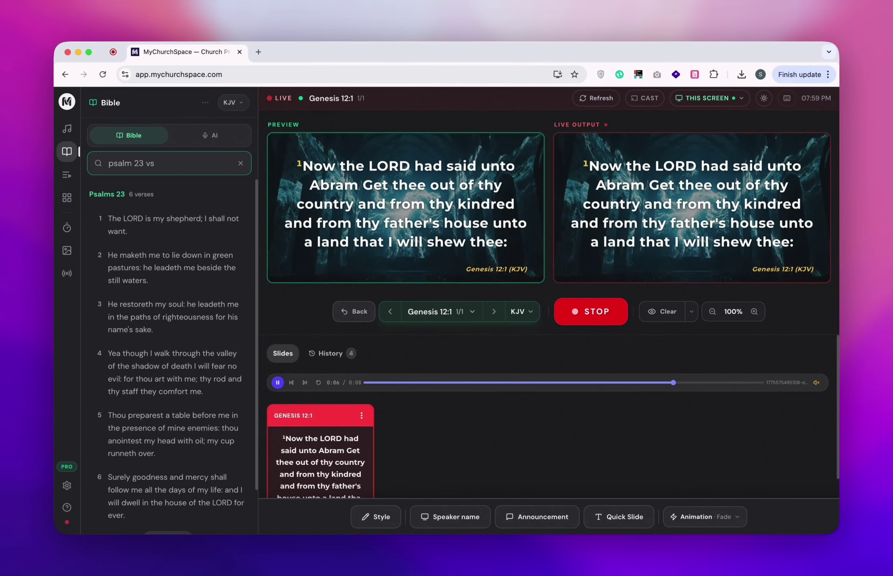
pyautogui.write(' 3')
pyautogui.press('BackSpace')
pyautogui.press('BackSpace')
pyautogui.press('BackSpace')
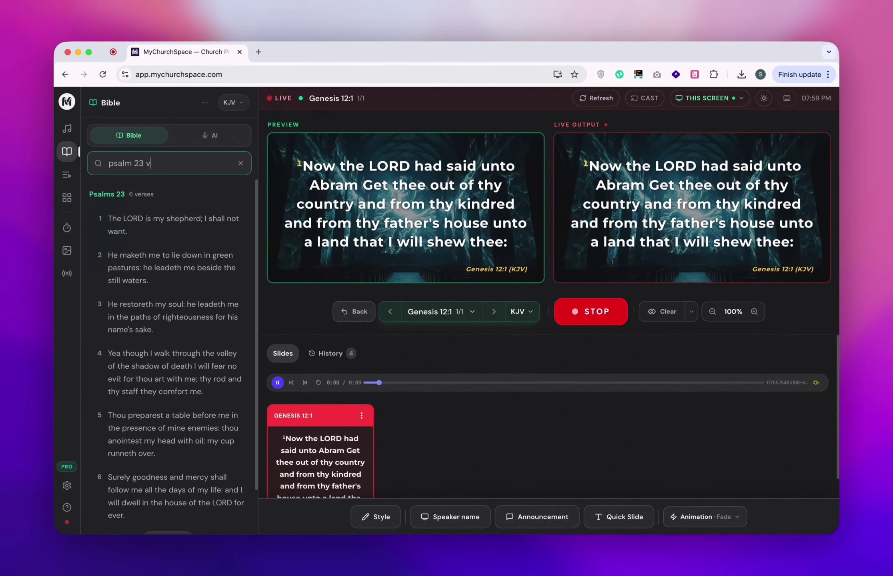
pyautogui.write('erse')
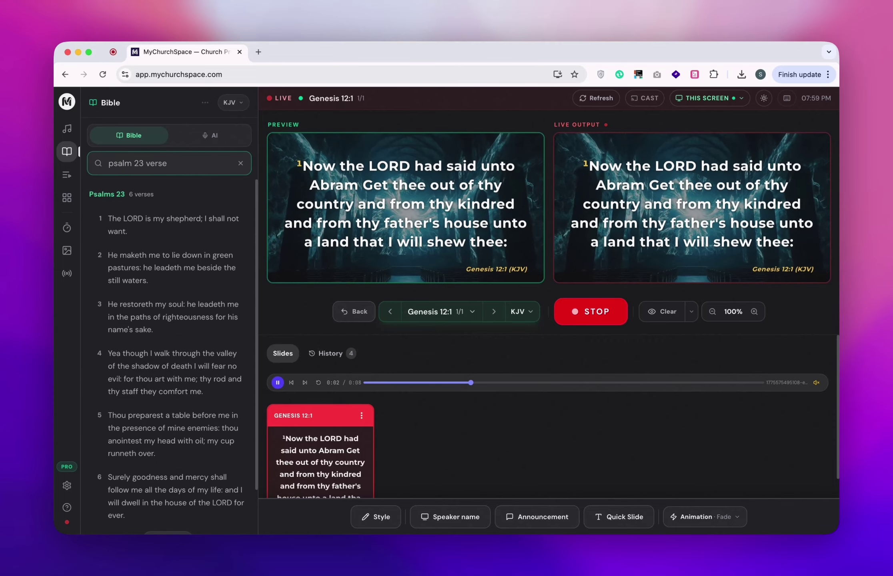
pyautogui.write(' 4')
pyautogui.press('BackSpace')
pyautogui.press('BackSpace')
pyautogui.press('BackSpace')
pyautogui.press('BackSpace')
pyautogui.press('BackSpace')
pyautogui.press('BackSpace')
pyautogui.press('BackSpace')
pyautogui.press('BackSpace')
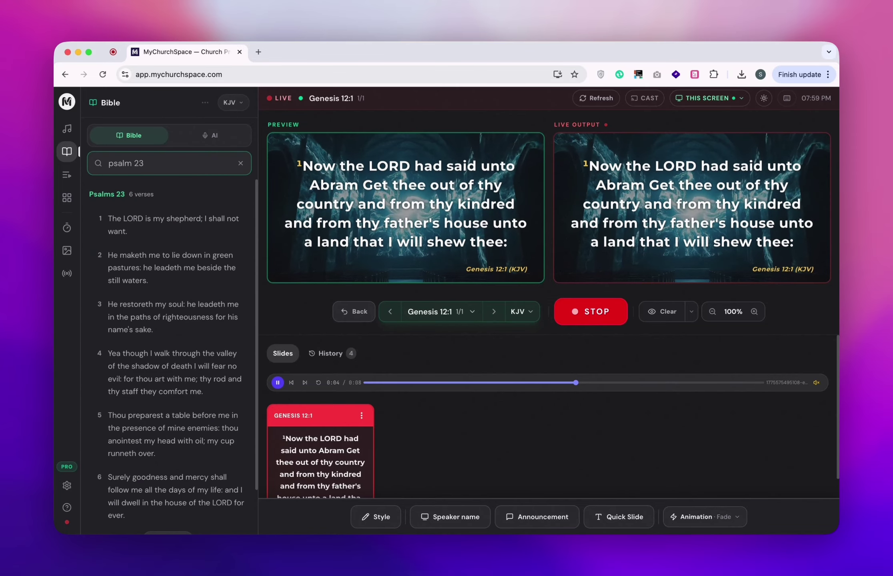
pyautogui.write(': 5')
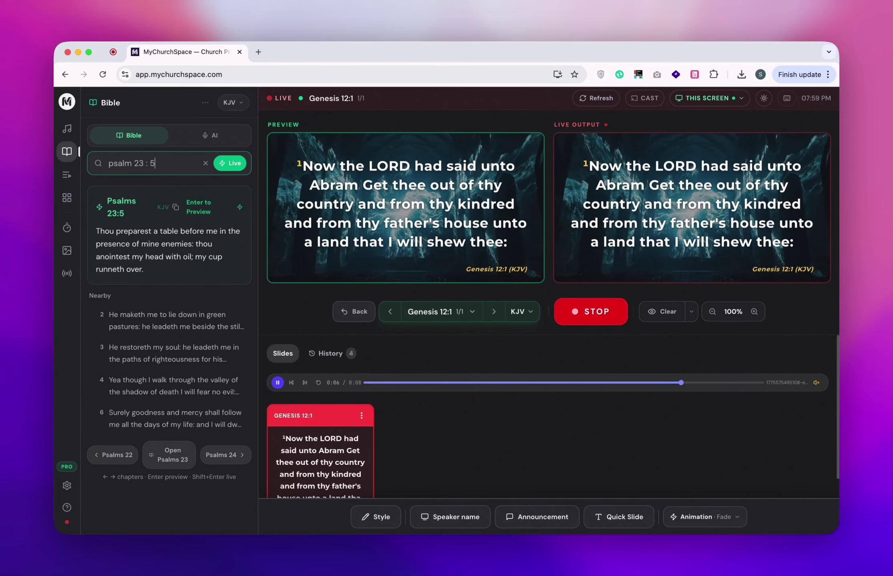
pyautogui.press('BackSpace')
pyautogui.press('BackSpace')
pyautogui.press('BackSpace')
pyautogui.press('BackSpace')
pyautogui.press('BackSpace')
pyautogui.press('BackSpace')
pyautogui.press('BackSpace')
pyautogui.press('BackSpace')
pyautogui.press('BackSpace')
pyautogui.press('BackSpace')
pyautogui.press('BackSpace')
pyautogui.press('BackSpace')
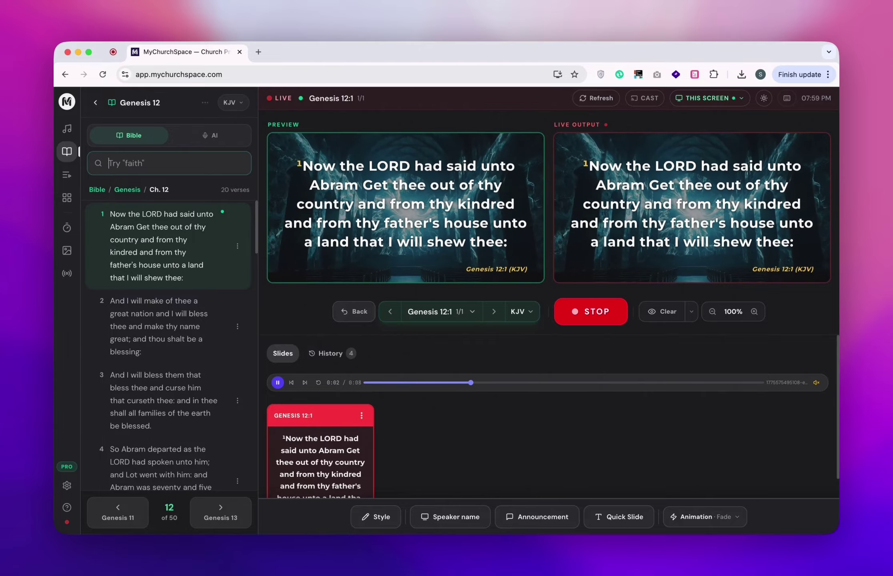
# Search 'Jesus wept', then replace it with 'The lord is my shepherd' to find Psalms 23:1.
pyautogui.write('Je')
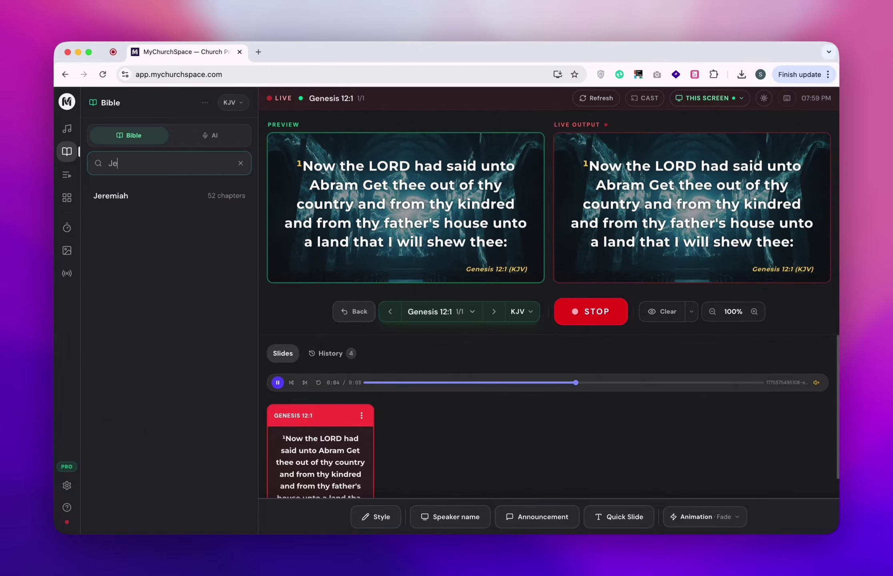
pyautogui.write('sus wept')
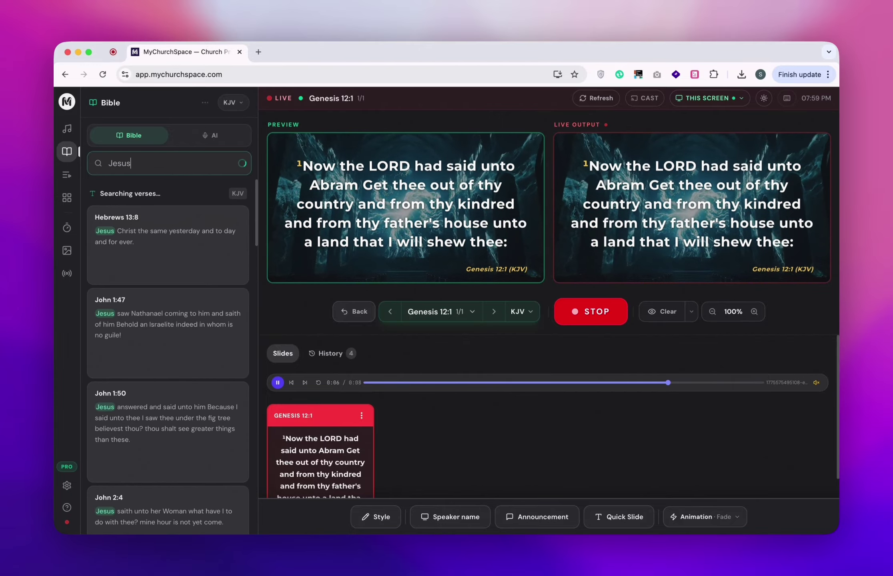
pyautogui.moveTo(128, 237)
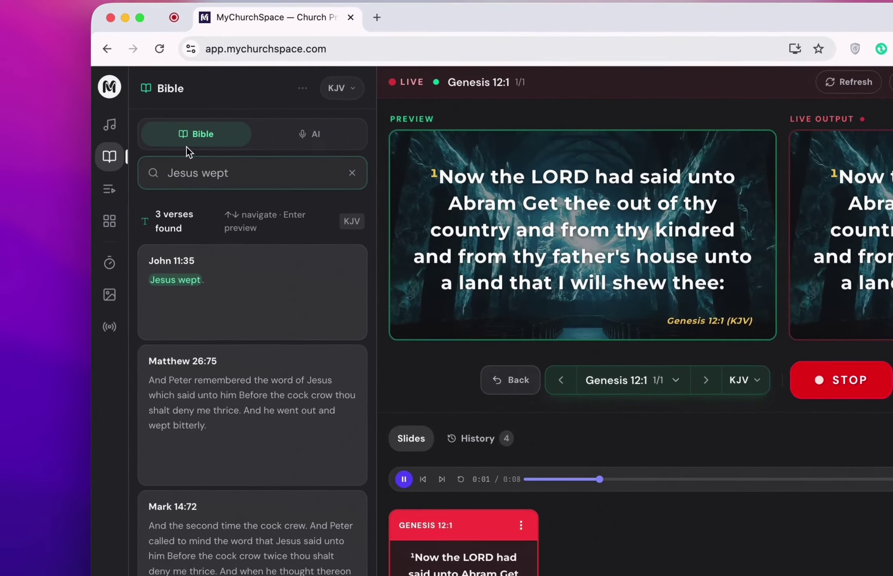
pyautogui.tripleClick(123, 162)
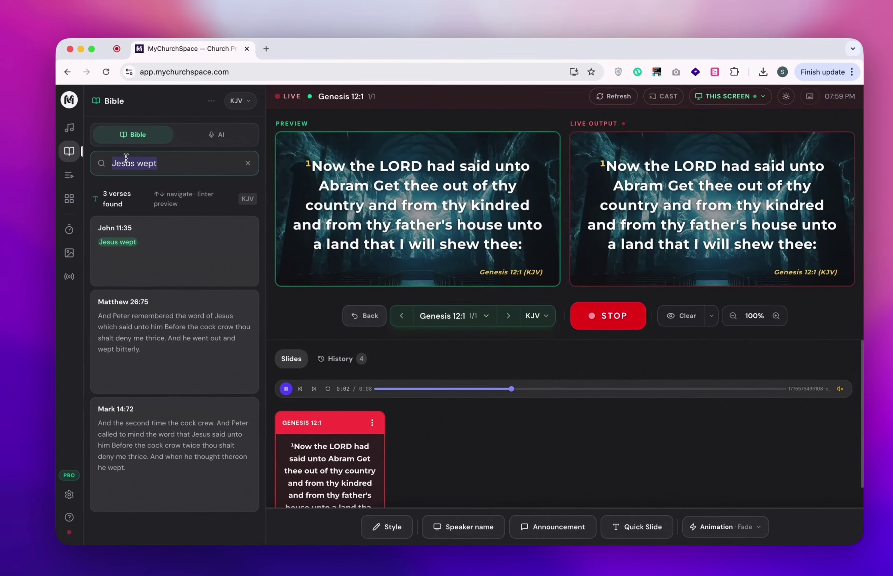
pyautogui.write('The lord ')
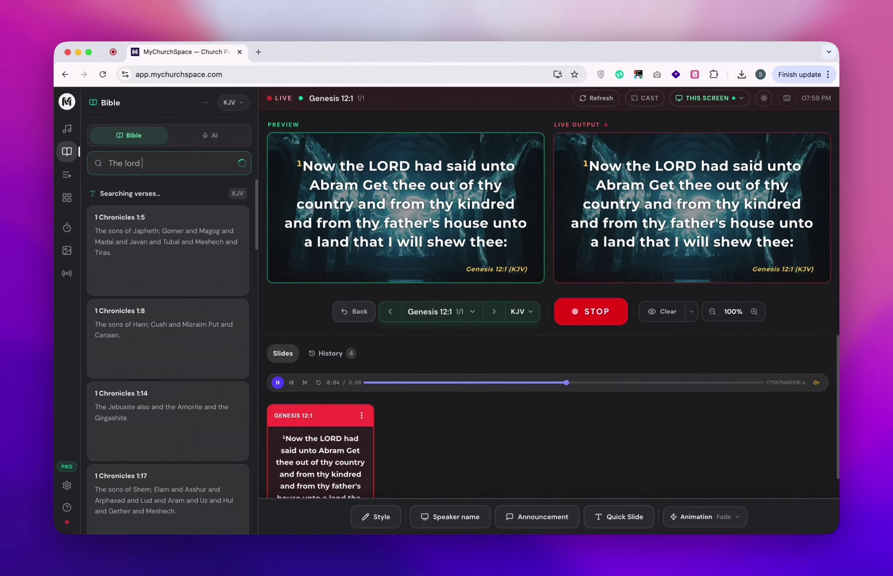
pyautogui.write('is my sh')
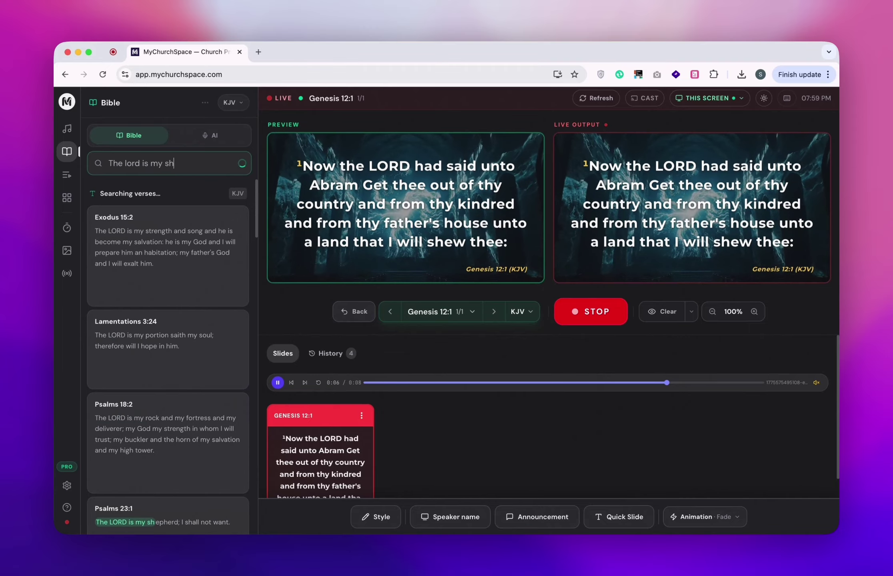
pyautogui.write('epherd')
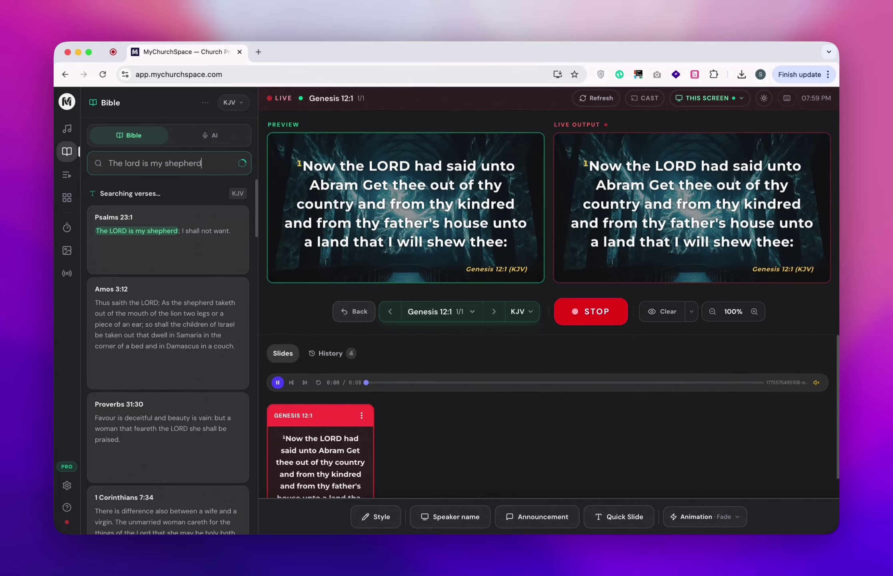
pyautogui.moveTo(106, 279)
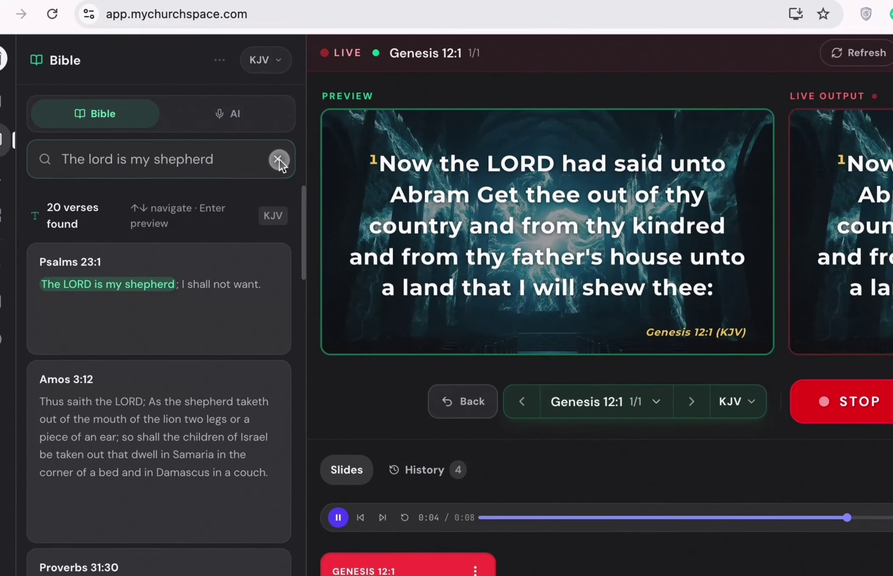
# Clear the Bible search, switch to AI Bible, and review the audio input devices.
pyautogui.click(241, 163)
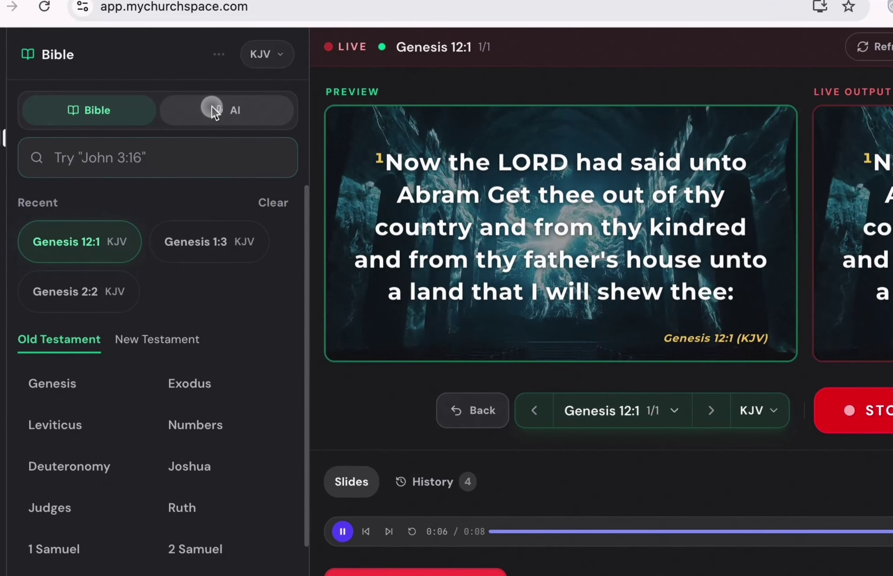
pyautogui.click(222, 114)
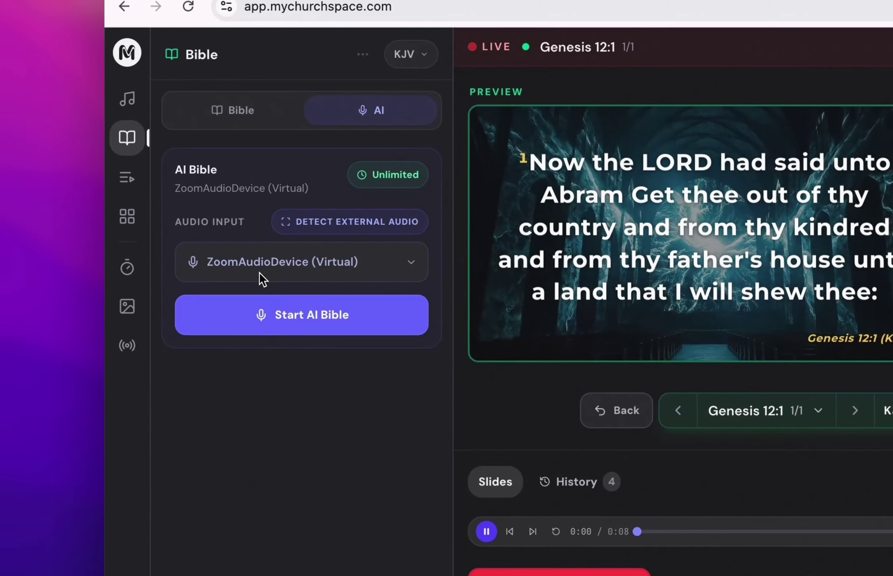
pyautogui.click(222, 268)
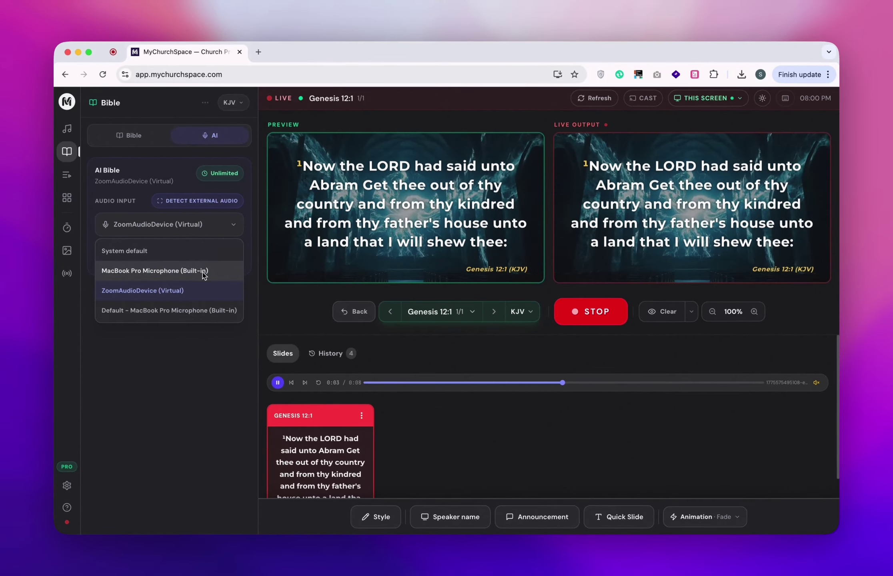
pyautogui.click(202, 203)
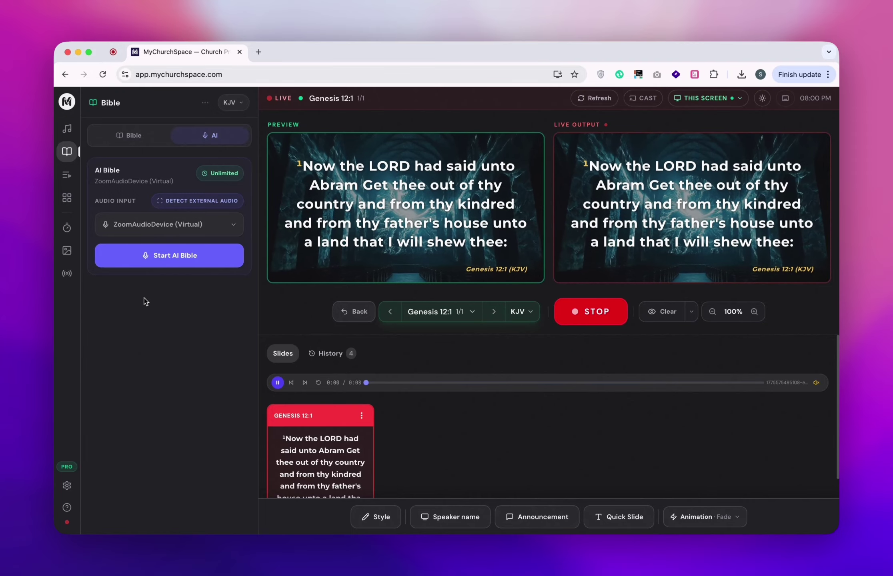
# Choose MacBook Pro Microphone (Built-in) as audio input and start live transcription.
pyautogui.click(185, 261)
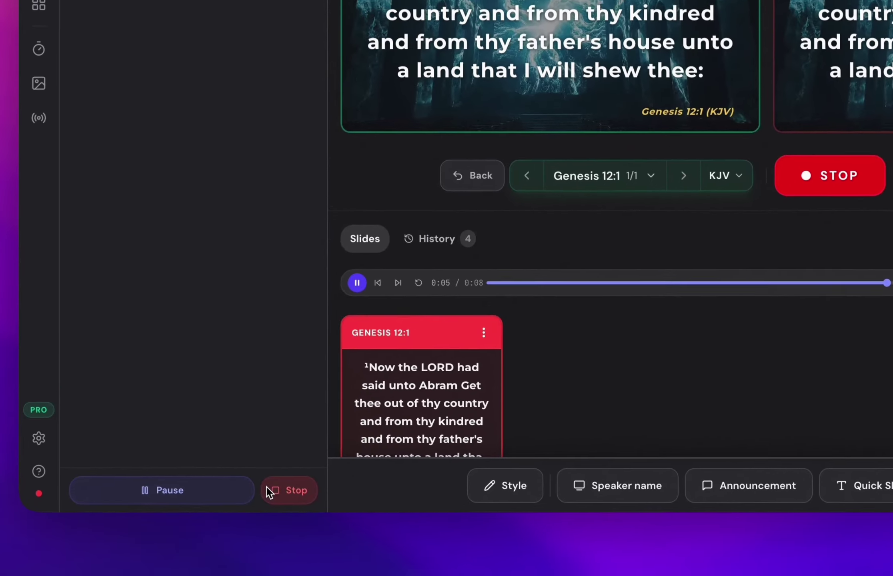
pyautogui.click(266, 486)
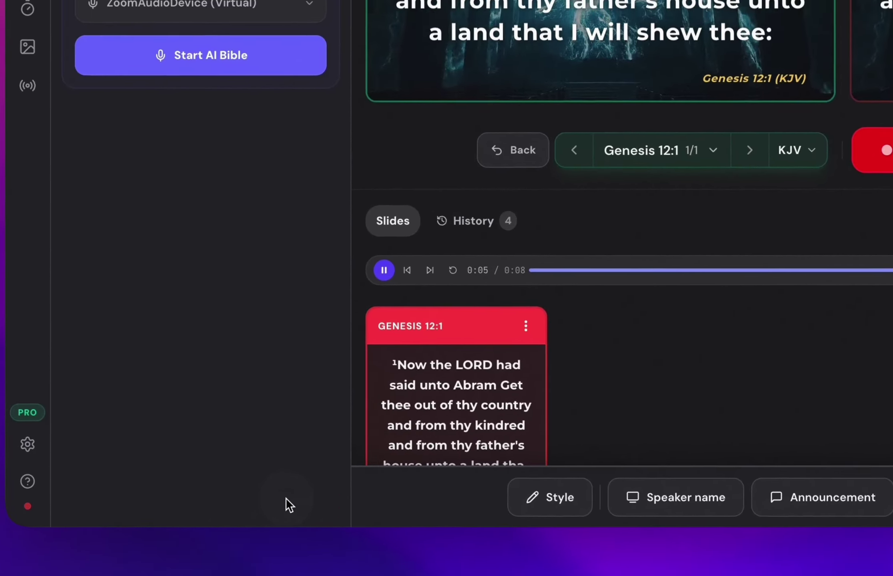
pyautogui.click(280, 156)
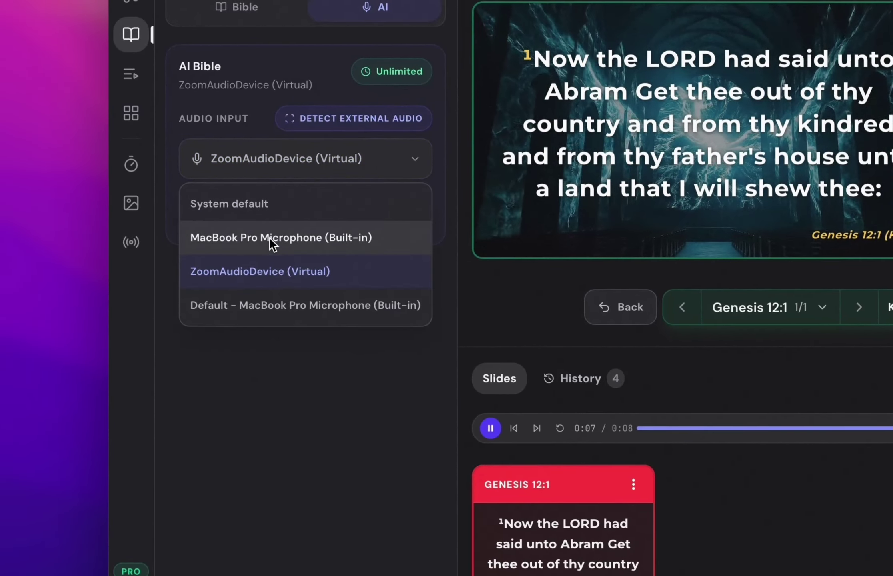
pyautogui.click(266, 240)
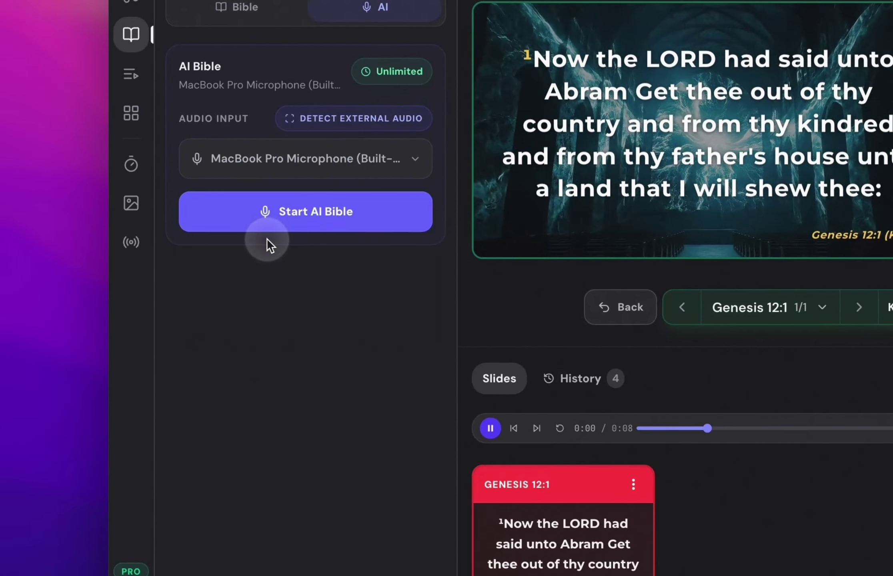
pyautogui.click(304, 223)
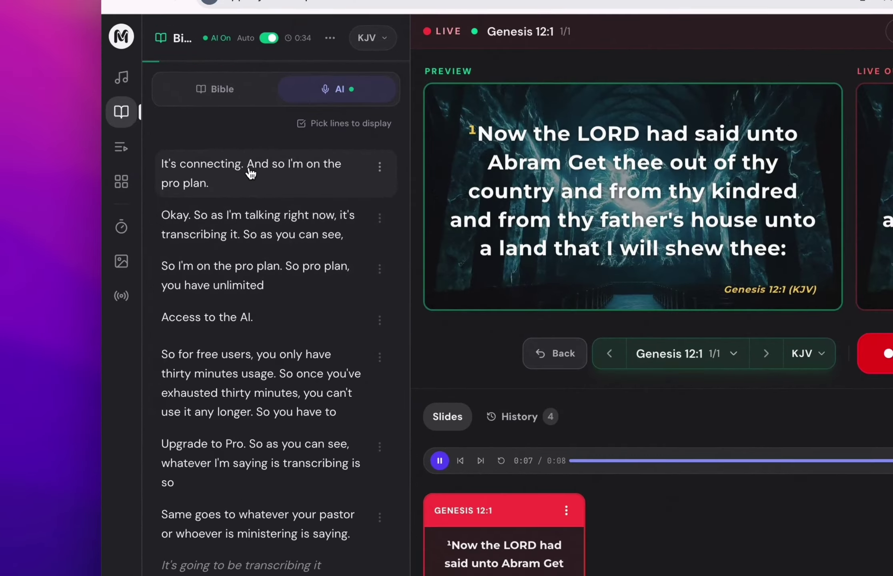
# Display the first, free-users and 'Upgrade to Pro' transcript lines live, then let Revelation 2:3 auto-display.
pyautogui.click(151, 190)
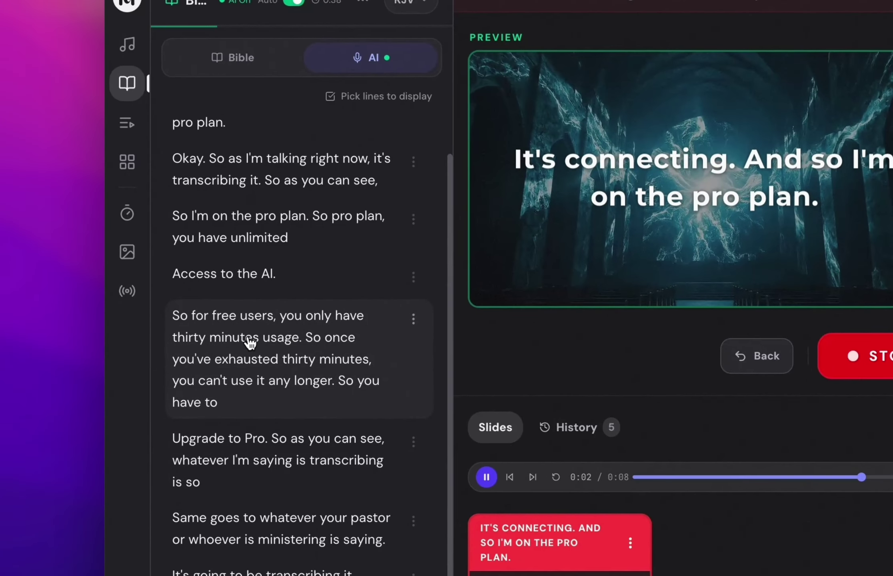
pyautogui.click(249, 341)
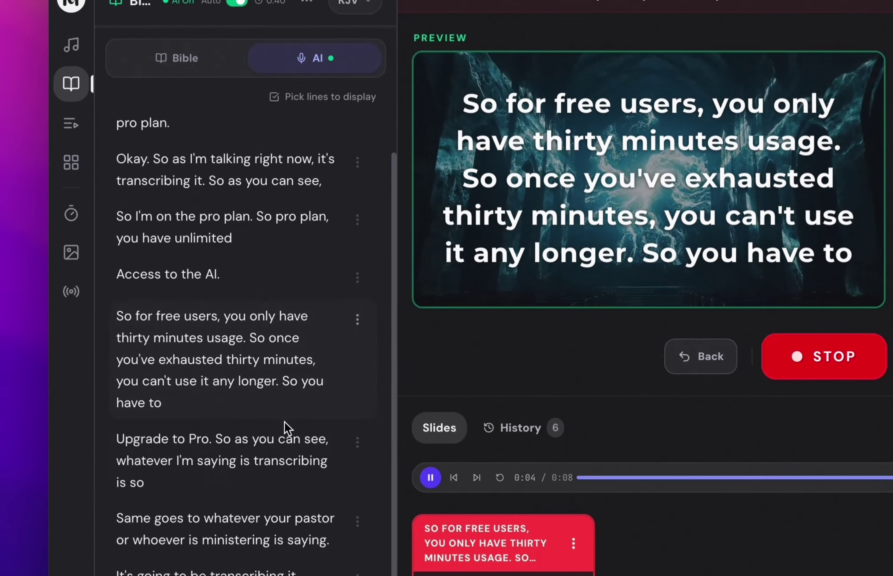
pyautogui.click(165, 474)
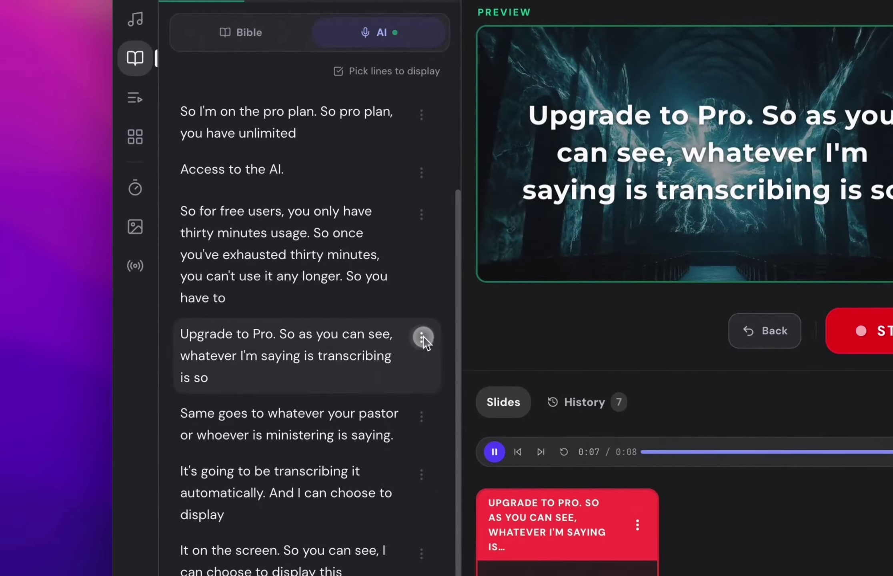
pyautogui.click(421, 337)
pyautogui.click(271, 316)
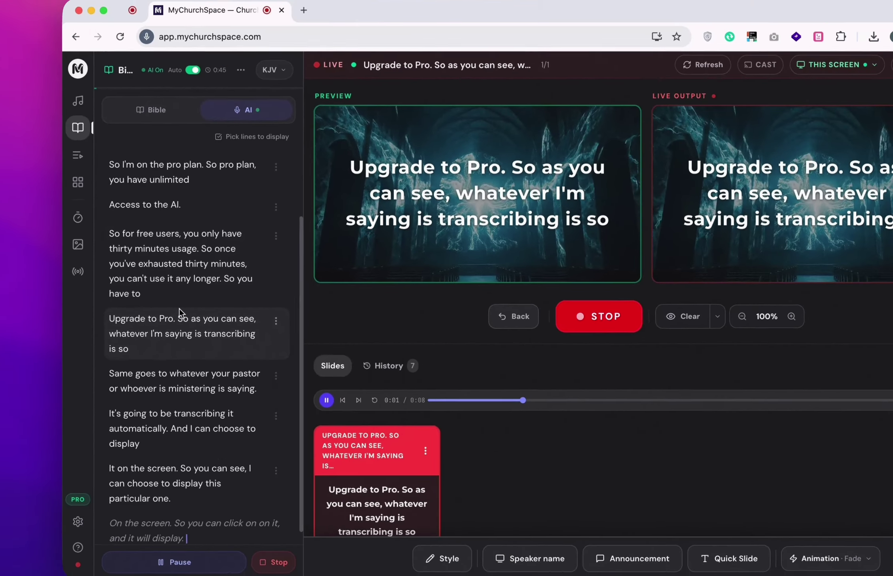
pyautogui.scroll(2, 156, 300)
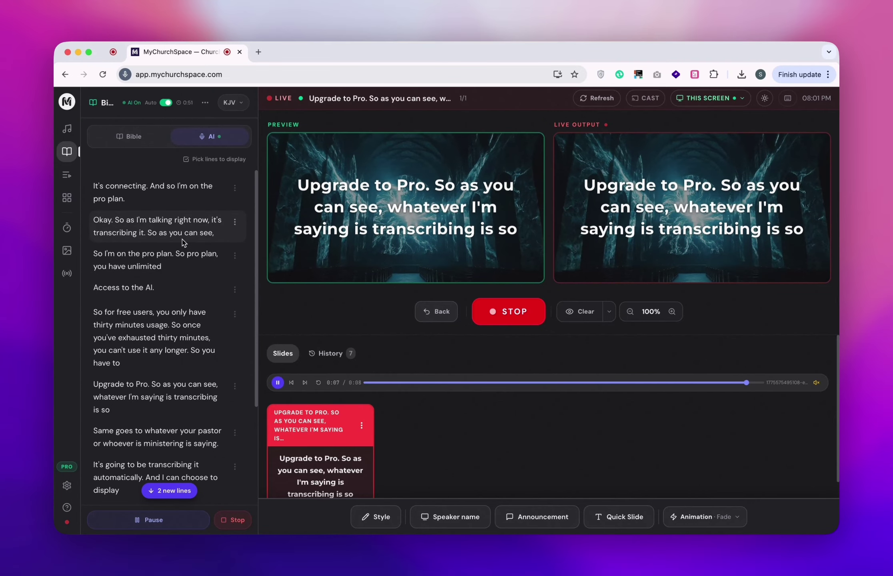
pyautogui.scroll(-5, 181, 279)
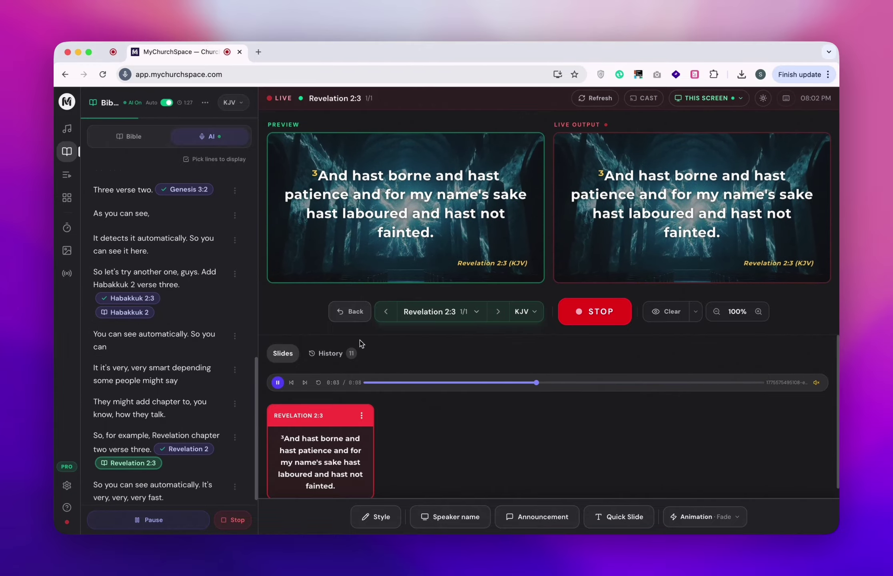
# Glance at the Obadiah 1:2 verse list, then display the 'Yeah. It works…' transcript line live.
pyautogui.click(429, 306)
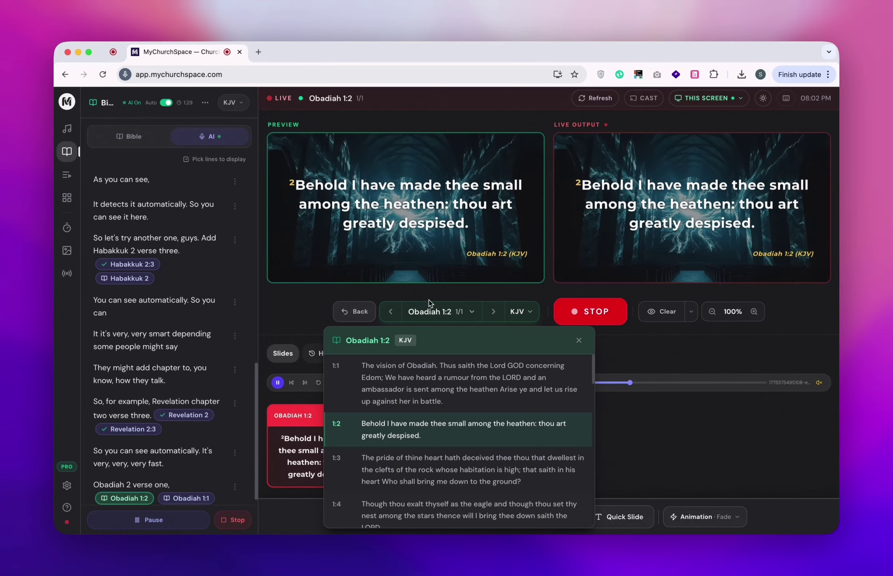
pyautogui.click(280, 358)
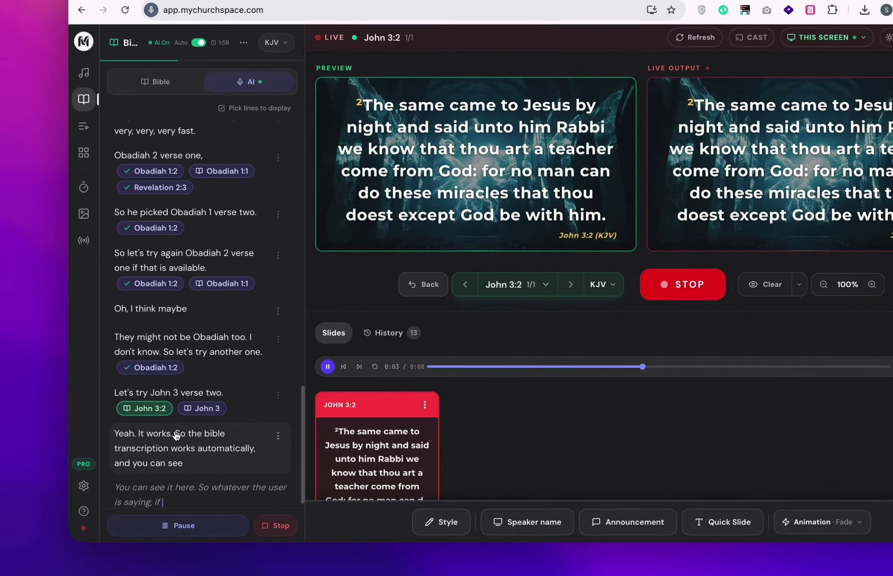
pyautogui.click(152, 442)
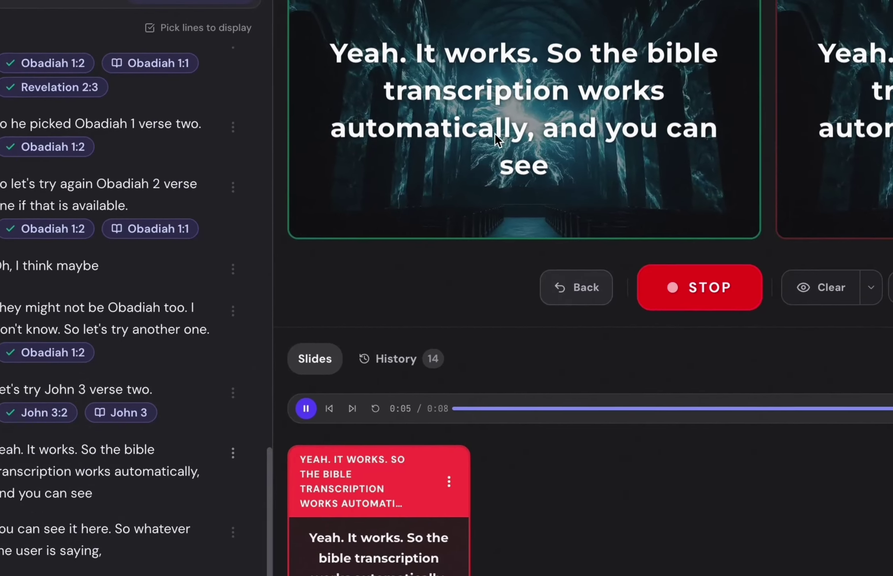
pyautogui.scroll(15, 205, 359)
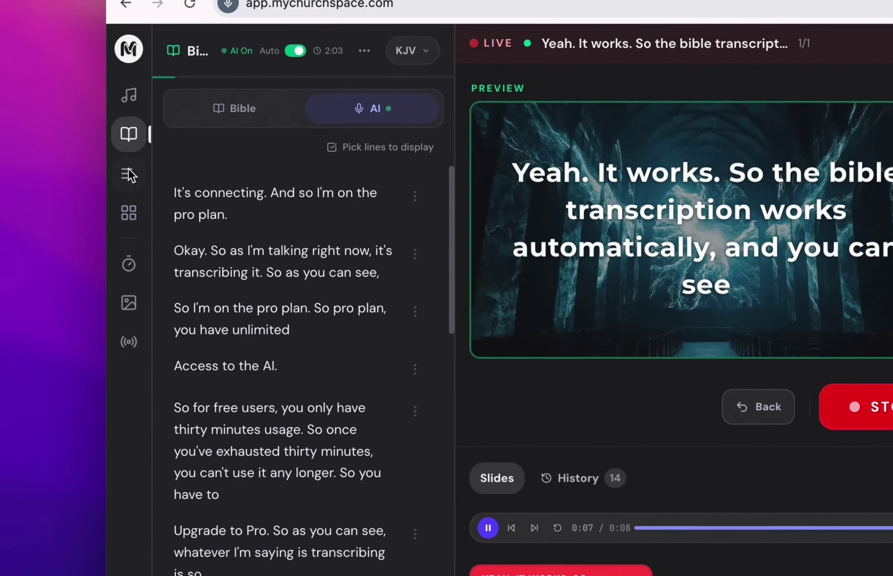
# Create a service plan from the 'Sunday Service' name suggestion and open it.
pyautogui.click(128, 170)
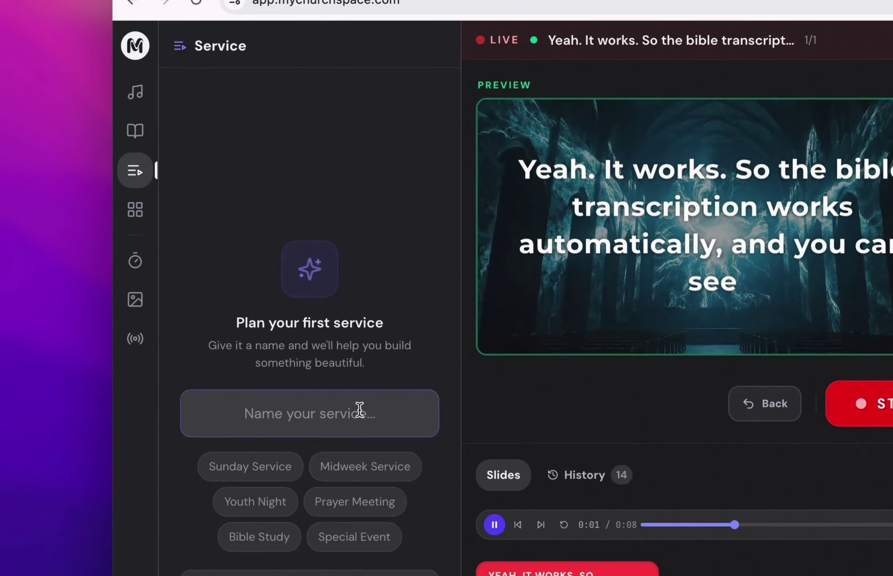
pyautogui.click(135, 138)
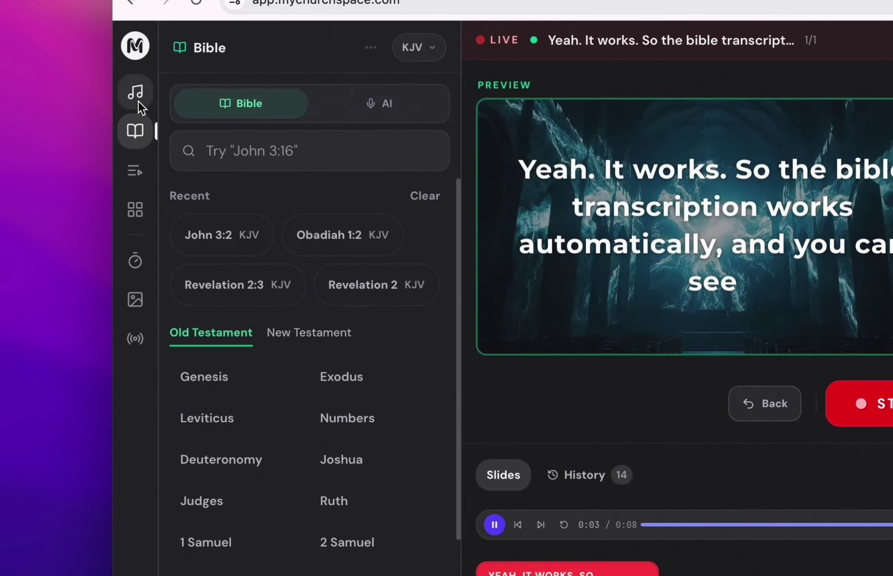
pyautogui.click(393, 103)
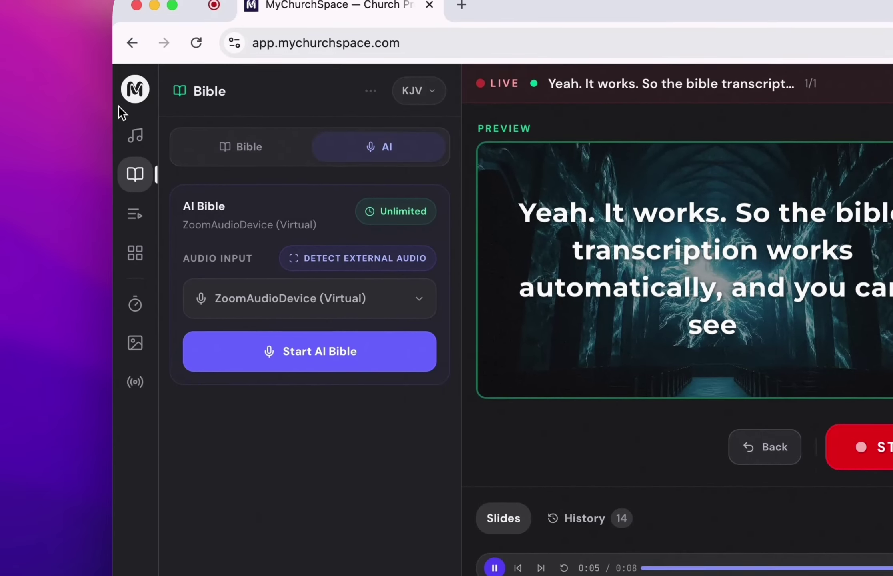
pyautogui.click(135, 8)
pyautogui.click(135, 86)
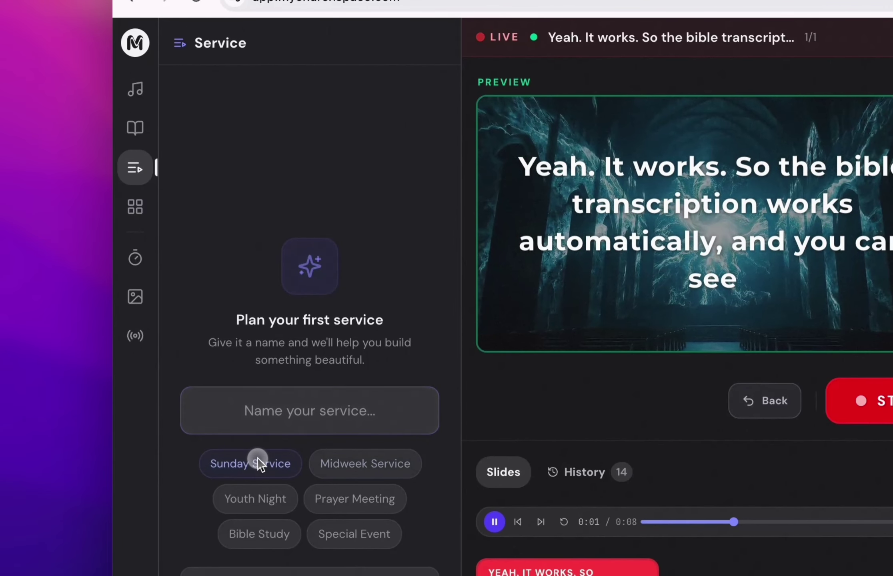
pyautogui.click(258, 463)
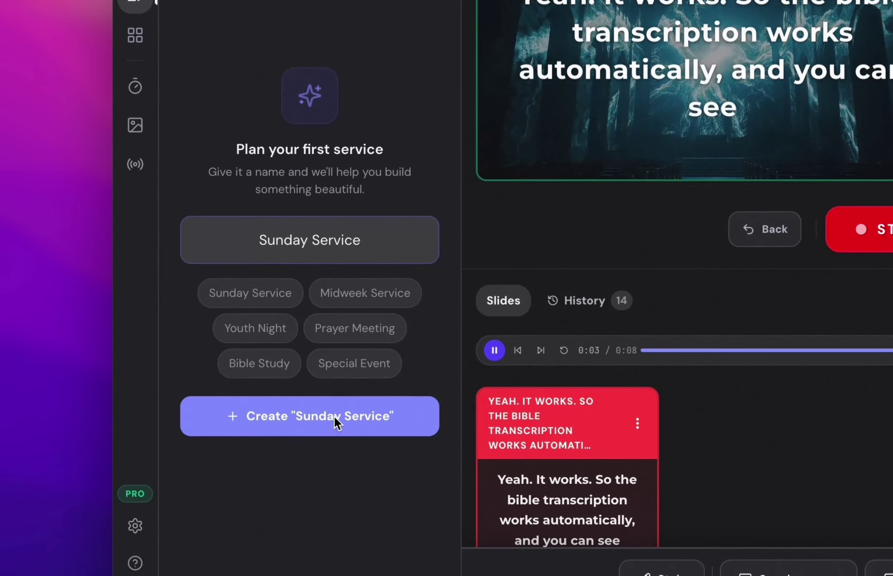
pyautogui.click(334, 415)
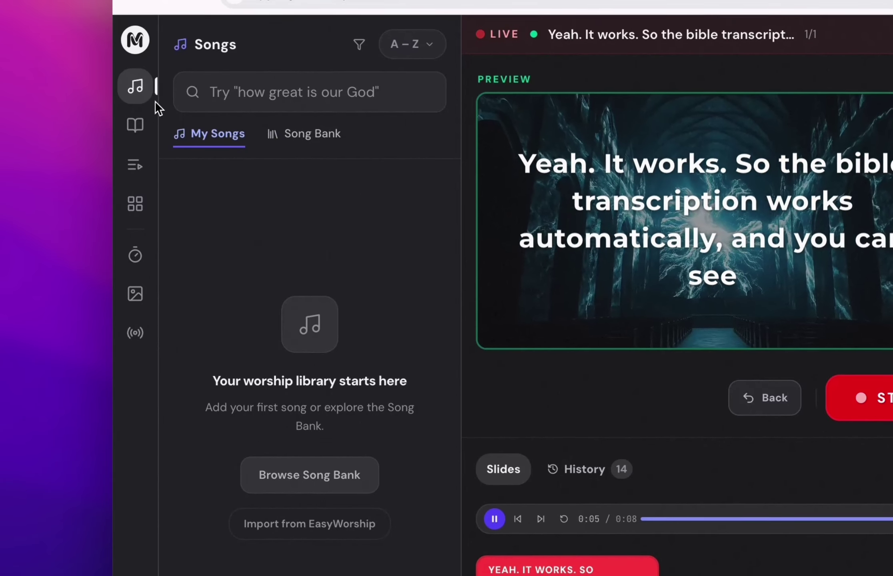
pyautogui.click(135, 164)
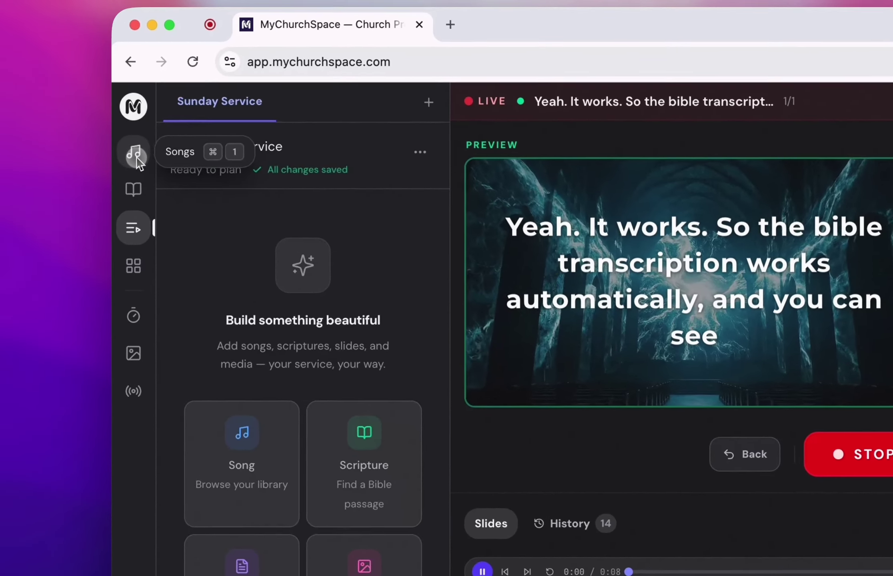
# Add the song Judah from the Song Bank to the Sunday Service plan.
pyautogui.click(67, 128)
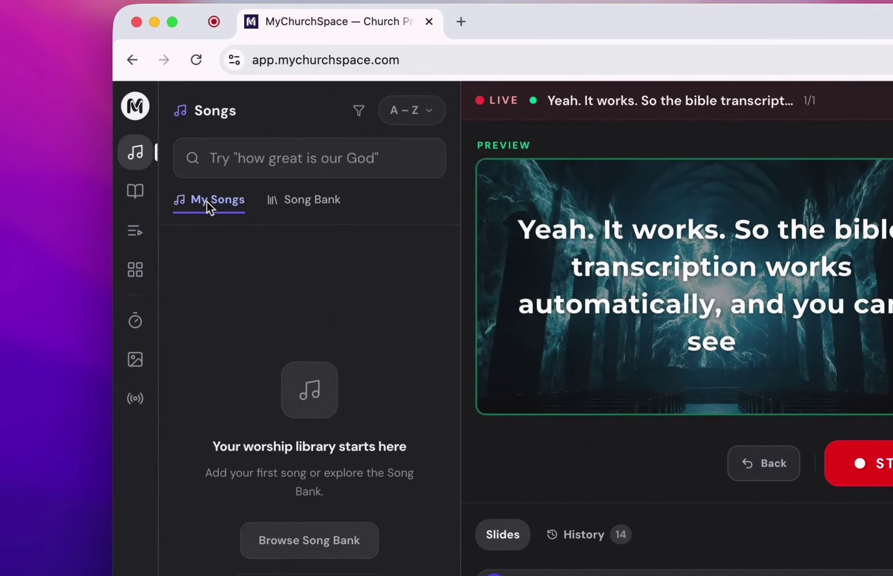
pyautogui.click(288, 200)
pyautogui.scroll(-3, 349, 462)
pyautogui.scroll(5, 382, 422)
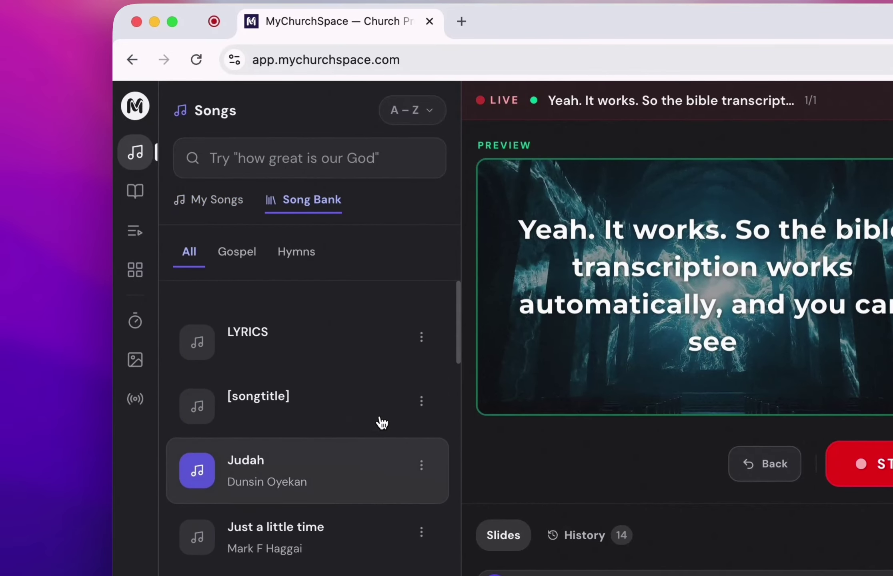
pyautogui.click(421, 443)
pyautogui.click(338, 484)
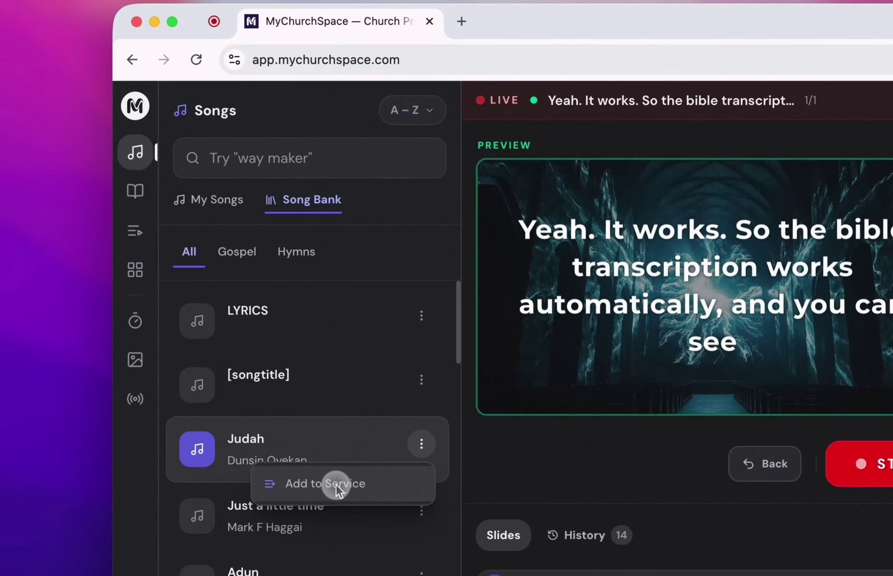
pyautogui.click(138, 228)
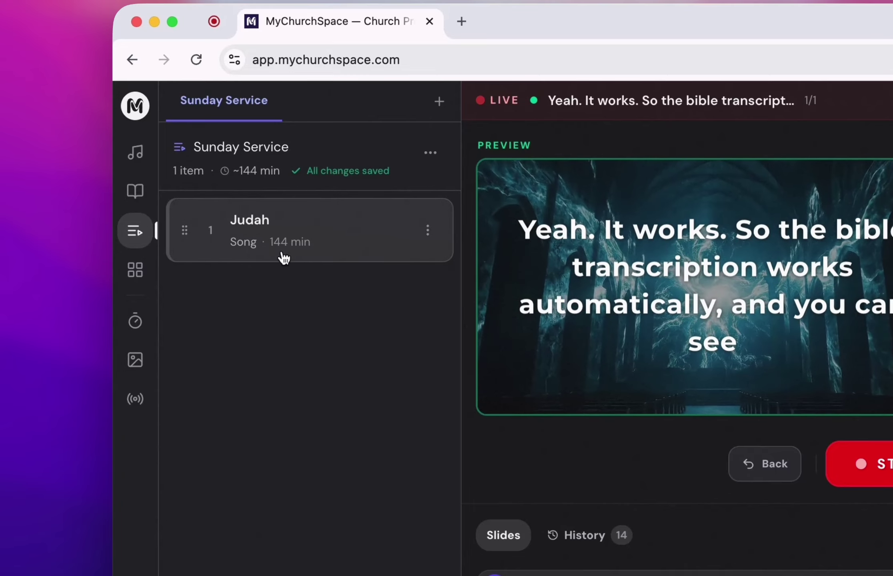
# Add Leviticus 18:3 to the service and view the running order.
pyautogui.click(135, 191)
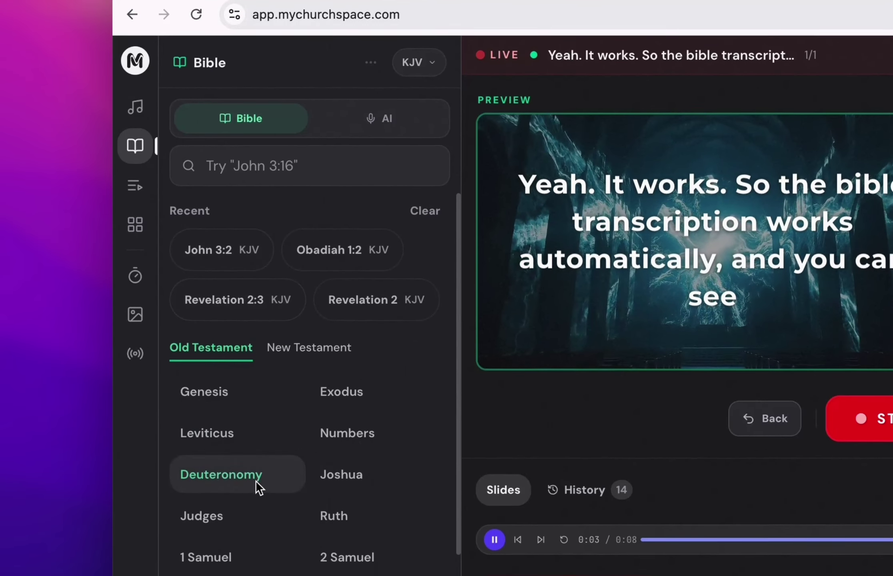
pyautogui.click(211, 442)
pyautogui.click(307, 419)
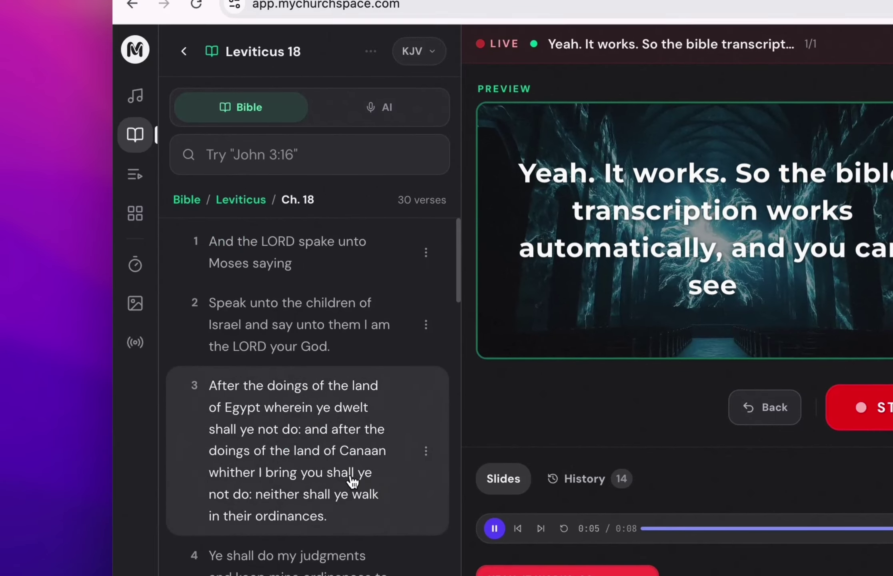
pyautogui.click(425, 451)
pyautogui.click(390, 528)
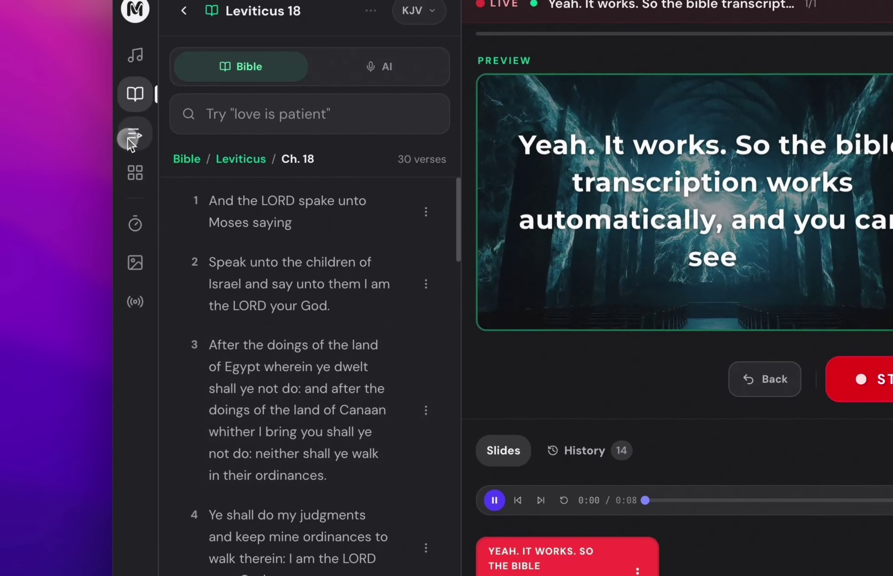
pyautogui.click(144, 70)
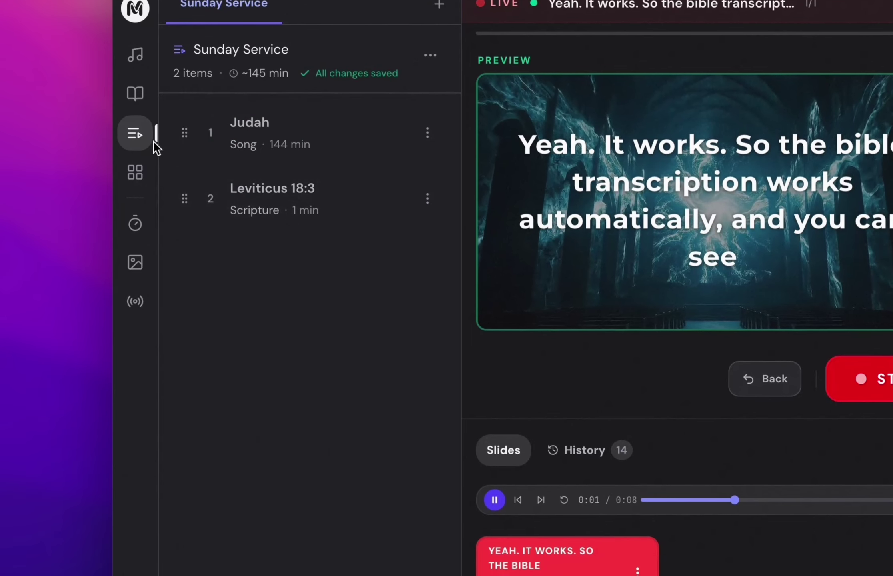
# Put Leviticus 18:3 live, briefly show Judah, return to Leviticus 18:3, and cancel a new service.
pyautogui.click(299, 193)
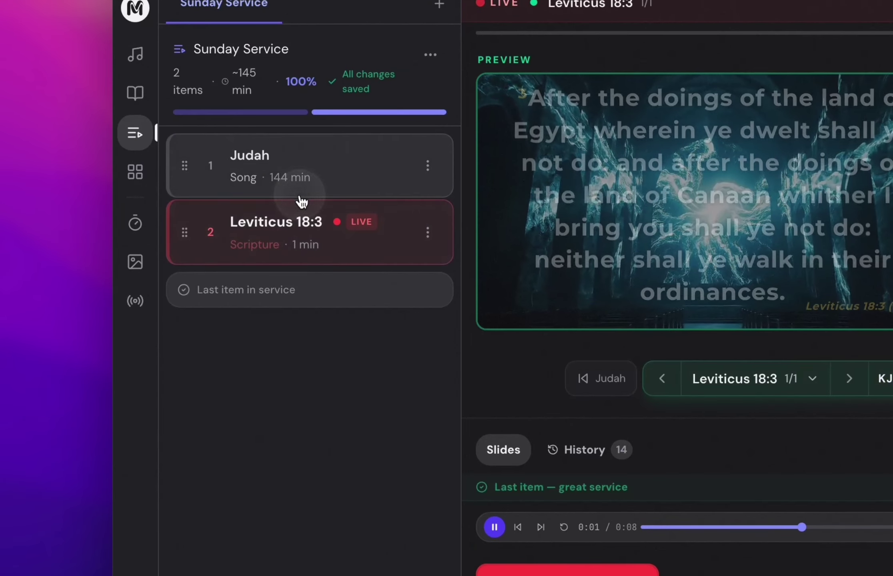
pyautogui.click(314, 166)
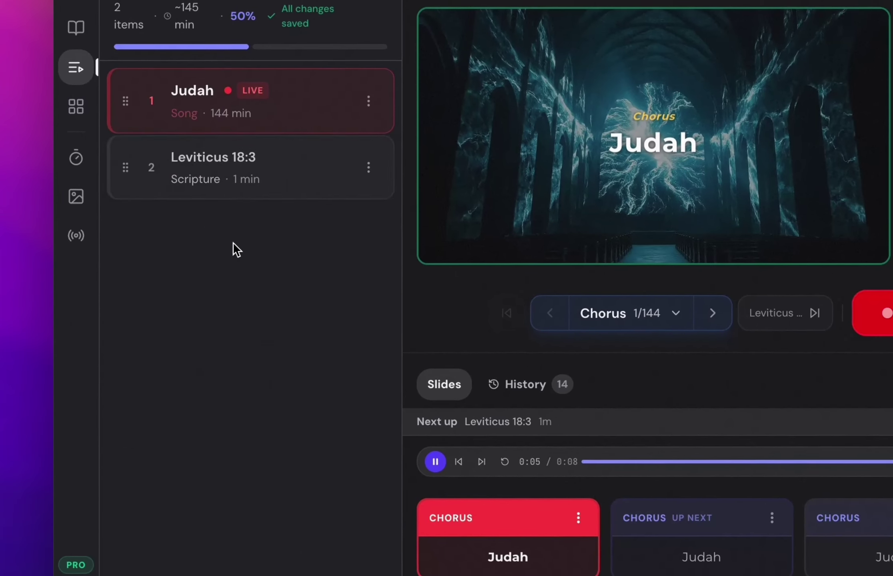
pyautogui.click(274, 189)
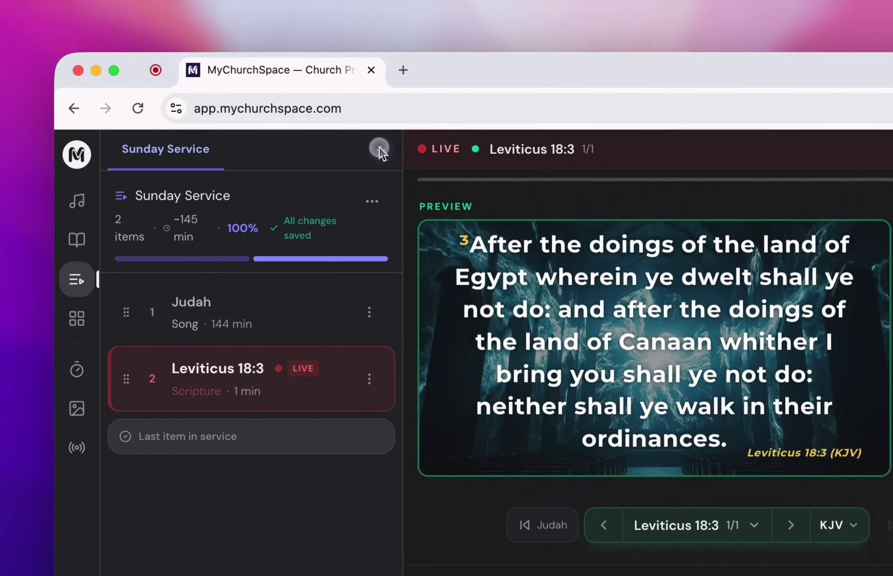
pyautogui.click(378, 149)
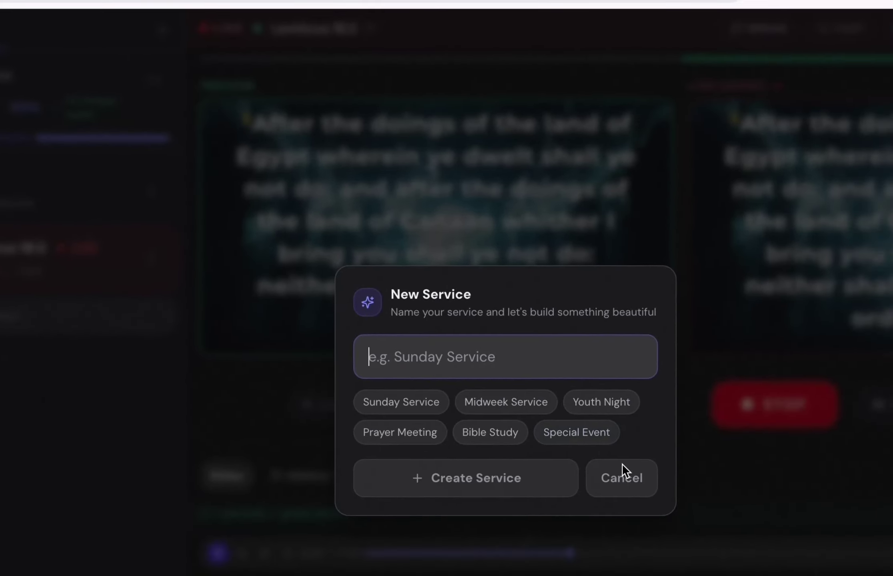
pyautogui.click(781, 546)
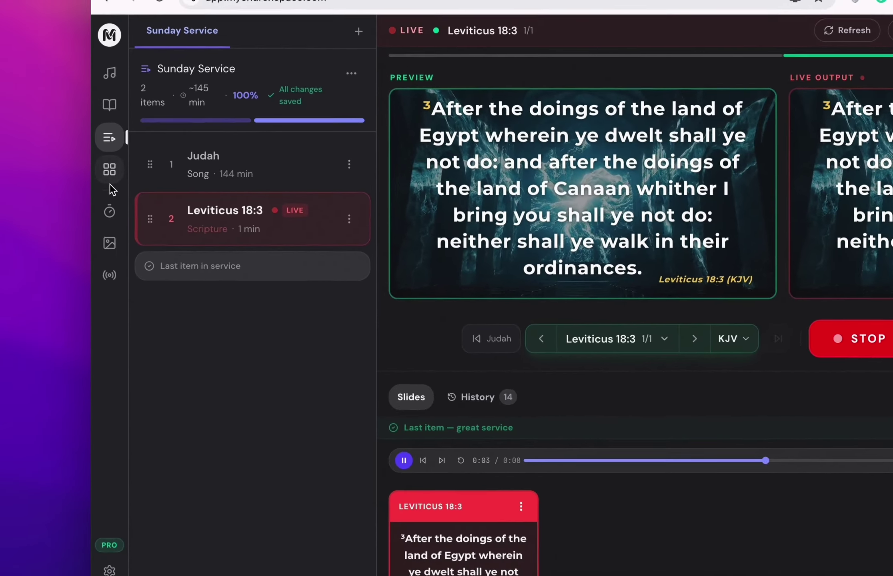
# Create a new custom slide with the heading 'Topic: God is good'.
pyautogui.click(109, 169)
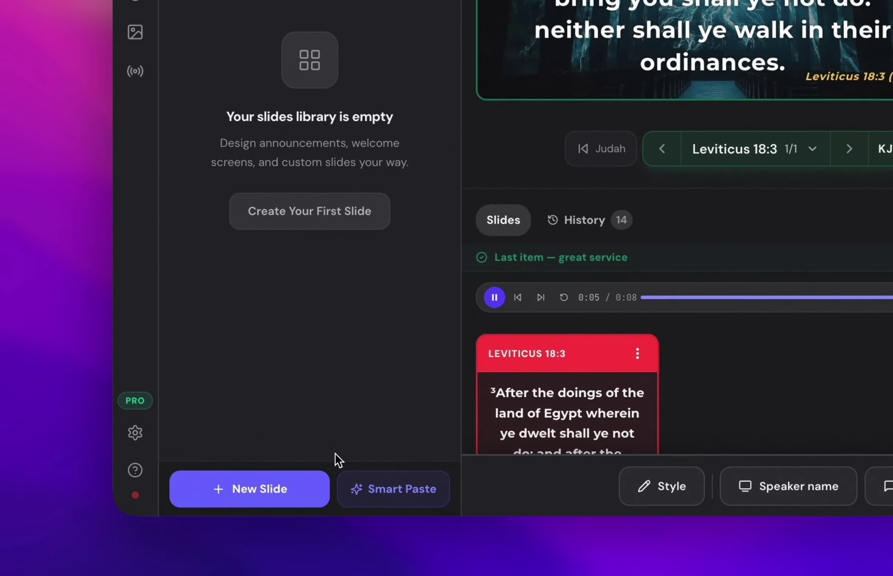
pyautogui.click(262, 482)
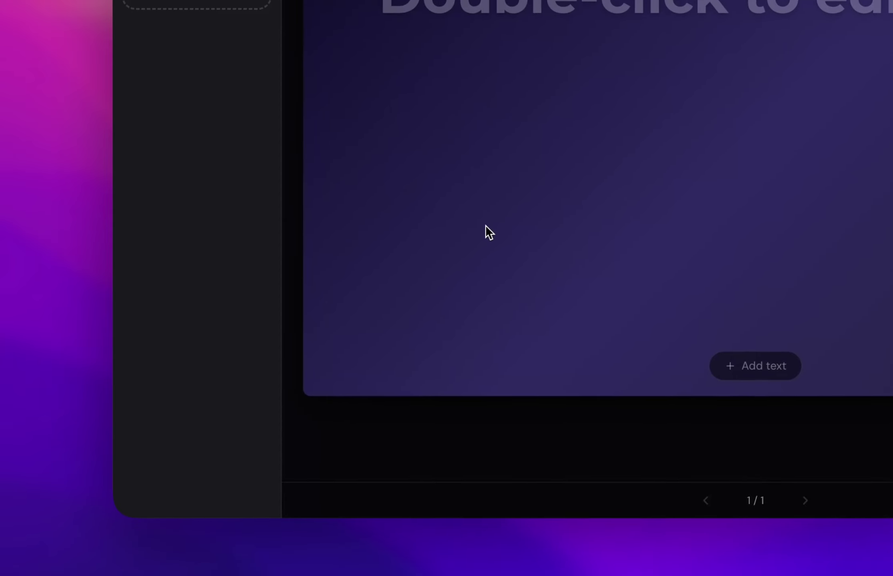
pyautogui.doubleClick(755, 4)
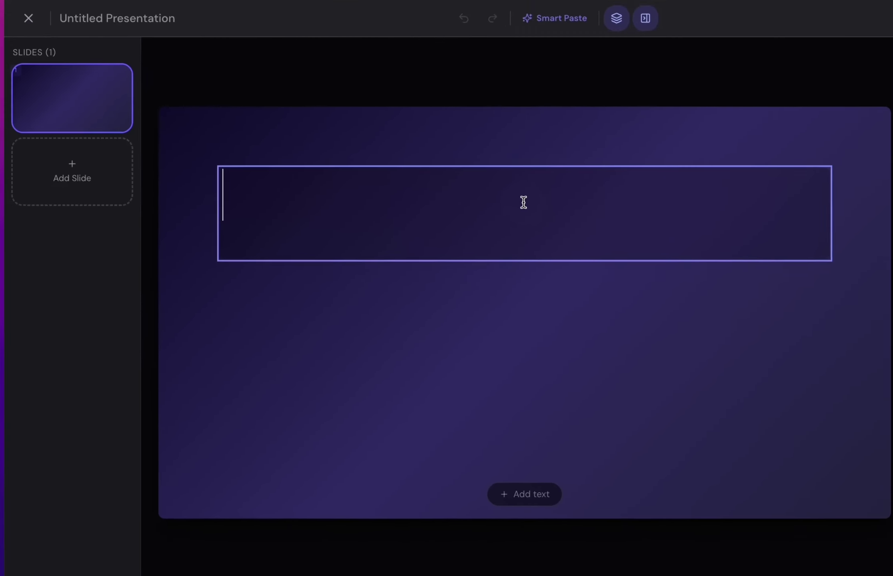
pyautogui.write('Topic:')
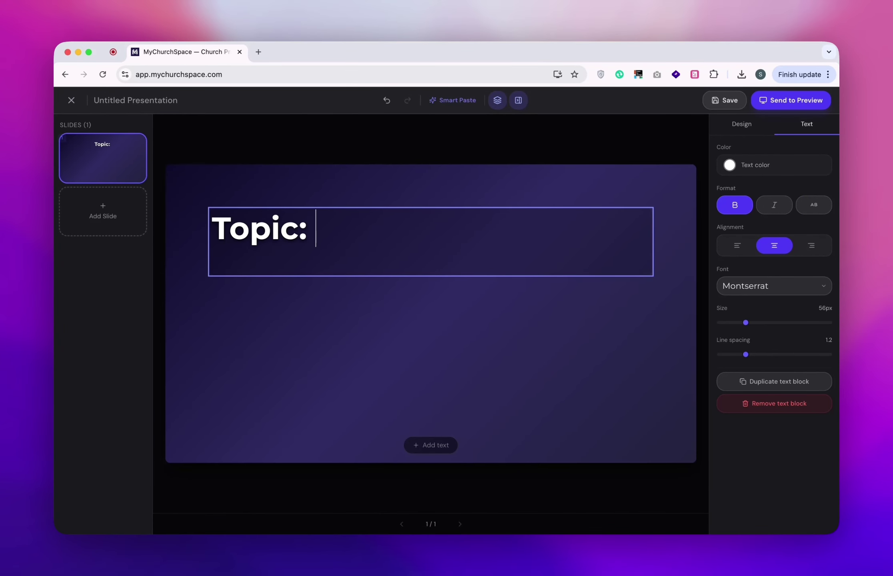
pyautogui.write(' God is good')
pyautogui.click(456, 411)
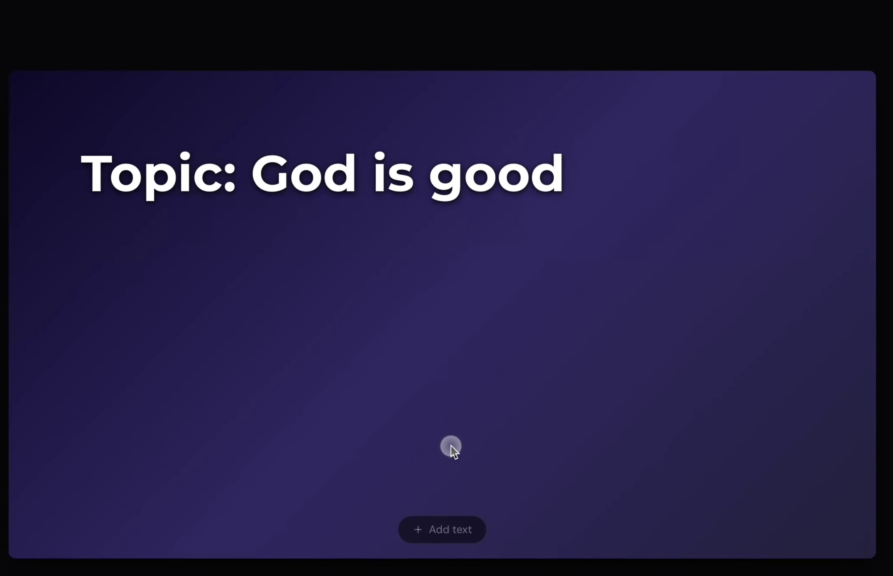
# Add a second text box for the 'Bible verse: Genesis 2 vs 3' line.
pyautogui.click(307, 231)
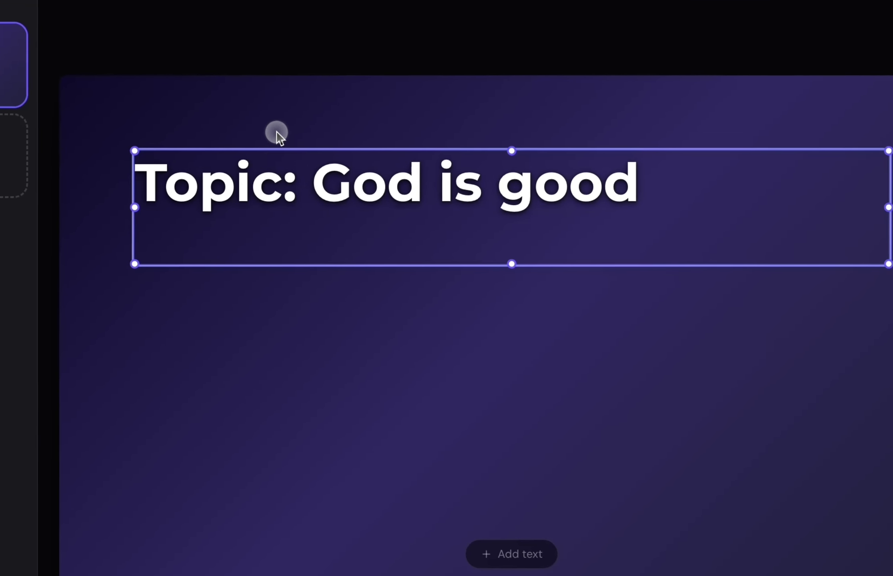
pyautogui.click(651, 329)
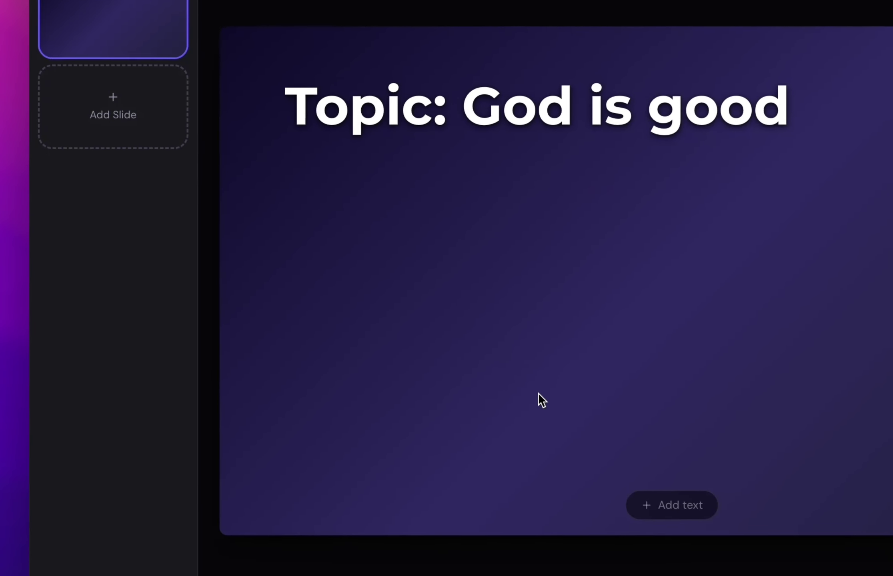
pyautogui.click(678, 509)
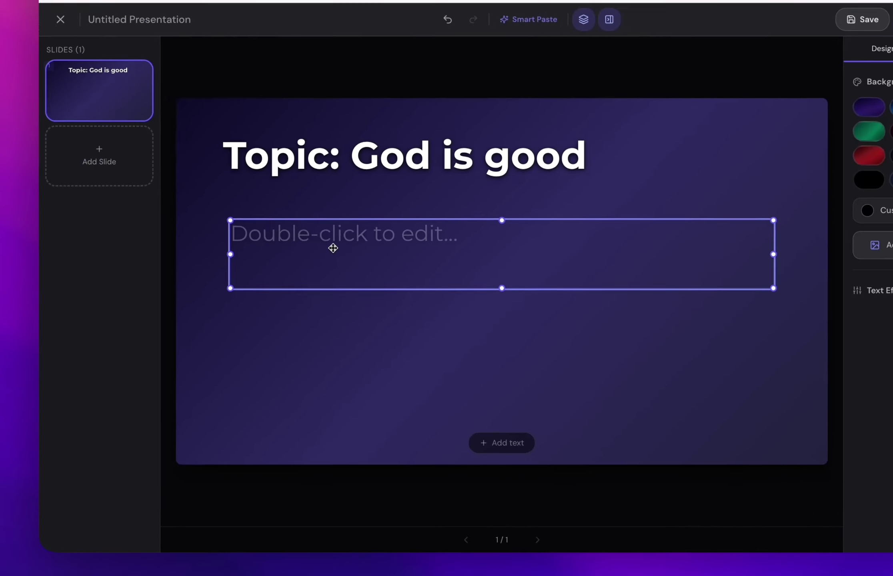
pyautogui.doubleClick(437, 232)
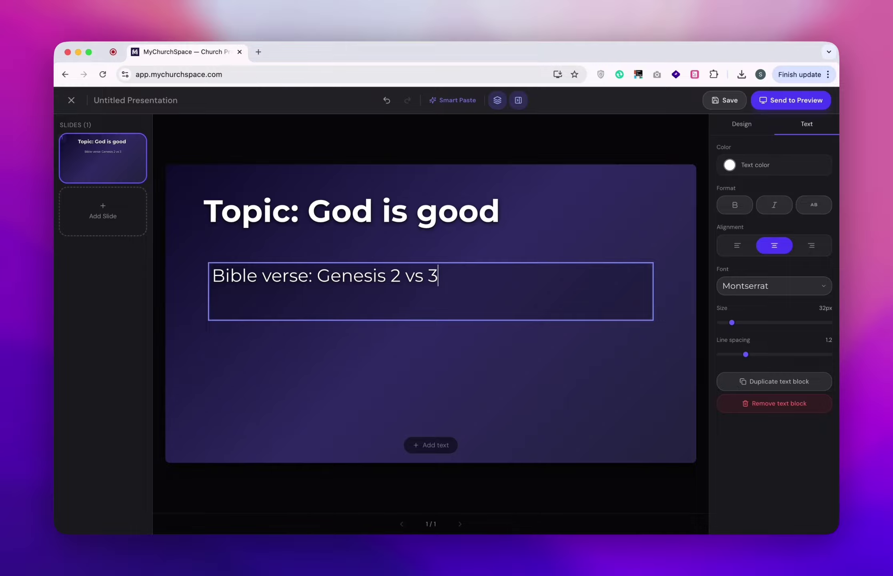
# Move the verse text box up to sit under the heading.
pyautogui.click(287, 324)
pyautogui.click(297, 296)
pyautogui.moveTo(296, 296); pyautogui.dragTo(288, 259)
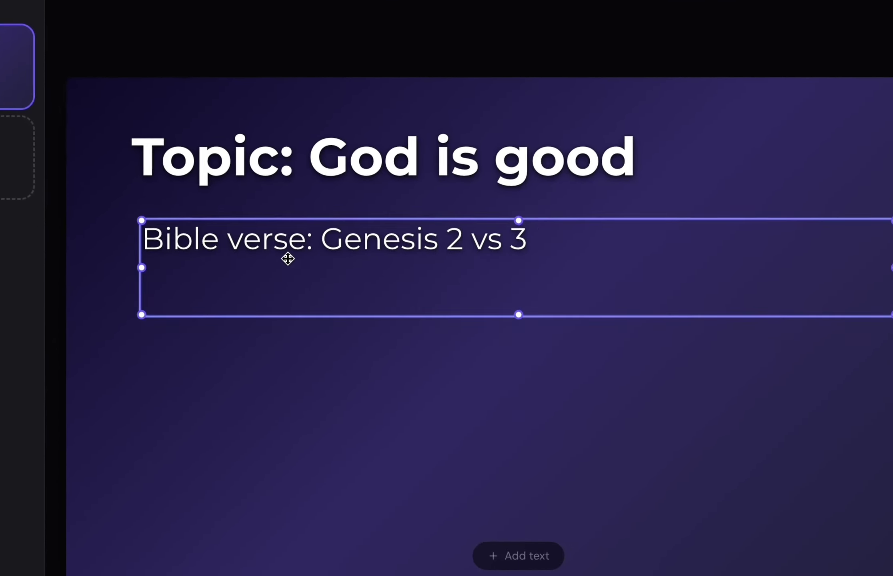
pyautogui.click(366, 402)
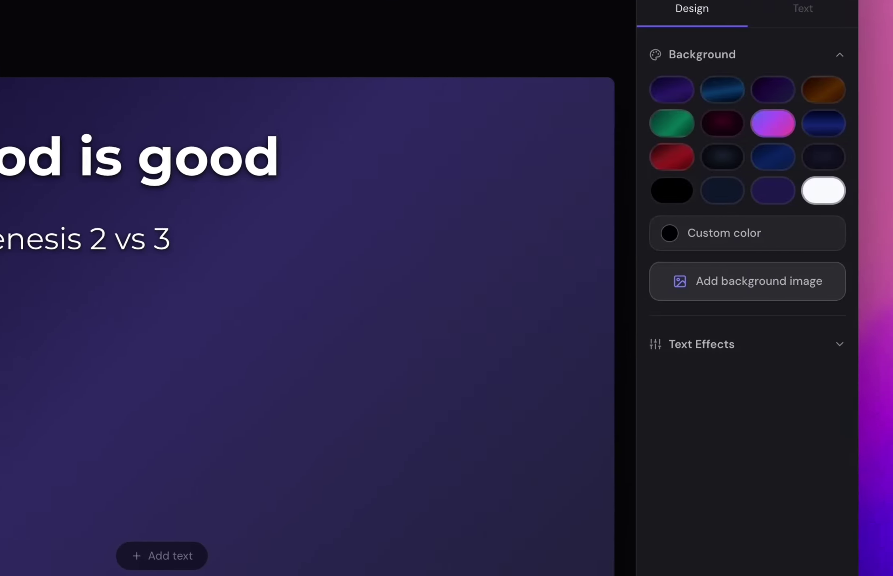
# Try dark red, purple and blue presets, then set a custom red background (RGB 199, 72, 72).
pyautogui.click(647, 121)
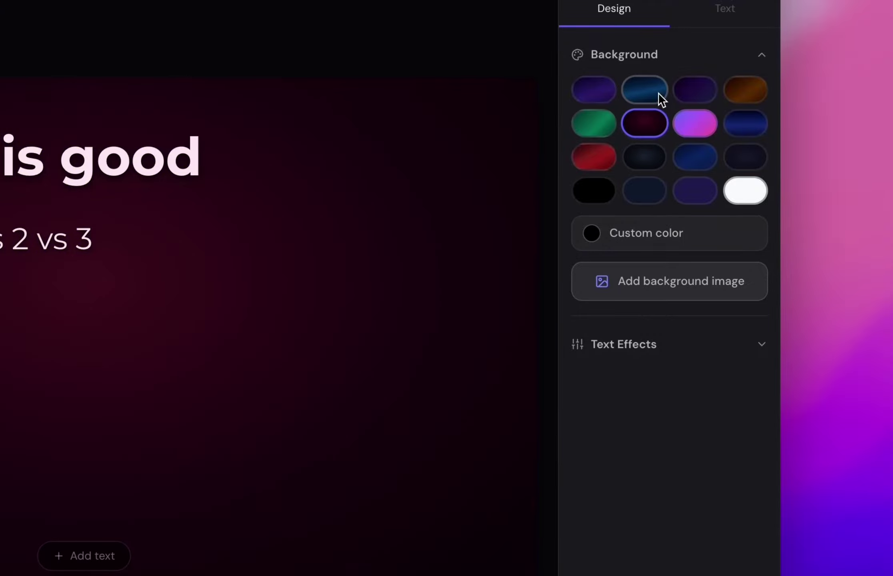
pyautogui.click(691, 102)
pyautogui.click(729, 128)
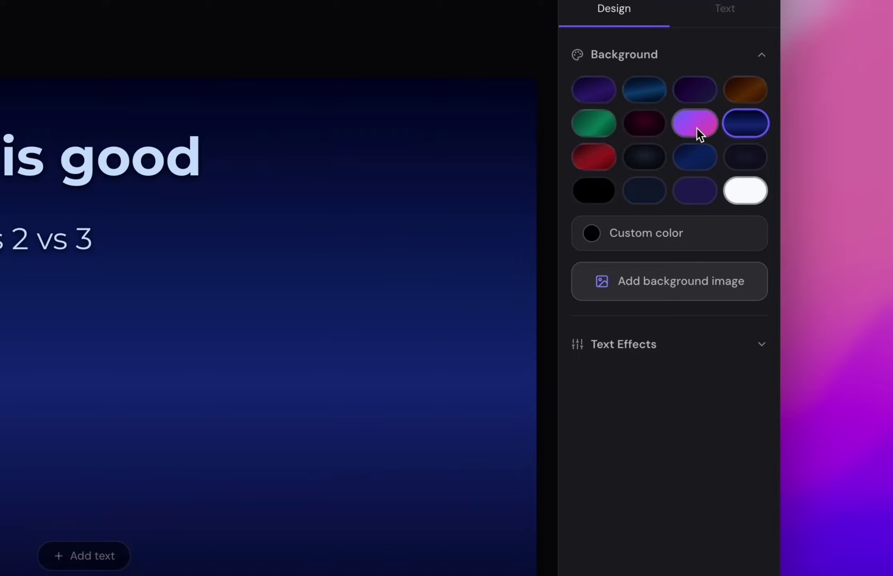
pyautogui.click(664, 244)
pyautogui.click(680, 218)
pyautogui.click(682, 250)
pyautogui.moveTo(679, 261); pyautogui.dragTo(702, 278)
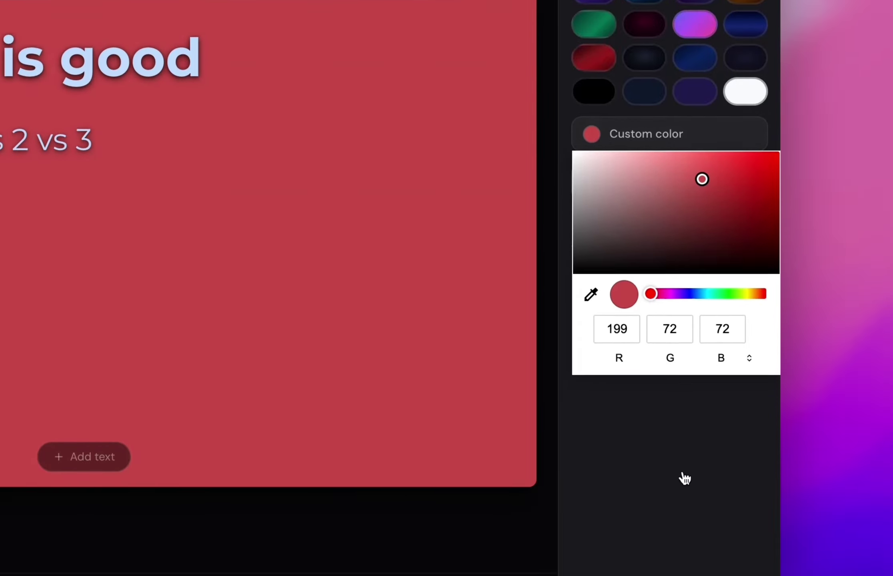
pyautogui.click(684, 476)
pyautogui.click(638, 163)
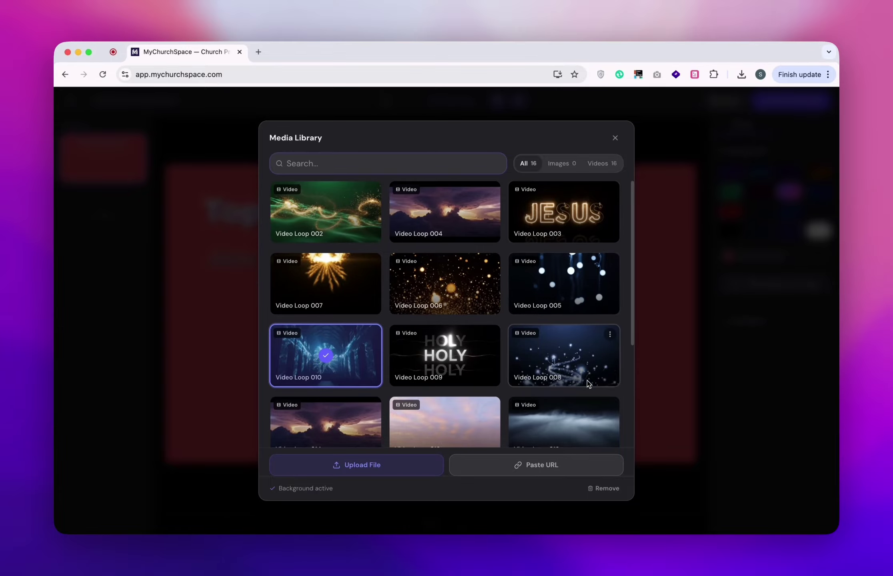
# Apply Video Loop 016 as the background; move the verse line lower and the heading left.
pyautogui.scroll(-5, 586, 380)
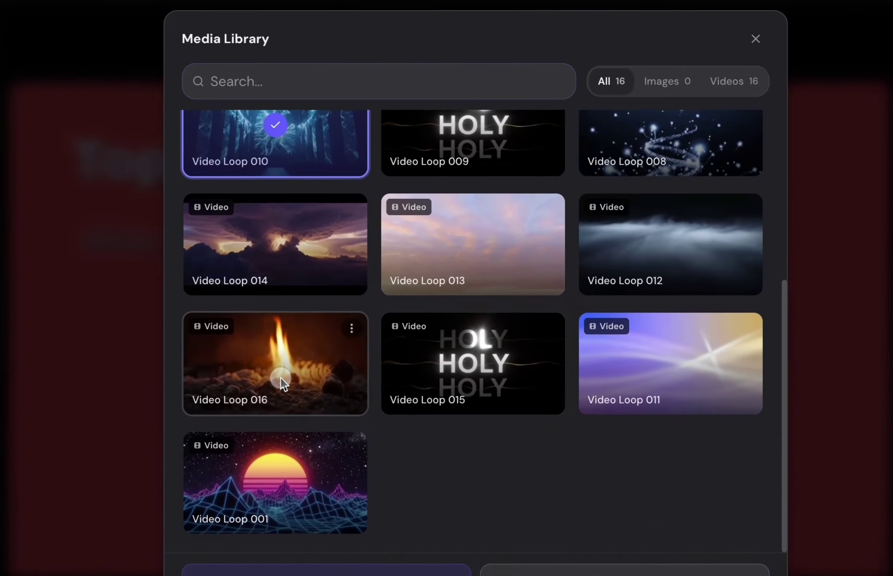
pyautogui.click(283, 384)
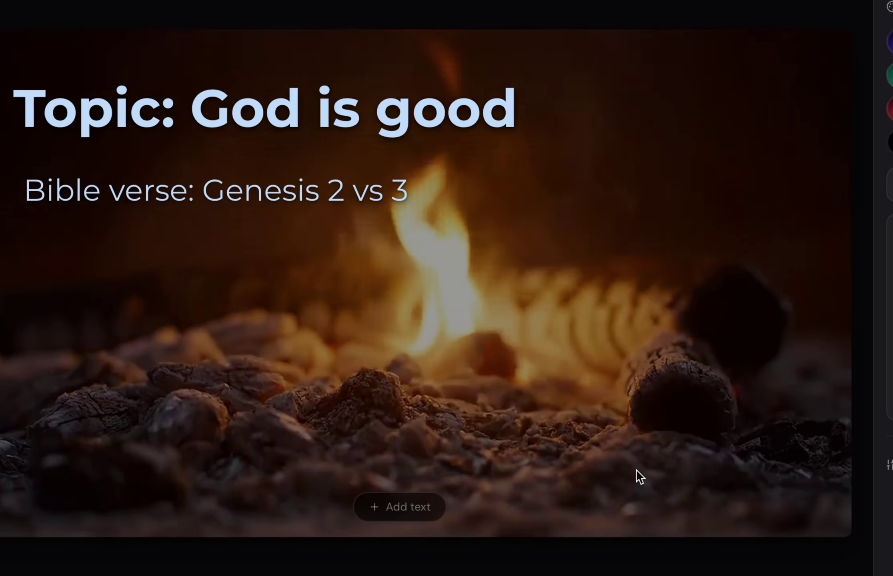
pyautogui.moveTo(236, 187); pyautogui.dragTo(223, 282)
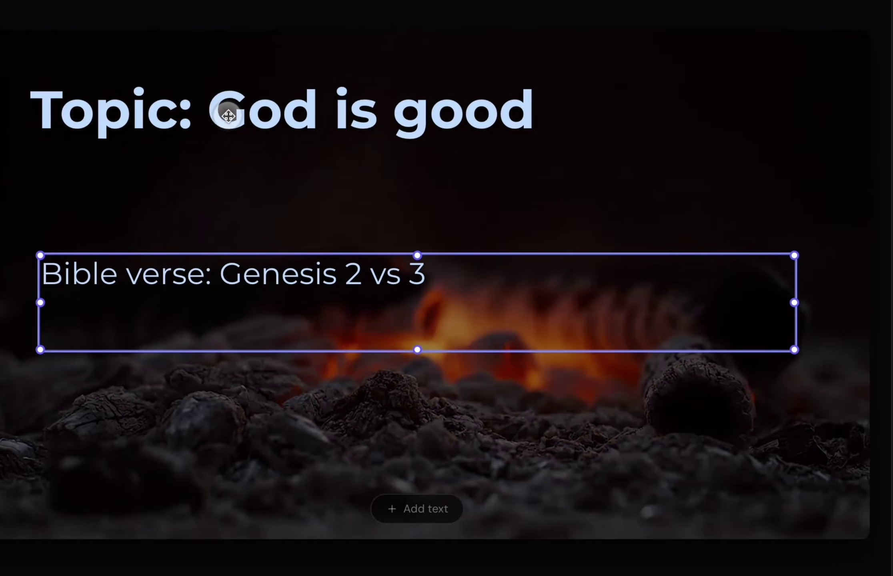
pyautogui.moveTo(220, 171); pyautogui.dragTo(192, 149)
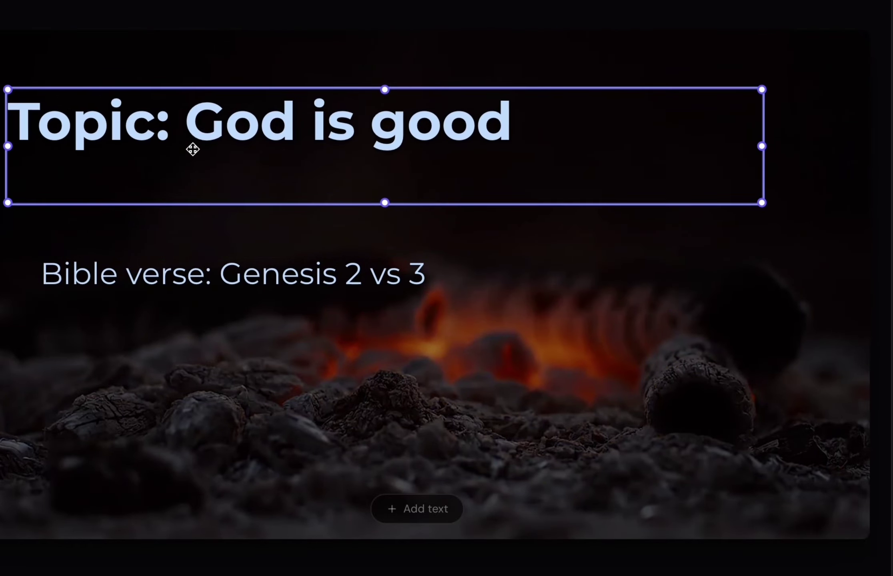
# Lower the dim overlay to 20% and replace the background with Video Loop 007.
pyautogui.click(225, 282)
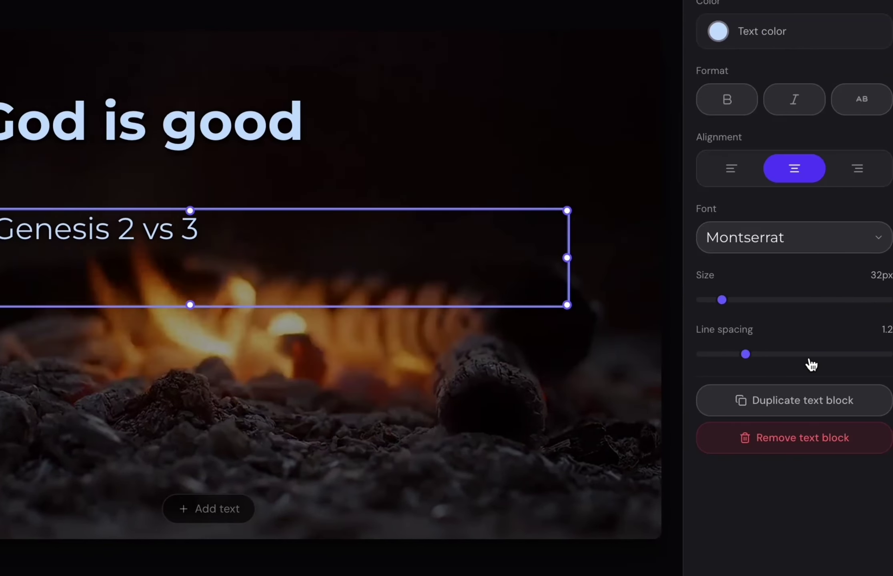
pyautogui.click(526, 439)
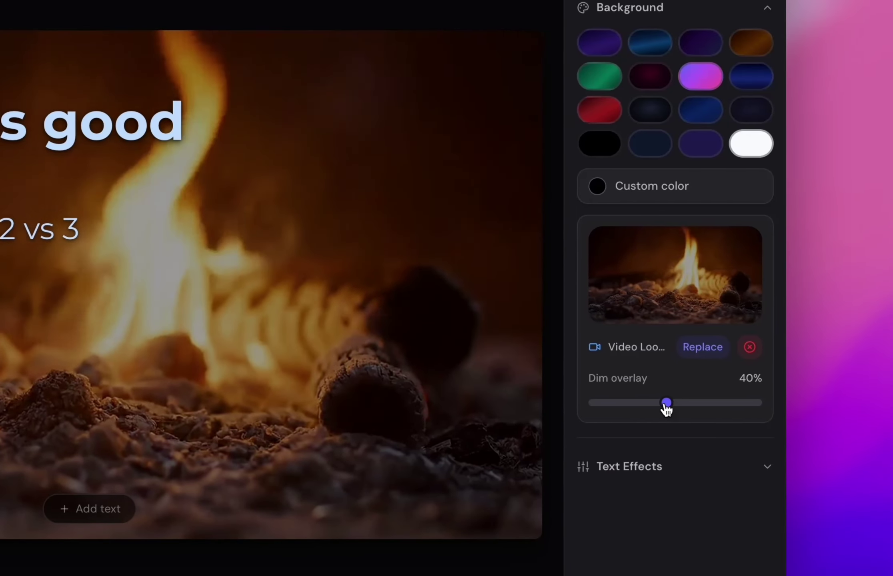
pyautogui.moveTo(665, 407); pyautogui.dragTo(626, 402)
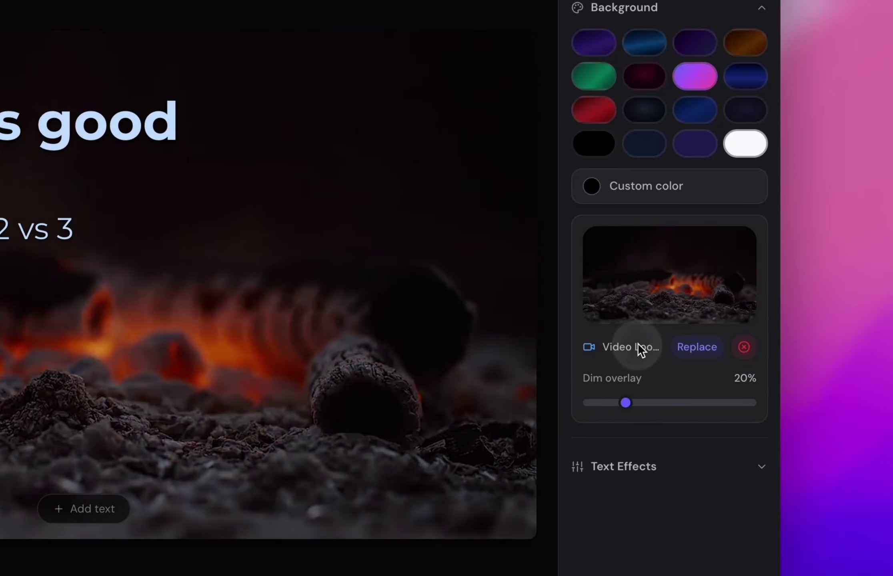
pyautogui.click(698, 347)
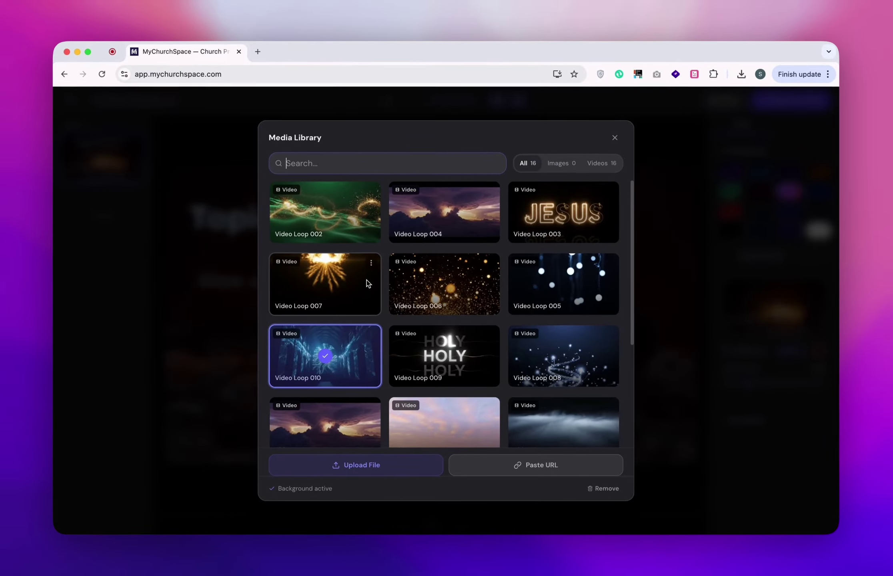
pyautogui.scroll(-5, 466, 338)
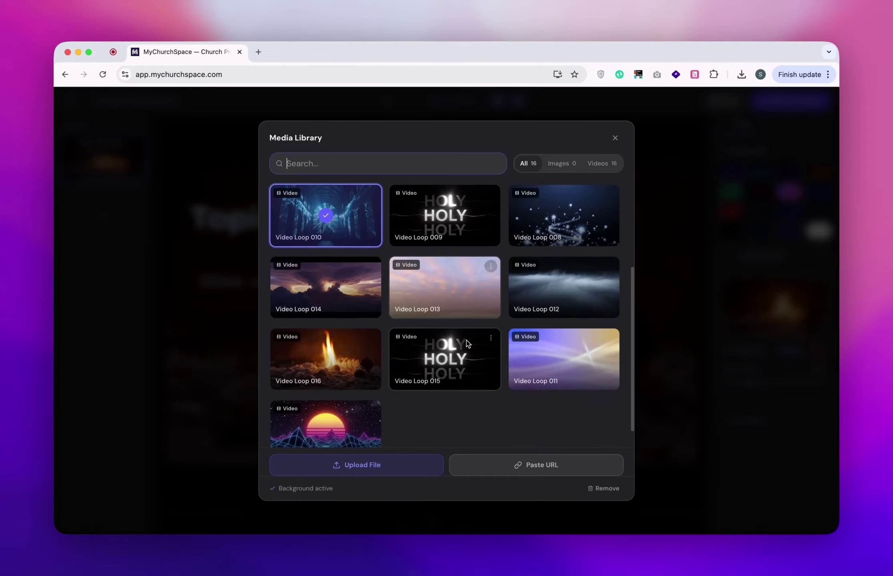
pyautogui.scroll(5, 468, 343)
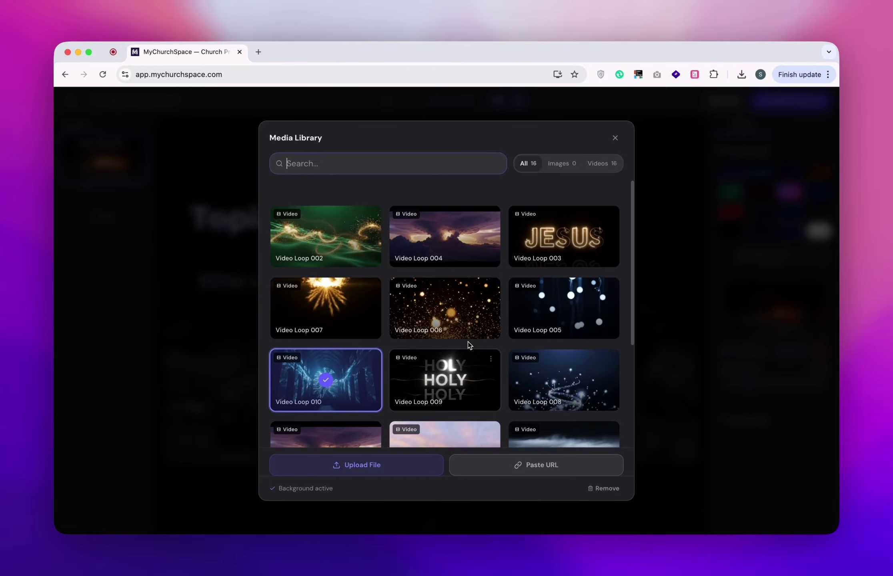
pyautogui.click(356, 287)
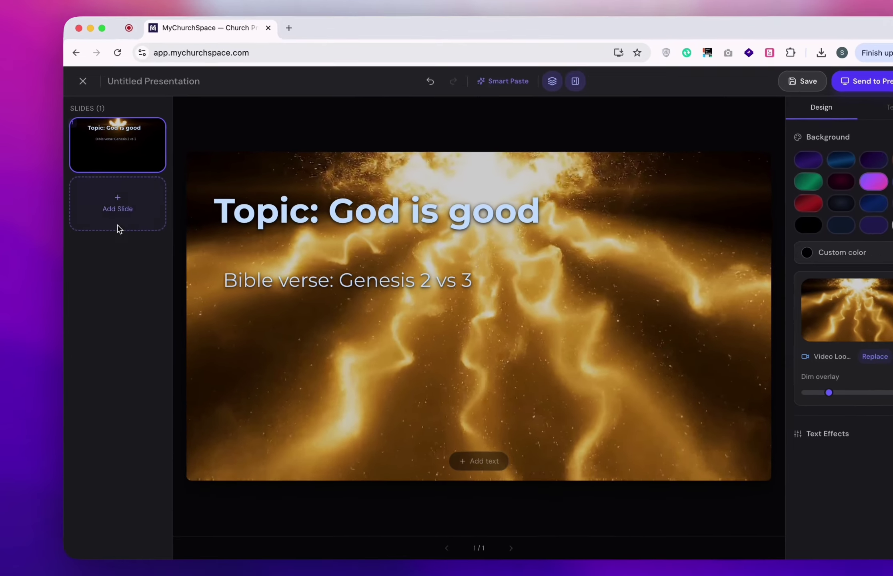
# Add new slides and set a green particle video loop as the slide background.
pyautogui.click(118, 197)
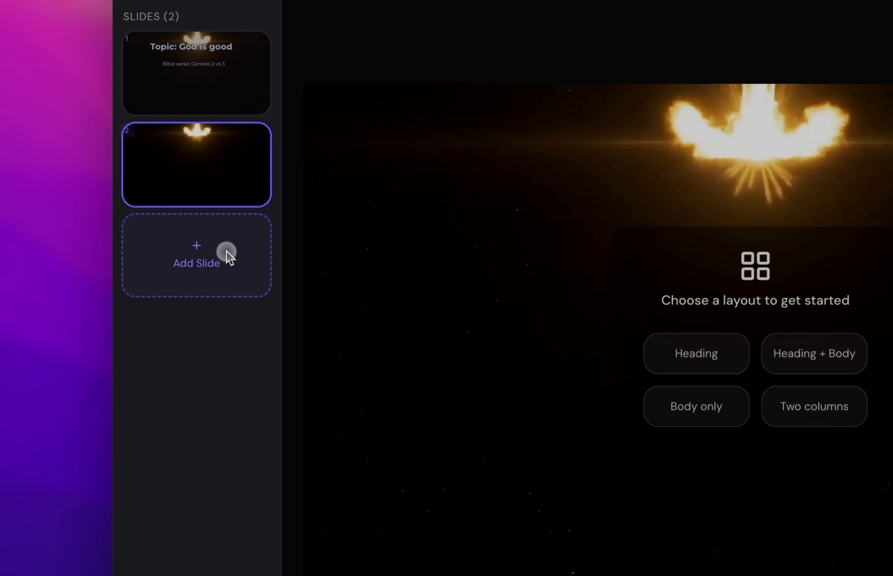
pyautogui.click(225, 253)
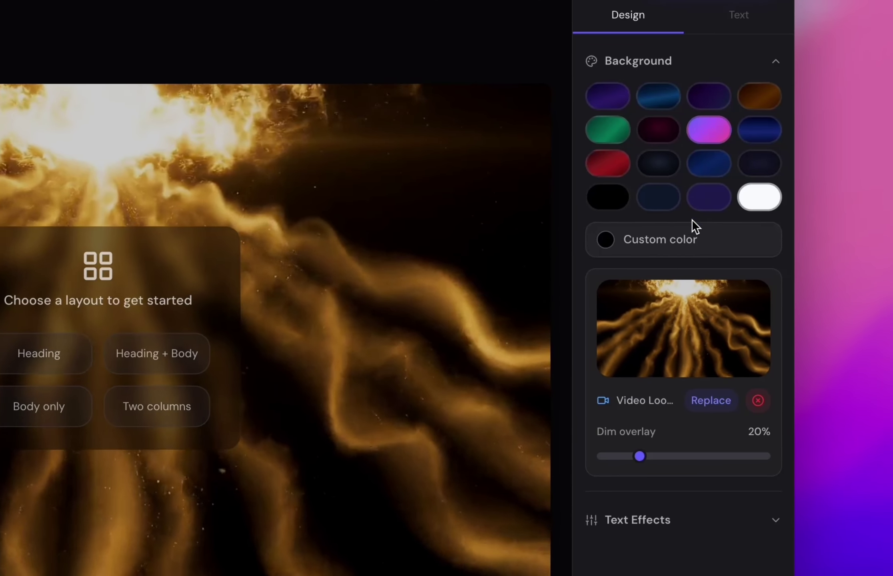
pyautogui.click(667, 242)
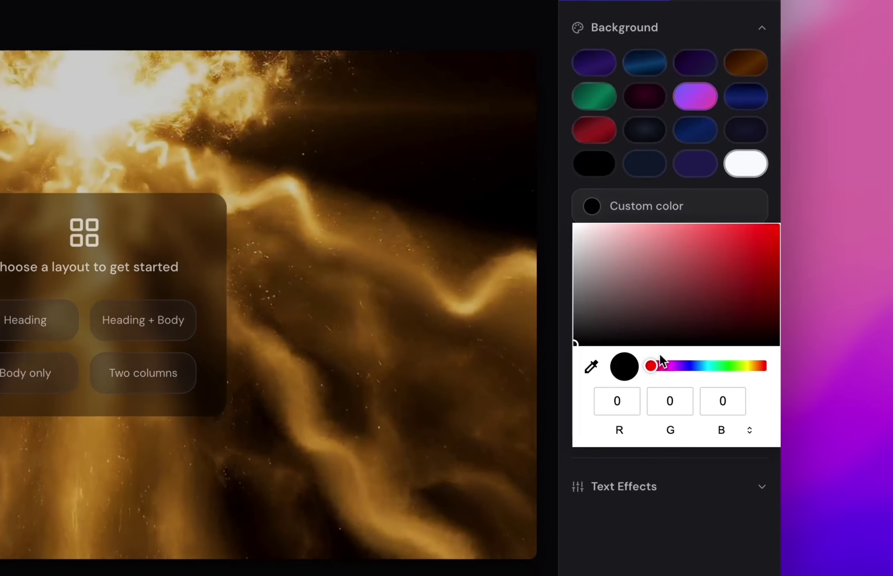
pyautogui.click(736, 552)
pyautogui.click(698, 312)
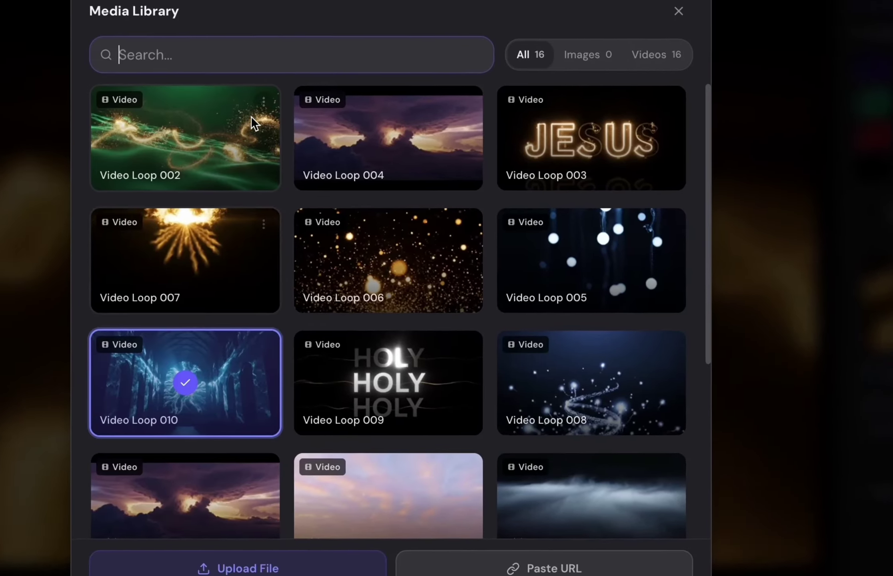
pyautogui.click(283, 139)
pyautogui.click(230, 169)
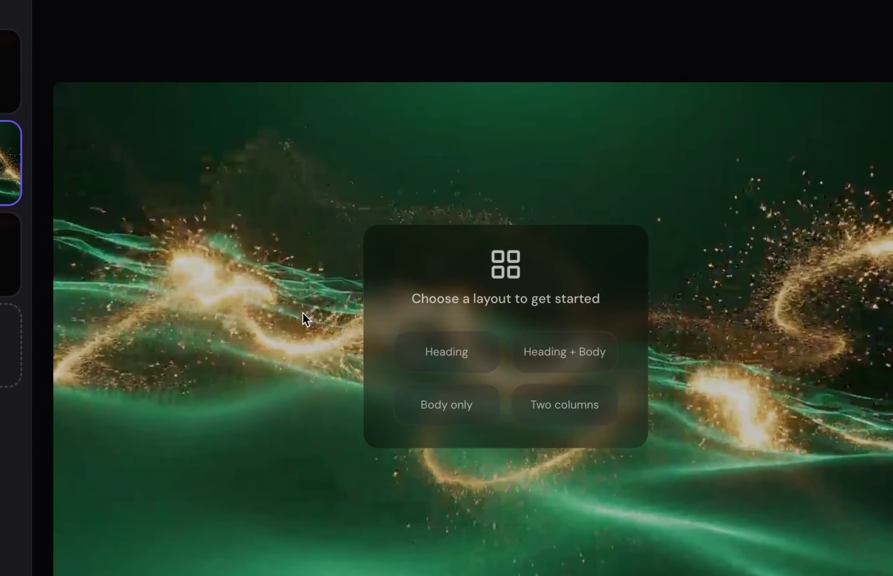
# Use the Heading layout with 'WElcome to Church', moved lower and to the right.
pyautogui.click(284, 234)
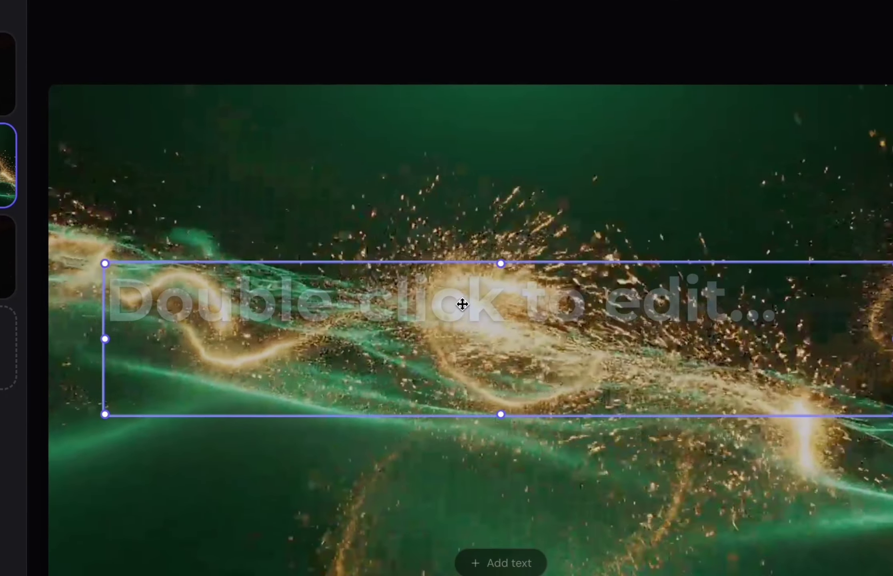
pyautogui.doubleClick(464, 303)
pyautogui.write('WElco')
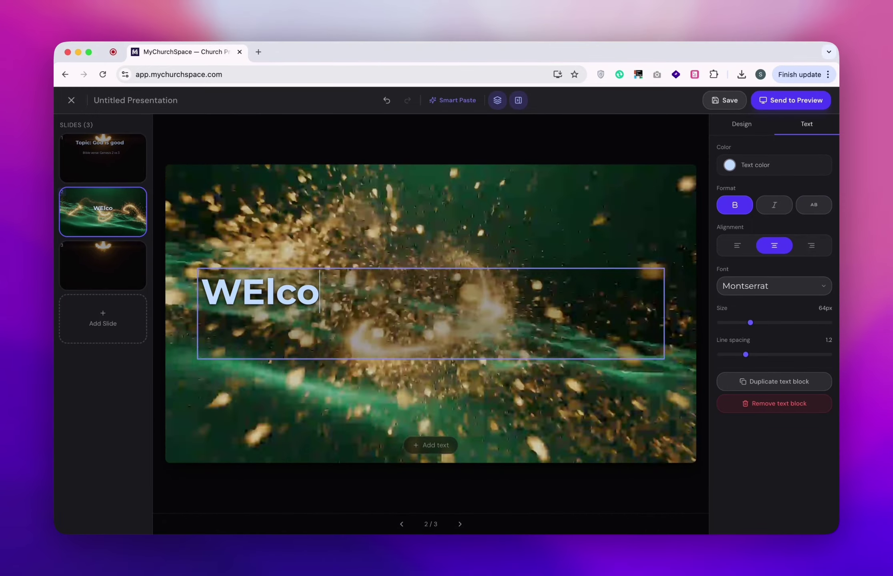
pyautogui.write('me to Church')
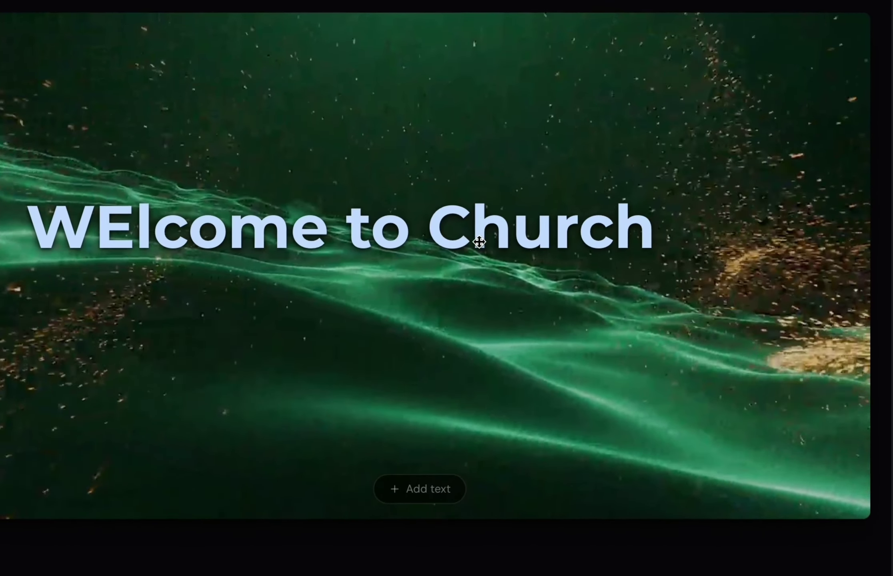
pyautogui.click(478, 242)
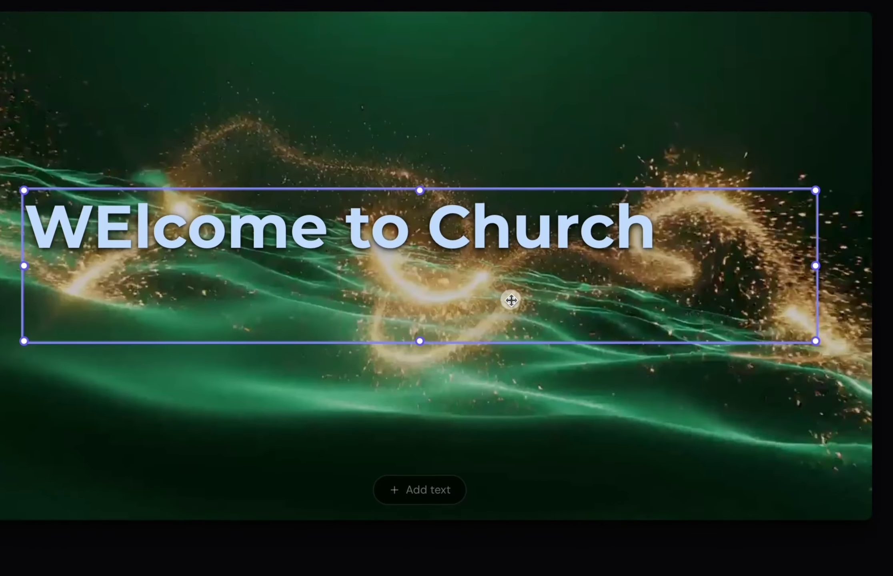
pyautogui.moveTo(472, 259); pyautogui.dragTo(516, 295)
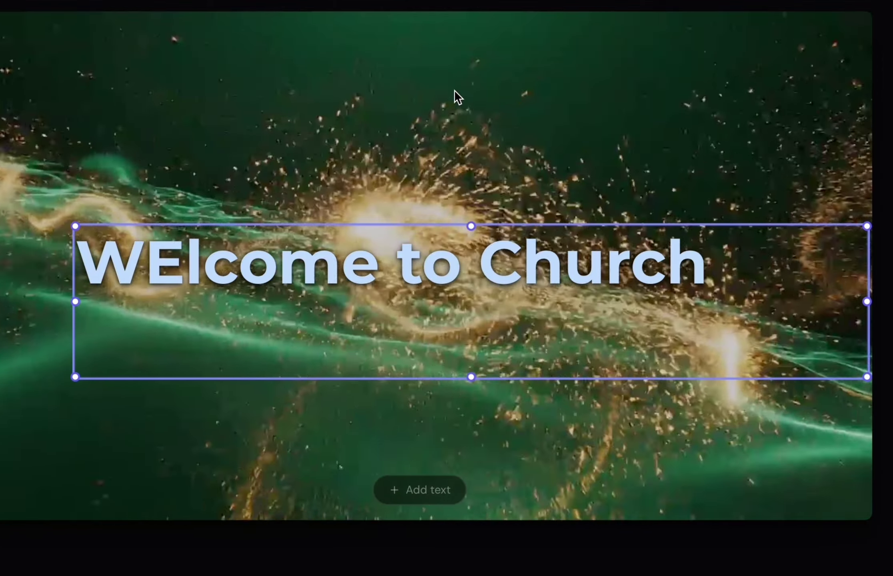
pyautogui.click(454, 96)
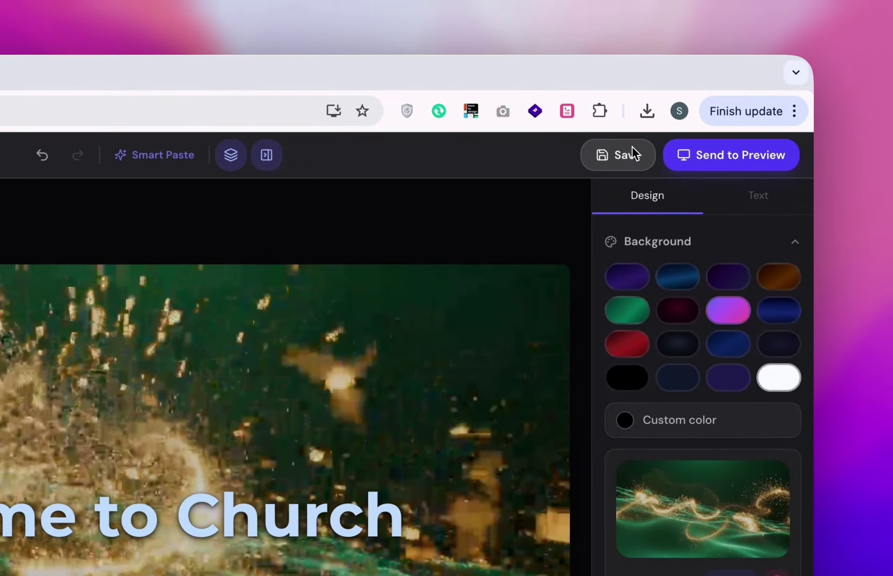
# Save the slide to the library as 'Testing'.
pyautogui.click(632, 148)
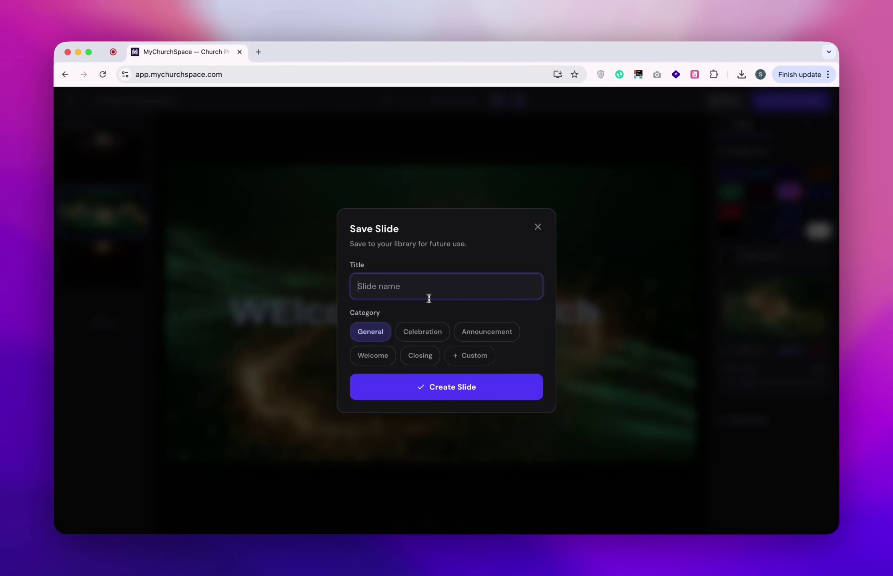
pyautogui.write('Testing')
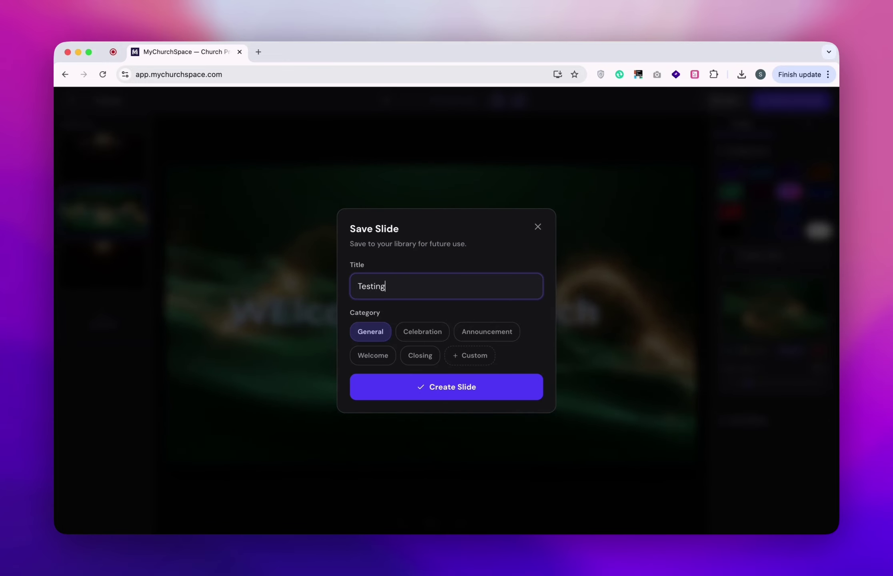
pyautogui.click(444, 387)
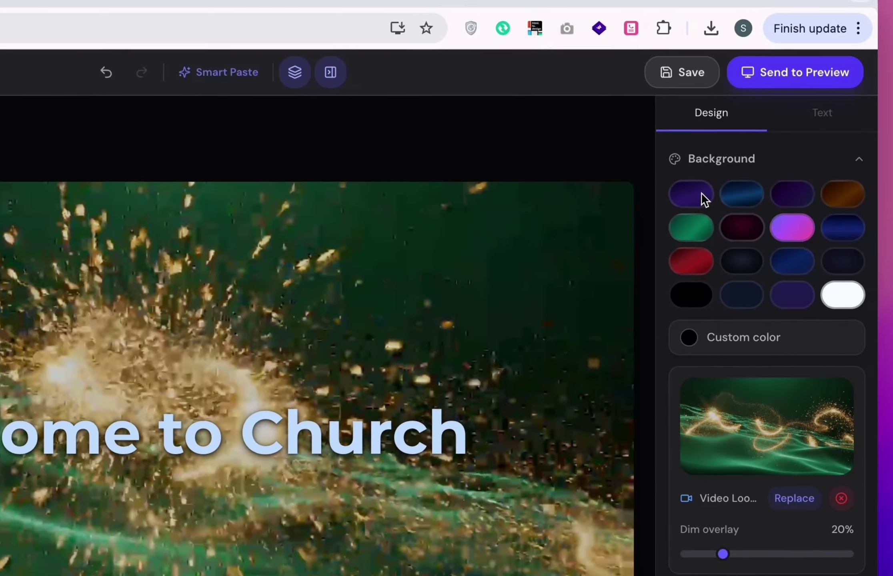
pyautogui.click(677, 72)
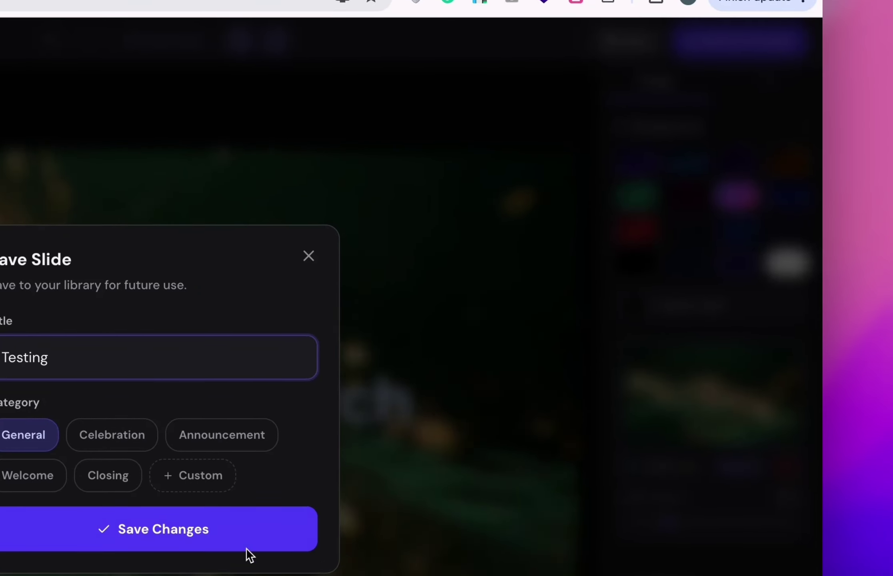
pyautogui.click(275, 575)
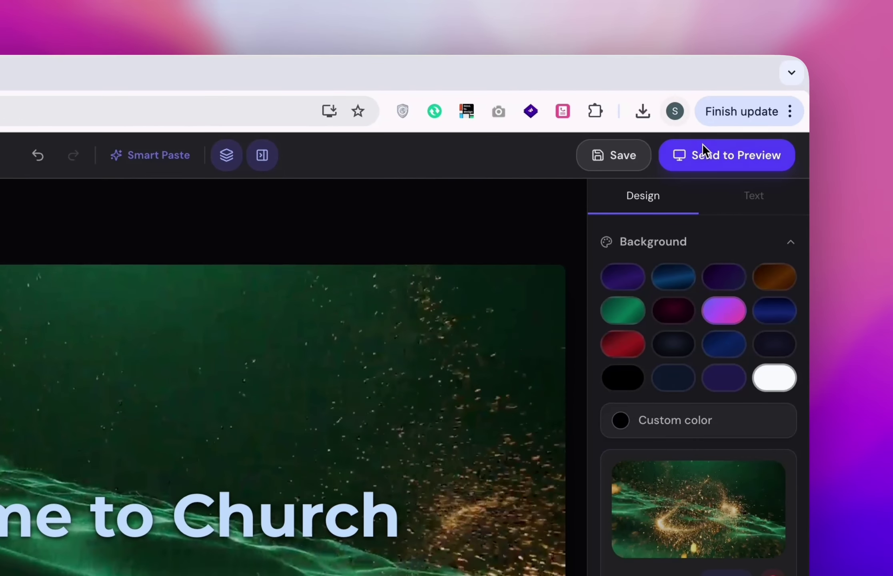
# Send the presentation live and switch between slides, ending on 'WElcome to Church'.
pyautogui.click(702, 152)
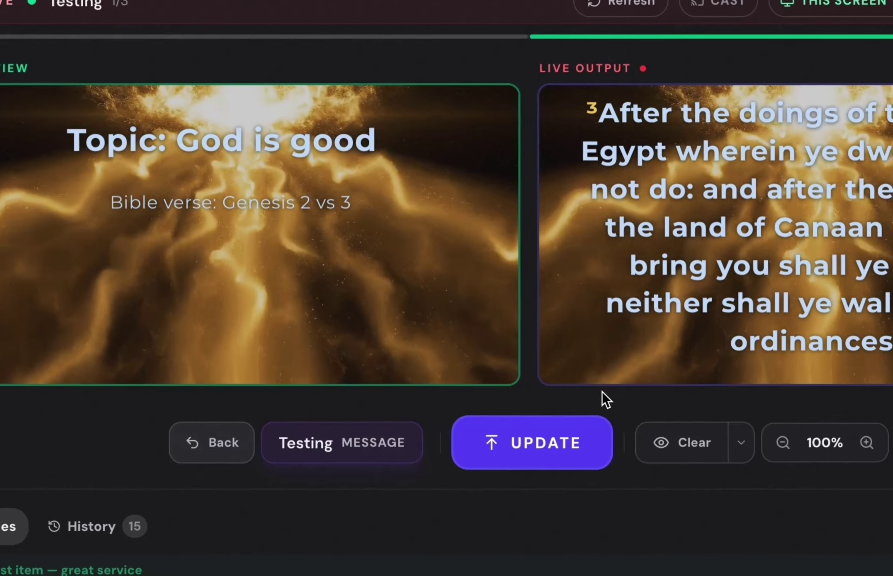
pyautogui.click(535, 442)
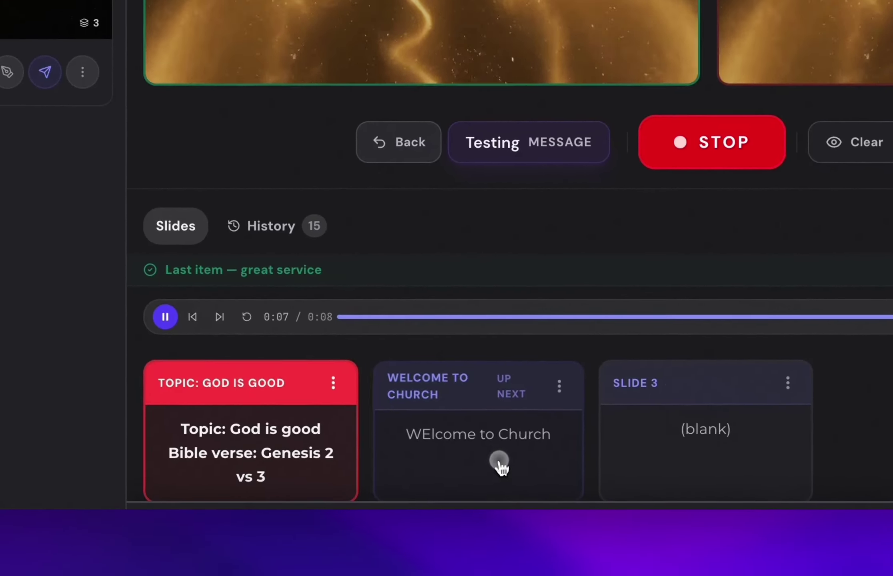
pyautogui.click(500, 463)
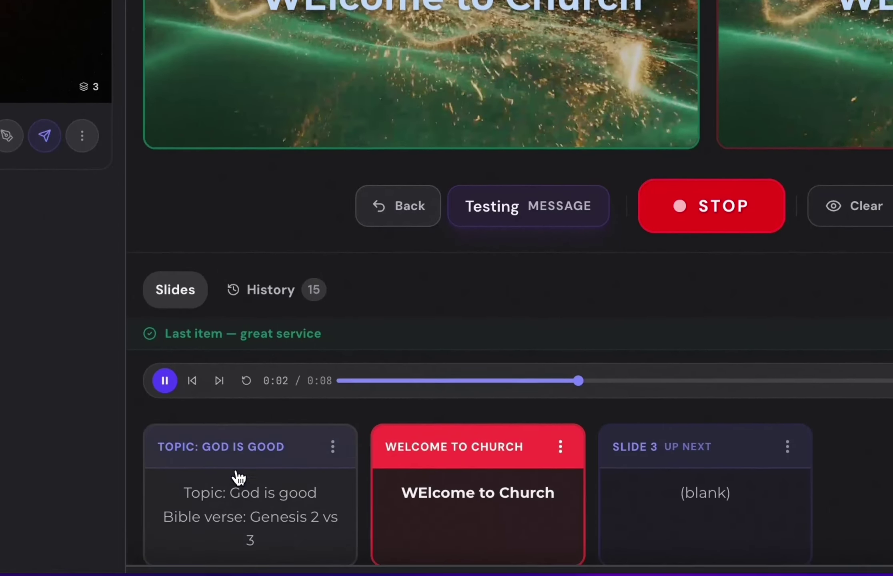
pyautogui.click(237, 476)
pyautogui.click(500, 427)
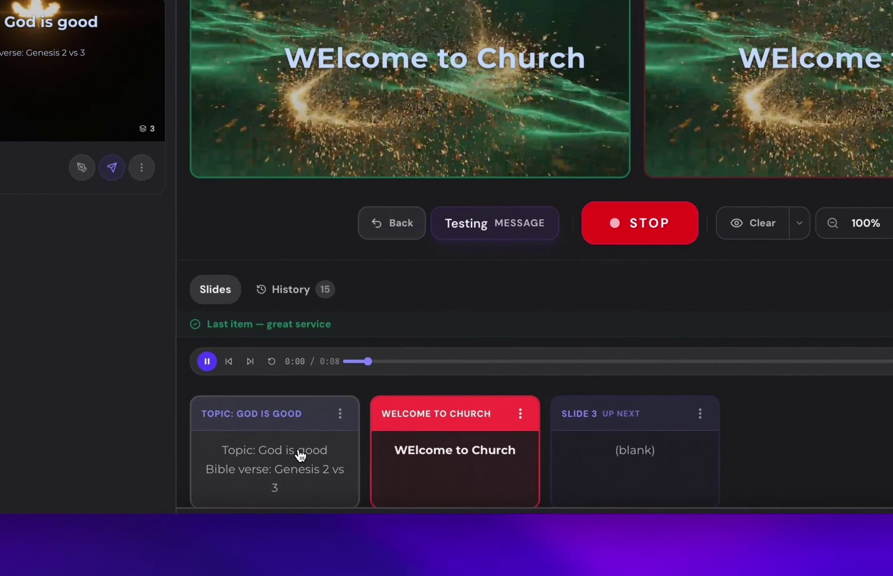
pyautogui.click(320, 483)
pyautogui.click(410, 486)
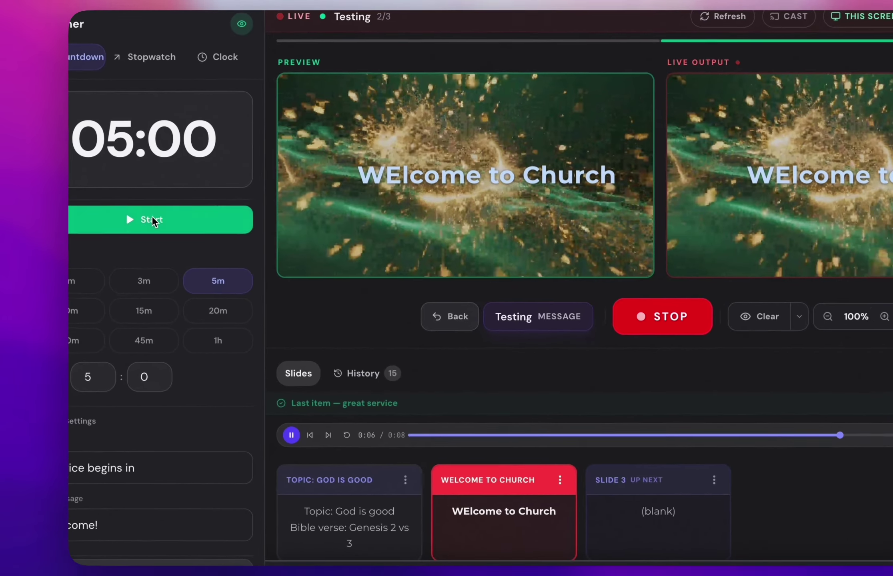
# Start the 'Service begins in' countdown, push it live, then reset, restart and stop it.
pyautogui.click(127, 229)
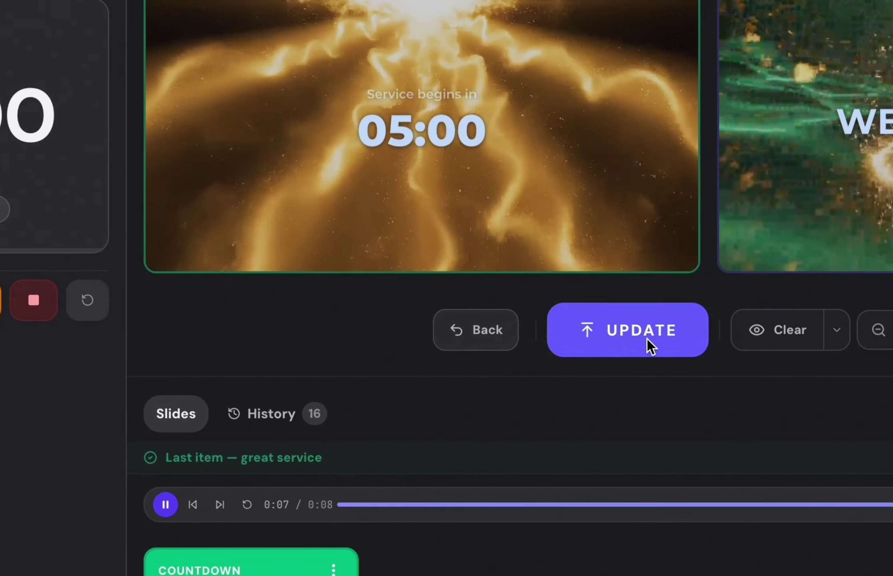
pyautogui.click(885, 344)
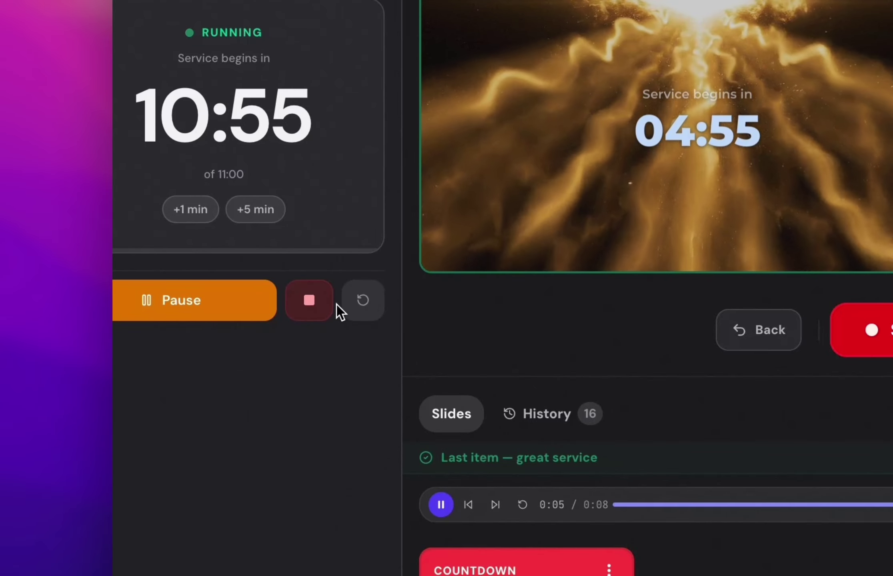
pyautogui.click(363, 301)
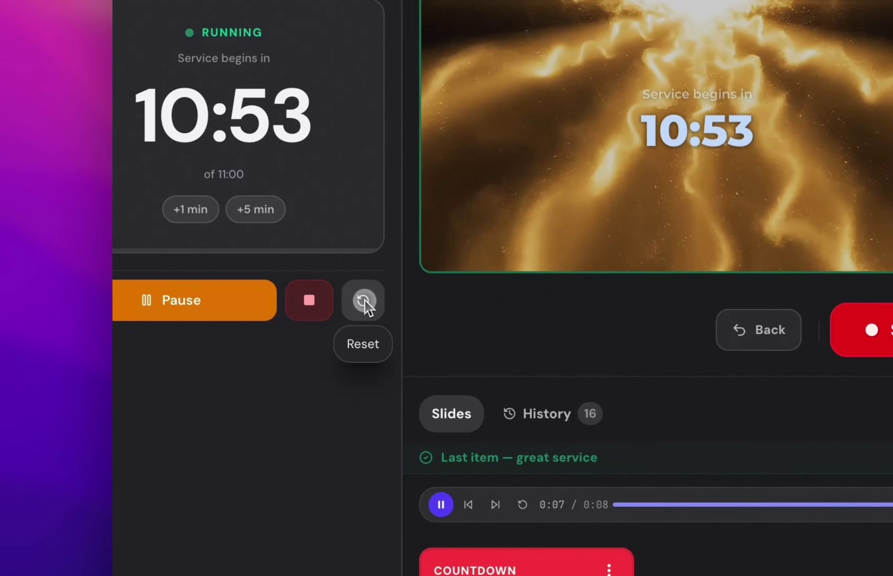
pyautogui.click(235, 202)
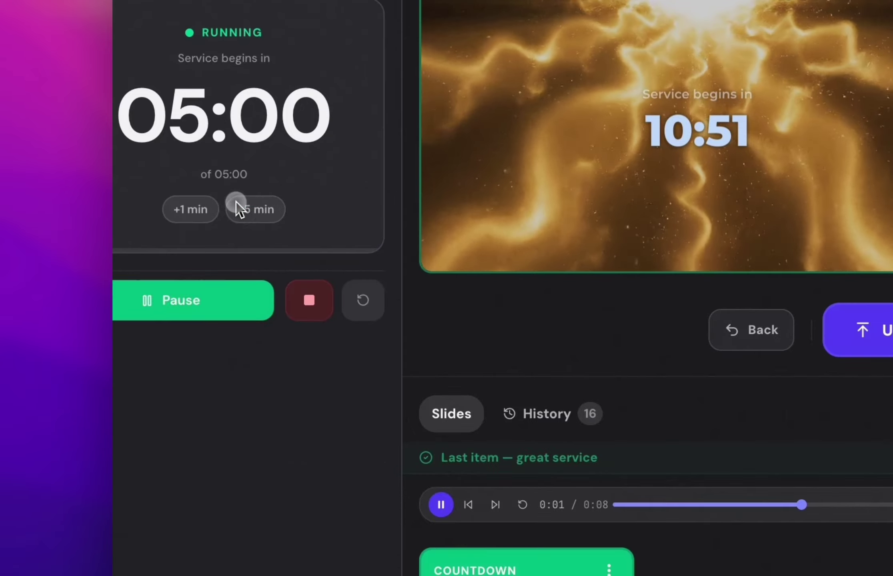
pyautogui.click(320, 301)
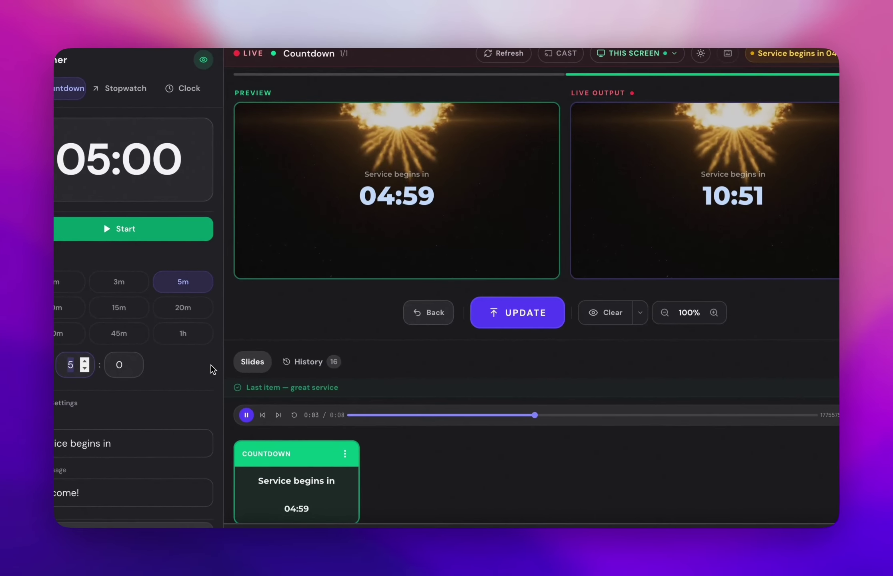
# Set the countdown to 60 minutes, run it briefly, then stop it.
pyautogui.write('06')
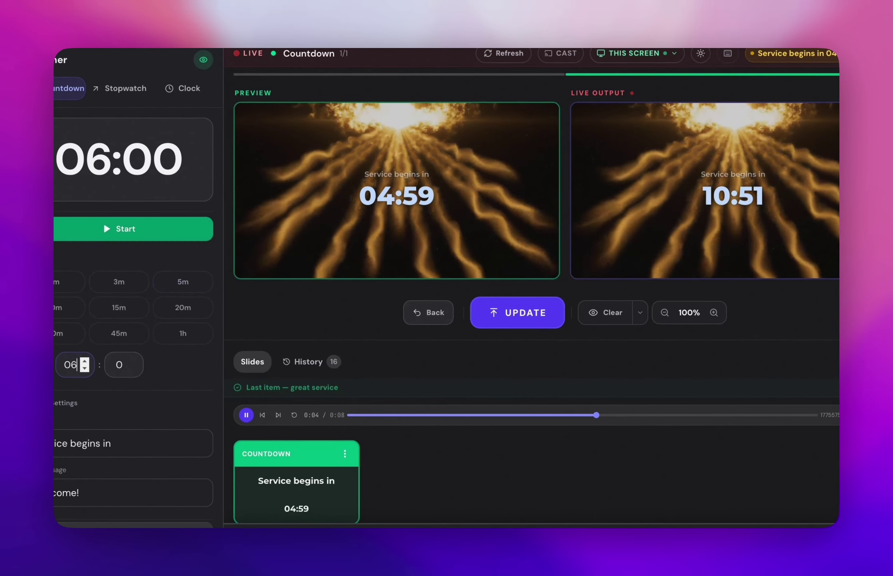
pyautogui.press('BackSpace')
pyautogui.write('6')
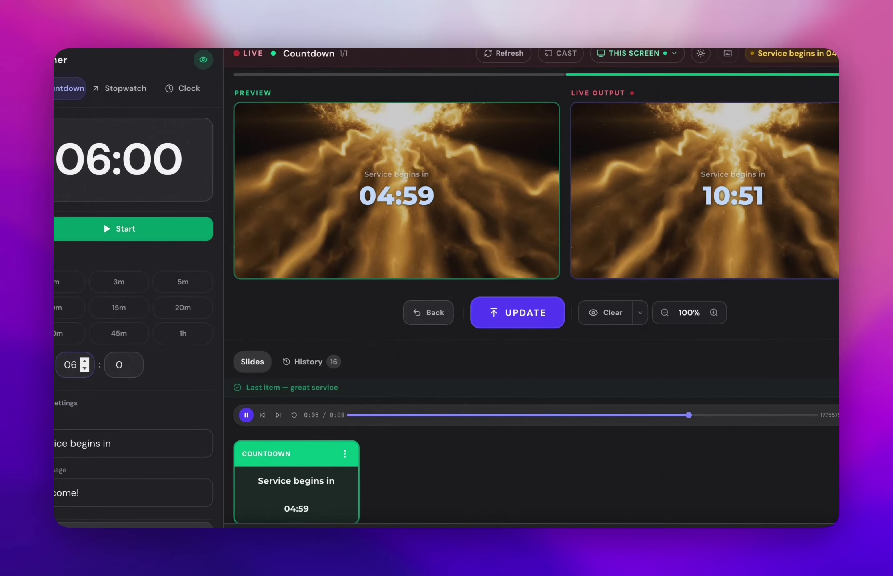
pyautogui.press('BackSpace')
pyautogui.press('BackSpace')
pyautogui.write('60')
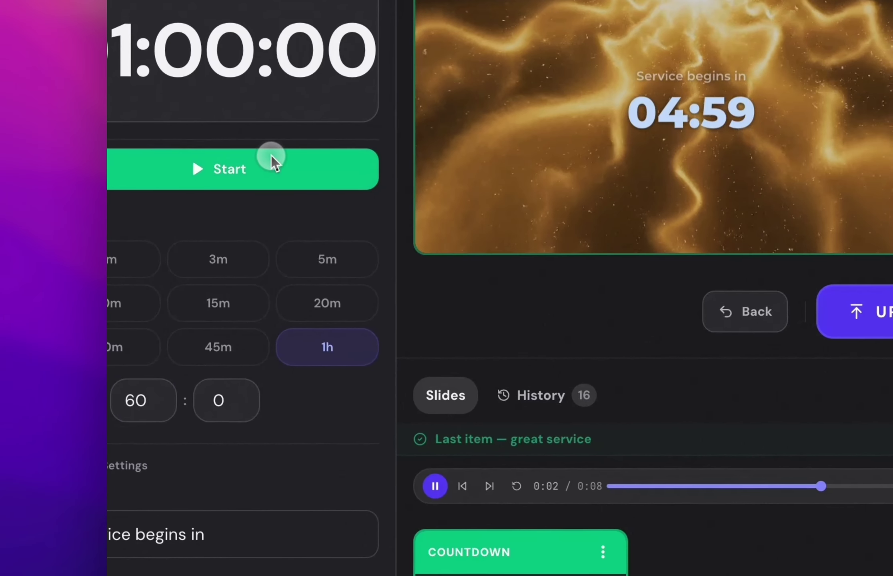
pyautogui.click(271, 160)
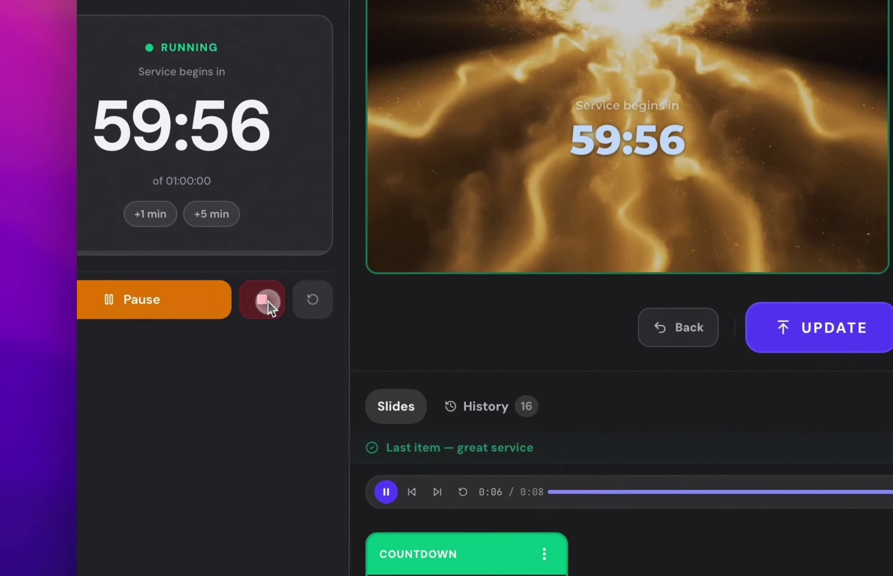
pyautogui.click(169, 295)
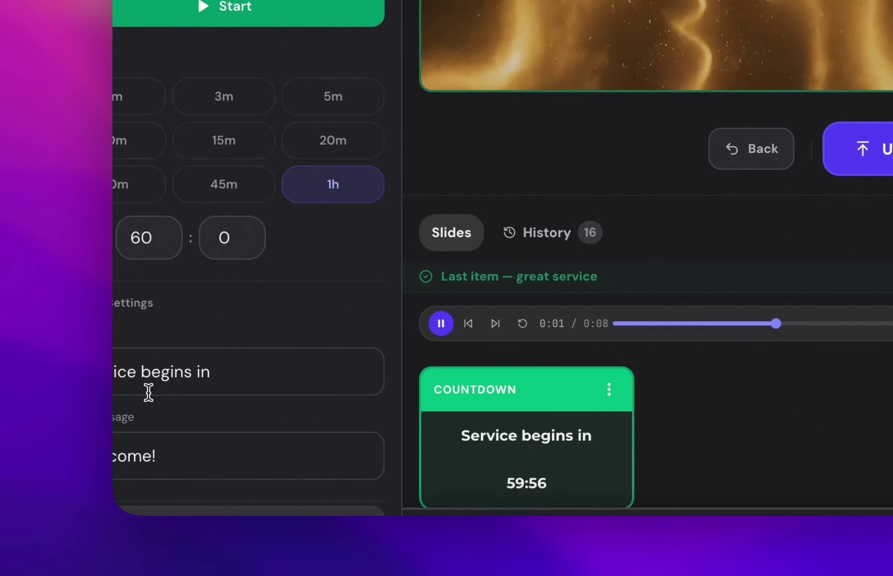
pyautogui.click(217, 378)
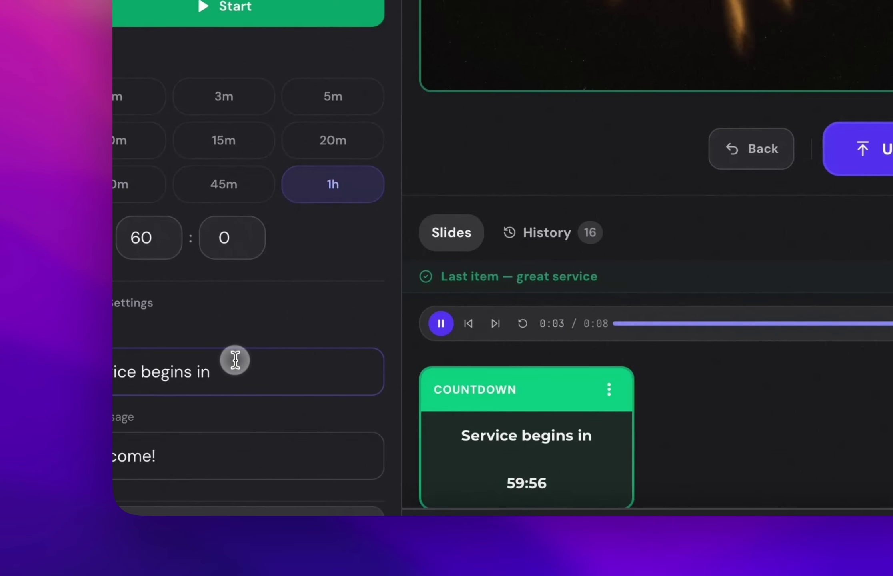
# Show a Current Time clock (8:07:03 PM) in the preview, then open the Media library.
pyautogui.click(233, 455)
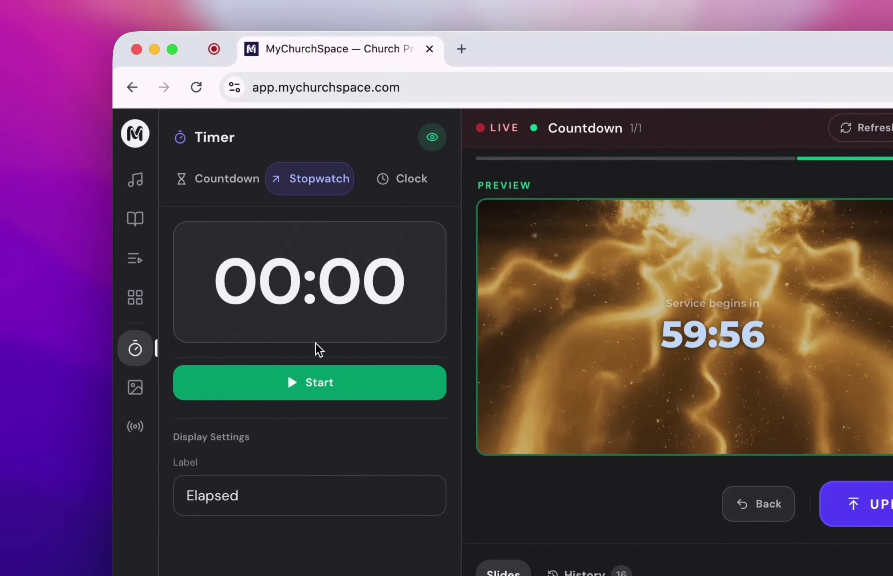
pyautogui.click(416, 184)
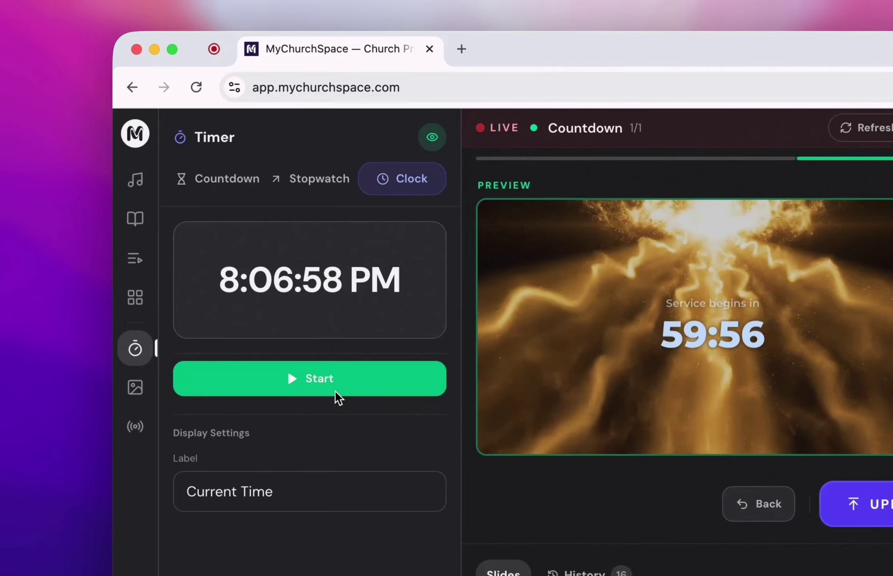
pyautogui.click(335, 390)
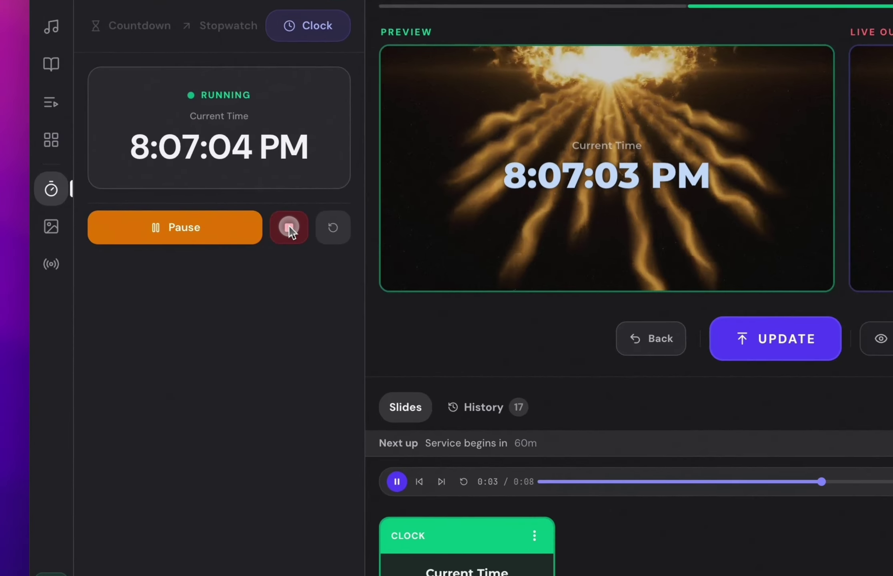
pyautogui.click(212, 251)
pyautogui.click(124, 225)
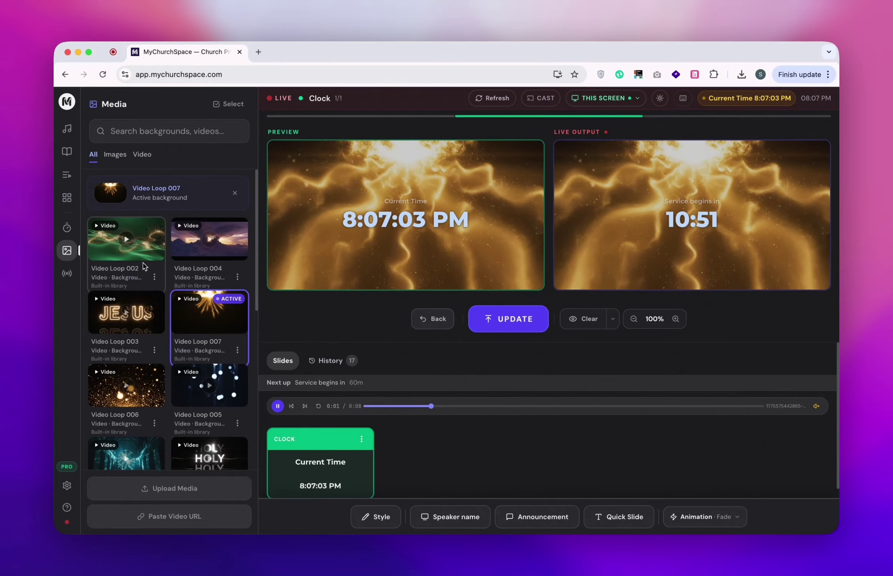
# Try Video Loops 002, 004 and 006, then set the glowing JESUS loop (003) as background.
pyautogui.scroll(-5, 168, 320)
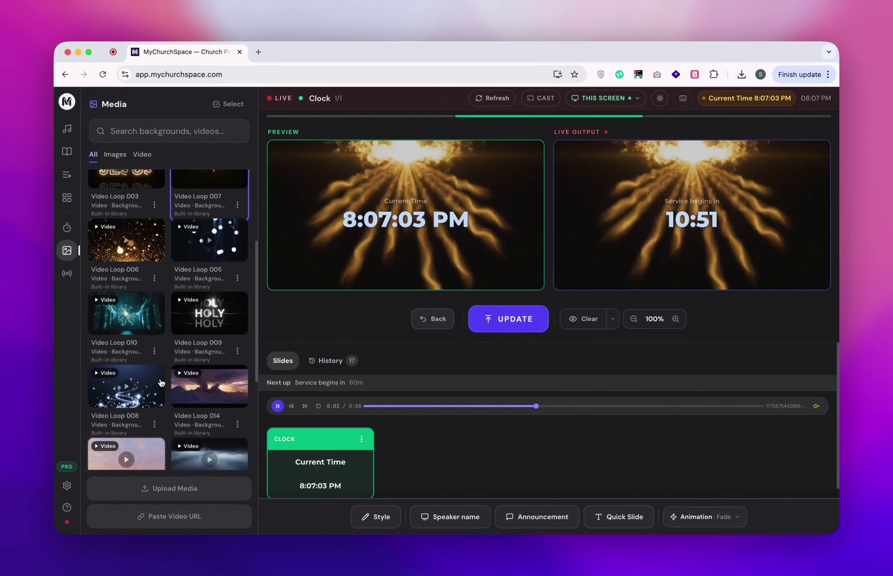
pyautogui.scroll(5, 168, 320)
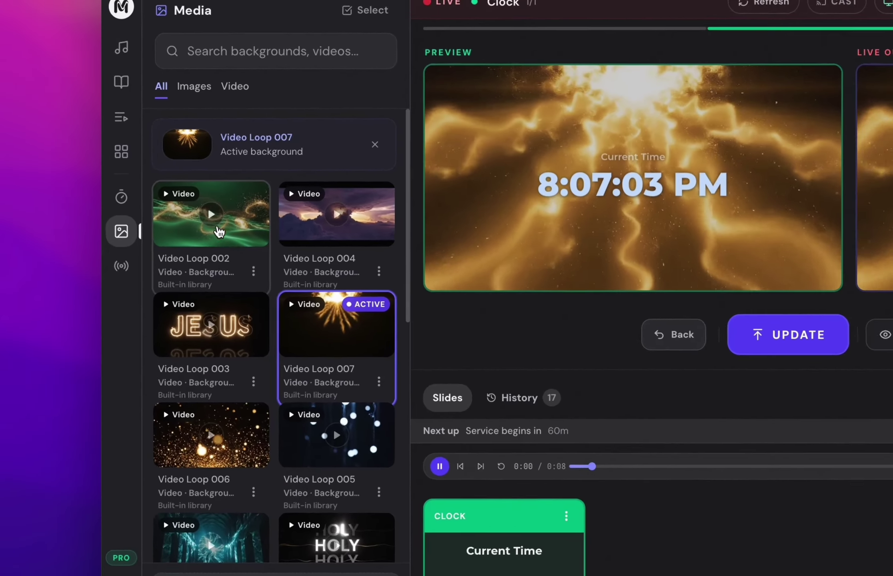
pyautogui.click(132, 254)
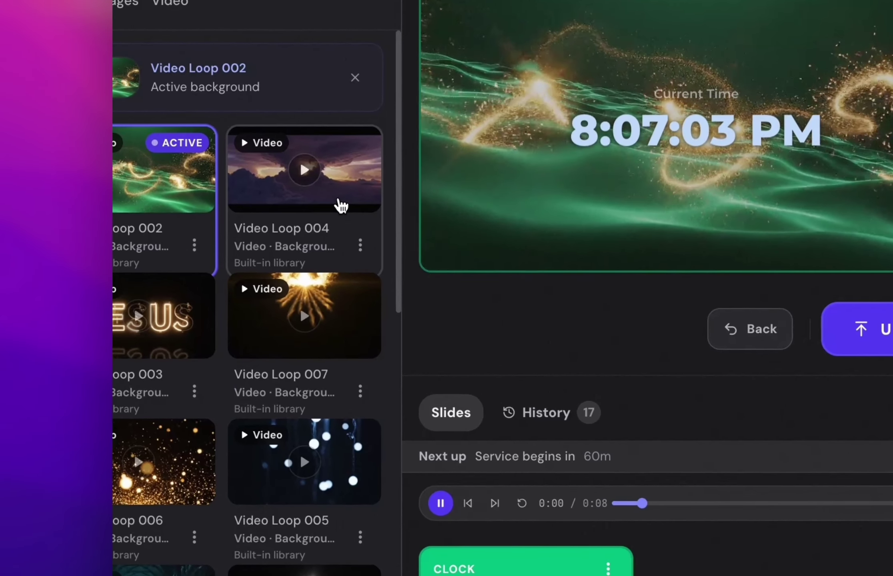
pyautogui.click(339, 202)
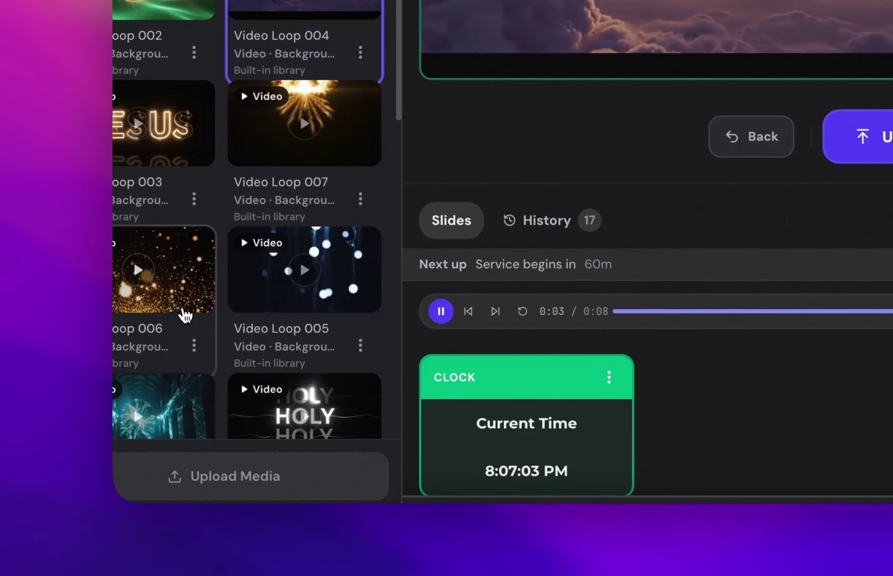
pyautogui.click(184, 314)
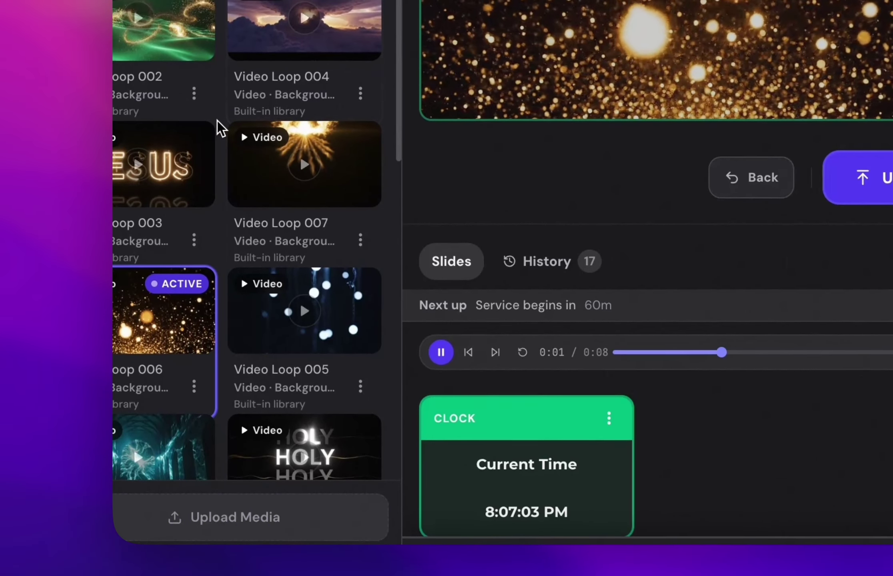
pyautogui.click(176, 139)
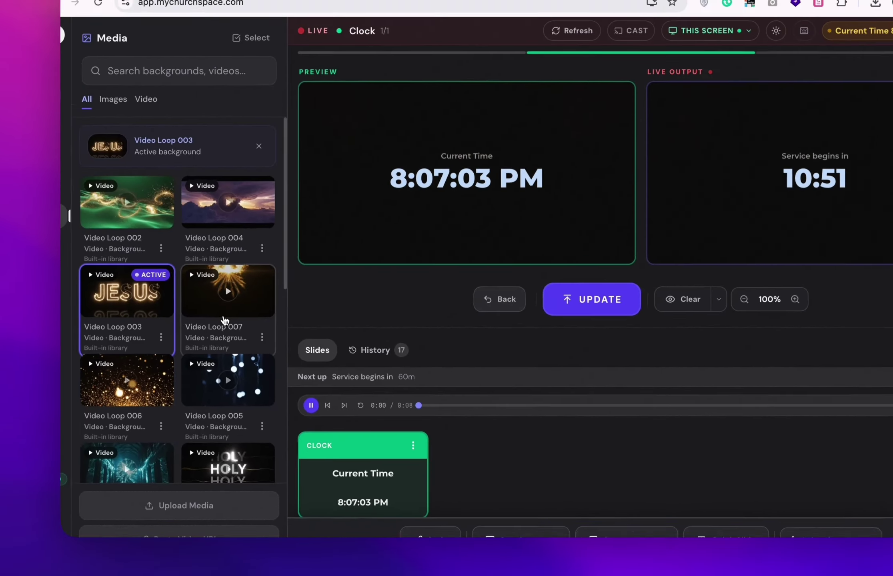
pyautogui.scroll(-10, 302, 214)
pyautogui.scroll(-1, 164, 337)
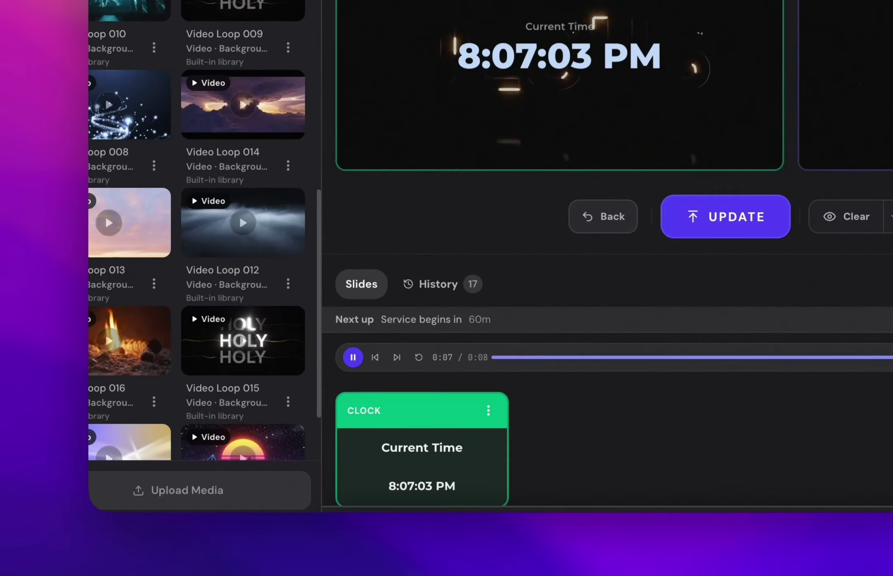
# Open and close the Paste Video URL form, pause the background video, and show Streaming options.
pyautogui.click(200, 60)
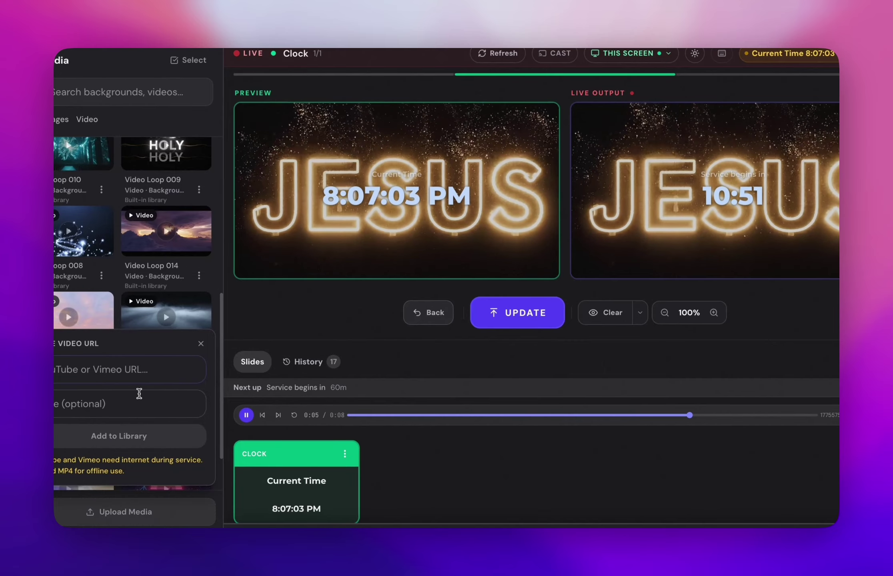
pyautogui.click(201, 344)
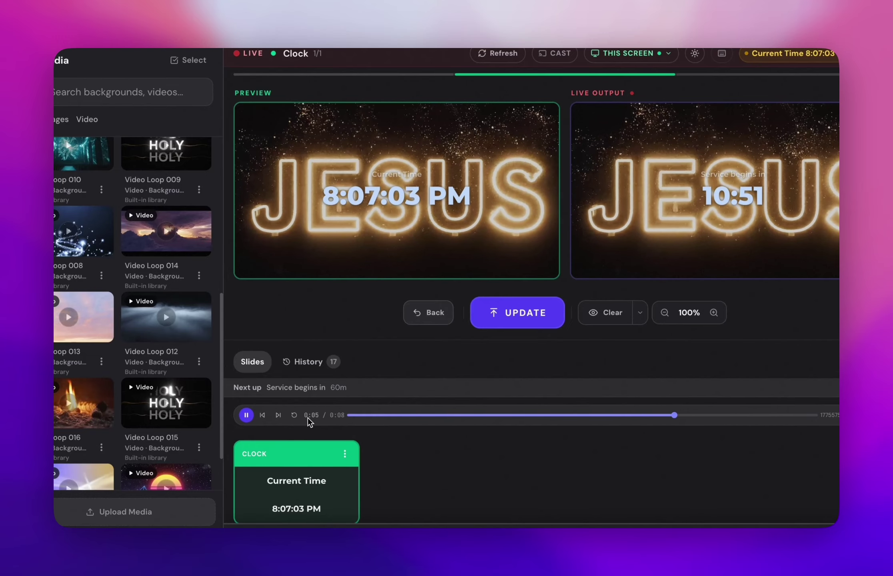
pyautogui.click(246, 415)
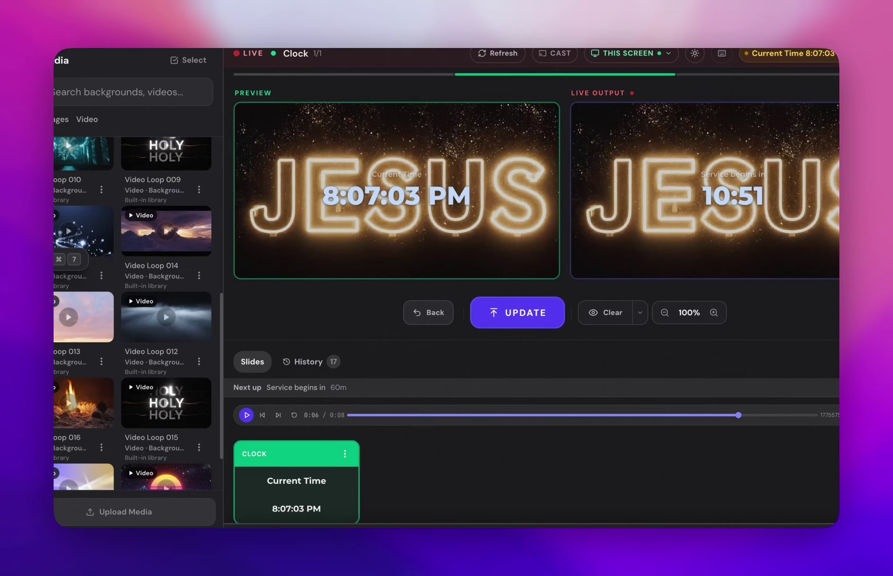
pyautogui.press('super+8')
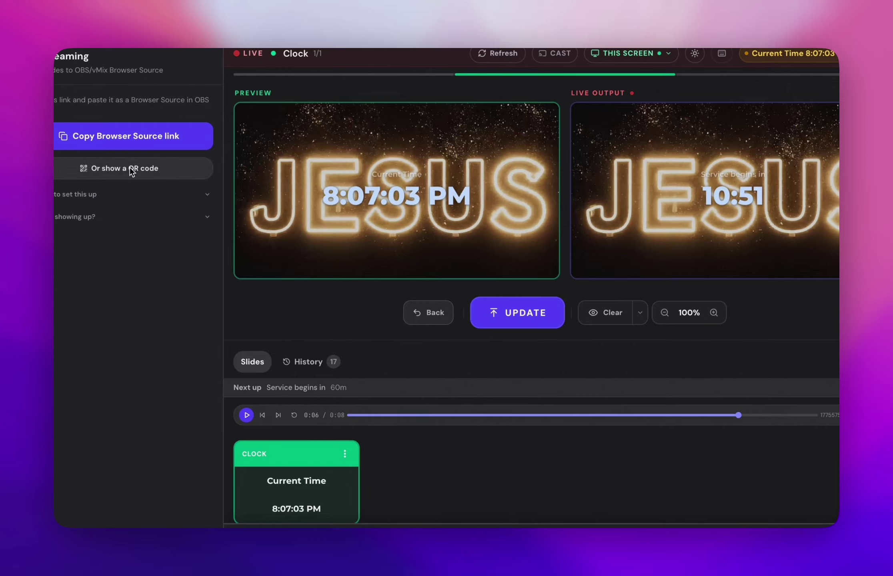
# Copy the Browser Source output link, expand the OBS/vMix setup steps, and start a new browser tab.
pyautogui.click(114, 137)
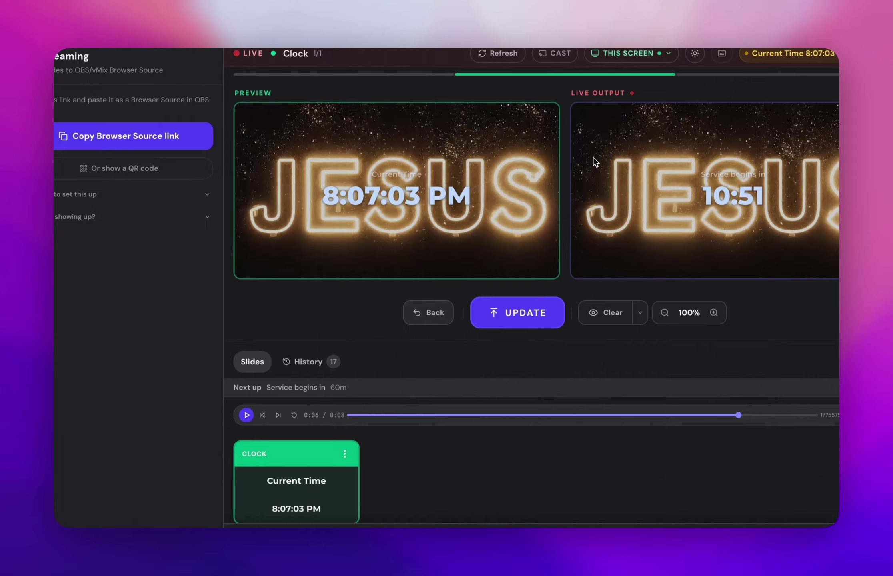
pyautogui.click(99, 195)
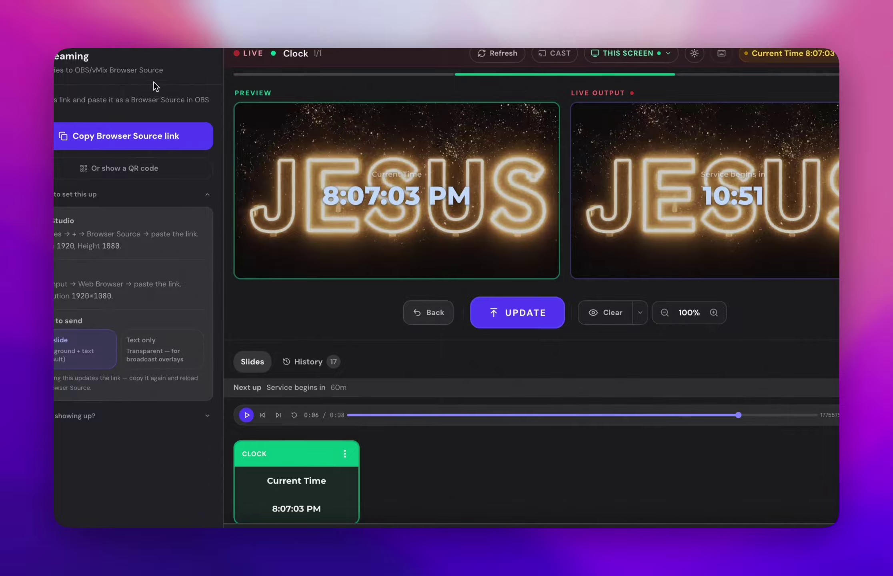
pyautogui.press('super+t')
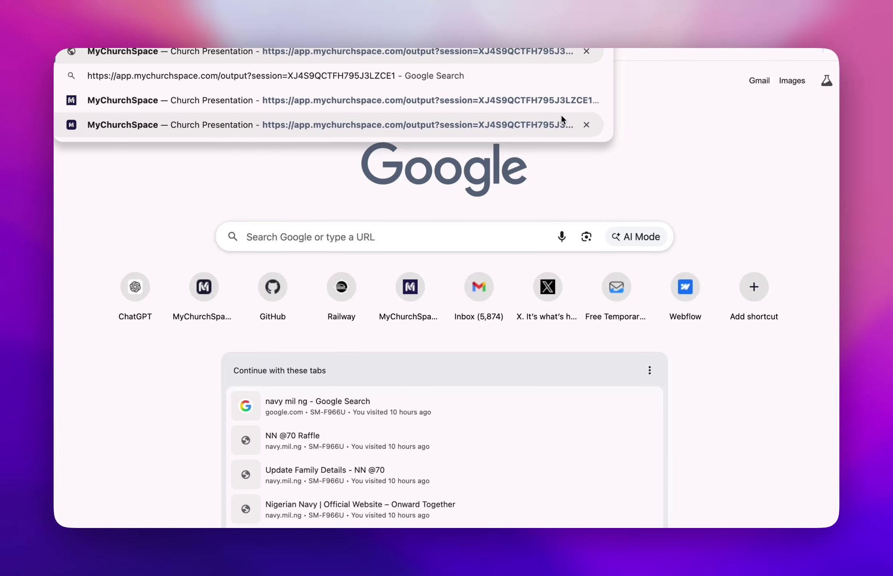
# Load the pasted output link in the second tab, then send the Current Time clock slide live.
pyautogui.click(600, 122)
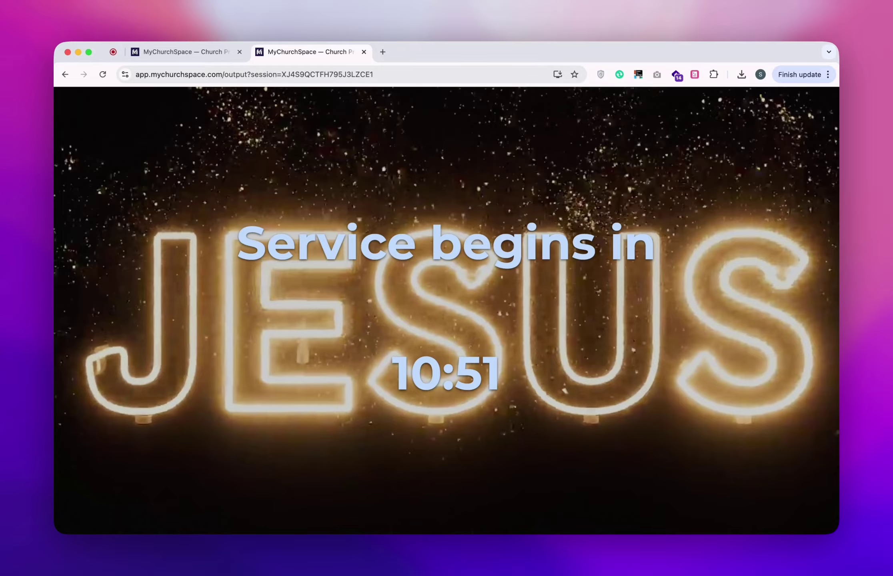
pyautogui.click(206, 55)
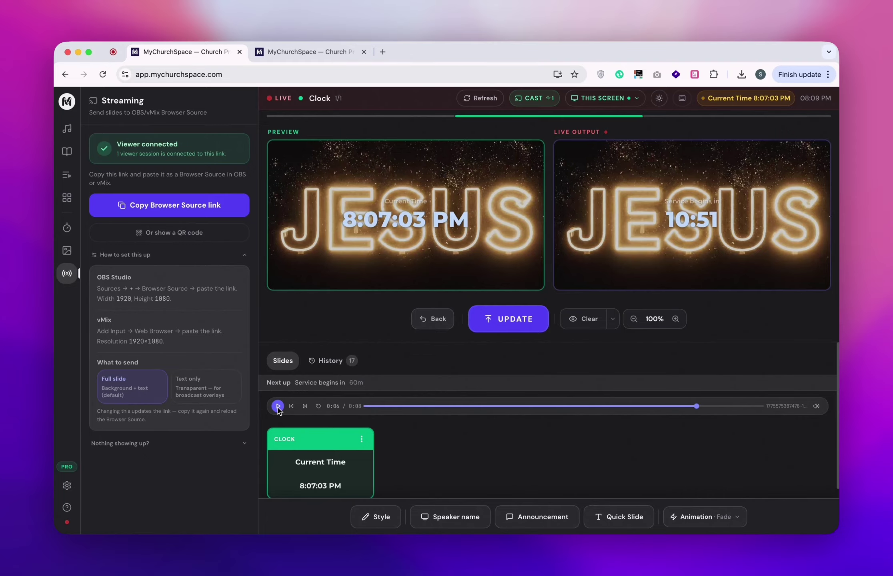
pyautogui.click(319, 51)
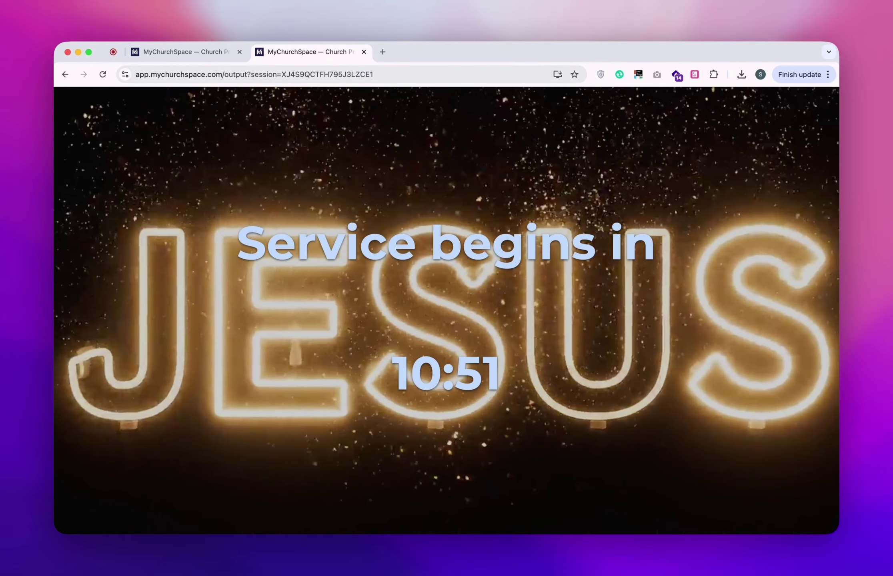
pyautogui.click(203, 51)
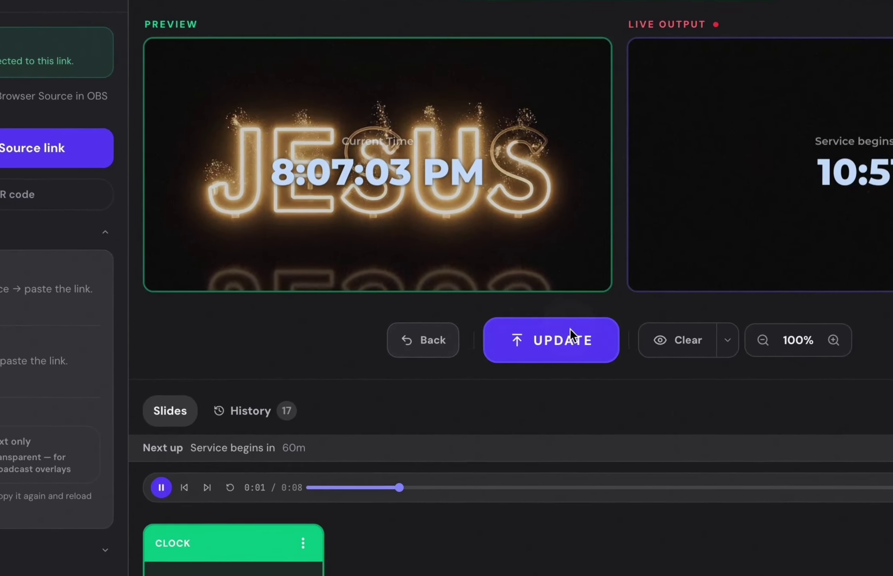
pyautogui.click(569, 328)
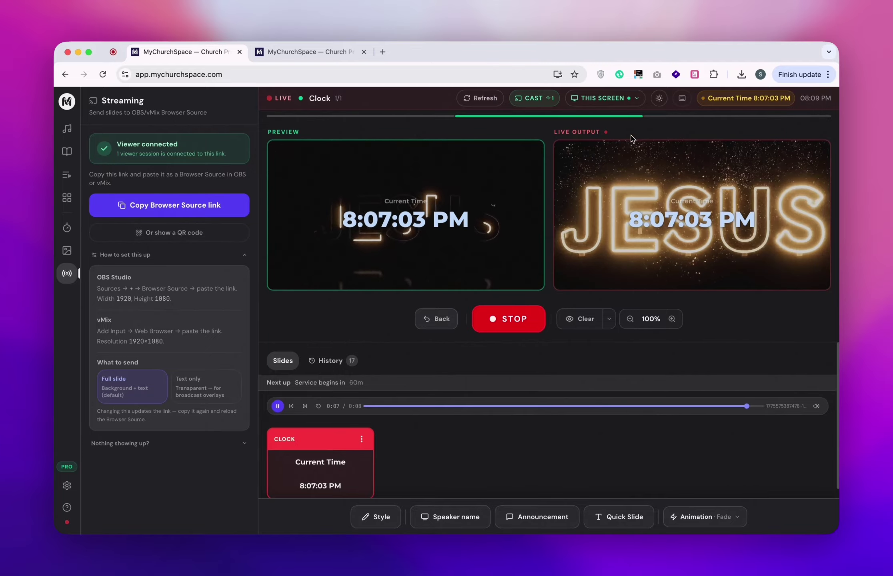
# Refresh the live output and confirm the output tab shows the clock over the JESUS loop.
pyautogui.click(470, 98)
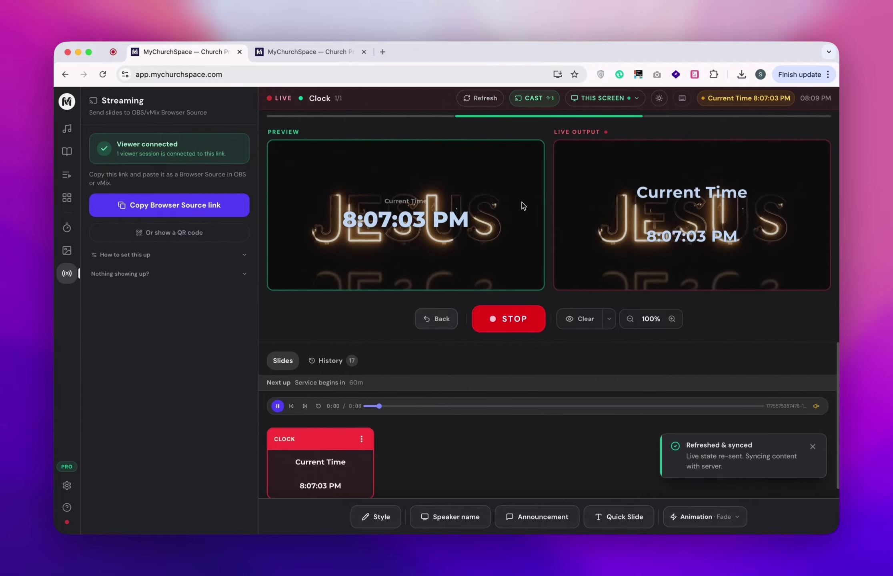
pyautogui.click(293, 58)
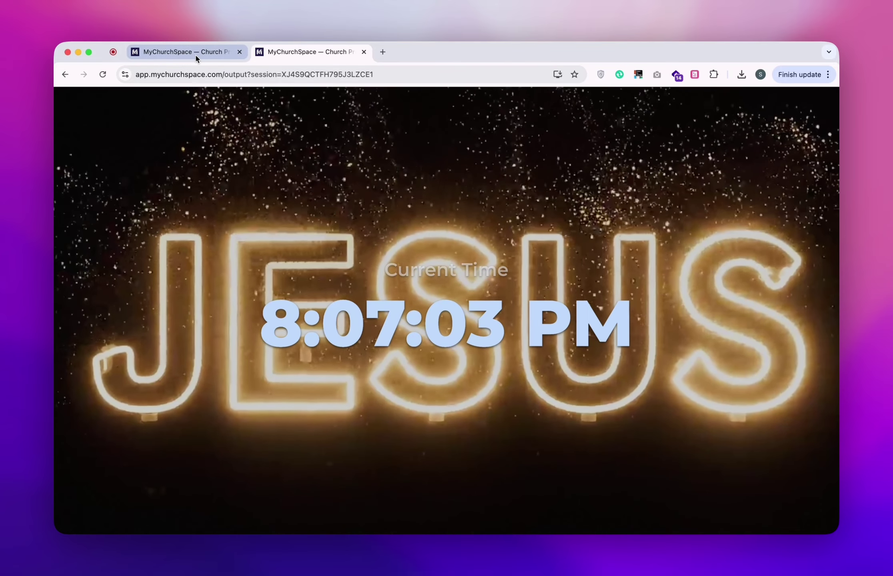
pyautogui.click(196, 59)
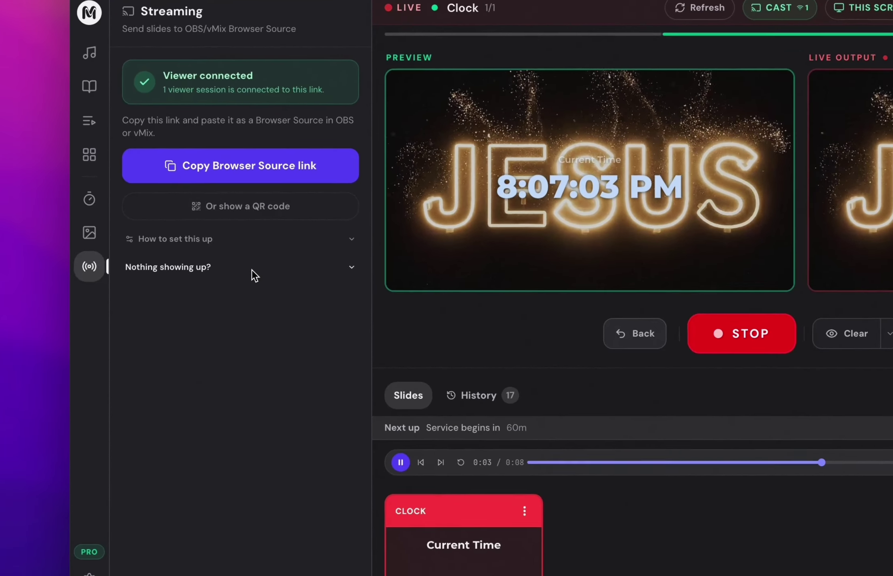
# Show and hide the 'Nothing showing up?' tips, open Style, then bring up the Songs panel.
pyautogui.click(176, 275)
pyautogui.click(281, 266)
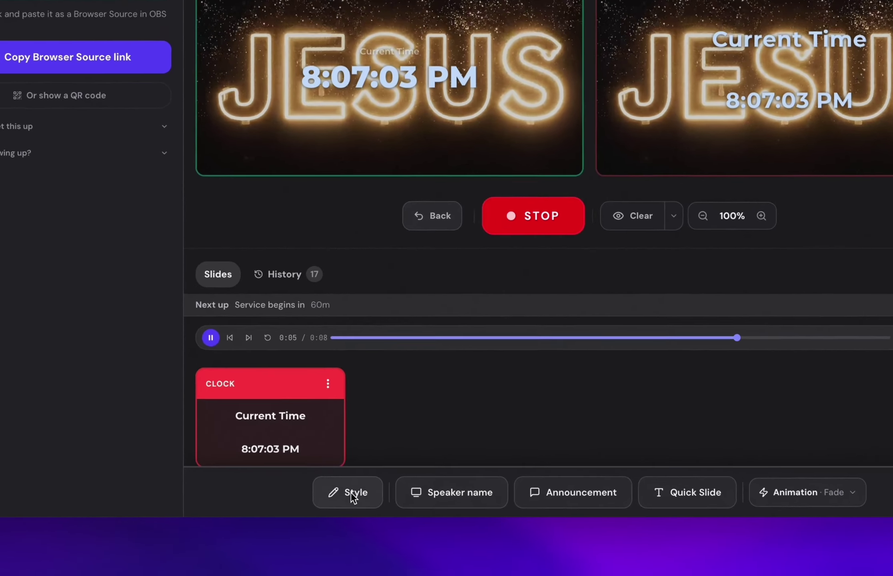
pyautogui.click(380, 517)
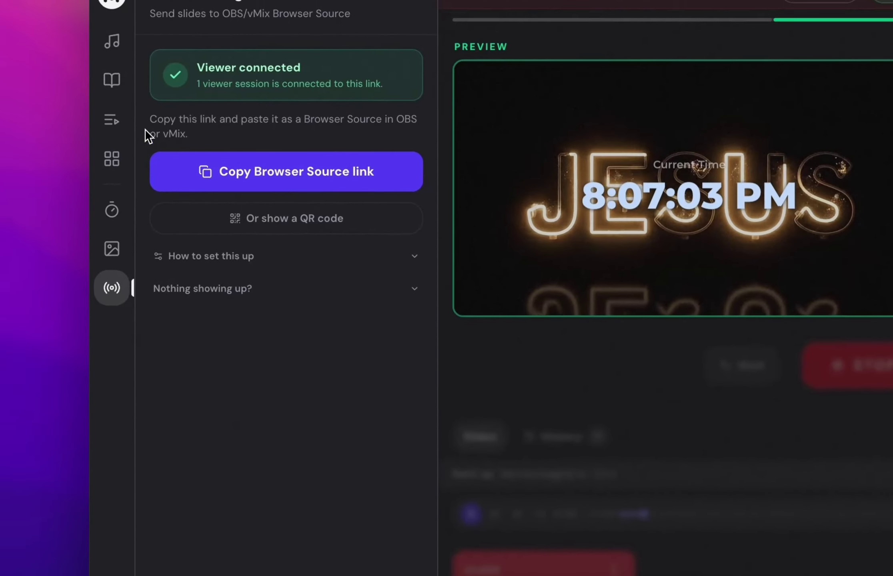
pyautogui.click(137, 148)
# Load the Judah chorus from the Song Bank into preview.
pyautogui.click(132, 113)
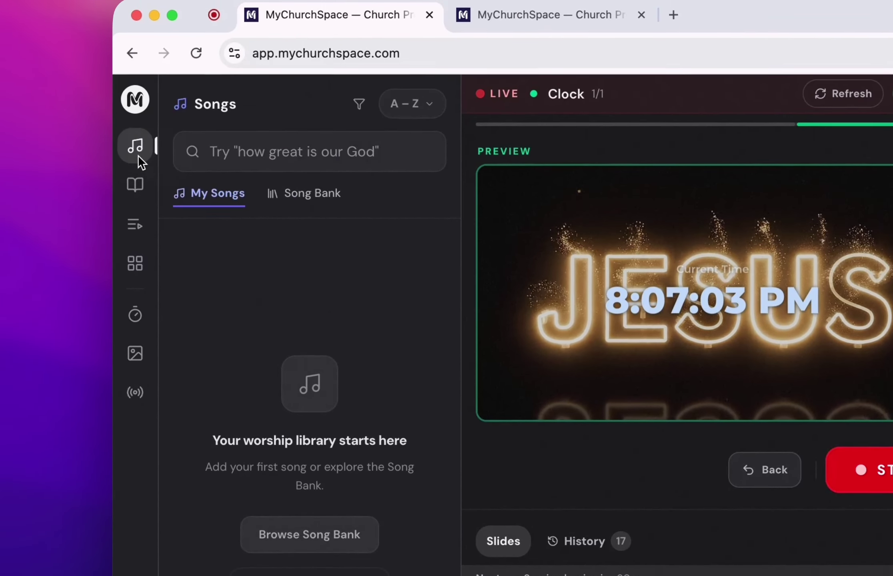
pyautogui.click(322, 162)
pyautogui.click(385, 399)
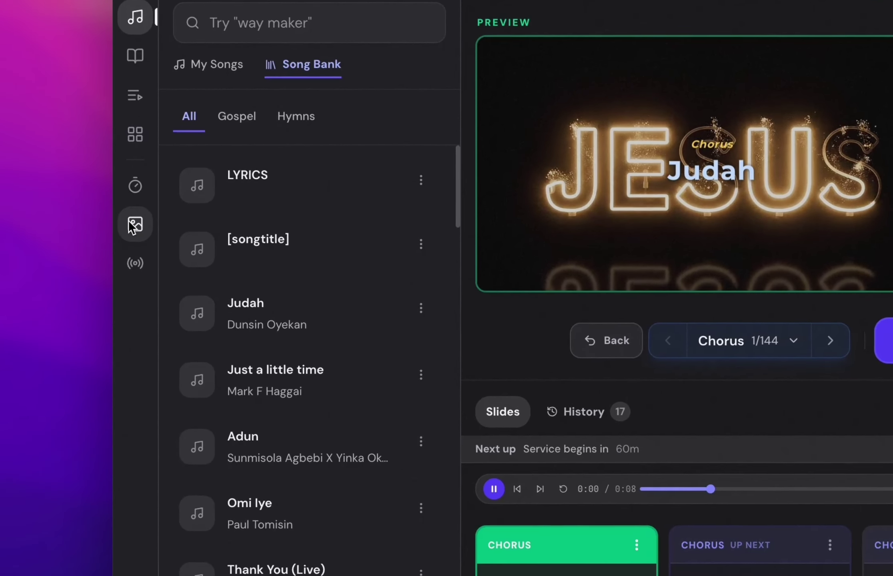
# Try Video Loops 001, 011 and 012 as background and send the Judah chorus live.
pyautogui.click(133, 226)
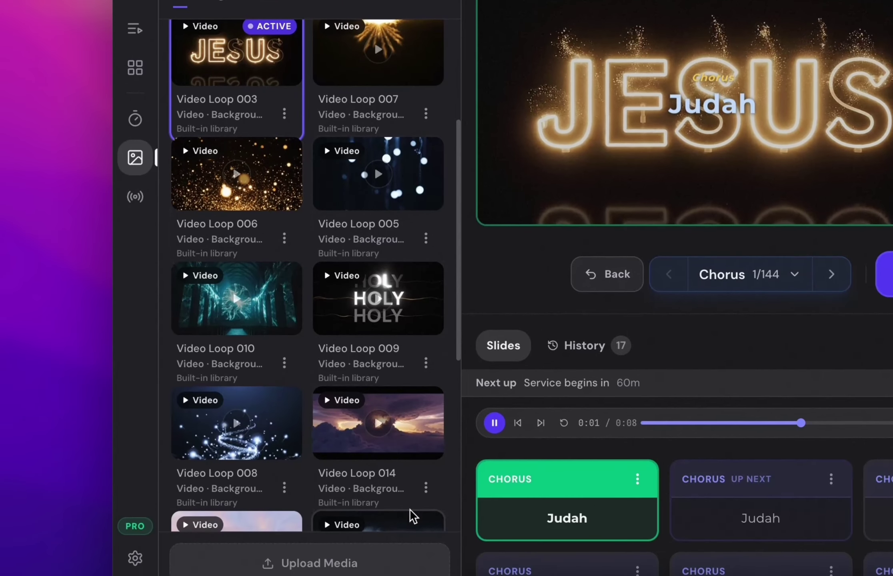
pyautogui.scroll(-10, 362, 488)
pyautogui.click(358, 456)
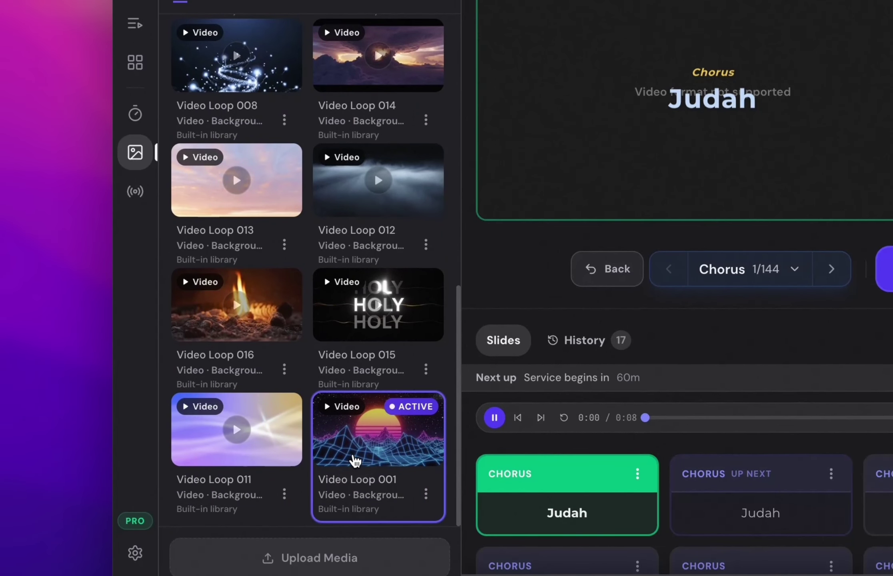
pyautogui.click(214, 464)
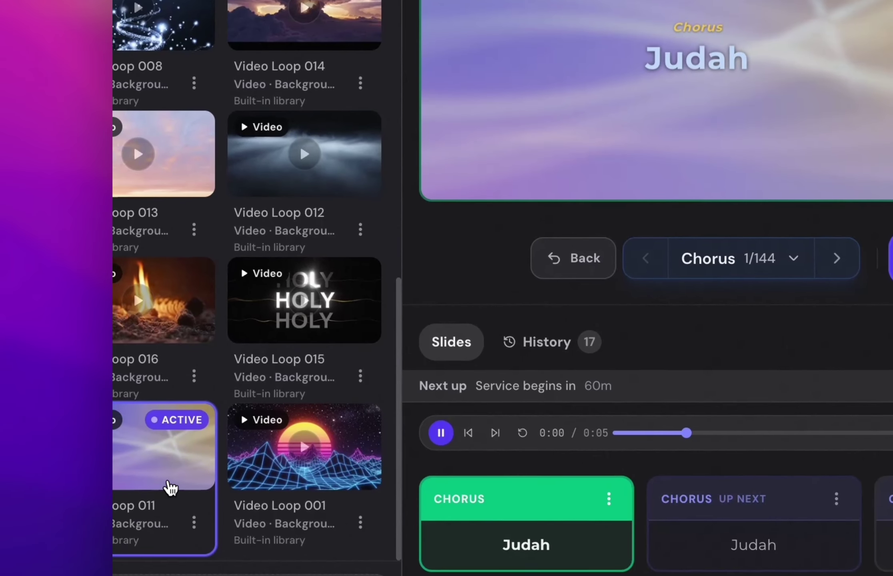
pyautogui.scroll(2, 294, 311)
pyautogui.scroll(3, 210, 306)
pyautogui.click(255, 404)
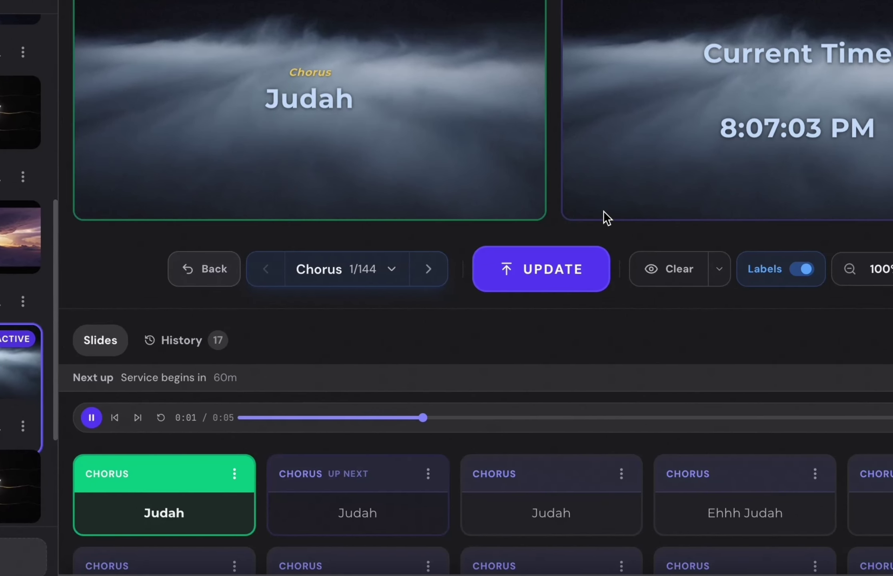
pyautogui.click(890, 269)
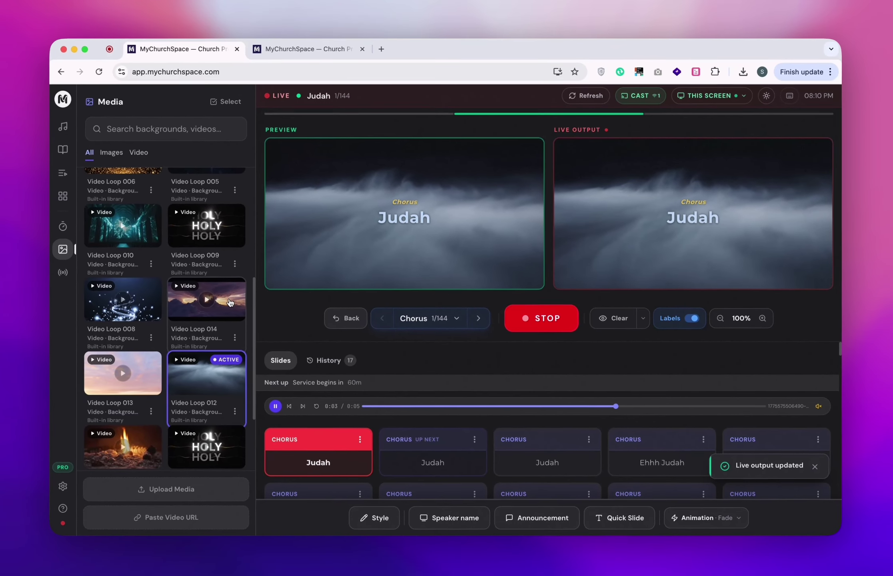
# Switch the live background to the blue bokeh Video Loop 005.
pyautogui.scroll(5, 186, 229)
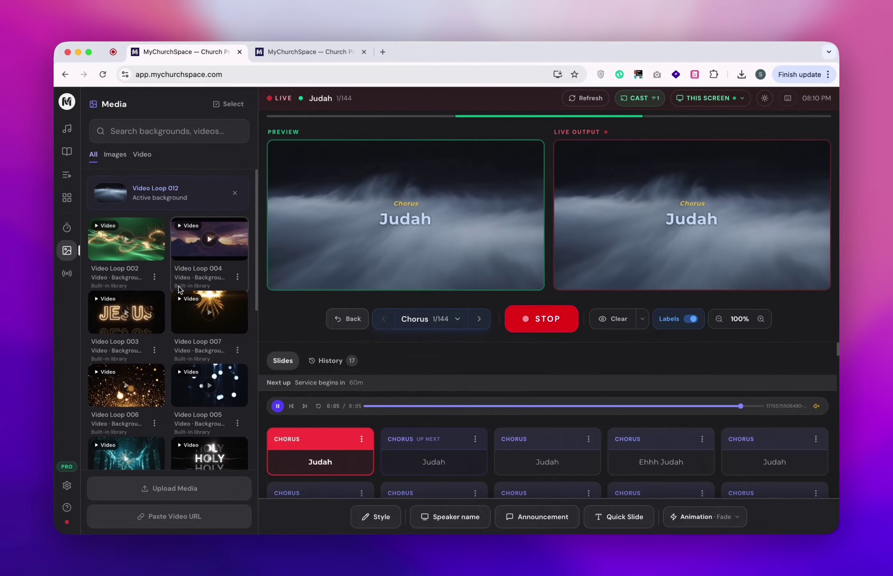
pyautogui.scroll(-3, 237, 349)
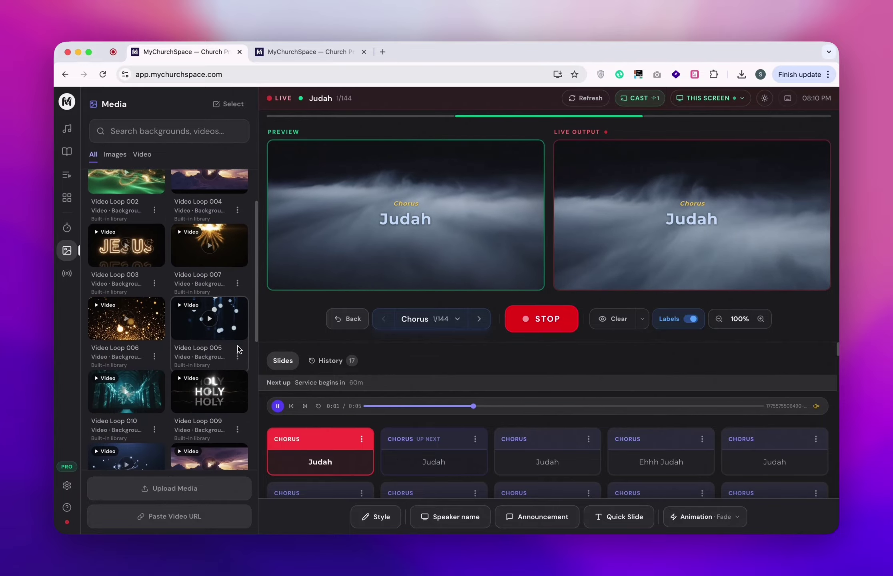
pyautogui.click(229, 332)
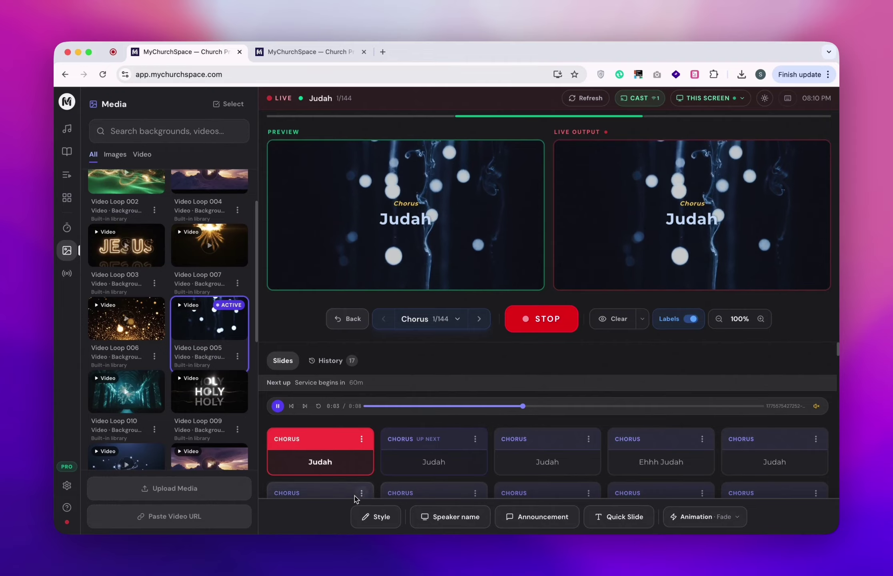
pyautogui.click(428, 319)
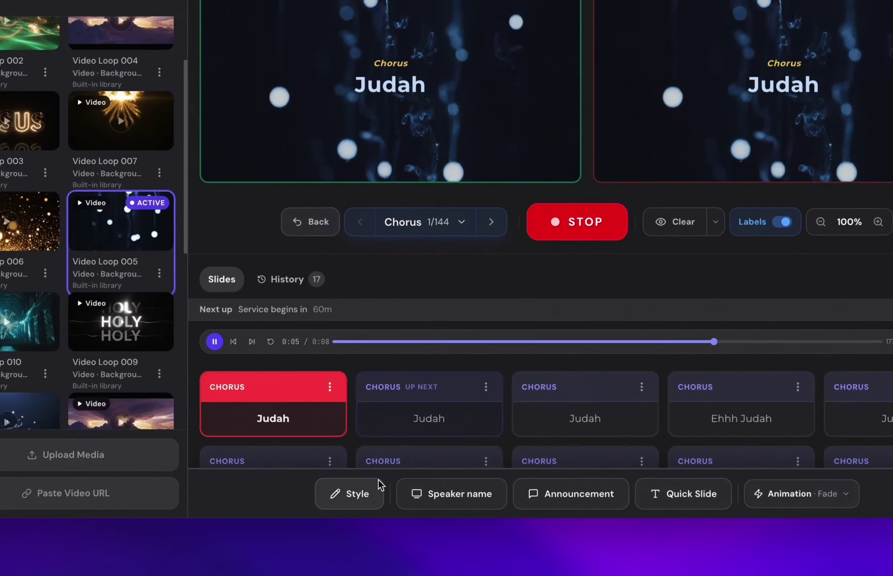
pyautogui.click(376, 517)
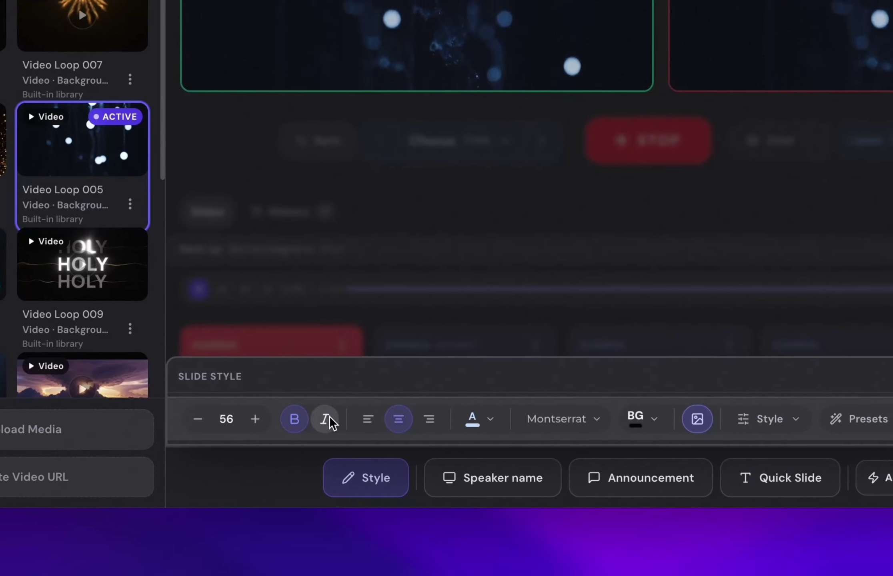
# Toggle italic on and off, and switch text alignment to left then back to centre.
pyautogui.click(327, 417)
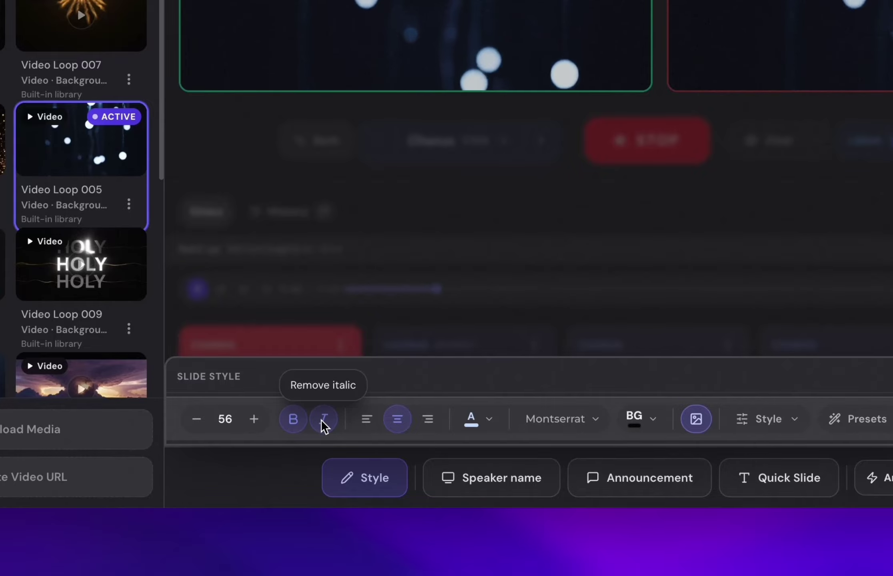
pyautogui.click(322, 419)
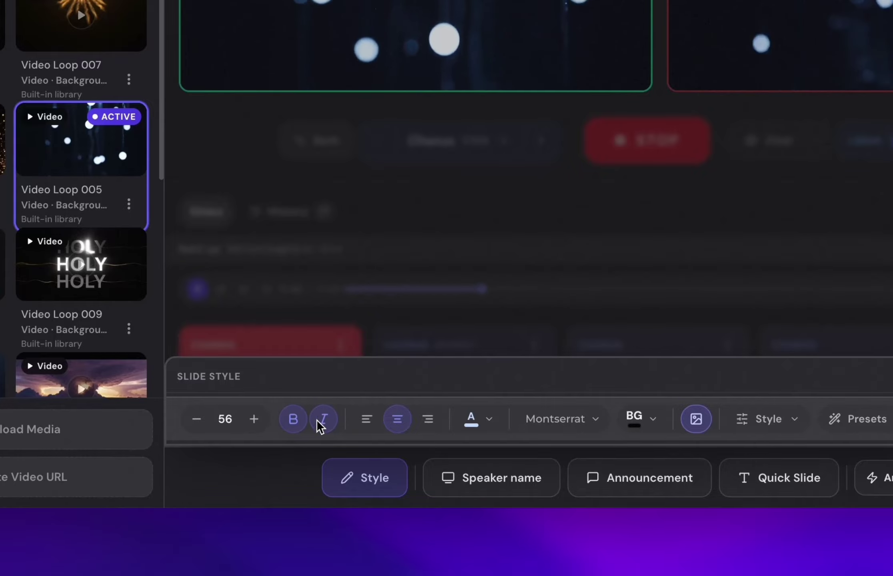
pyautogui.click(367, 420)
pyautogui.click(404, 421)
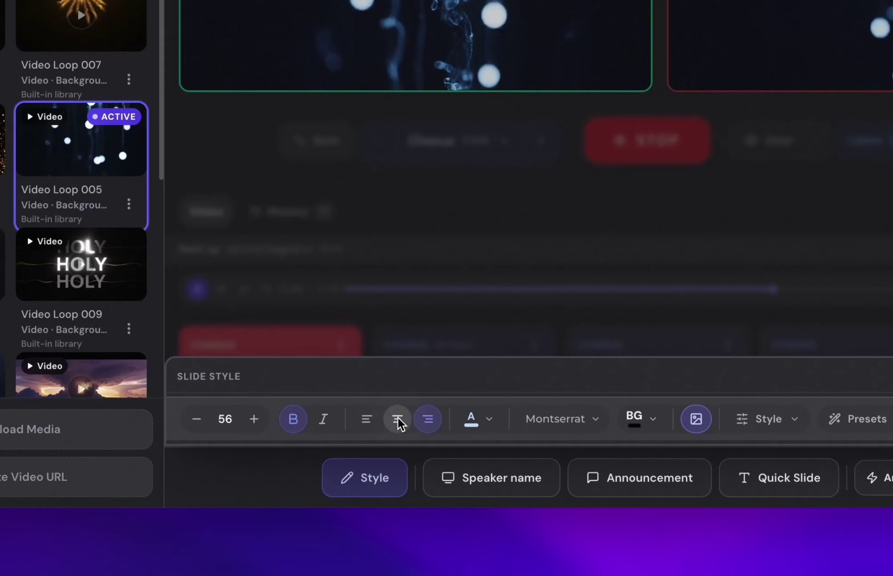
# Look through the Text Color, Font and background media choices without changing them.
pyautogui.click(490, 417)
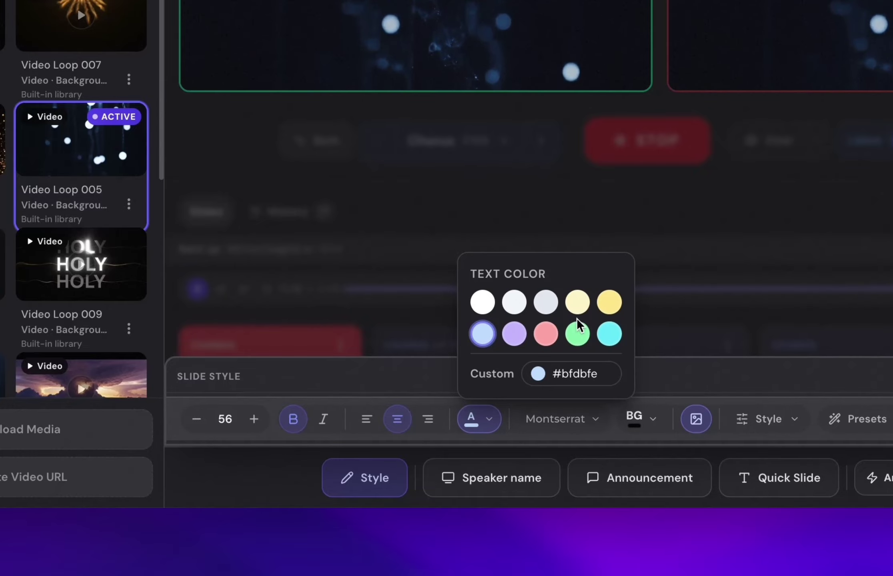
pyautogui.click(584, 424)
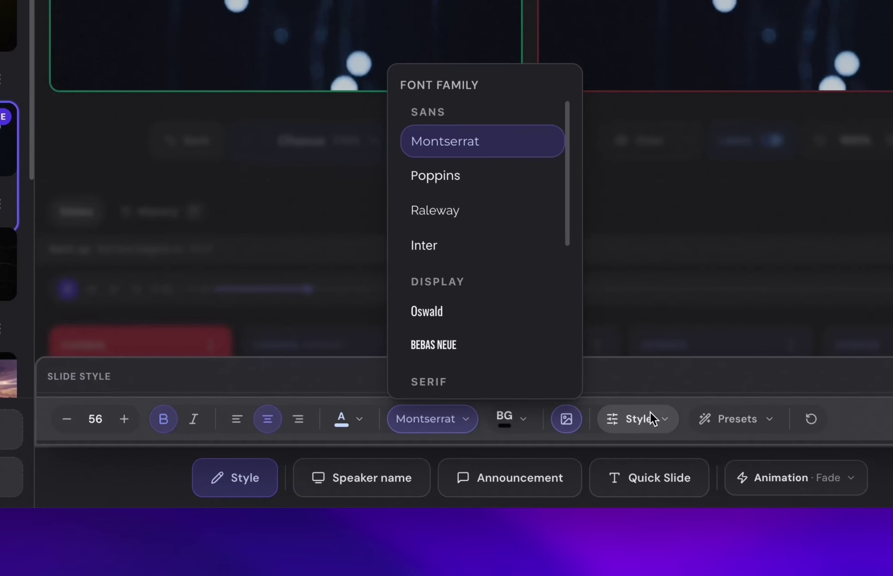
pyautogui.click(729, 398)
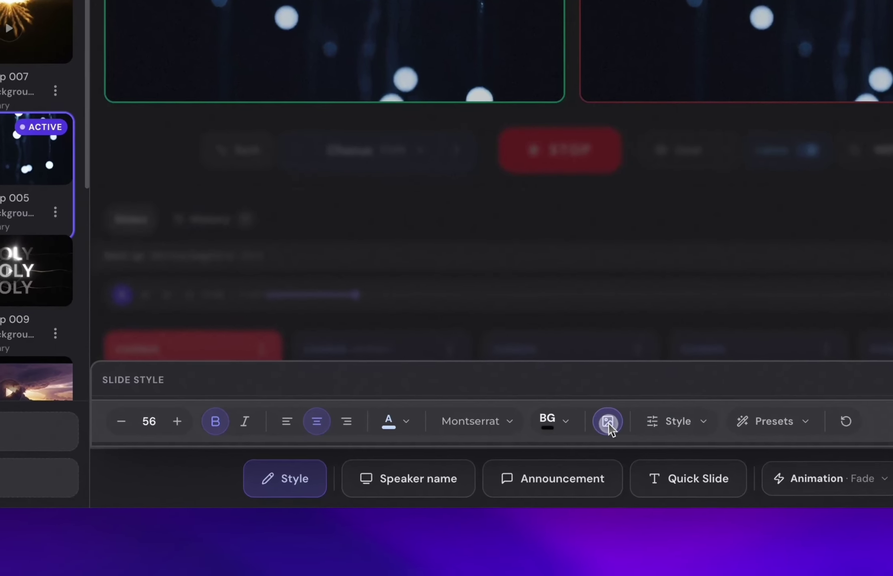
pyautogui.click(570, 483)
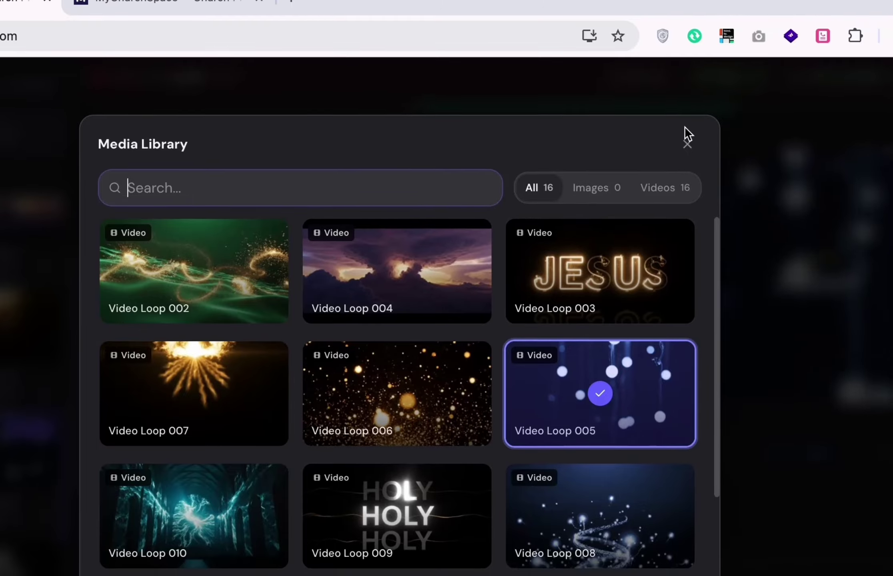
pyautogui.click(685, 142)
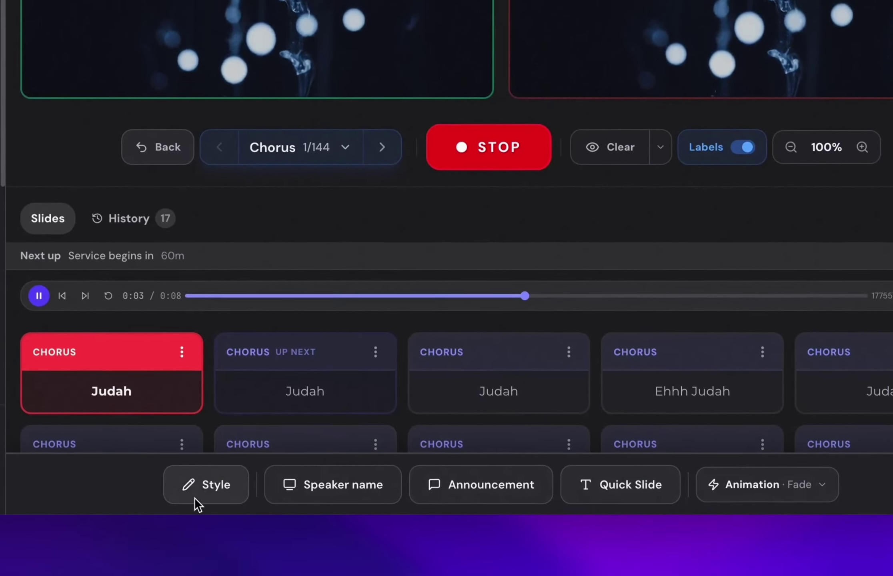
pyautogui.click(194, 528)
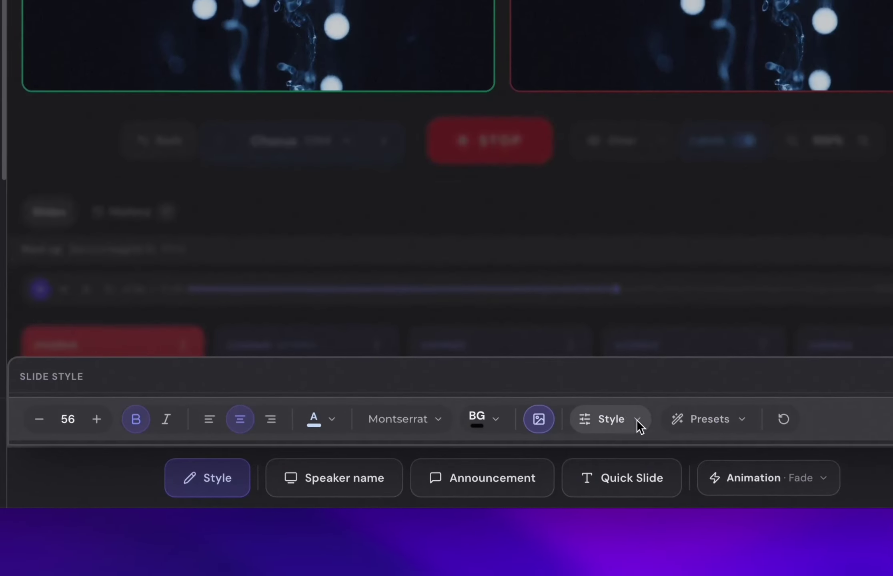
# Open and close the background position and effects options several times.
pyautogui.click(631, 464)
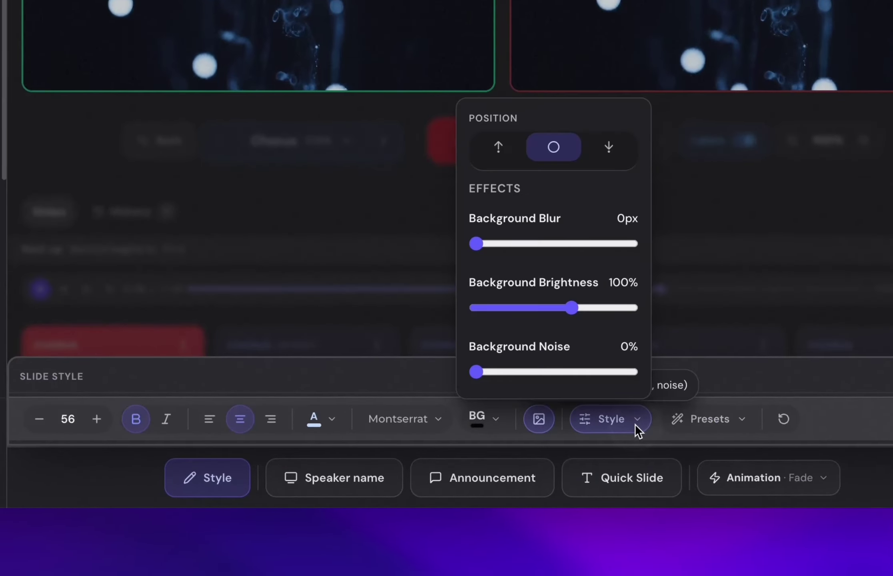
pyautogui.click(478, 242)
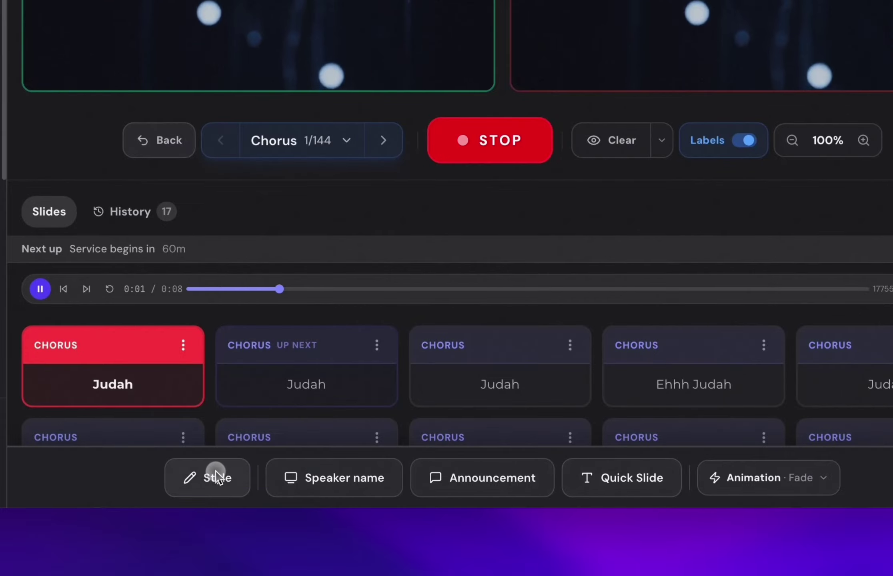
pyautogui.click(216, 476)
pyautogui.click(608, 429)
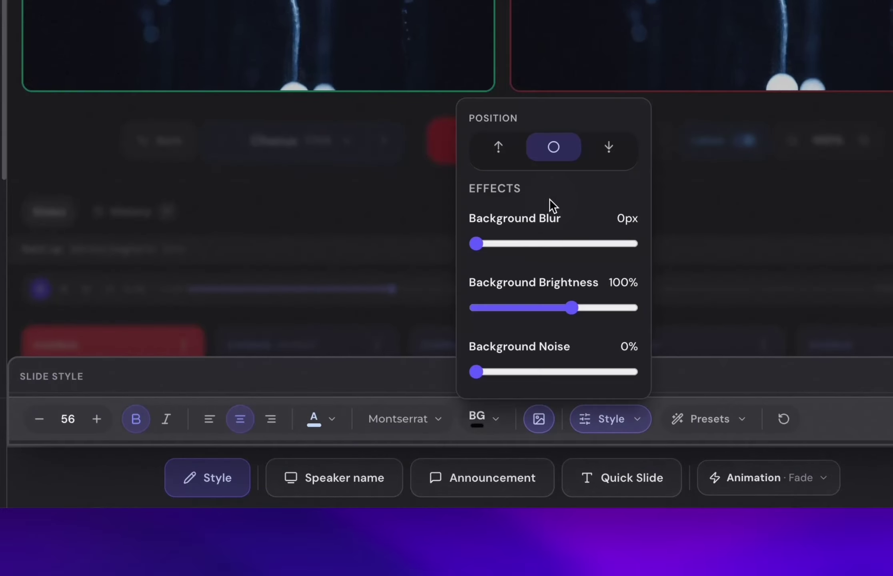
pyautogui.click(479, 242)
pyautogui.click(232, 478)
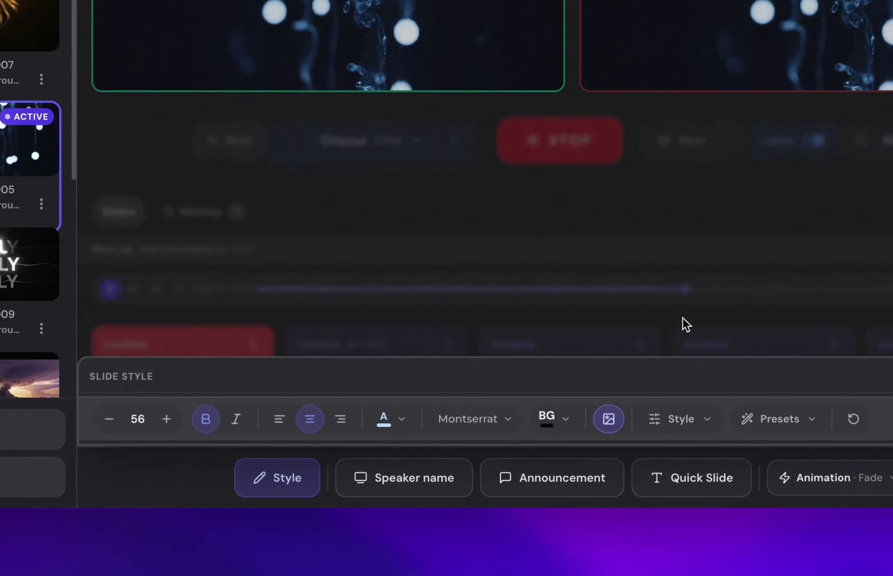
pyautogui.click(684, 418)
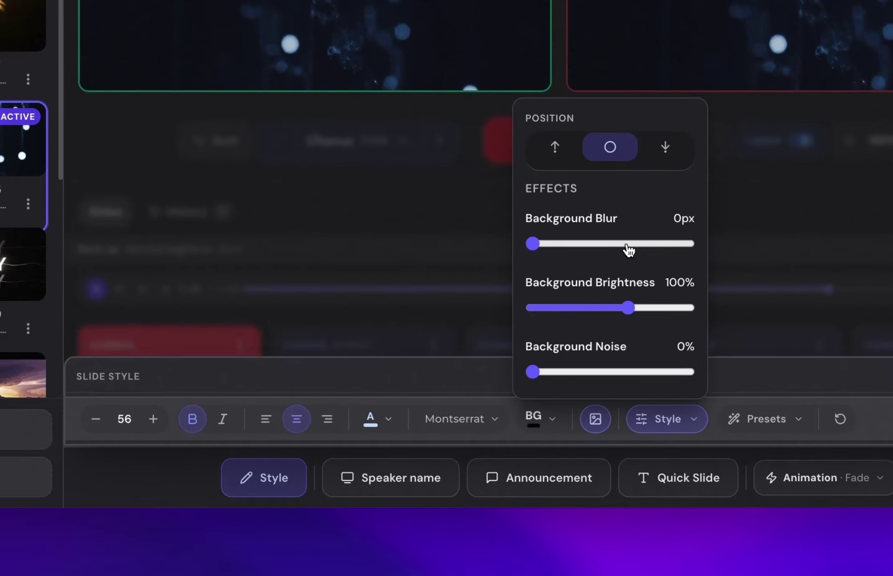
pyautogui.click(627, 246)
# Reopen the effects options, browse the style presets, and try the Golden Hour preset.
pyautogui.click(264, 478)
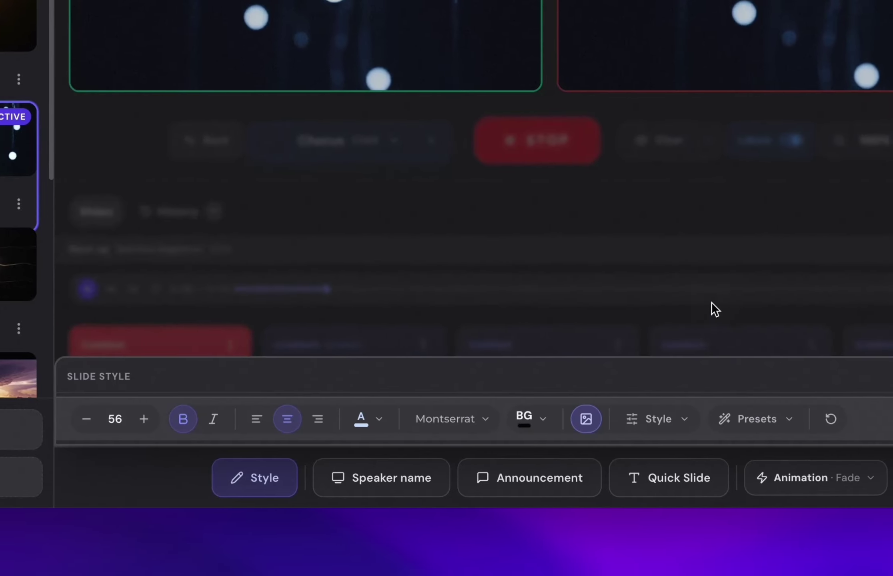
pyautogui.click(630, 419)
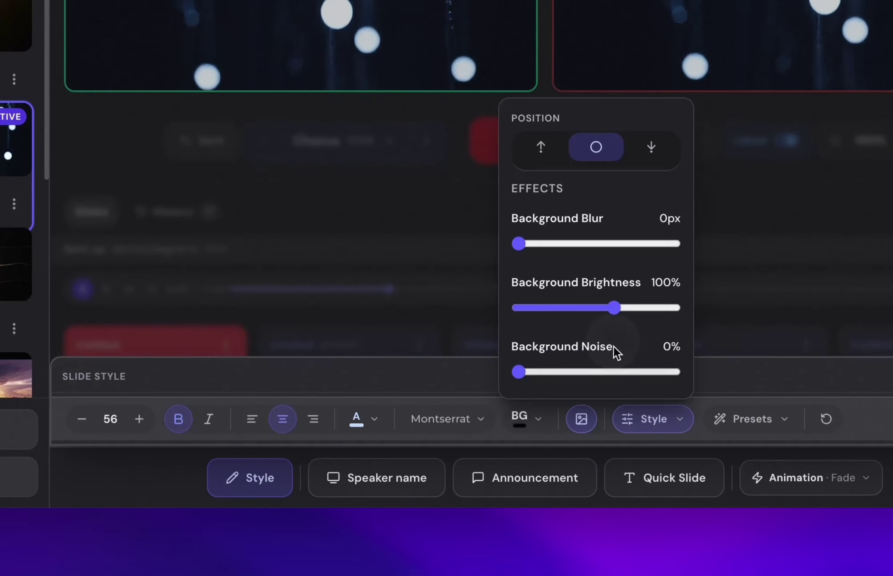
pyautogui.click(645, 152)
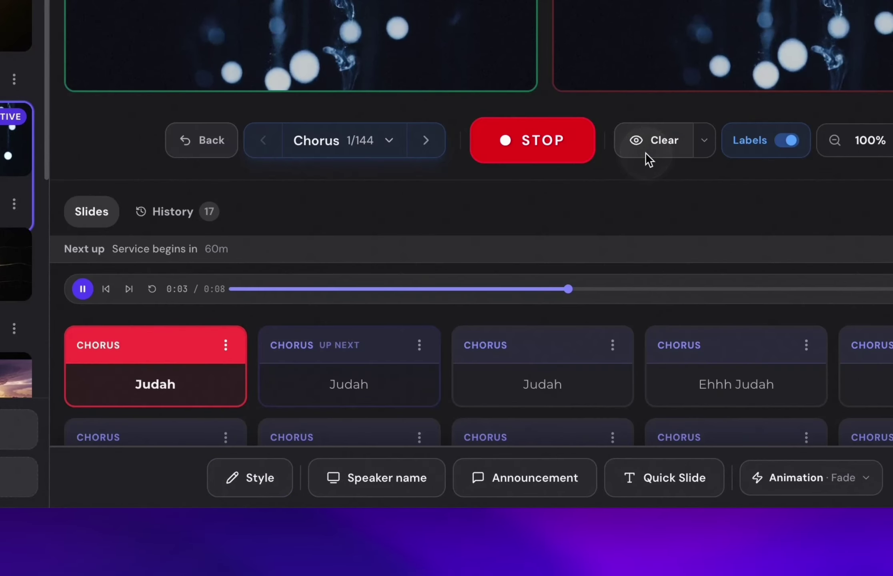
pyautogui.click(264, 479)
pyautogui.click(664, 419)
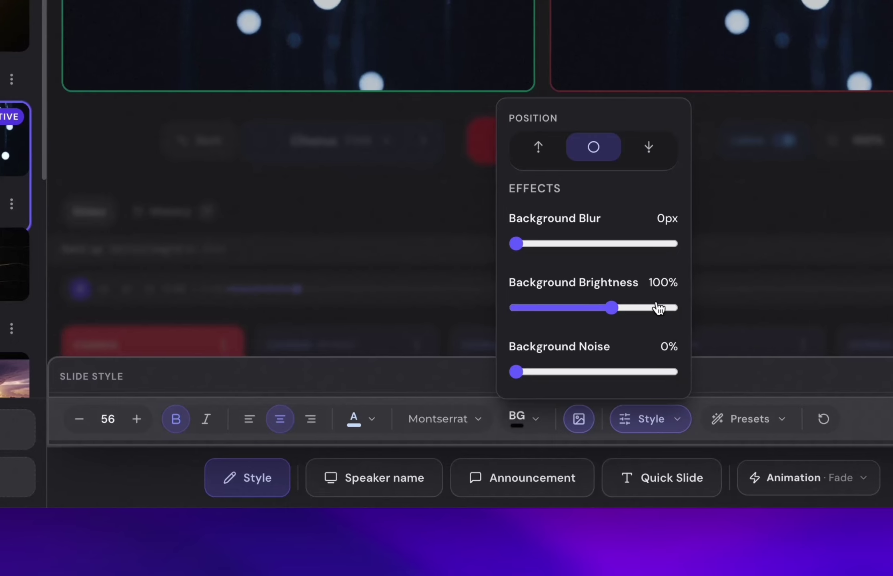
pyautogui.click(652, 421)
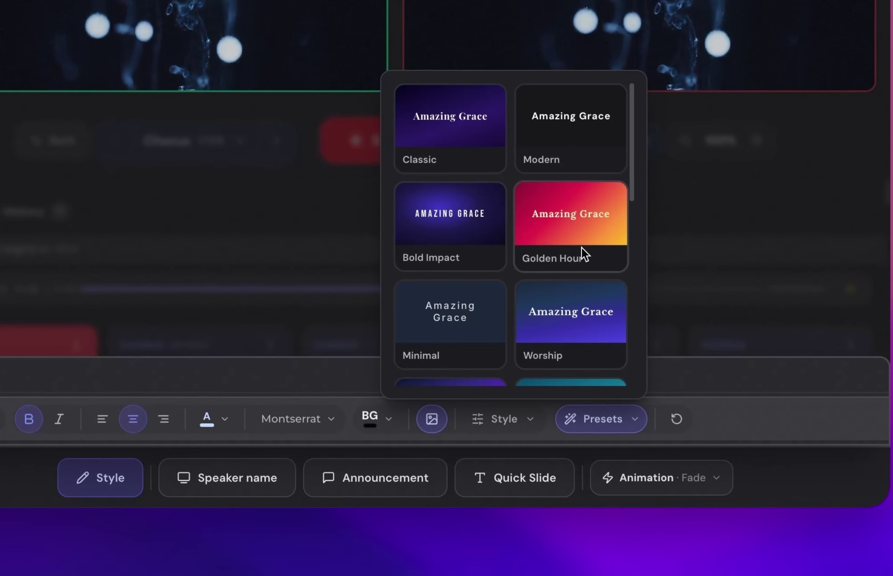
pyautogui.click(559, 233)
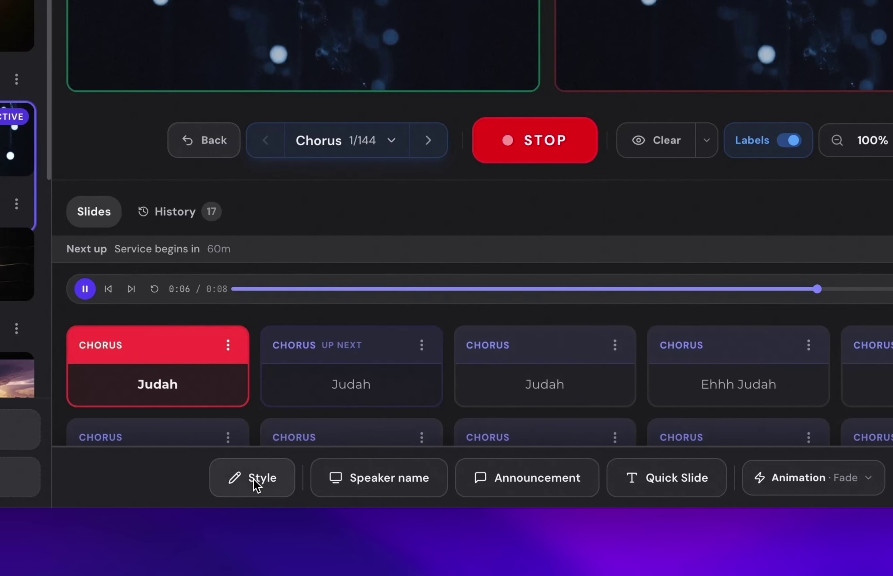
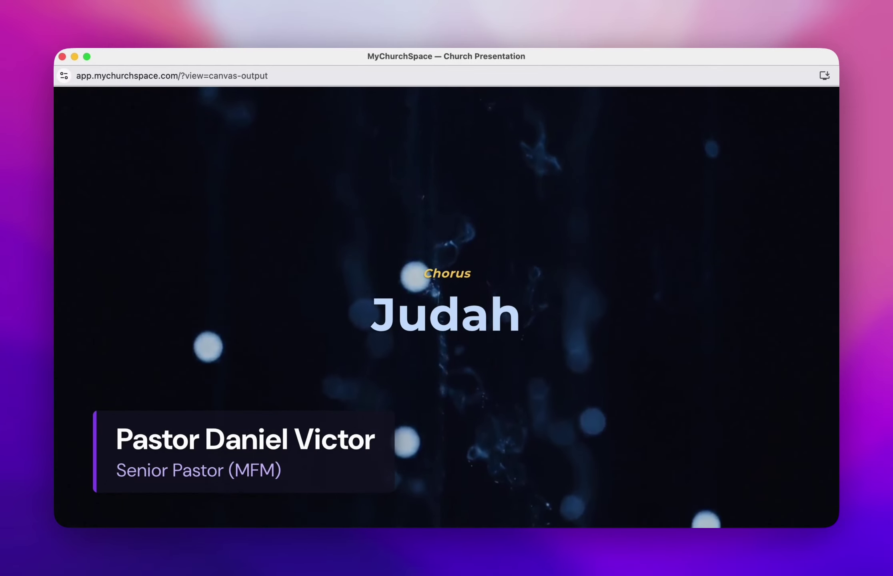
# Enlarge the speaker caption's name to 72px, keep it on the left, and save it as a preset.
pyautogui.hotkey('ctrl', 'Up')
pyautogui.click(502, 263)
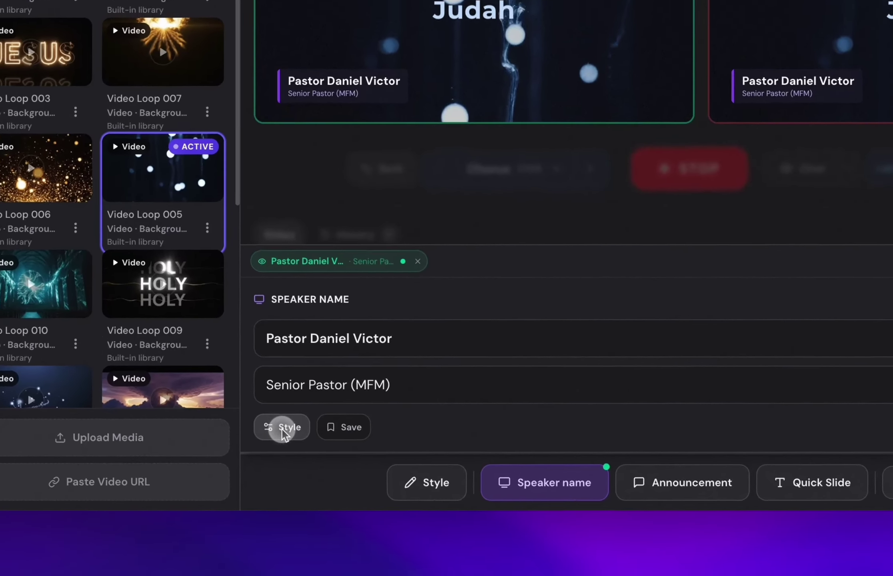
pyautogui.click(286, 481)
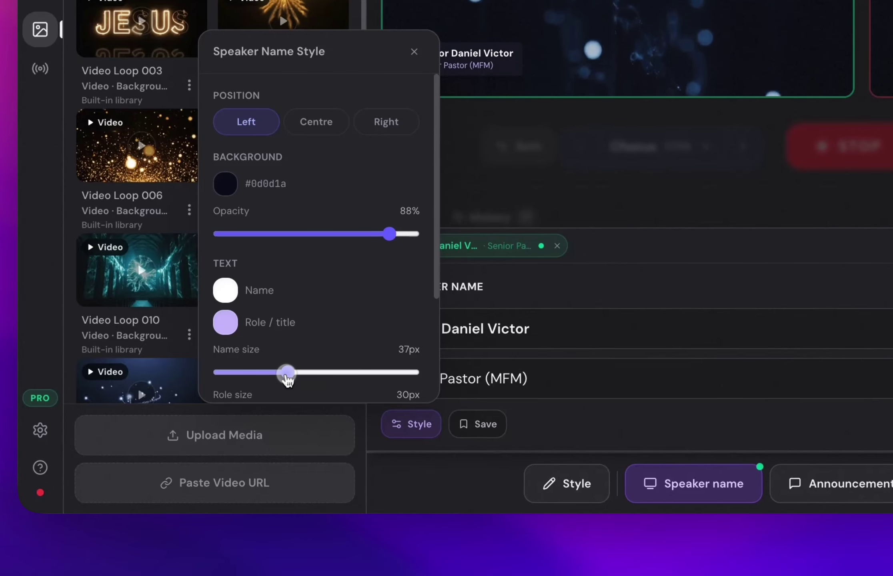
pyautogui.moveTo(286, 376); pyautogui.dragTo(345, 375)
pyautogui.moveTo(294, 388); pyautogui.dragTo(443, 358)
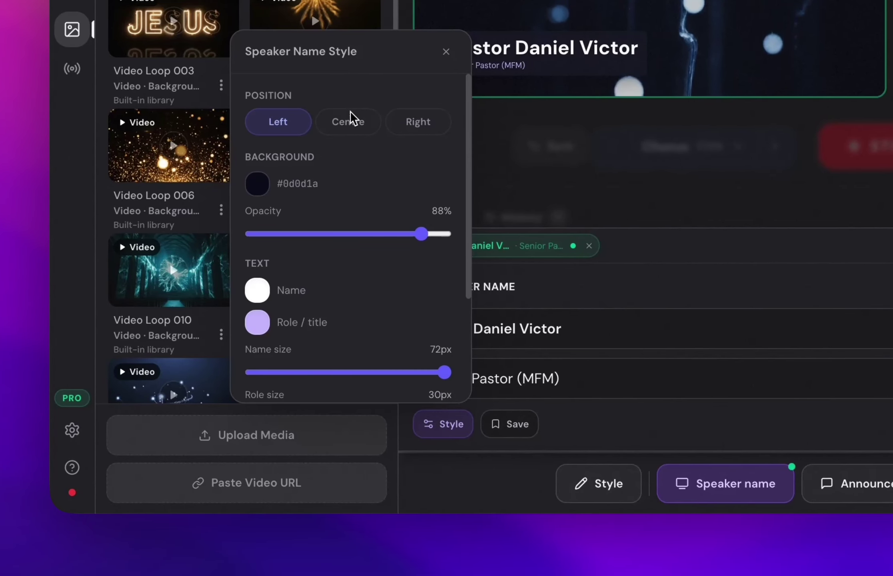
pyautogui.click(354, 122)
pyautogui.click(412, 122)
pyautogui.click(318, 132)
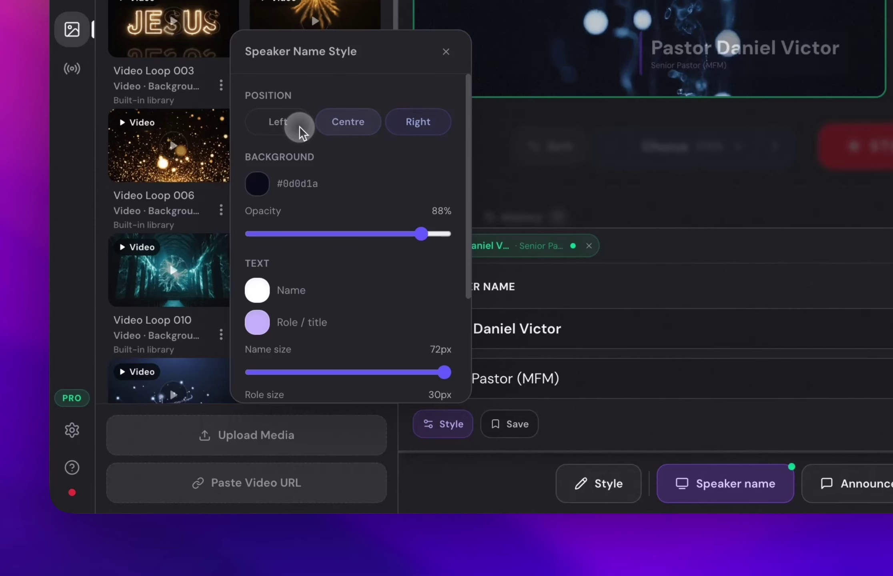
pyautogui.click(295, 126)
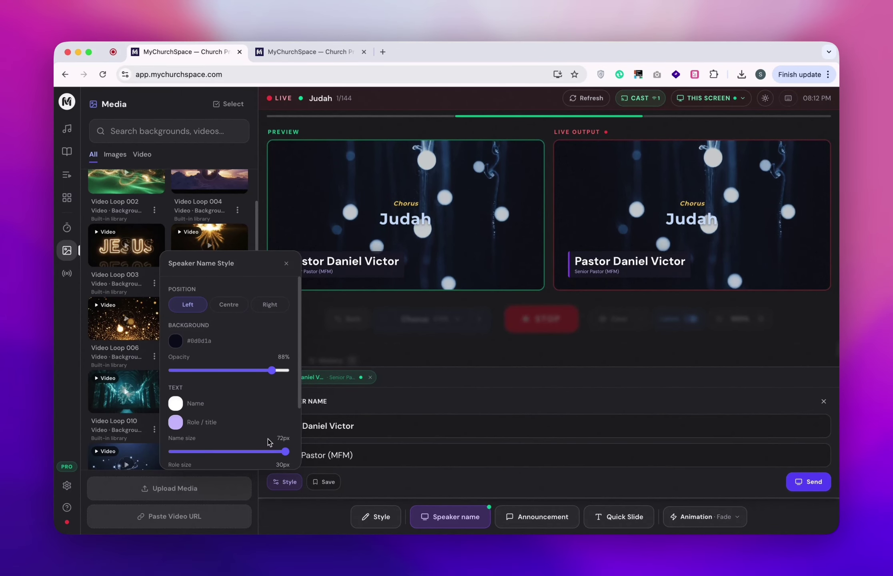
pyautogui.scroll(-4, 268, 438)
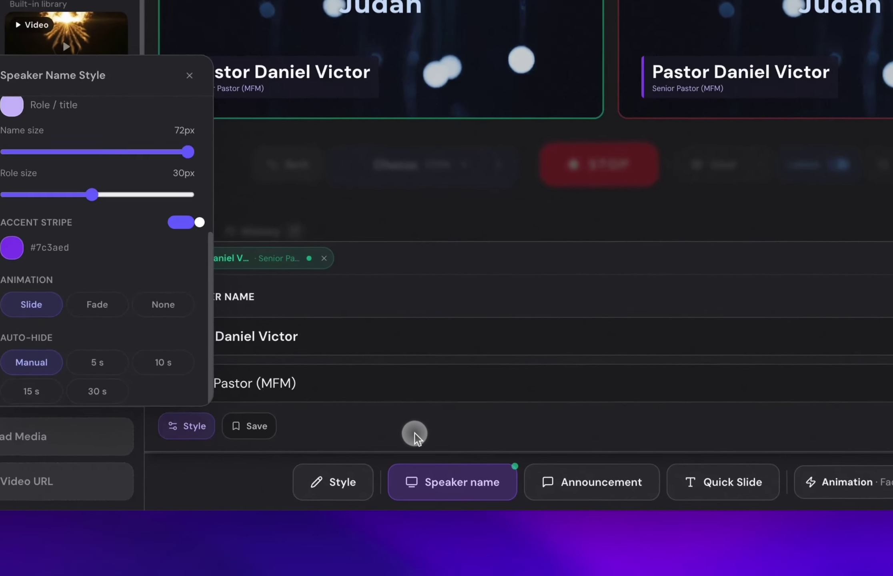
pyautogui.click(418, 486)
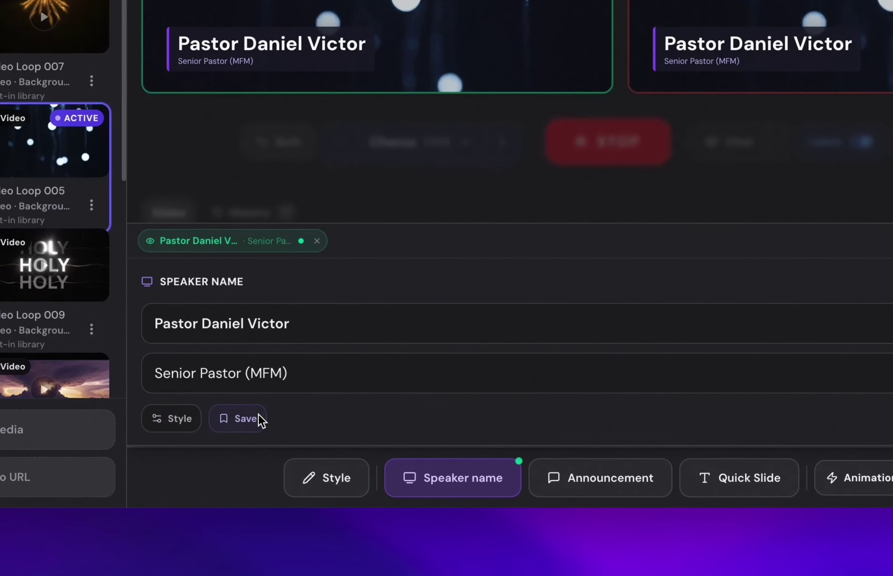
pyautogui.click(235, 422)
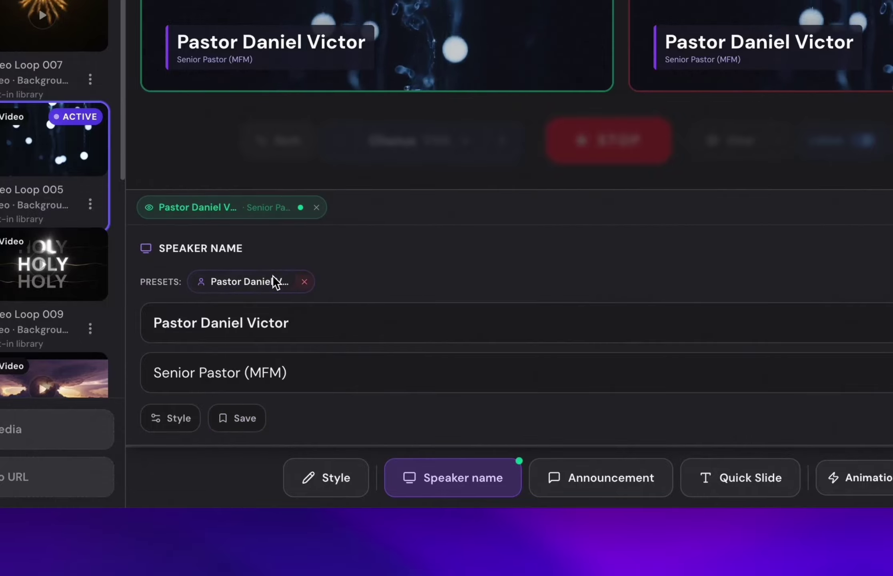
# Remove the speaker caption from the preview and live output.
pyautogui.click(770, 248)
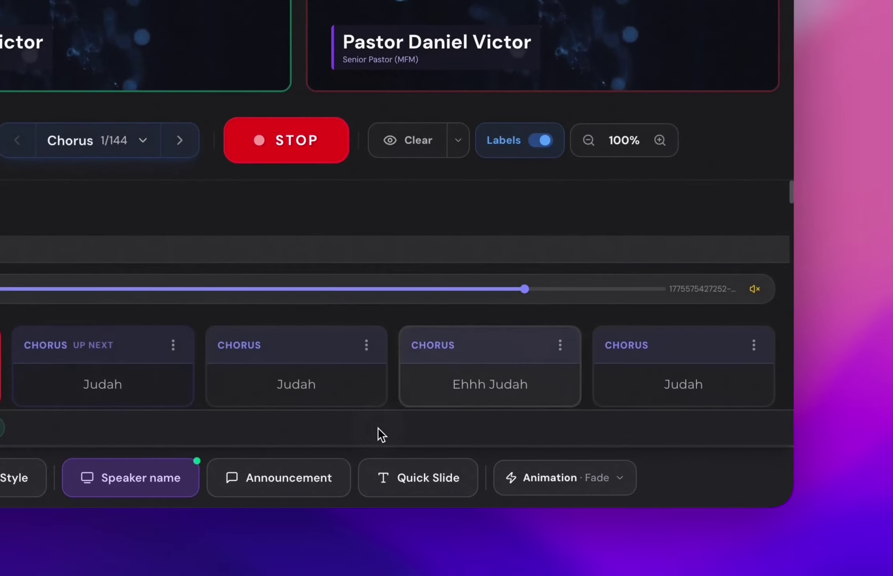
pyautogui.click(160, 477)
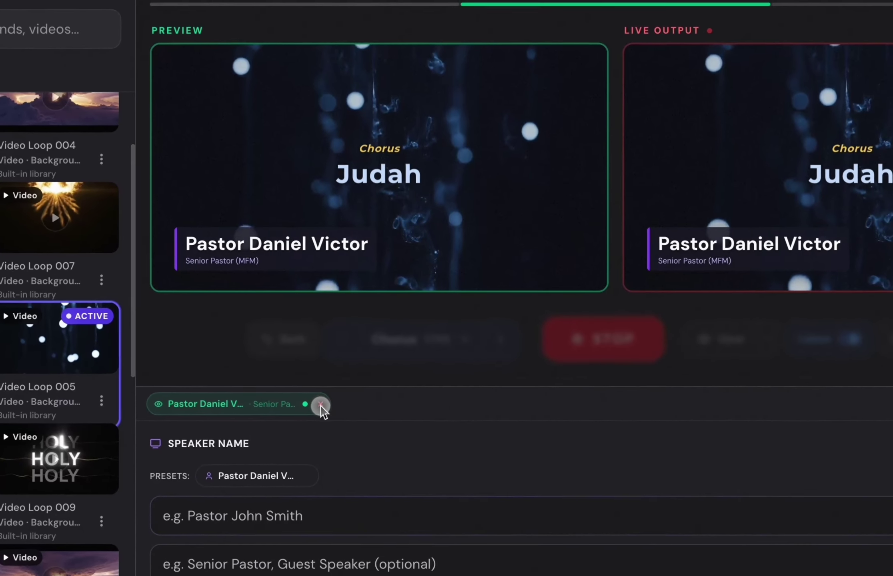
pyautogui.click(370, 359)
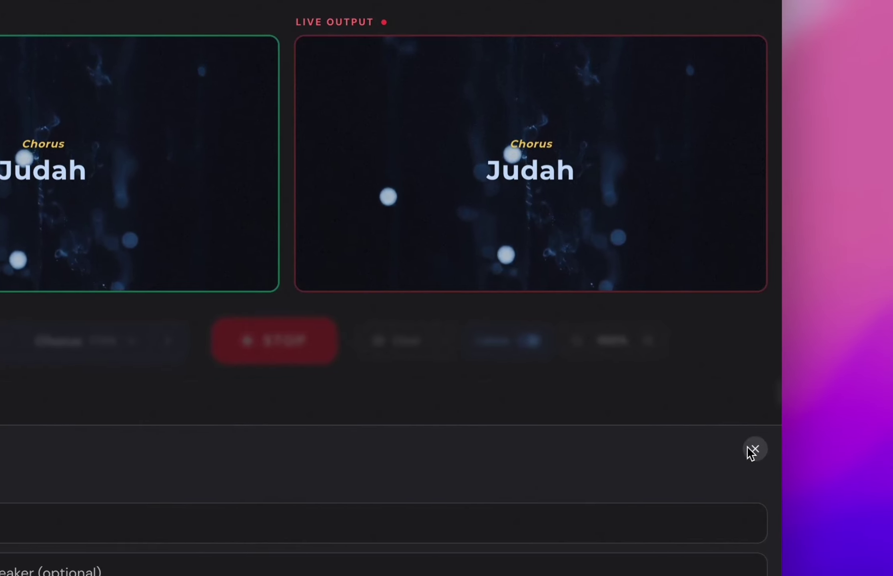
pyautogui.click(774, 449)
pyautogui.click(291, 575)
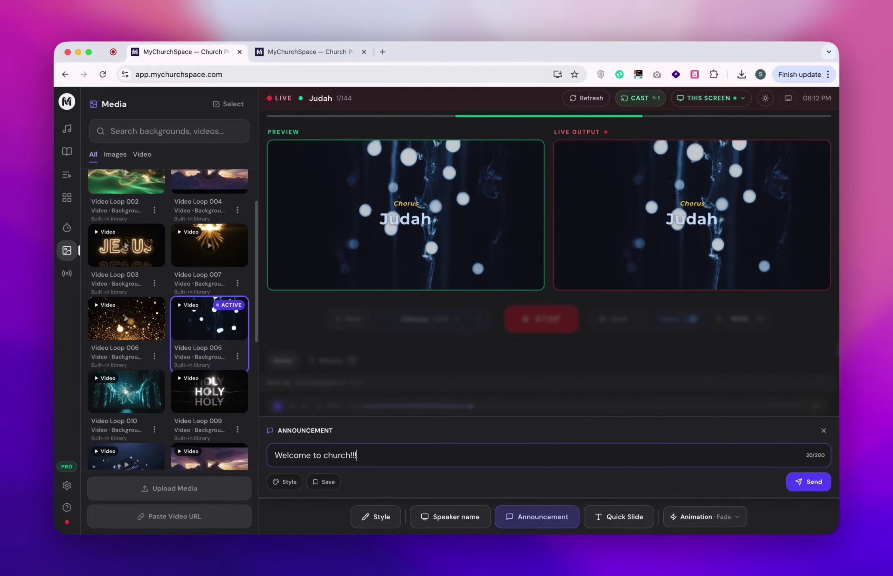
# Send the 'Welcome to church!!!' announcement as a banner along the bottom of the output.
pyautogui.click(799, 482)
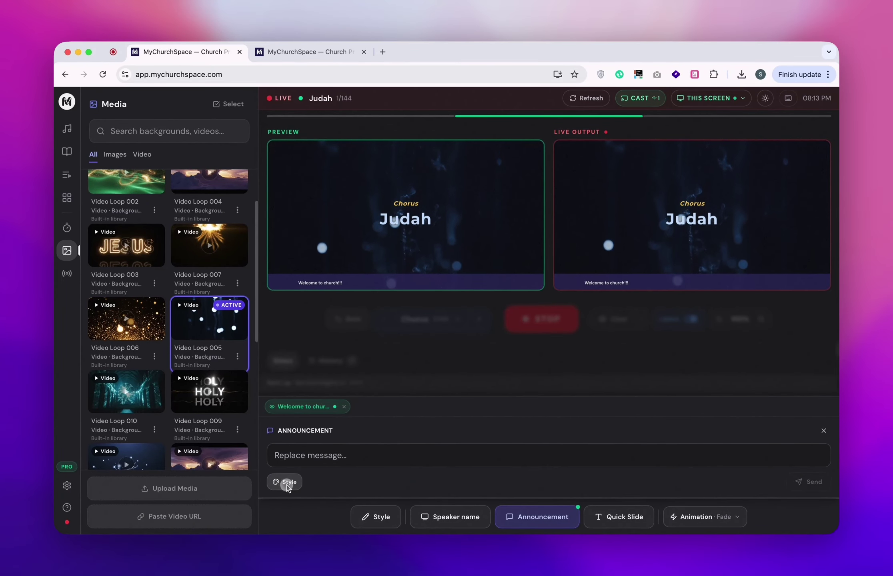
# Style the welcome banner with 45px text, 48px padding, 95% opacity, fast scrolling, top position.
pyautogui.click(286, 483)
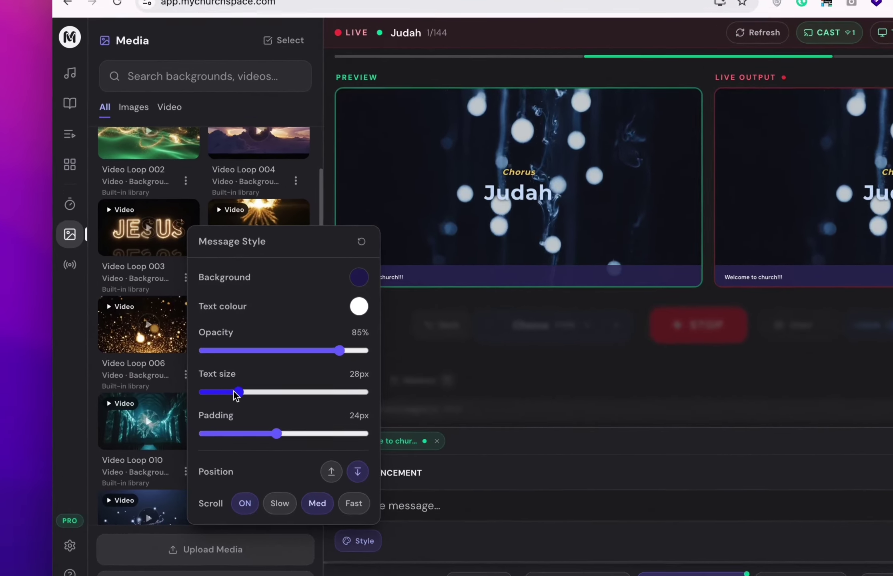
pyautogui.moveTo(194, 369); pyautogui.dragTo(246, 374)
pyautogui.moveTo(345, 426); pyautogui.dragTo(319, 424)
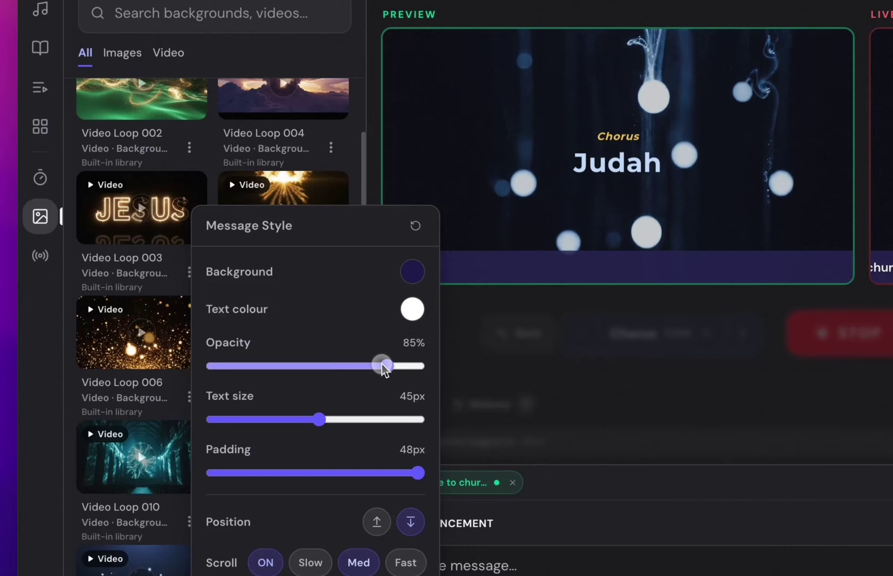
pyautogui.moveTo(385, 367)
pyautogui.mouseDown()
pyautogui.moveTo(219, 370)
pyautogui.moveTo(391, 384)
pyautogui.mouseUp()
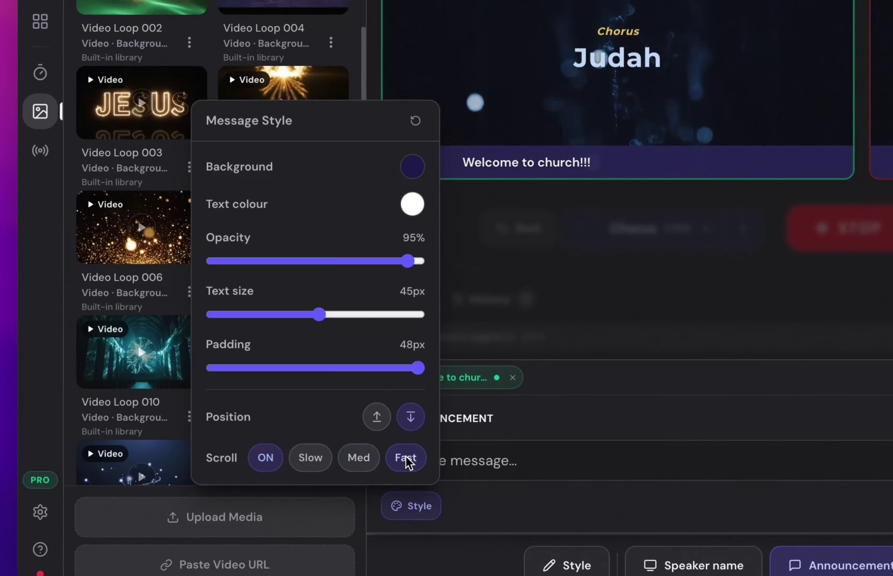
pyautogui.click(308, 460)
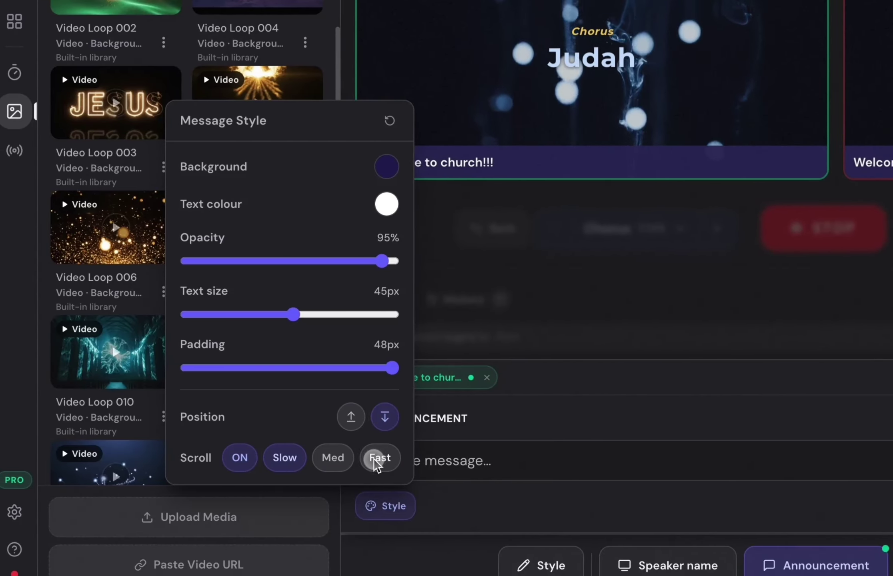
pyautogui.click(348, 425)
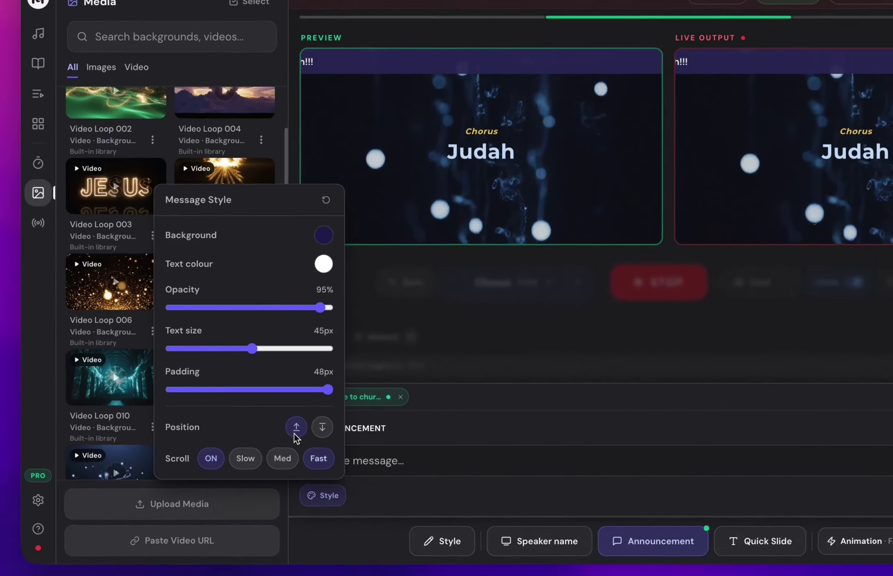
# Check the restyled banner on the output window, leaving the text colour unchanged.
pyautogui.hotkey('ctrl', 'Up')
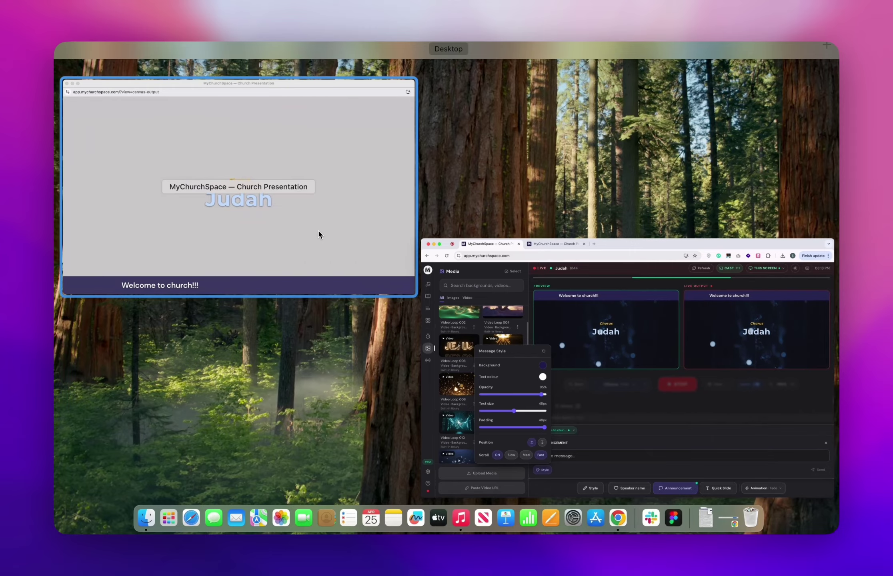
pyautogui.click(319, 233)
pyautogui.hotkey('ctrl', 'Up')
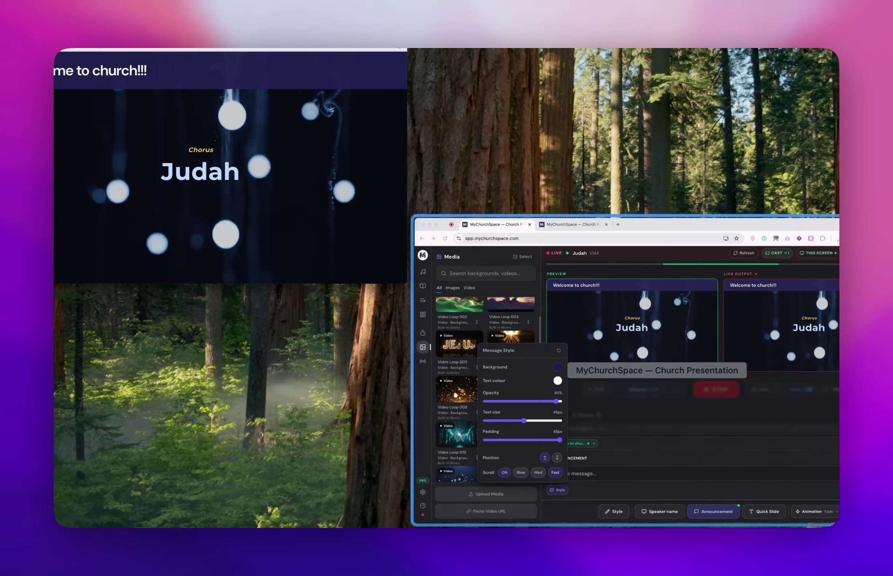
pyautogui.click(667, 434)
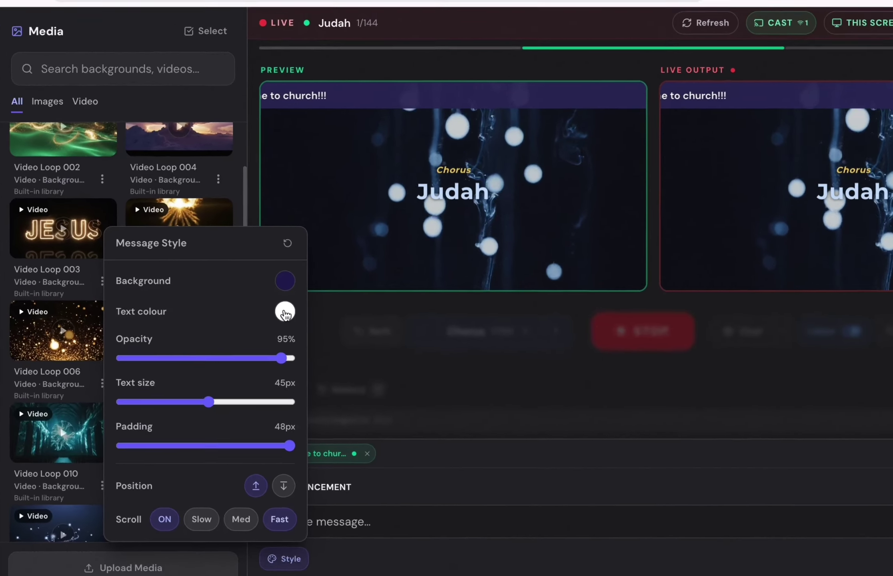
pyautogui.click(284, 305)
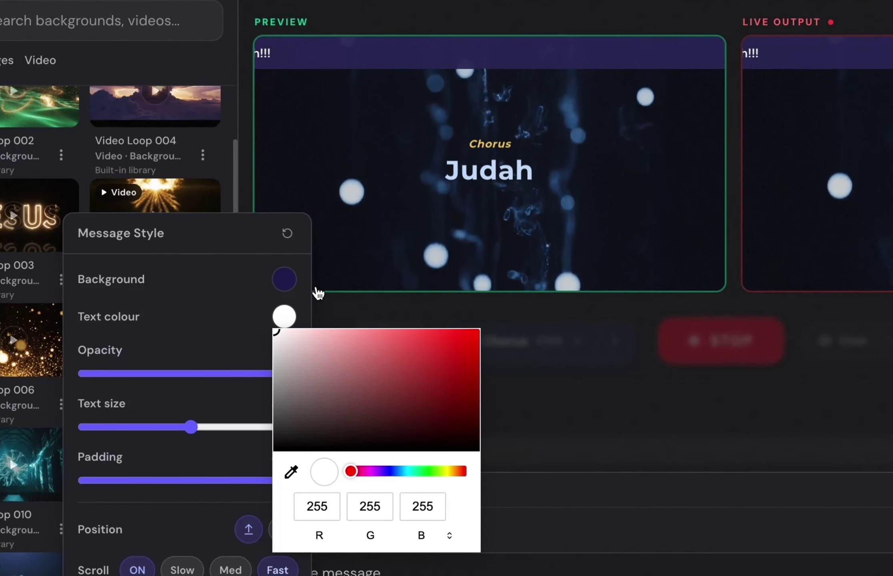
pyautogui.click(216, 287)
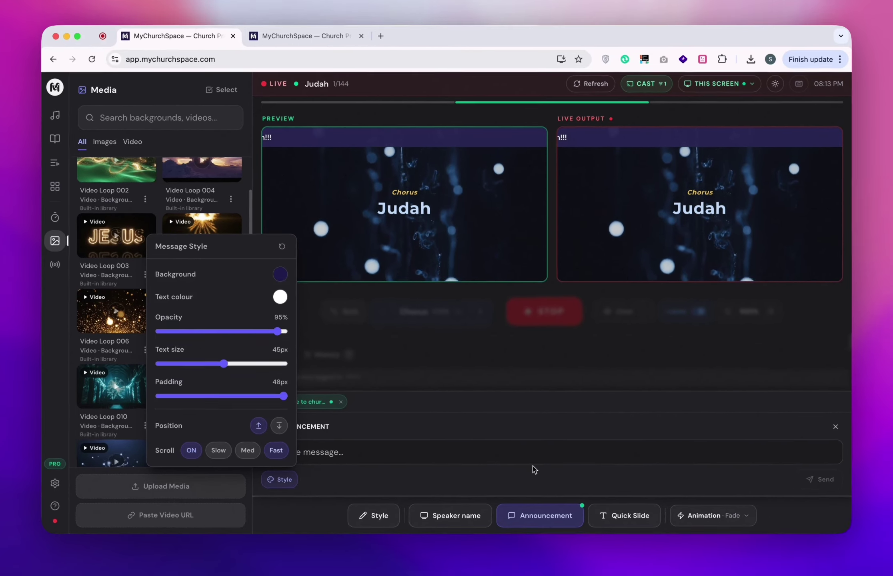
pyautogui.click(535, 472)
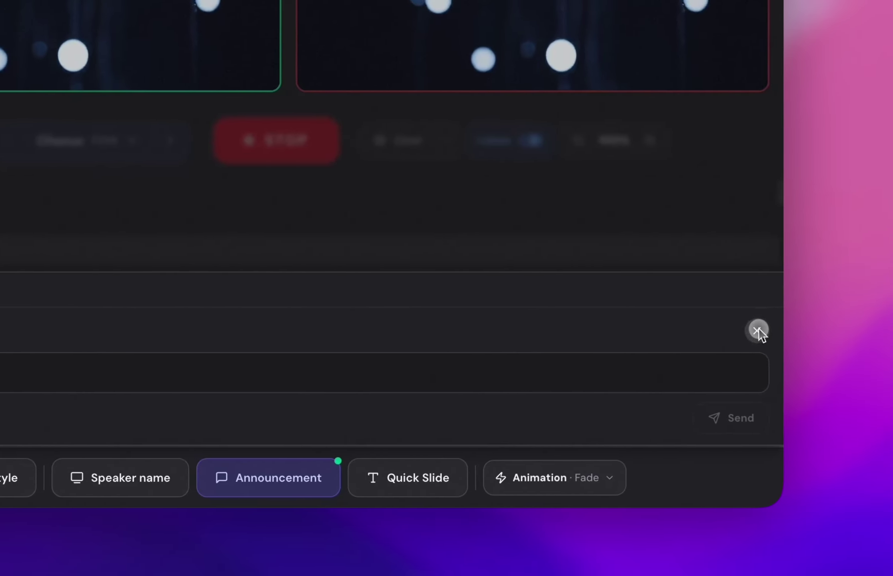
# Glance through the list of chorus slides without changing anything.
pyautogui.click(775, 330)
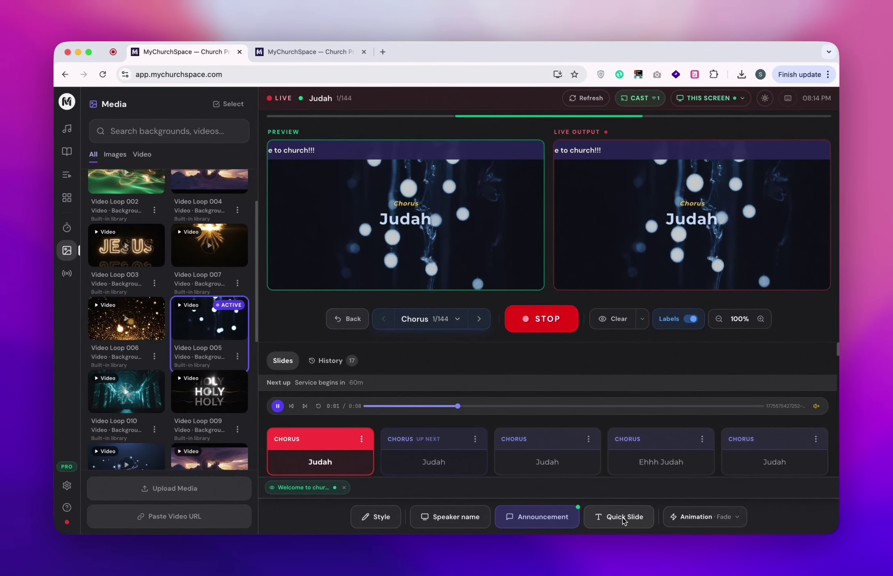
pyautogui.click(457, 318)
pyautogui.click(487, 301)
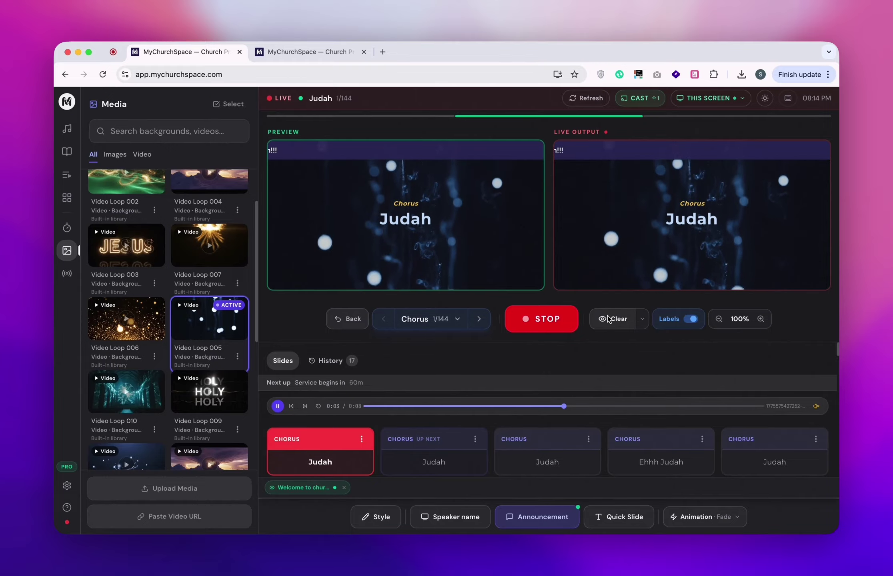
pyautogui.click(457, 318)
pyautogui.press('Escape')
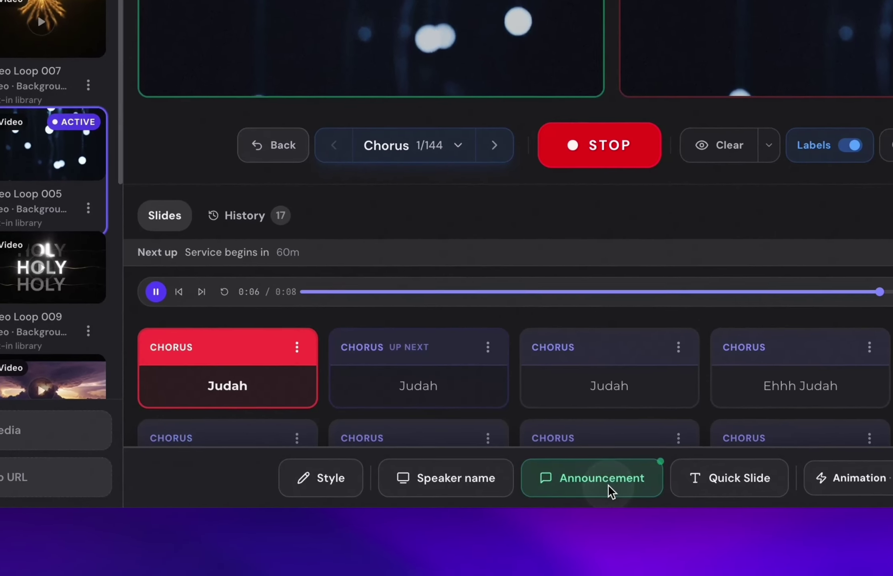
# Remove the welcome banner from the screen and start a quick slide's text.
pyautogui.click(623, 474)
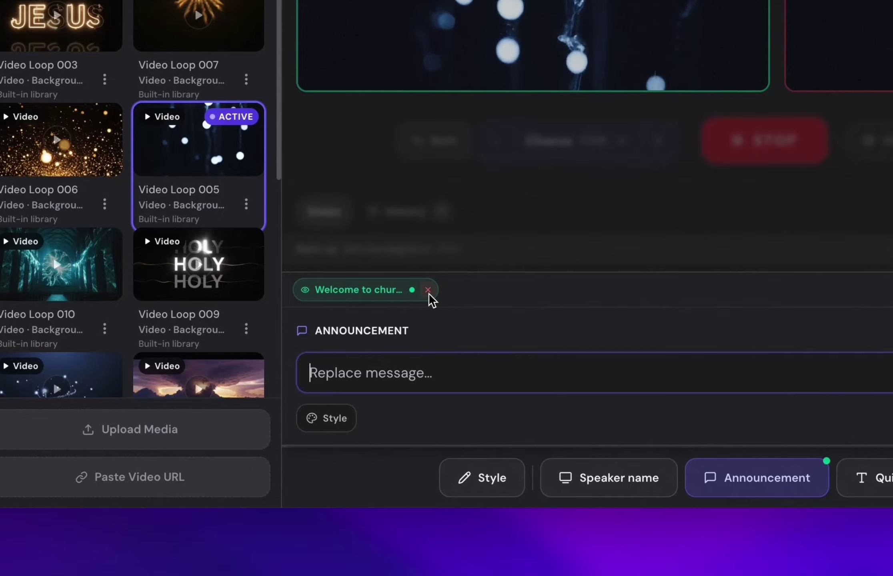
pyautogui.click(430, 289)
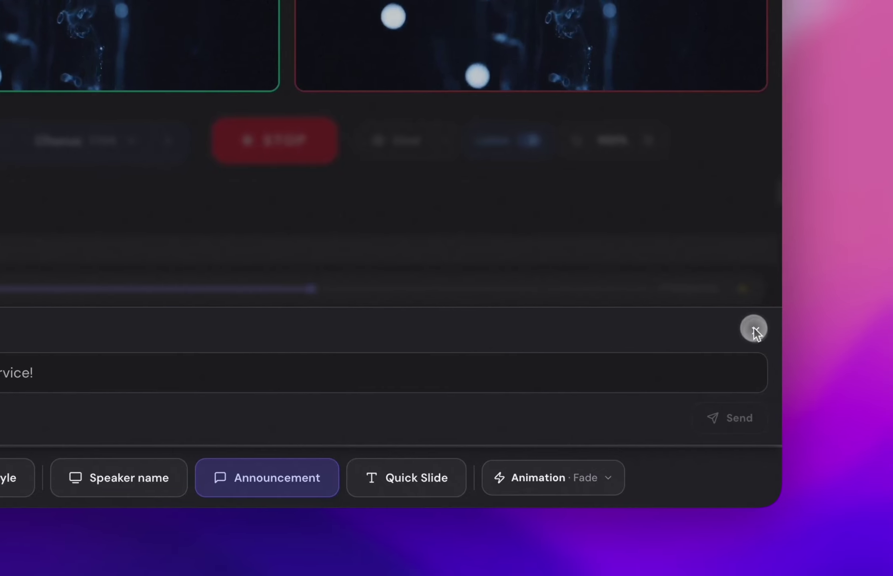
pyautogui.click(824, 331)
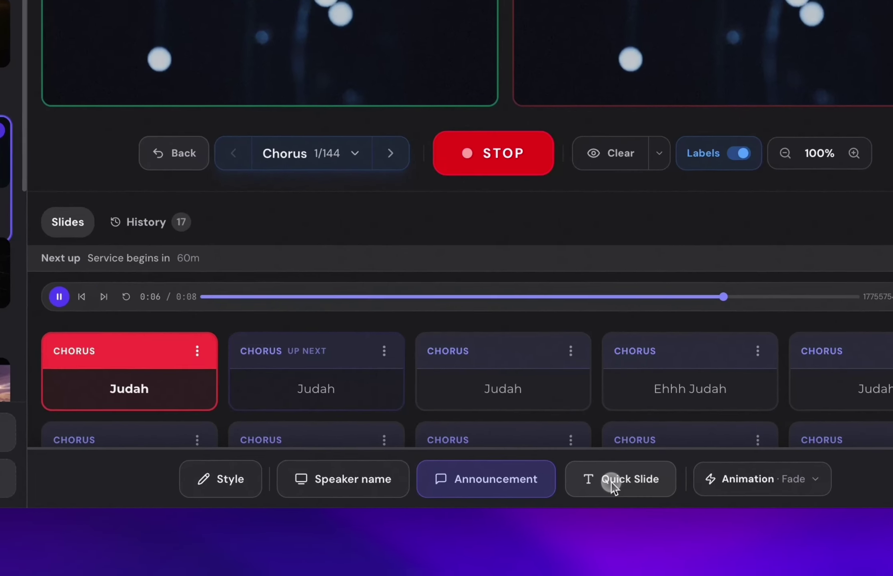
pyautogui.click(618, 516)
pyautogui.click(282, 318)
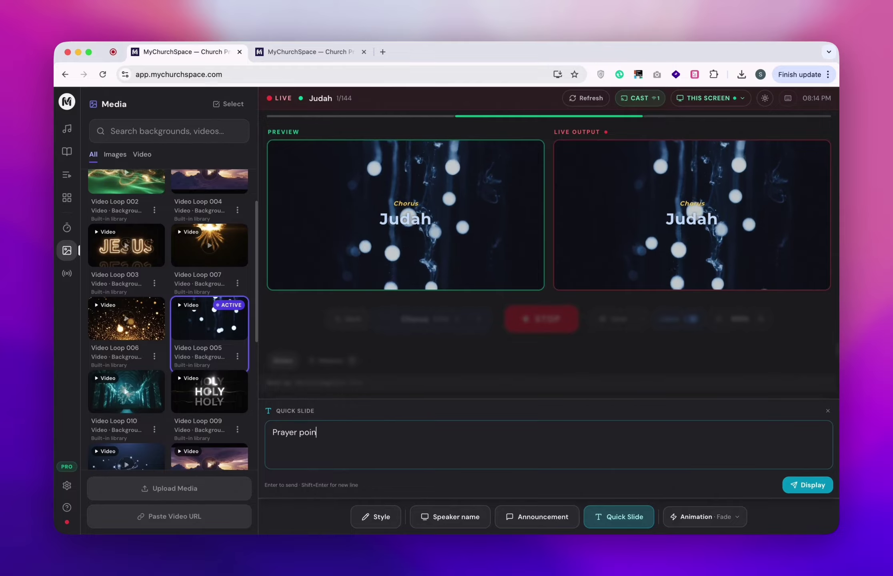
# Put the 'Prayer point / Lets pray that God bless us all' quick slide live and check the output.
pyautogui.write('t')
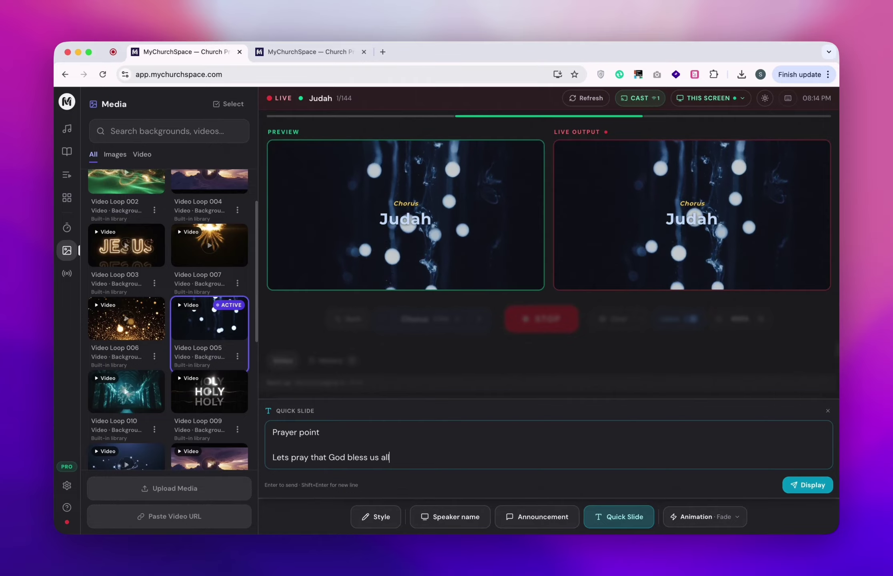
pyautogui.click(807, 484)
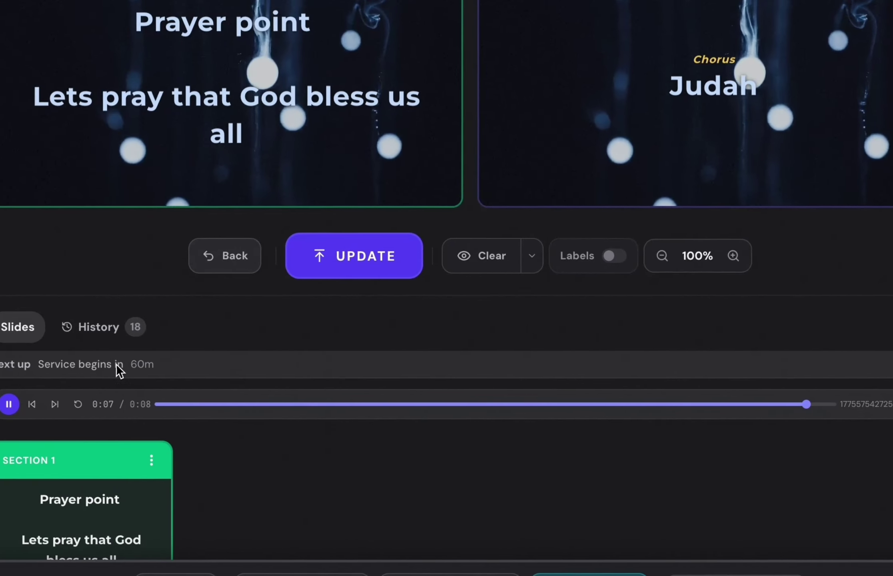
pyautogui.click(389, 261)
pyautogui.hotkey('ctrl', 'Up')
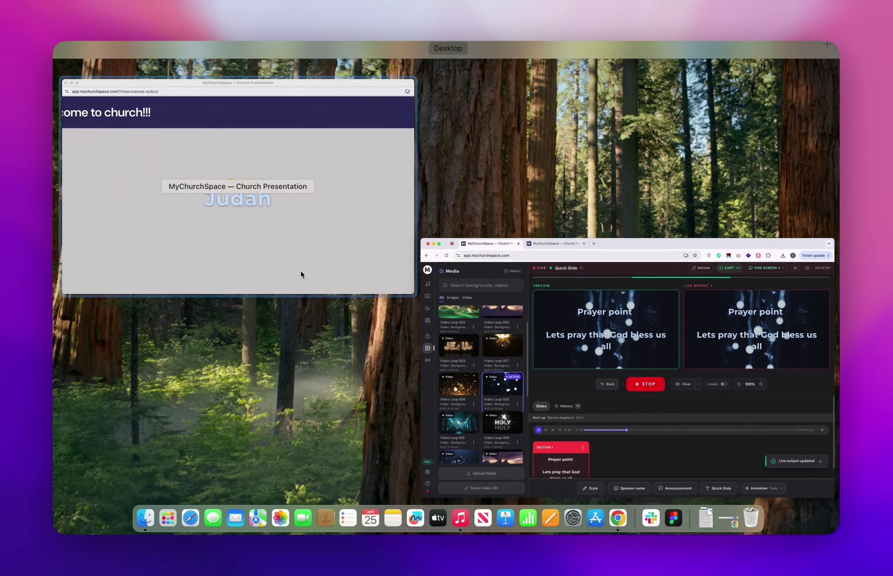
pyautogui.click(301, 272)
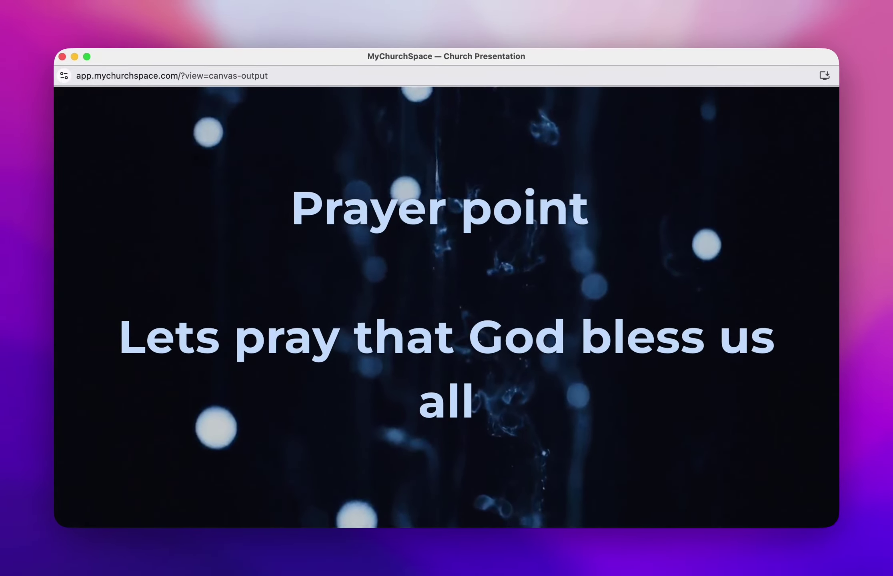
pyautogui.hotkey('ctrl', 'Up')
pyautogui.click(554, 475)
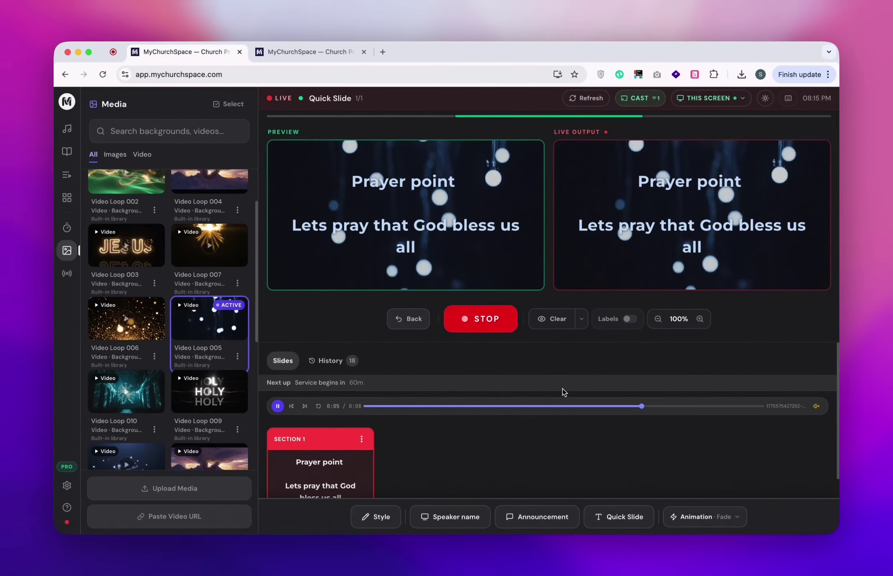
pyautogui.click(618, 514)
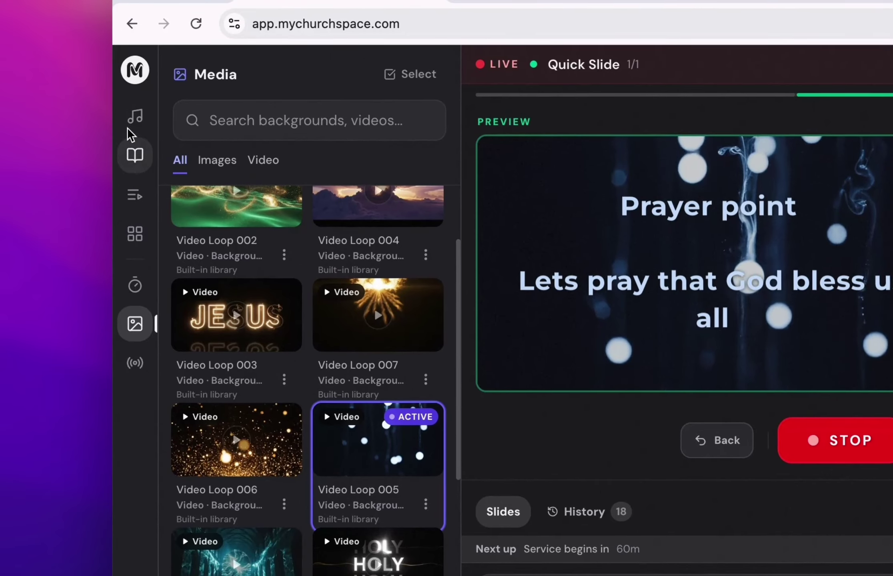
# Load the song Judah from the Song Bank into the preview.
pyautogui.click(126, 56)
pyautogui.click(300, 173)
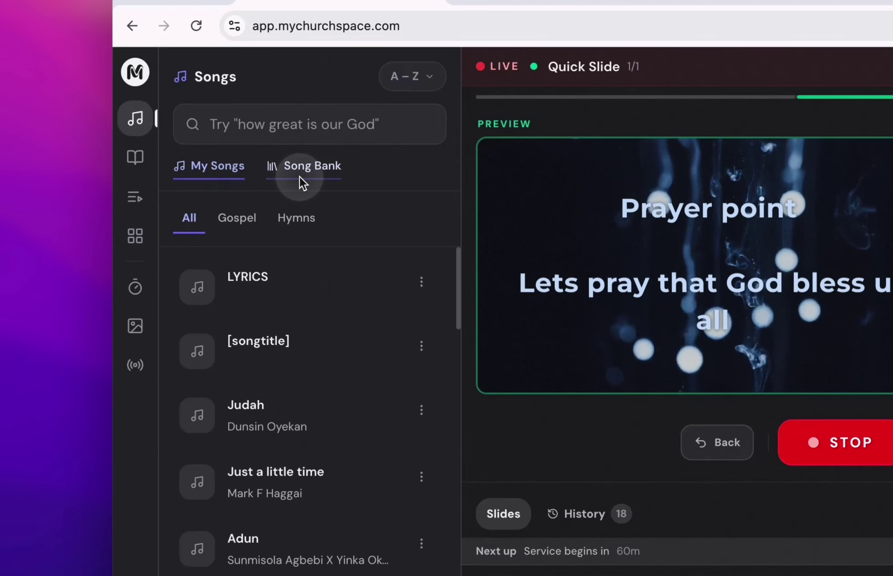
pyautogui.click(284, 405)
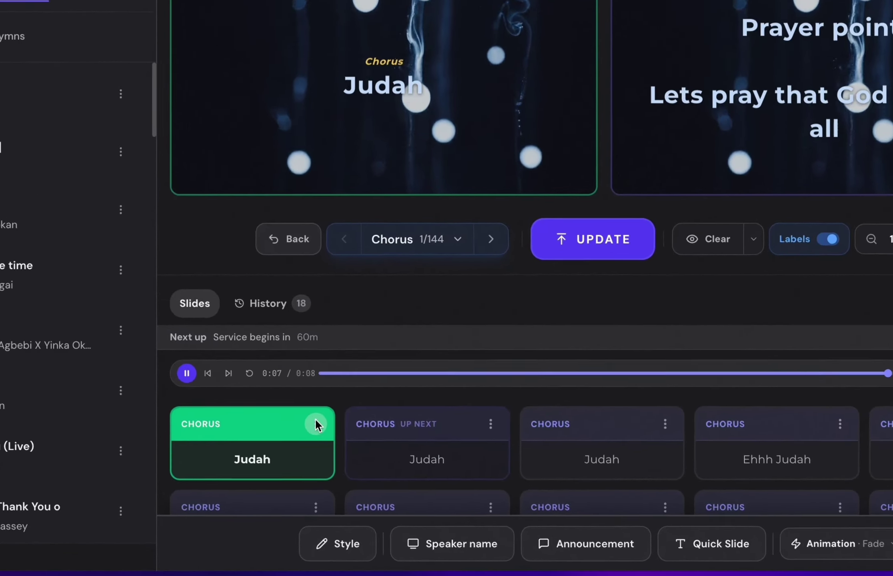
# Edit the first Judah chorus slide to read 'Judah x2' and send it live.
pyautogui.click(361, 439)
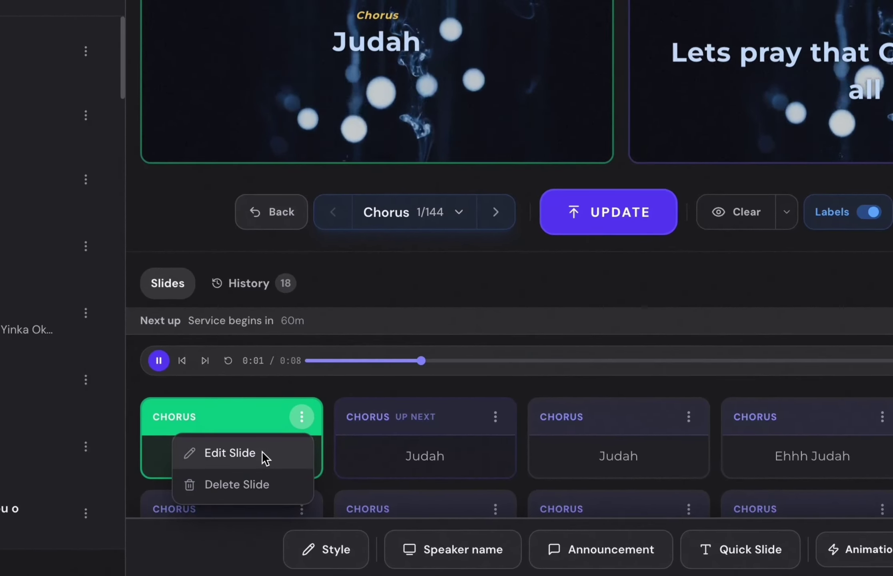
pyautogui.click(261, 450)
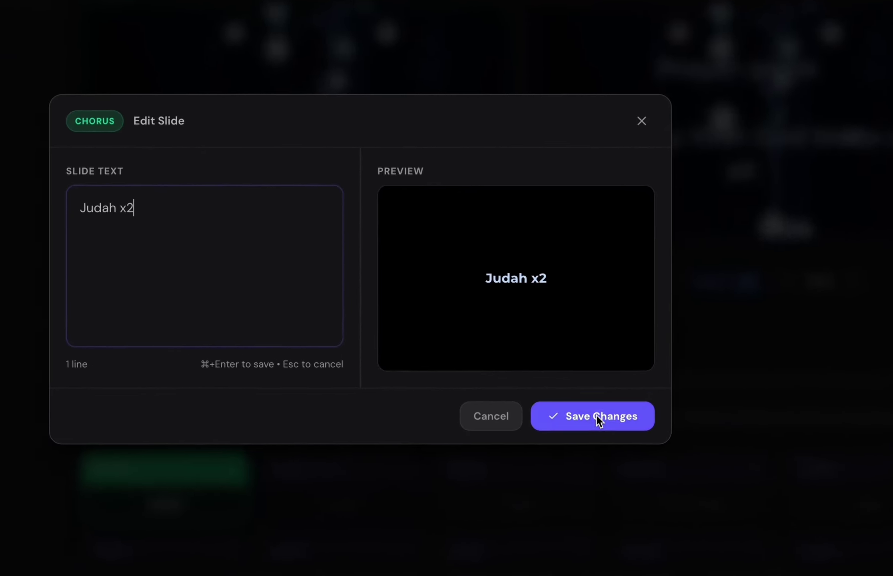
pyautogui.click(600, 406)
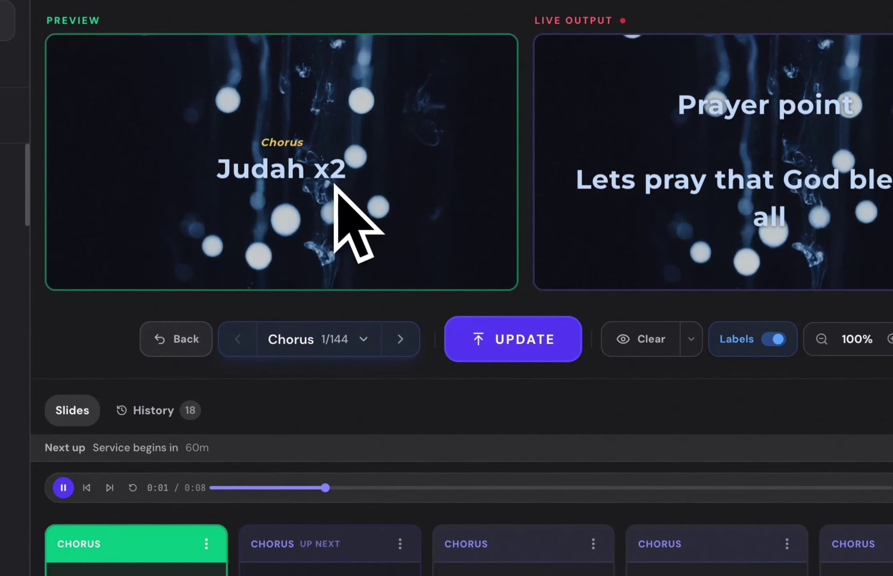
pyautogui.click(516, 339)
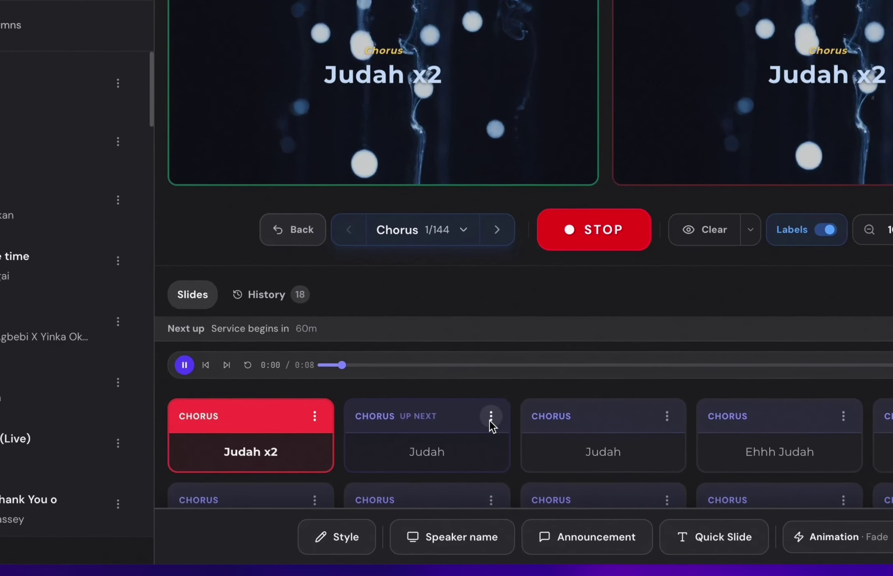
# Load Leviticus 18:2 (KJV) into the preview, opening its editor and cancelling without changes.
pyautogui.click(475, 440)
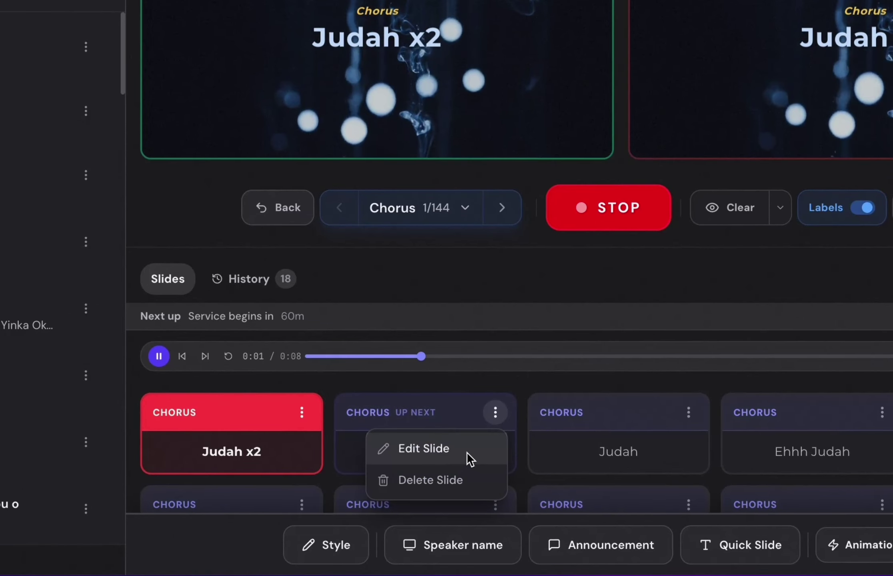
pyautogui.click(513, 283)
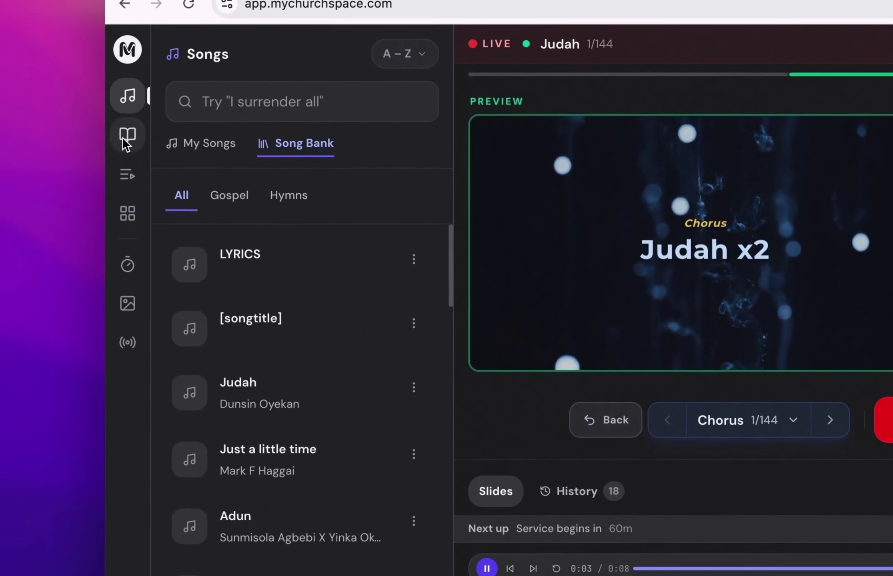
pyautogui.click(130, 157)
pyautogui.click(358, 343)
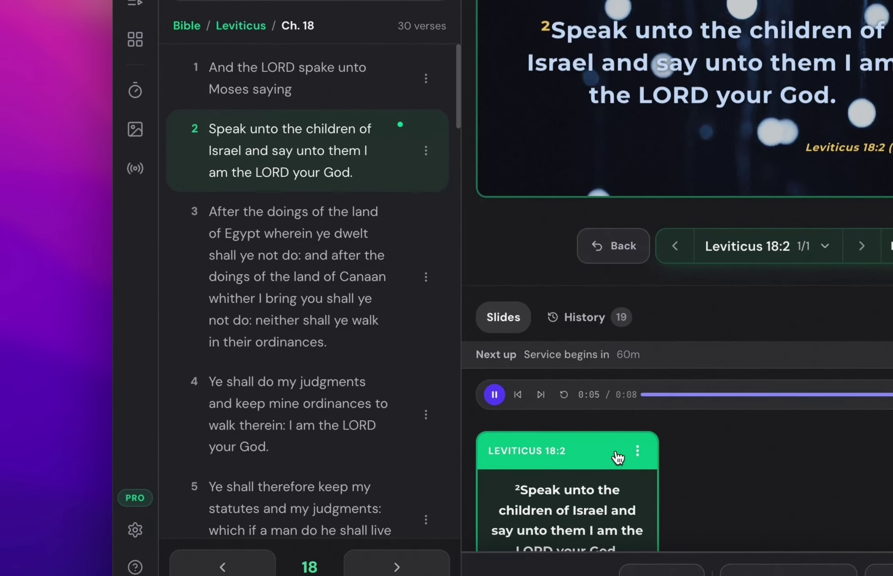
pyautogui.click(638, 451)
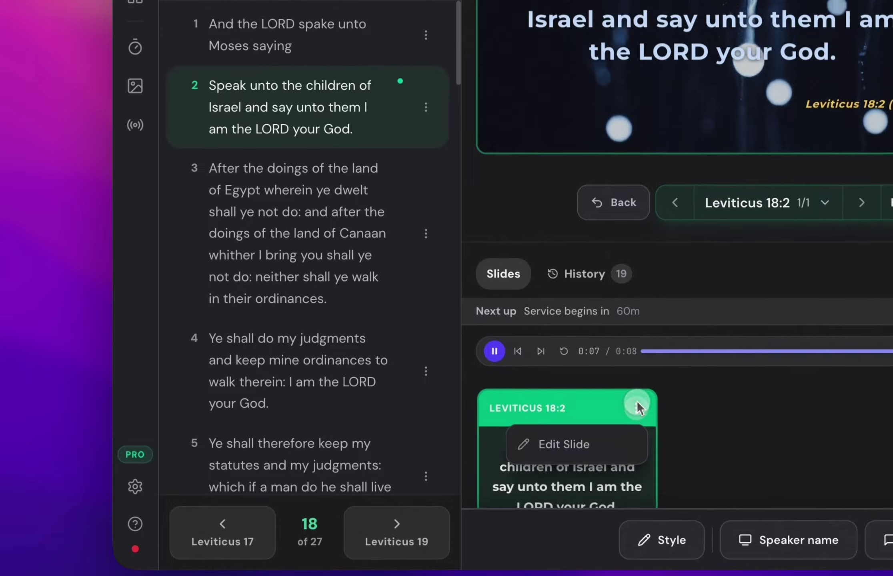
pyautogui.click(601, 437)
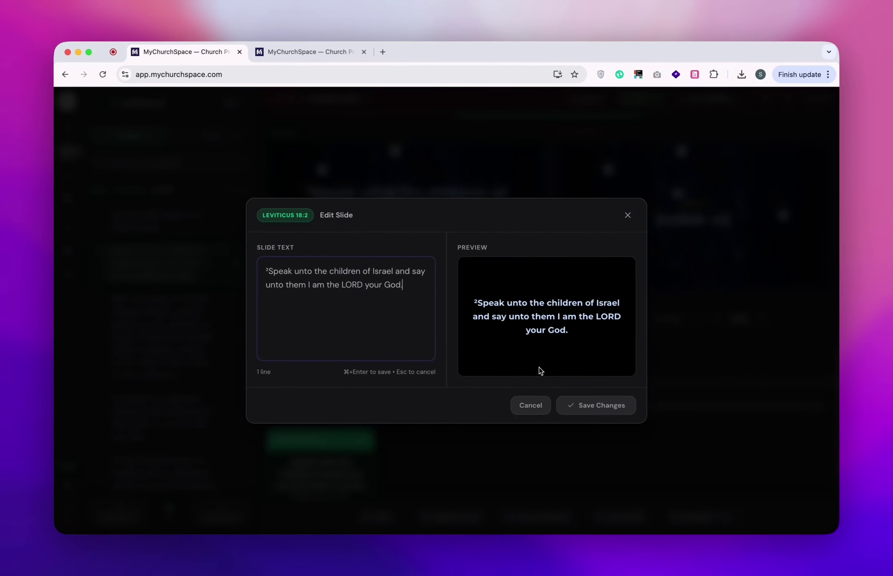
pyautogui.click(541, 411)
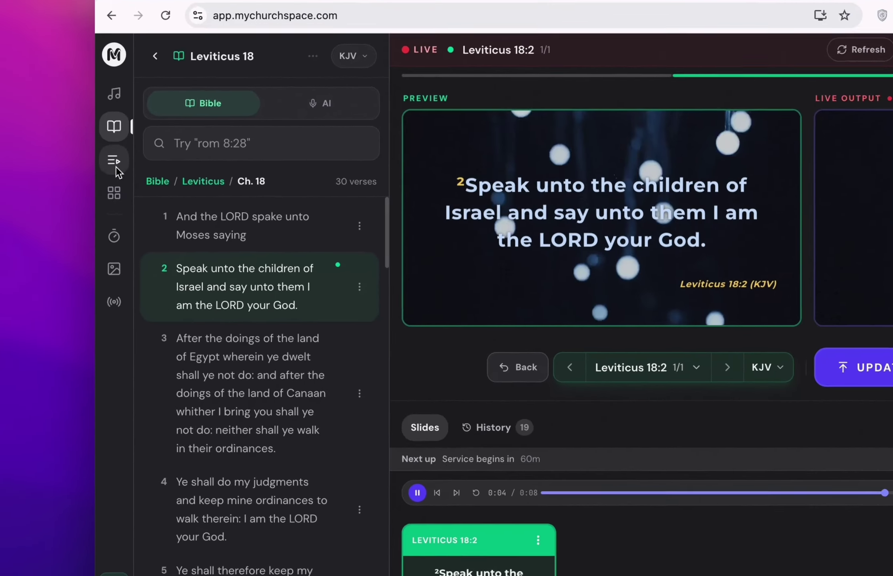
# Browse the Playlist, Slides, Media, Streaming panels and transition animations, then open the Songs library.
pyautogui.click(68, 178)
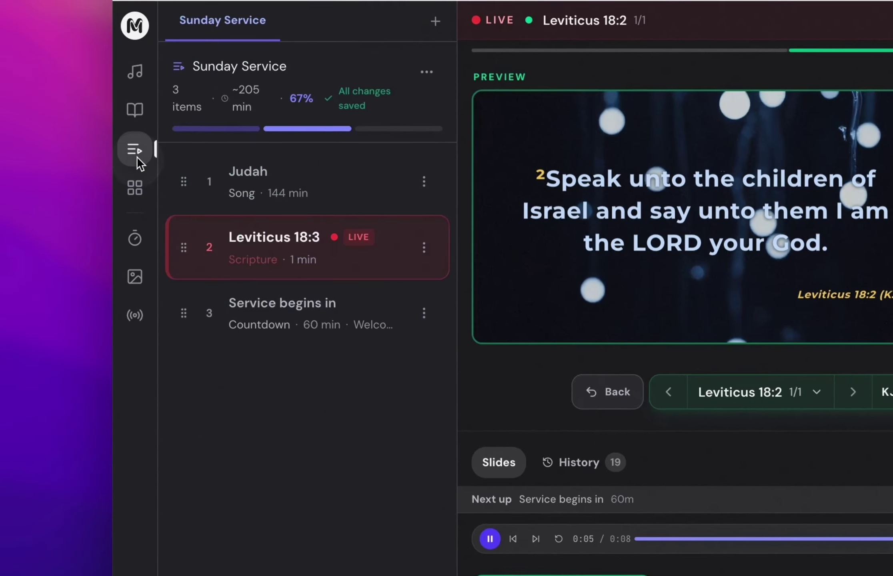
pyautogui.click(136, 196)
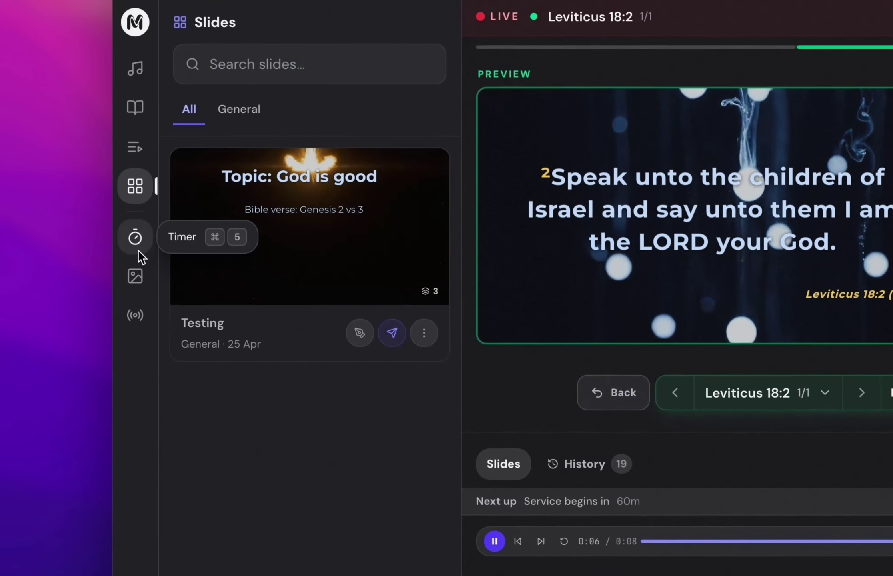
pyautogui.click(136, 282)
pyautogui.click(137, 322)
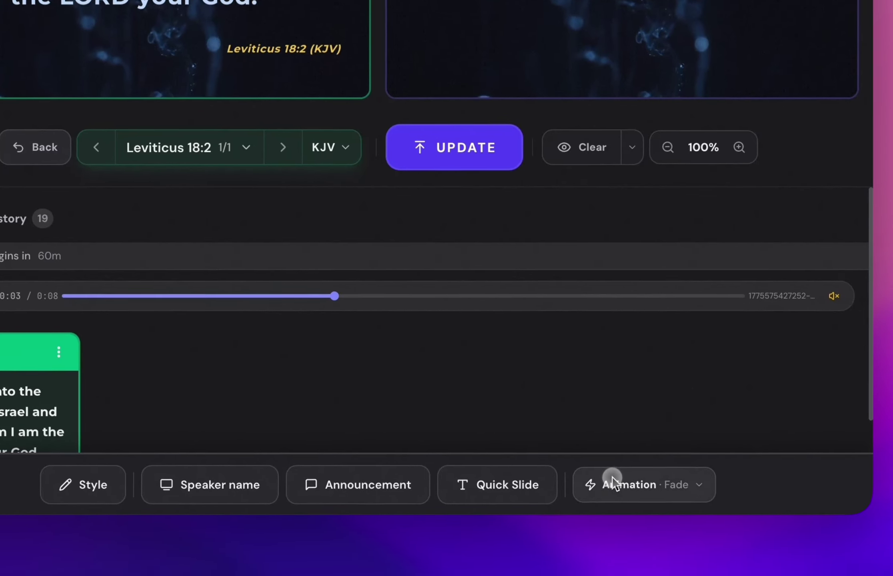
pyautogui.click(611, 478)
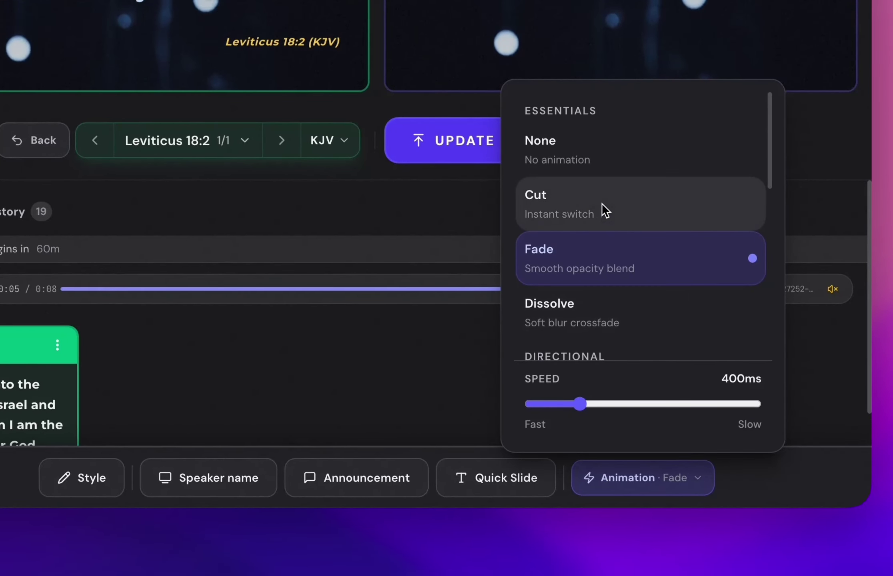
pyautogui.scroll(-5, 597, 308)
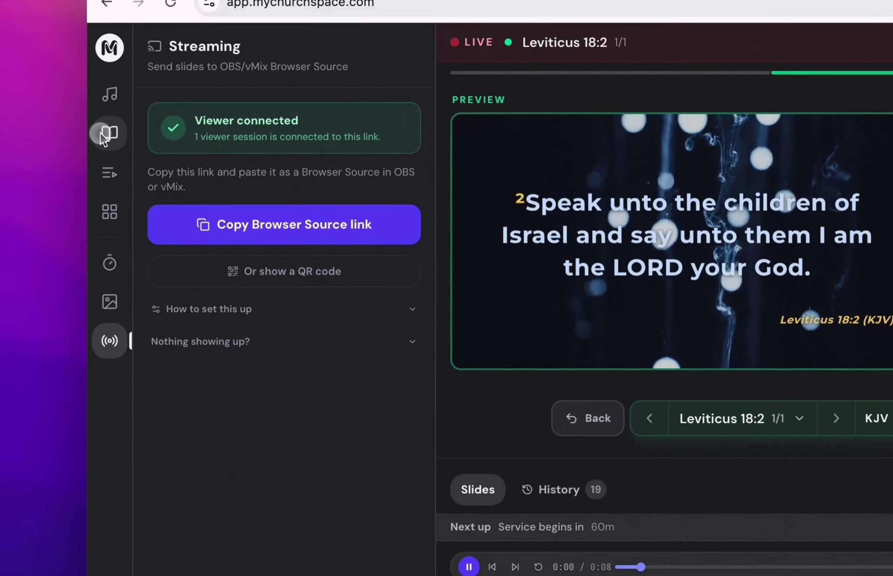
pyautogui.click(101, 135)
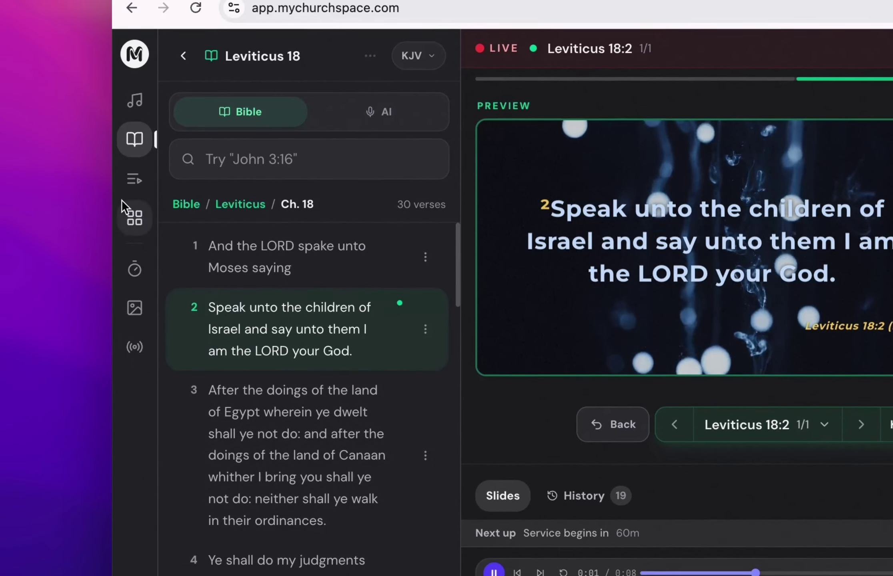
pyautogui.click(135, 99)
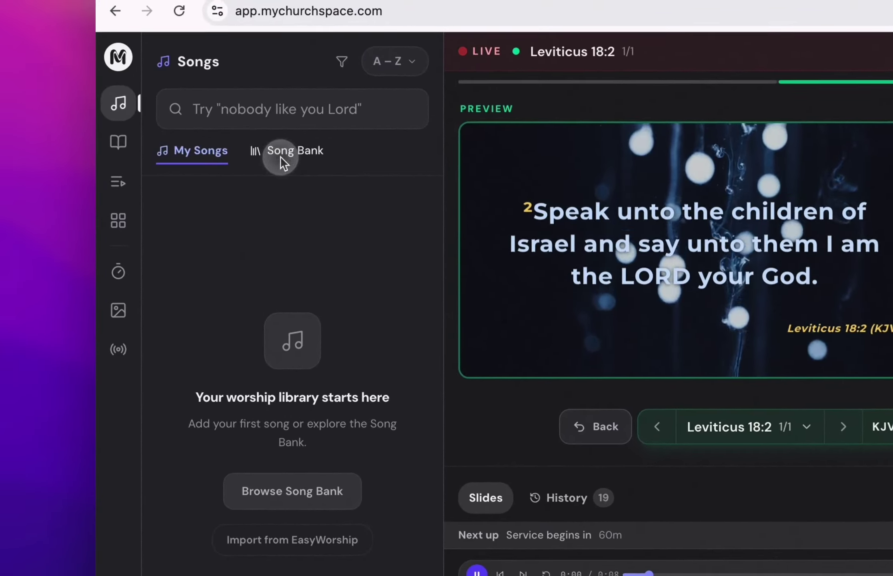
# Load 'Your grace is enough' from the Song Bank and send its 'What a life to live' chorus live.
pyautogui.click(165, 156)
pyautogui.scroll(-10, 215, 506)
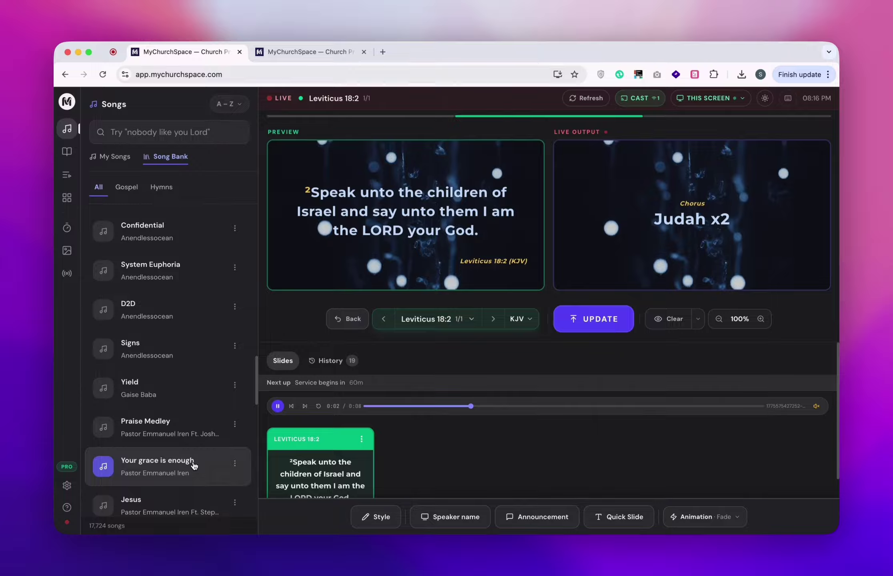
pyautogui.scroll(-5, 194, 465)
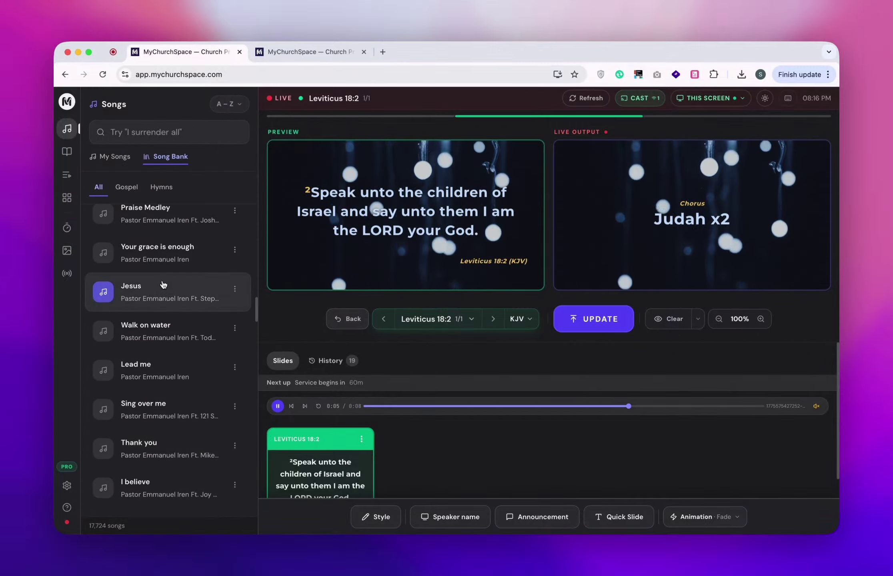
pyautogui.click(177, 260)
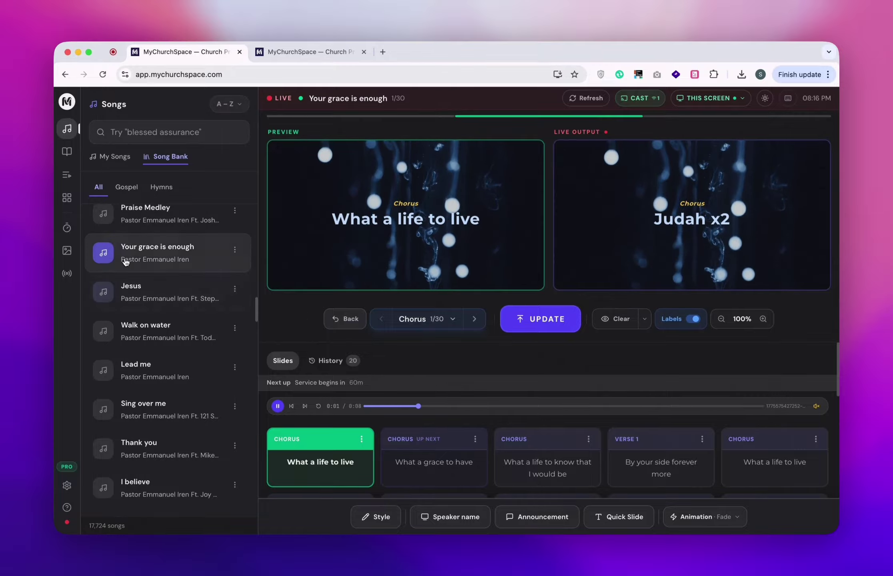
pyautogui.click(394, 311)
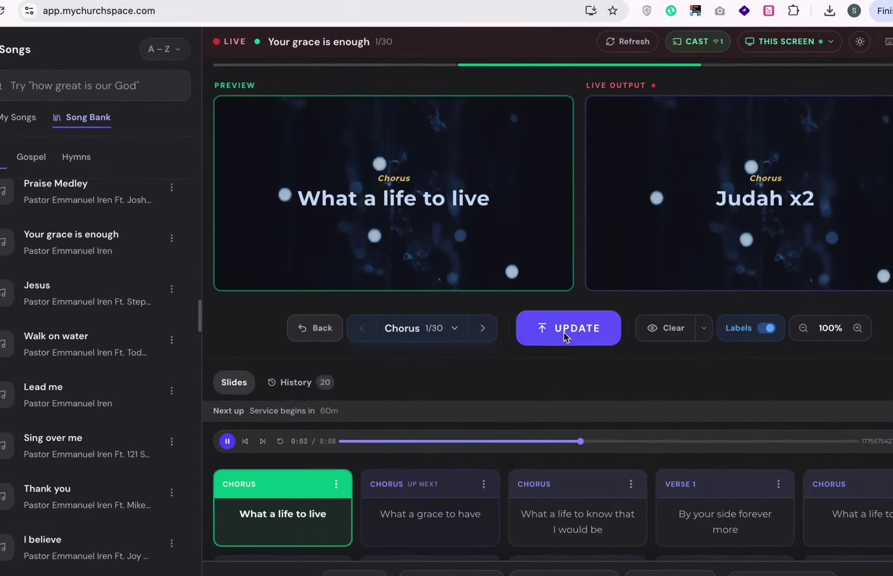
pyautogui.click(536, 321)
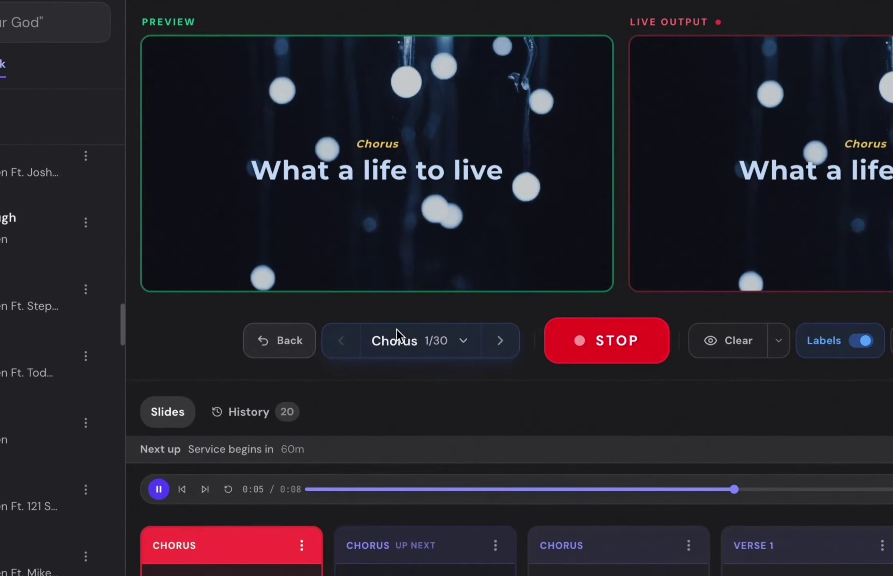
pyautogui.click(396, 328)
pyautogui.press('Escape')
# Send 'What a grace to have' live and set slide transitions to Zoom In.
pyautogui.click(494, 574)
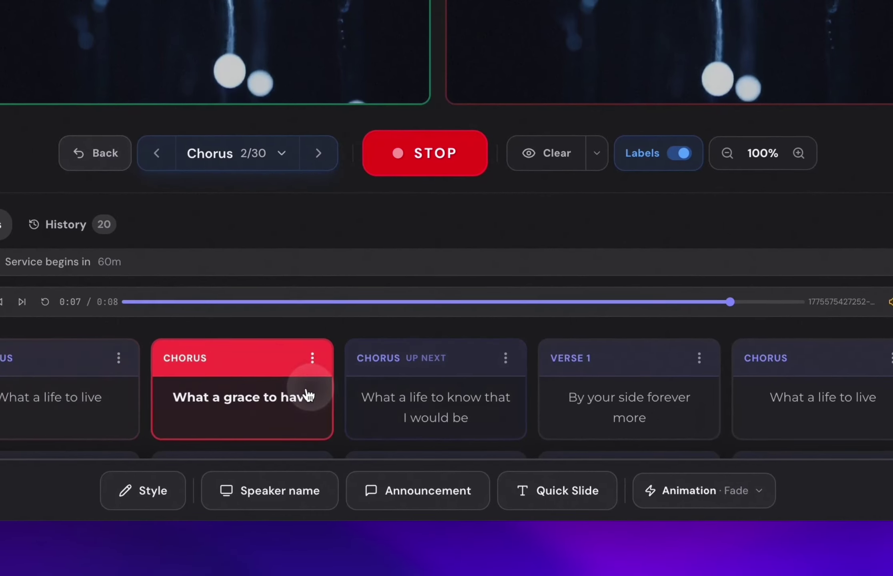
pyautogui.scroll(-8, 580, 395)
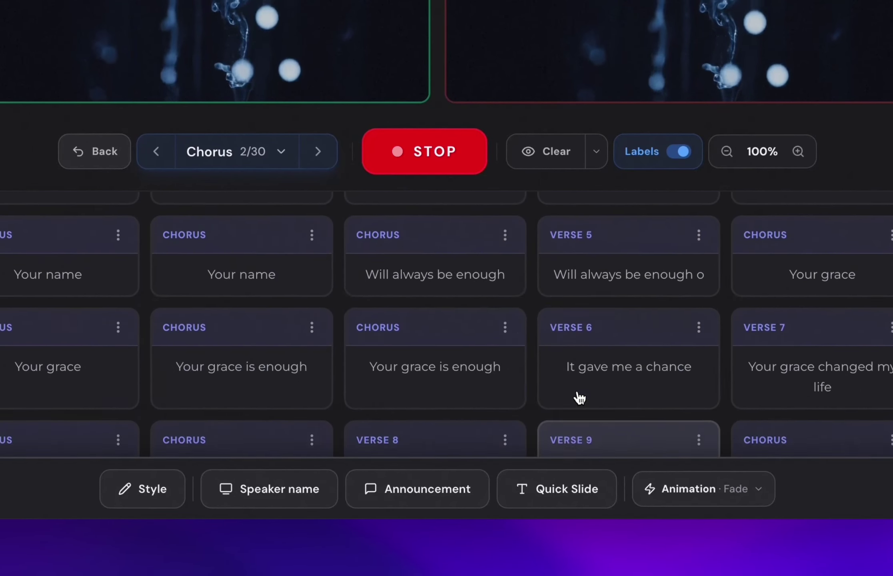
pyautogui.scroll(8, 579, 398)
pyautogui.click(689, 490)
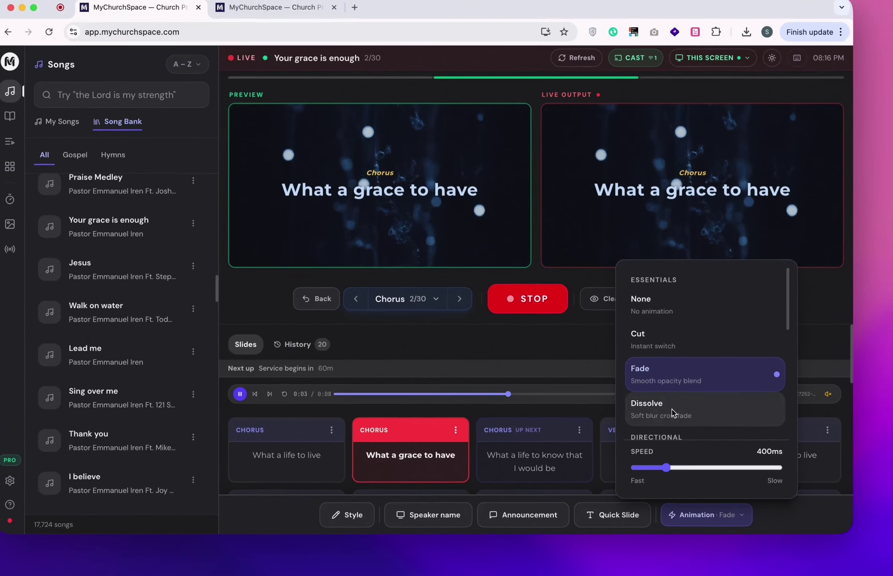
pyautogui.scroll(-5, 745, 408)
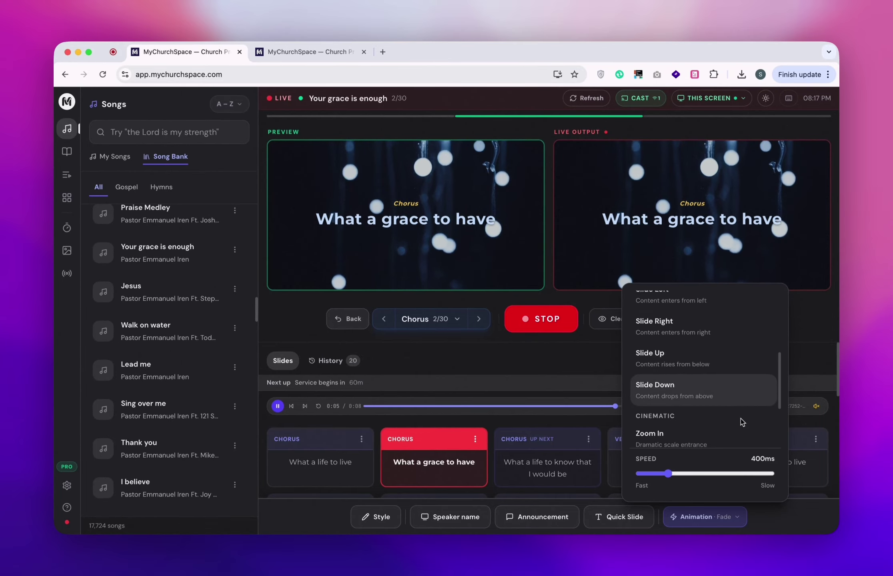
pyautogui.scroll(-3, 741, 418)
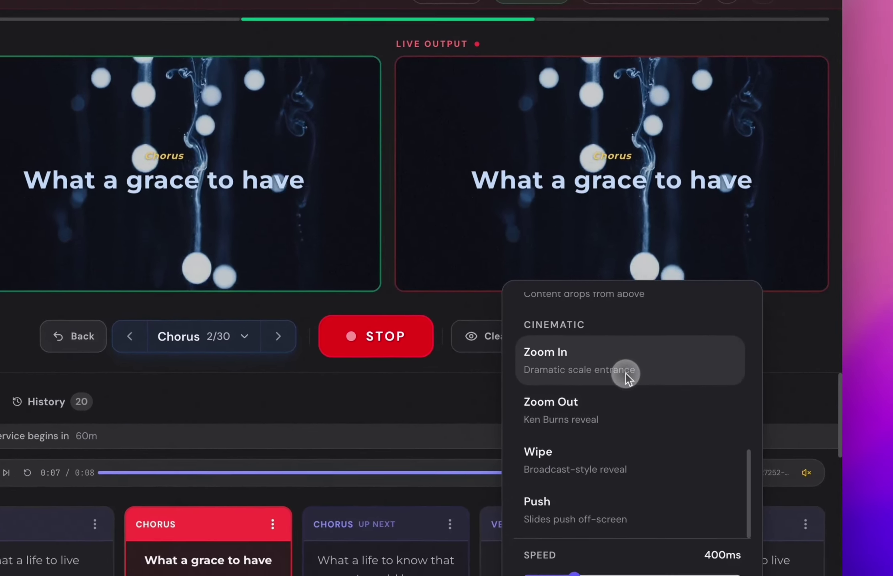
pyautogui.click(626, 373)
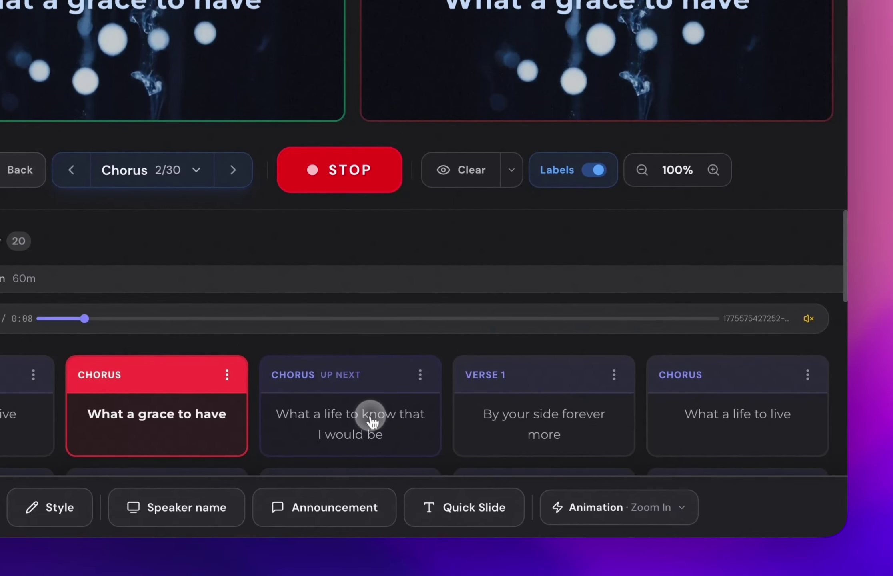
# Step the live song through 'What a life to know', Verse 1, Chorus and Verse 2 slides.
pyautogui.click(388, 560)
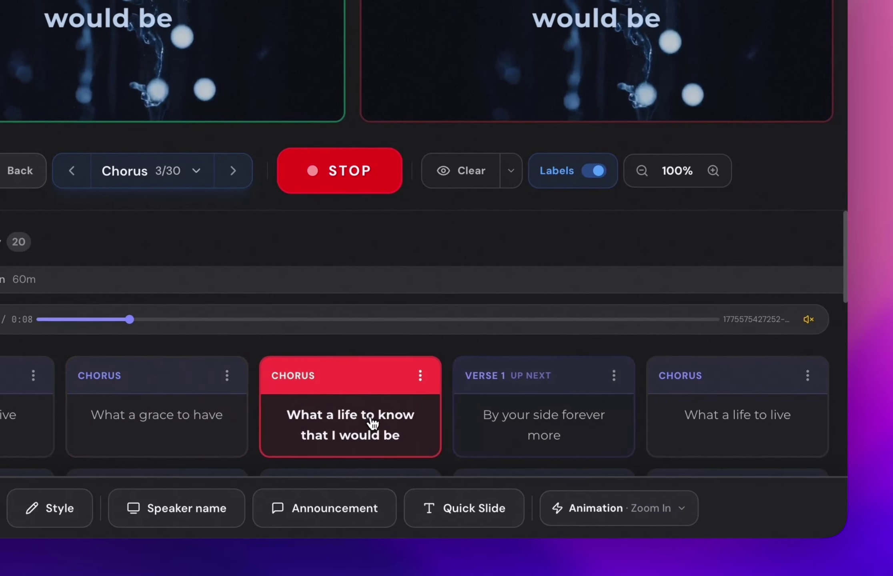
pyautogui.click(563, 438)
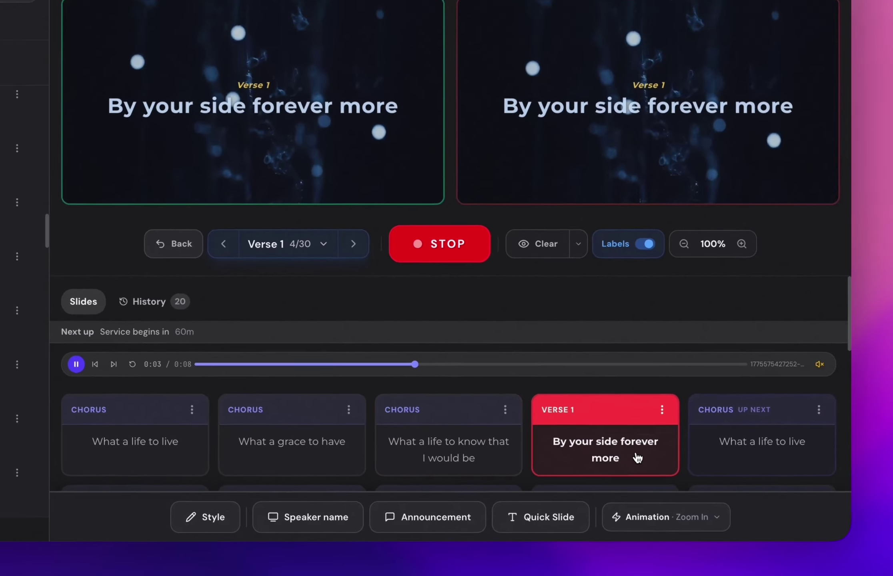
pyautogui.press('Right')
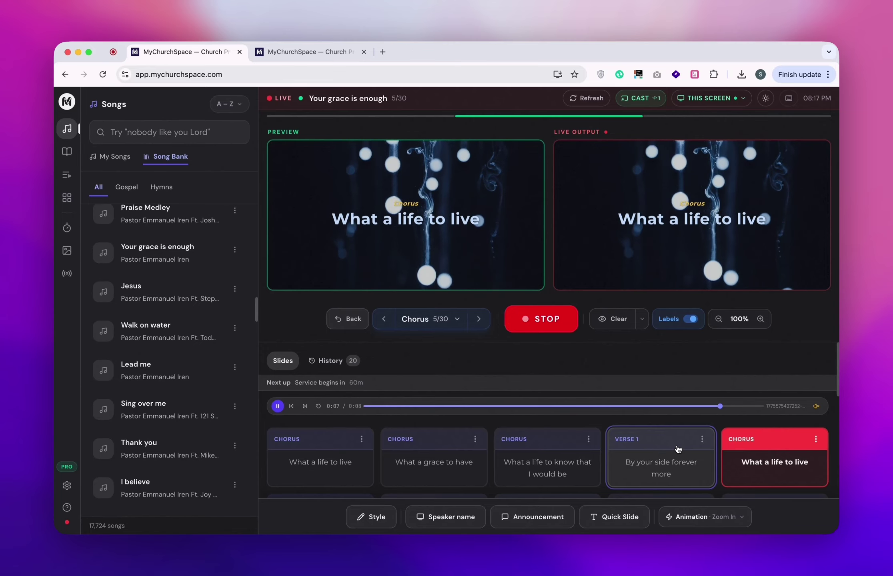
pyautogui.press('Right')
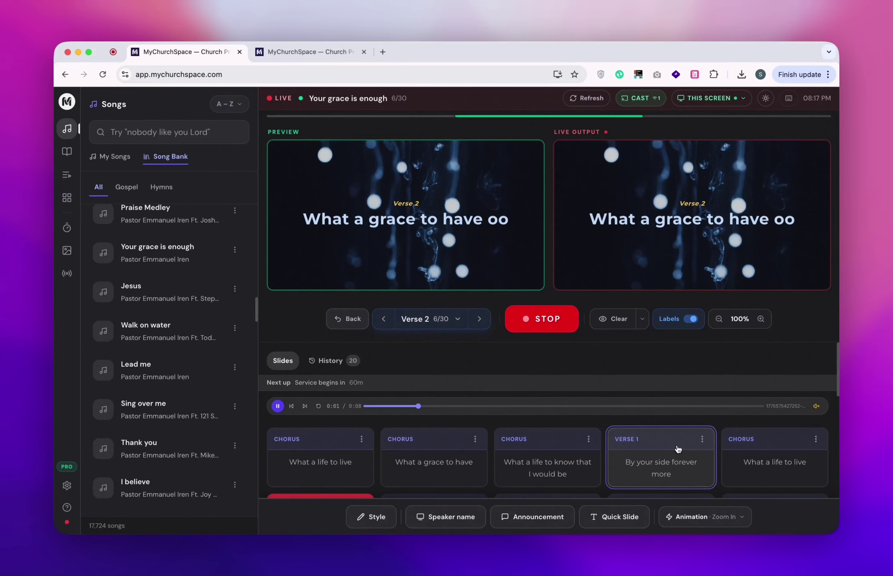
pyautogui.press('Right')
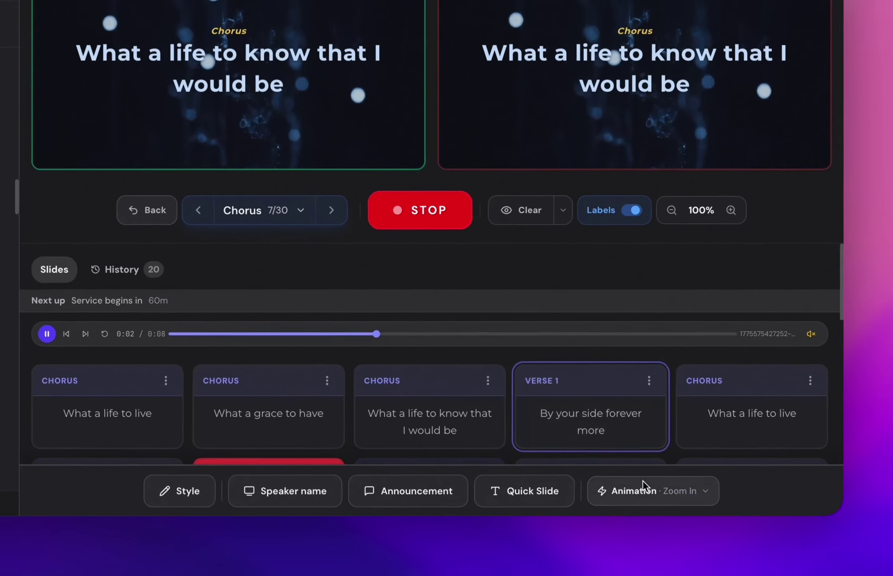
# Switch slide transitions to Slide Right and advance the live song one slide.
pyautogui.click(704, 515)
pyautogui.scroll(-3, 721, 405)
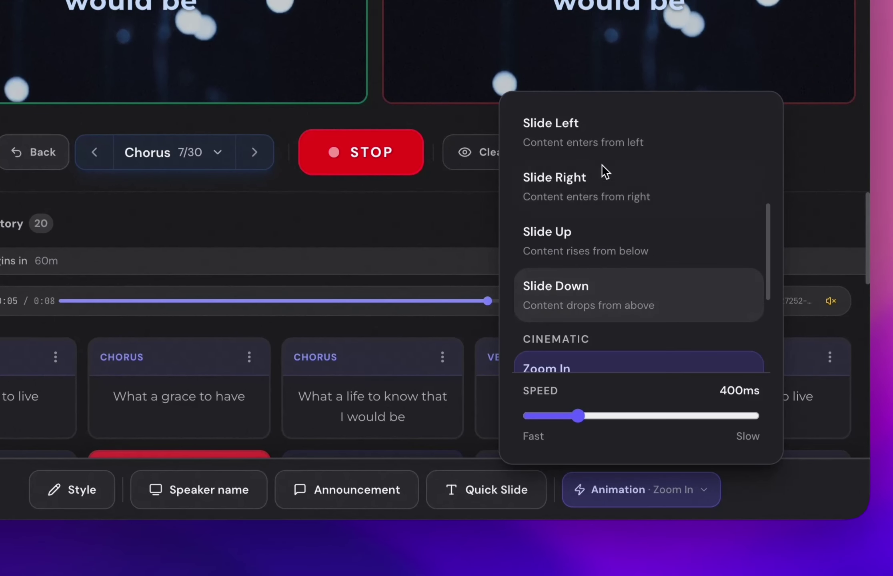
pyautogui.click(590, 185)
pyautogui.press('Right')
pyautogui.press('Right')
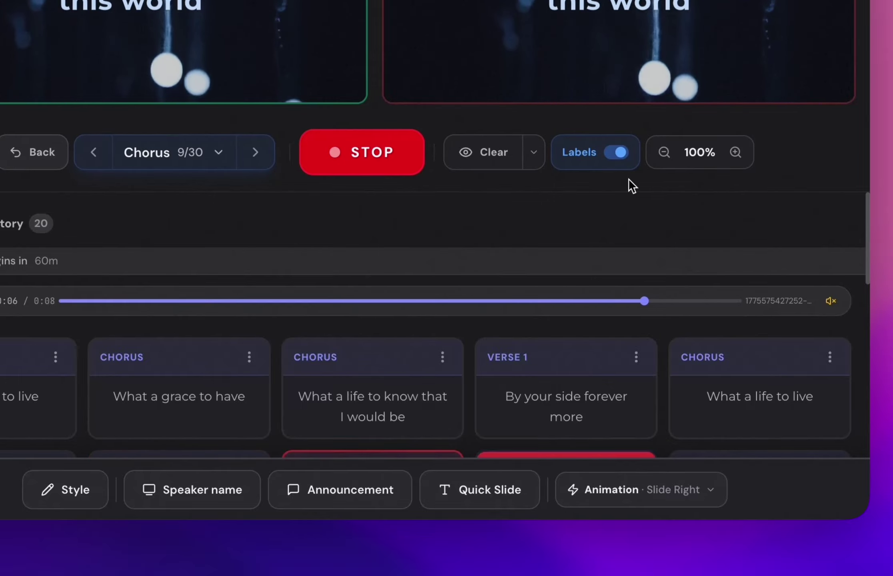
# Slow the transition speed to 1500ms and set the animation back to Fade.
pyautogui.click(637, 491)
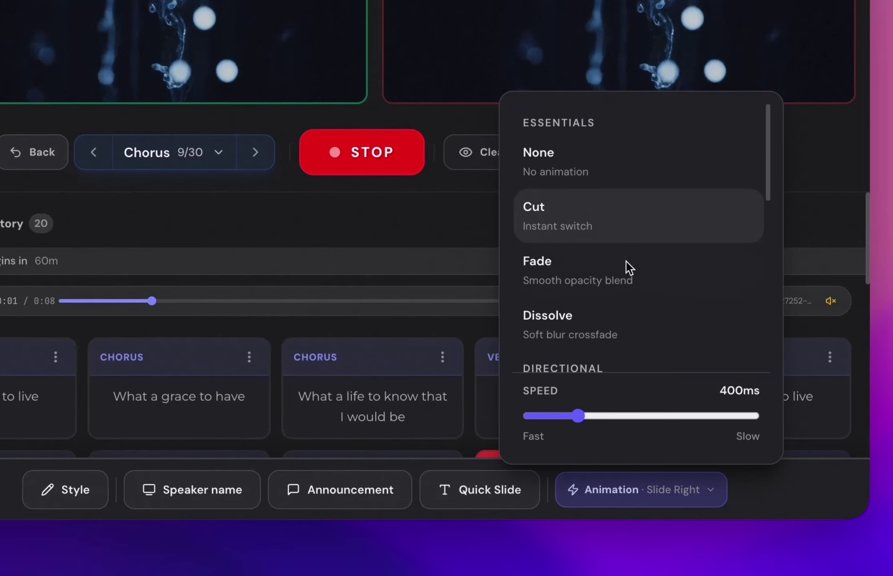
pyautogui.scroll(-5, 625, 265)
pyautogui.moveTo(580, 405); pyautogui.dragTo(754, 402)
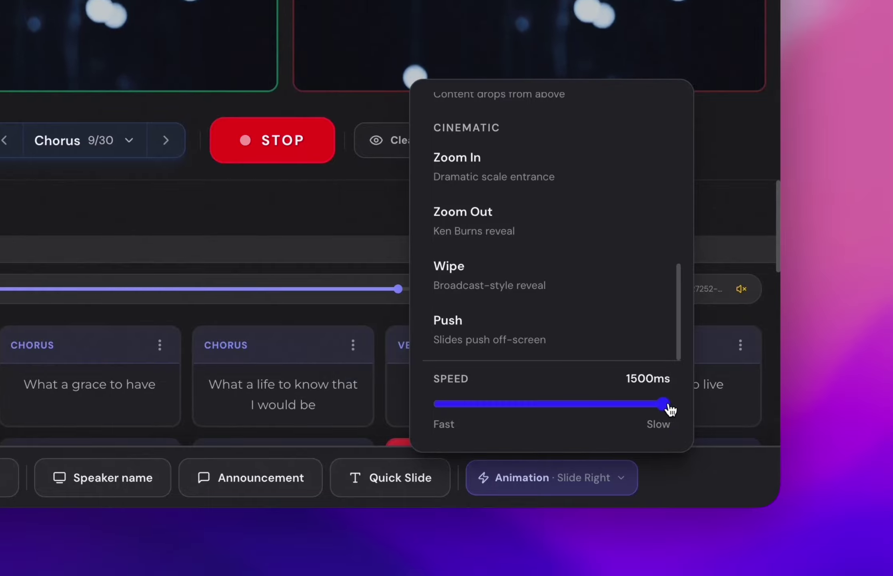
pyautogui.moveTo(661, 412); pyautogui.dragTo(408, 448)
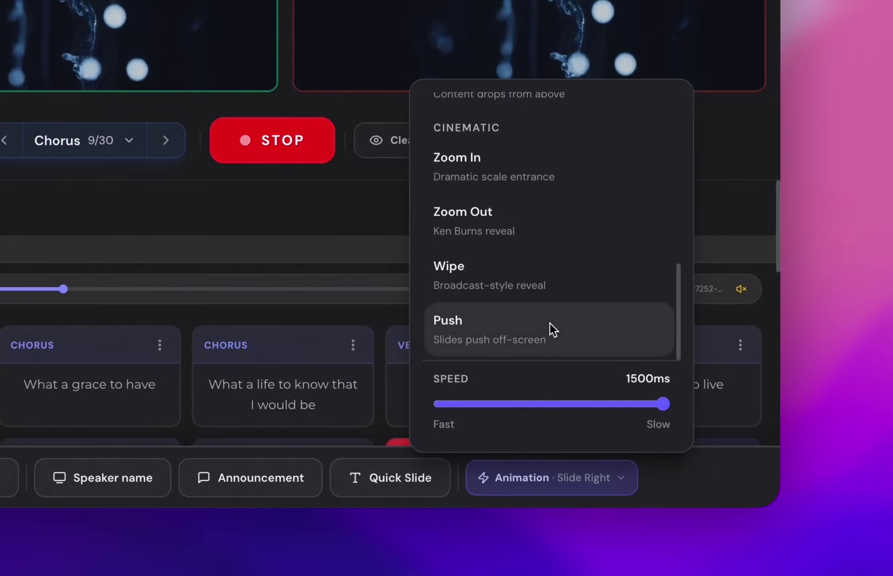
pyautogui.scroll(5, 552, 320)
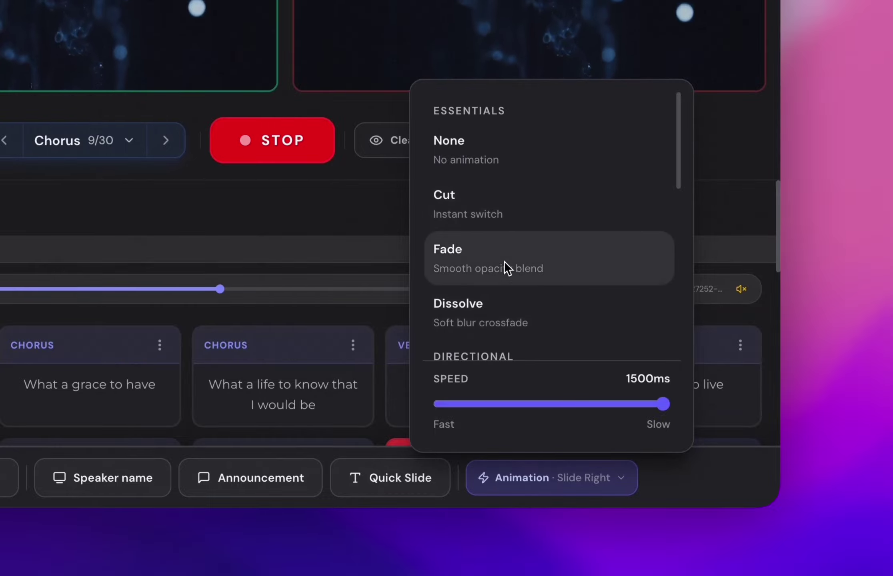
pyautogui.click(503, 264)
pyautogui.click(551, 477)
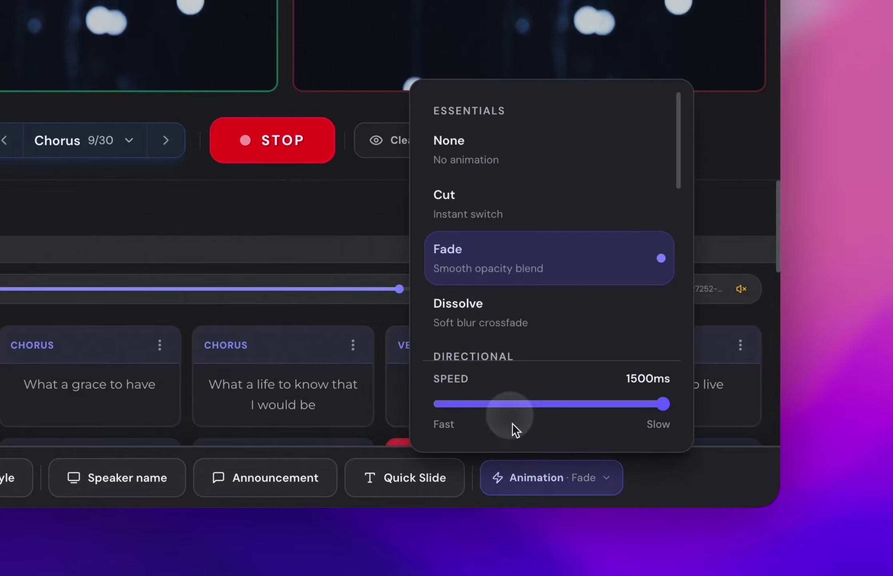
pyautogui.scroll(-10, 508, 256)
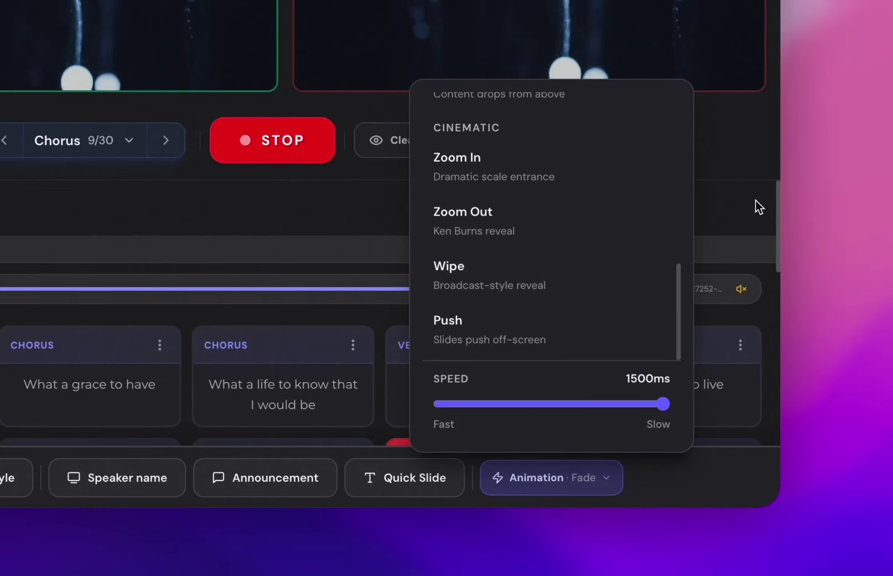
pyautogui.click(753, 202)
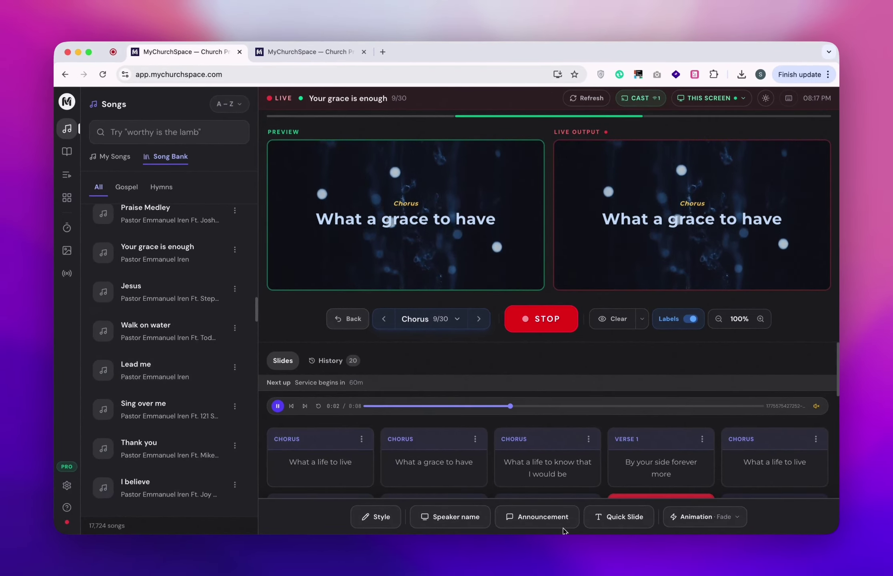
pyautogui.scroll(-3, 709, 407)
pyautogui.scroll(3, 680, 399)
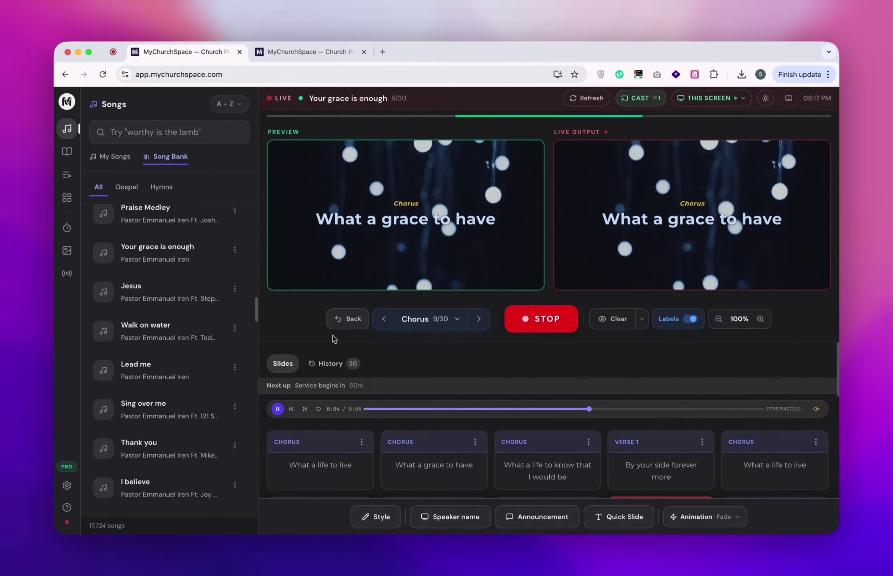
pyautogui.click(326, 361)
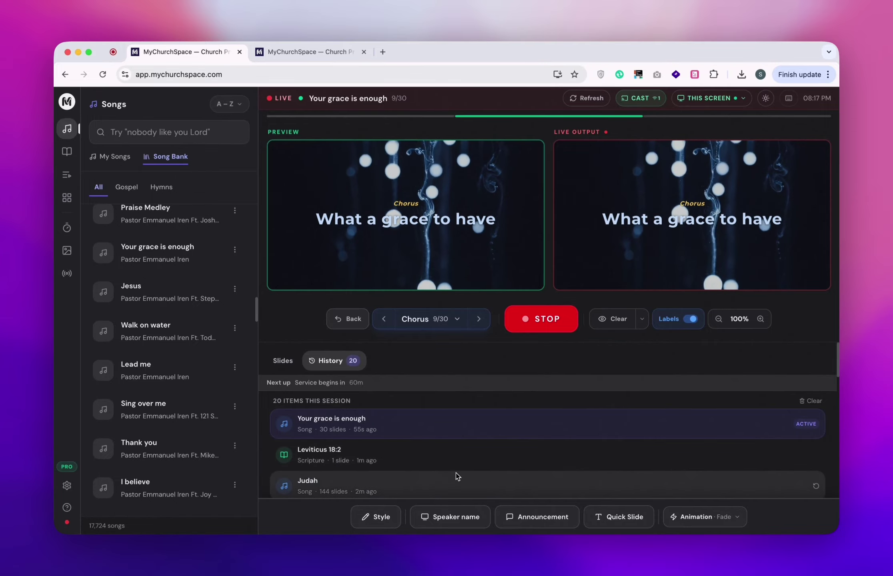
pyautogui.scroll(-2, 532, 475)
pyautogui.scroll(-5, 531, 475)
pyautogui.scroll(5, 532, 475)
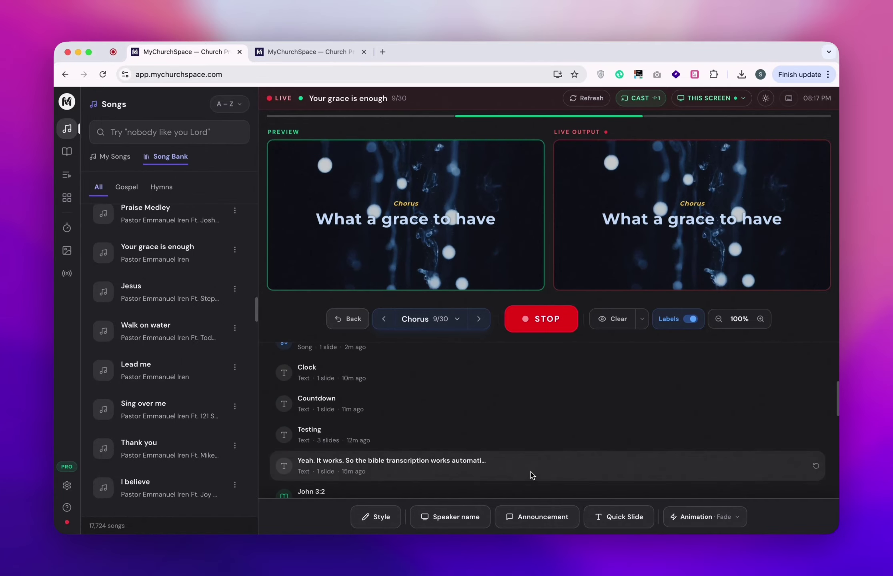
pyautogui.scroll(5, 532, 474)
pyautogui.scroll(-10, 531, 476)
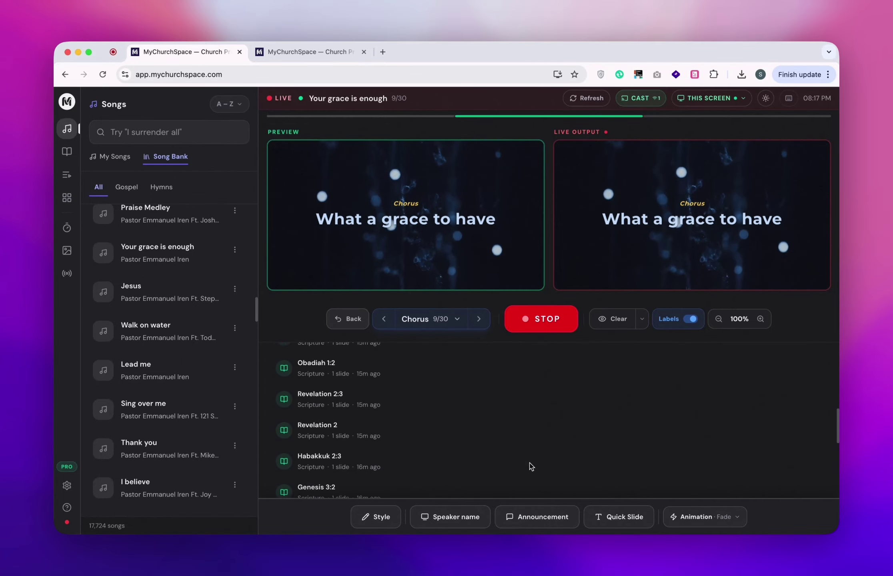
pyautogui.scroll(10, 372, 453)
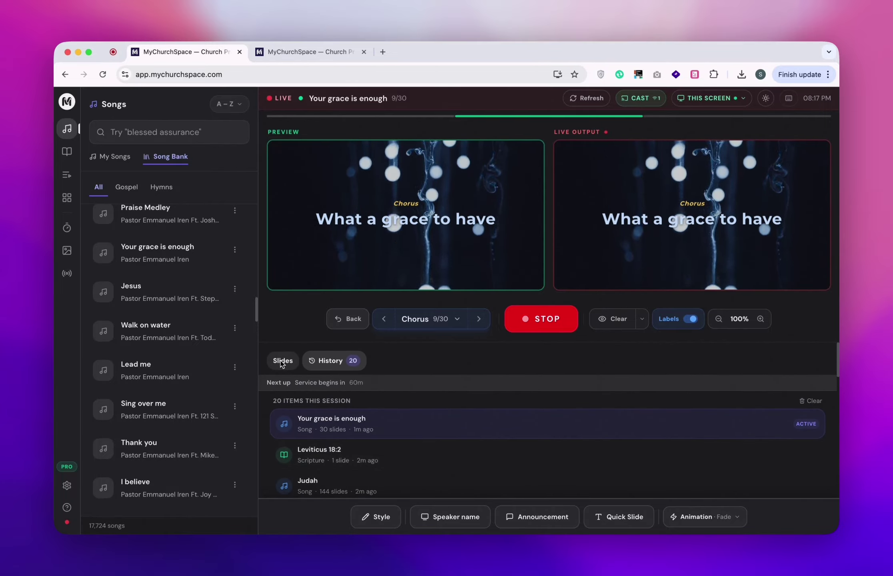
pyautogui.scroll(-2, 370, 466)
pyautogui.scroll(2, 320, 448)
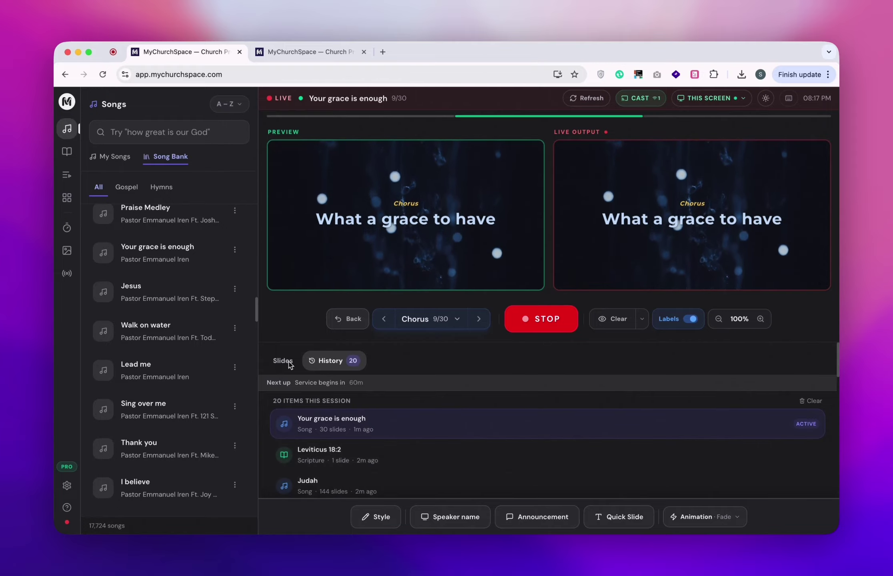
pyautogui.click(283, 361)
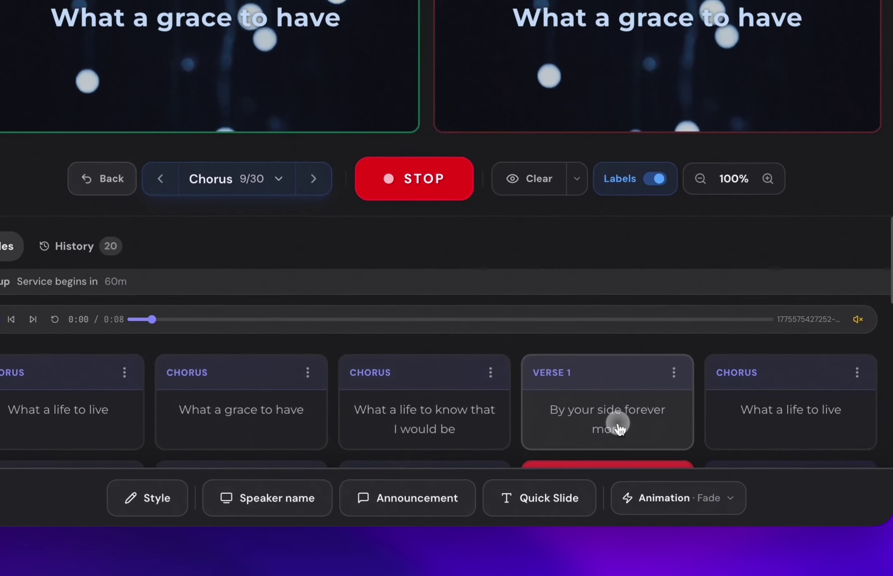
# Send Verse 1 'By your side forever more' live with section labels on, refresh, and check the output window.
pyautogui.click(611, 442)
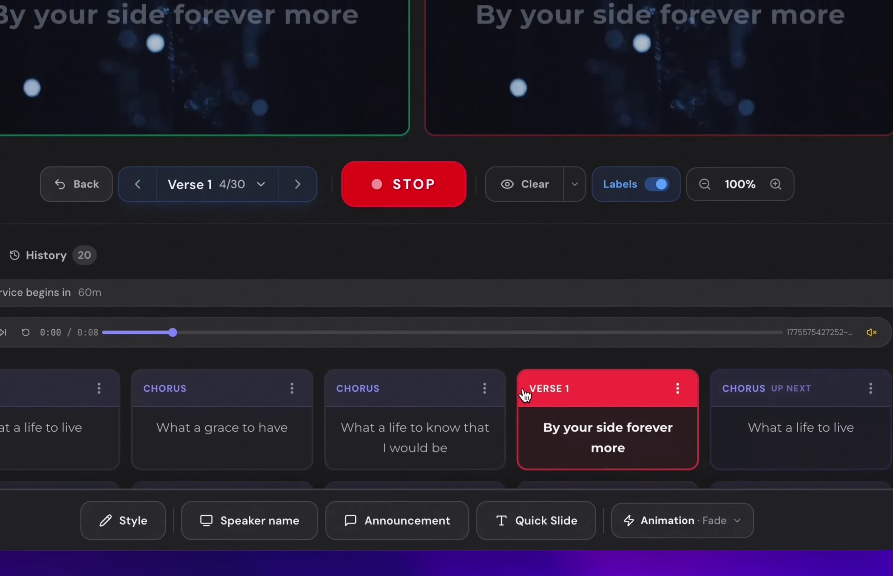
pyautogui.click(658, 184)
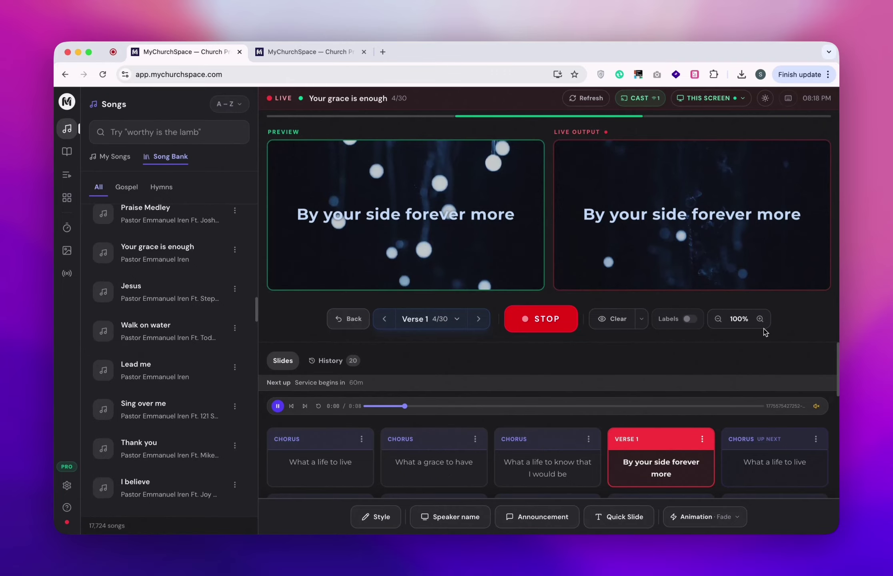
pyautogui.click(584, 98)
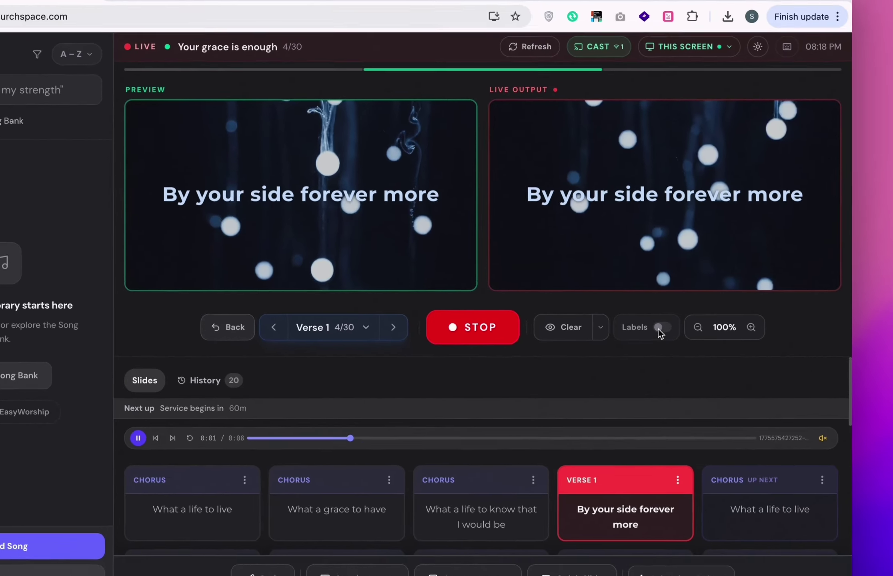
pyautogui.click(688, 319)
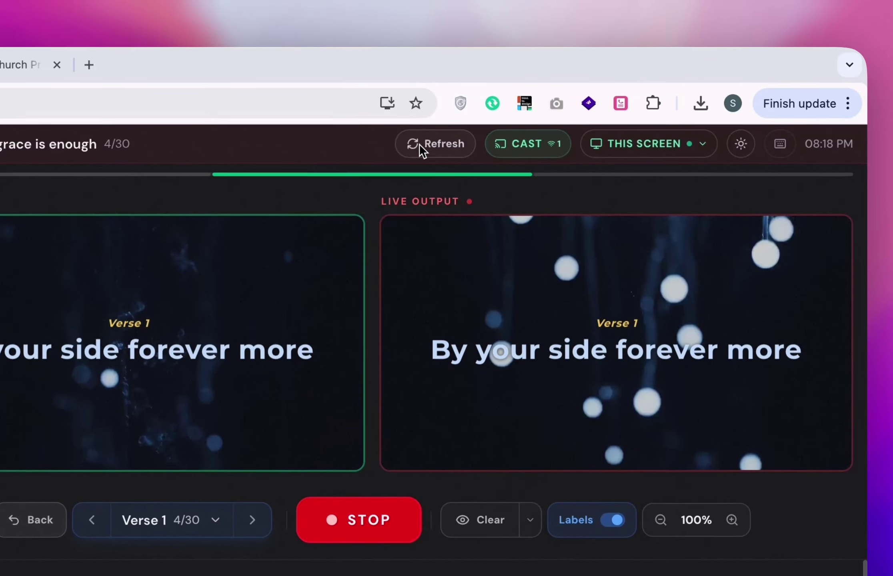
pyautogui.click(418, 143)
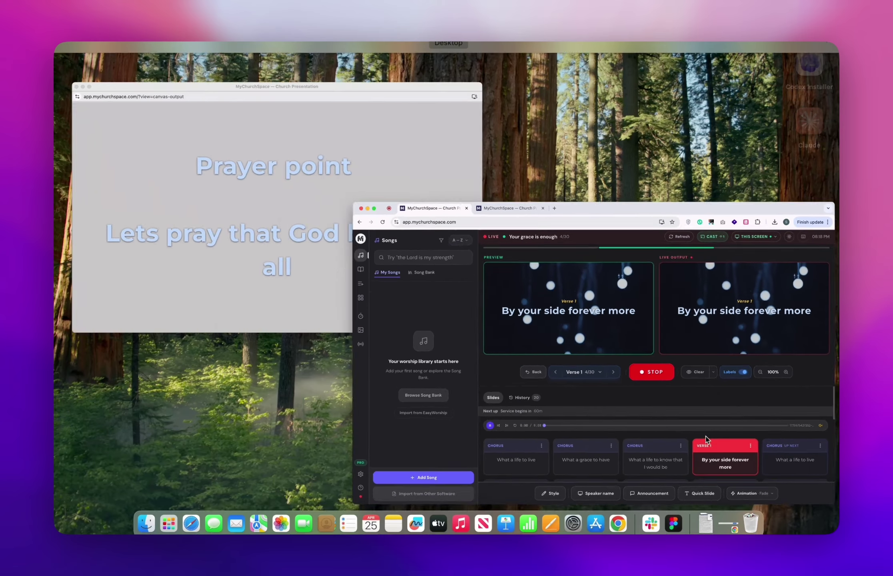
pyautogui.click(195, 241)
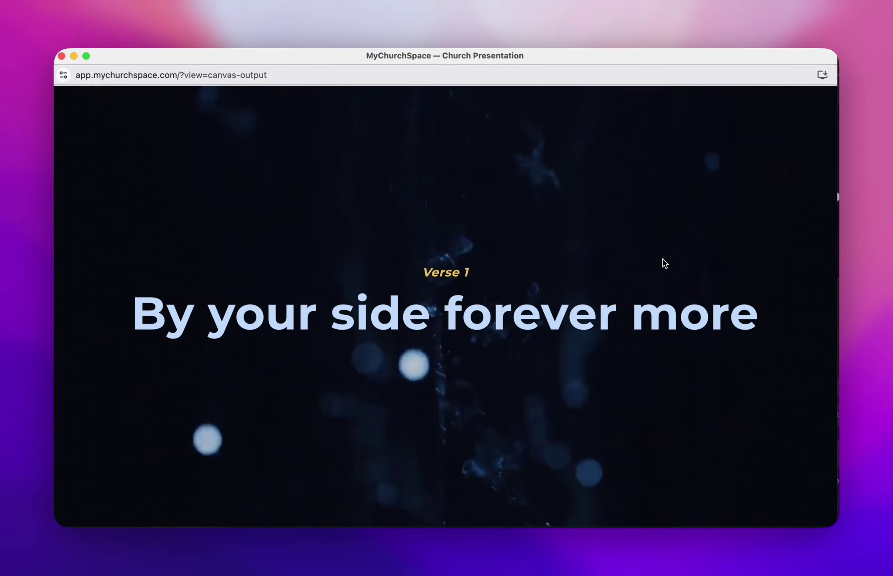
pyautogui.click(662, 261)
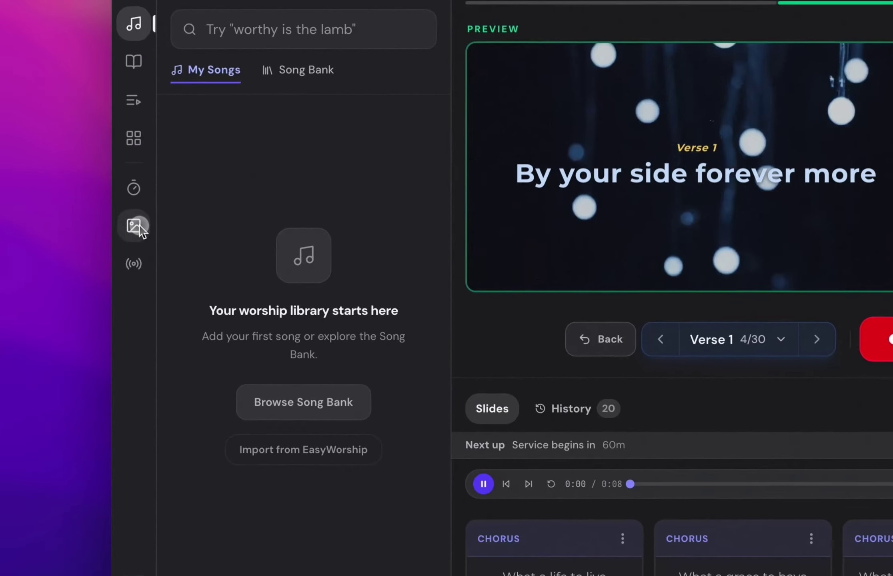
# Make Video Loop 003, the glowing JESUS loop, the active slide background.
pyautogui.click(67, 250)
pyautogui.click(276, 145)
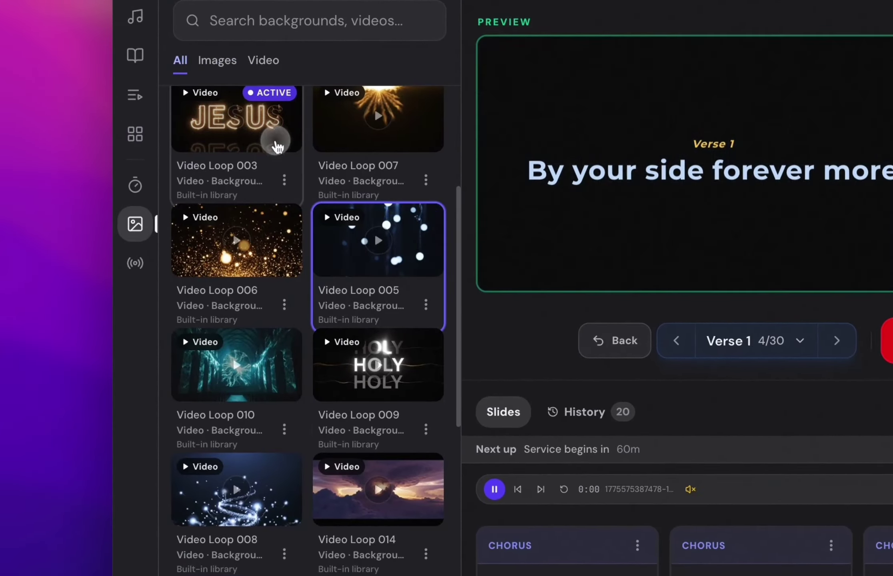
pyautogui.click(799, 340)
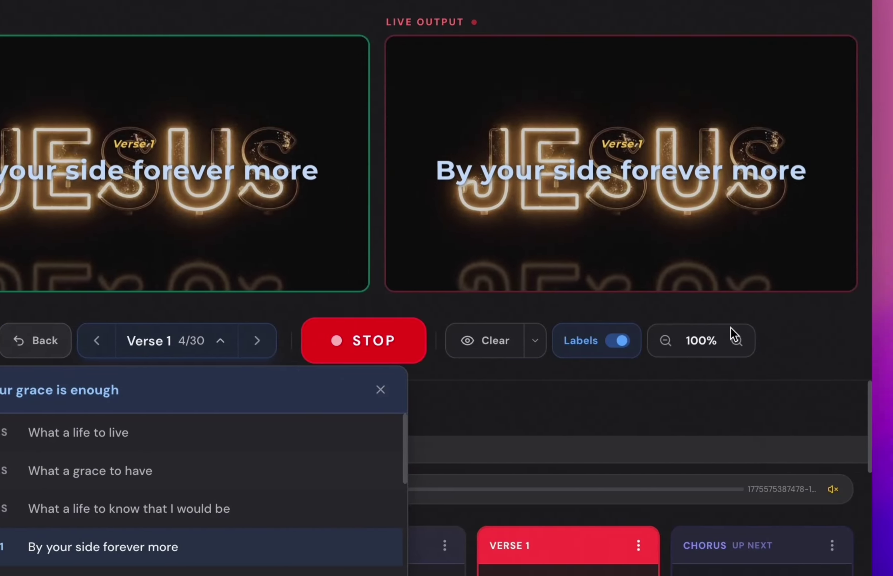
pyautogui.press('Escape')
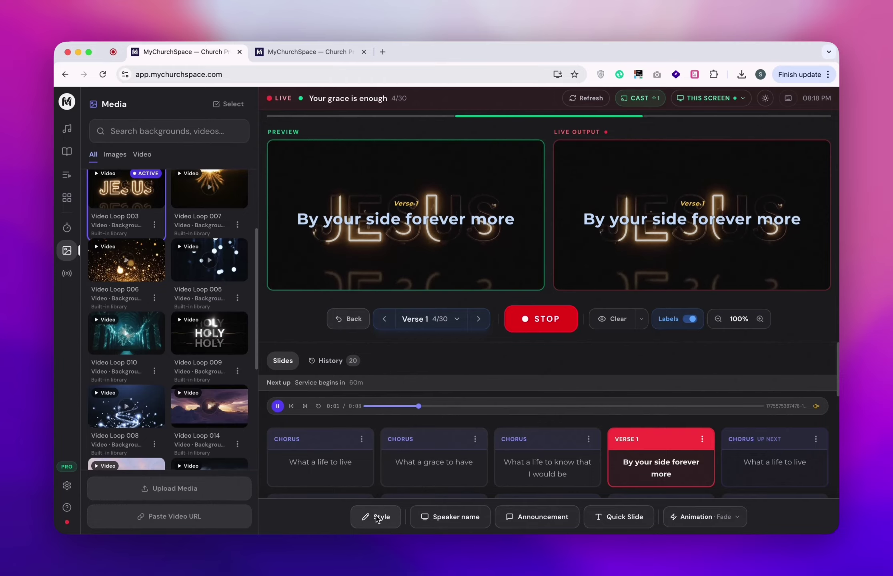
# Glance at the slide text styling options, then bring up the Output Display settings.
pyautogui.click(375, 517)
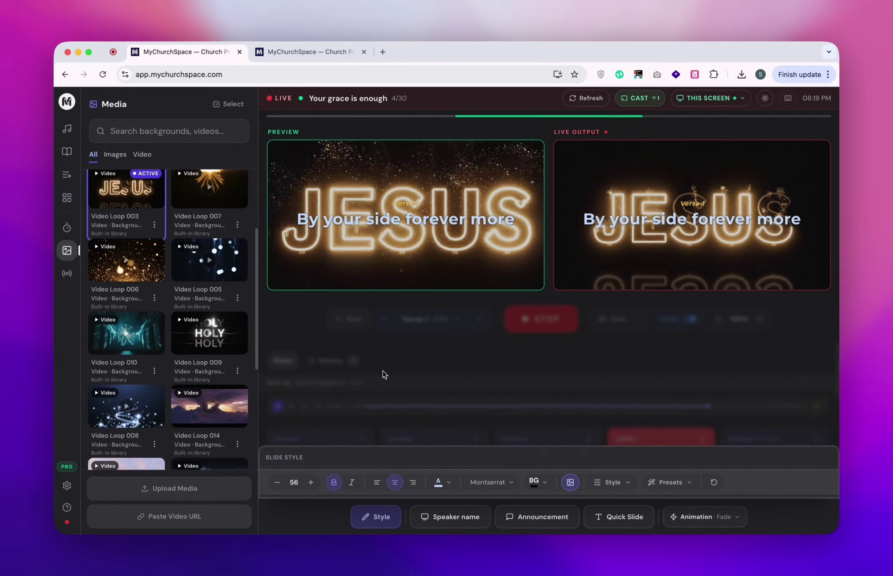
pyautogui.click(424, 330)
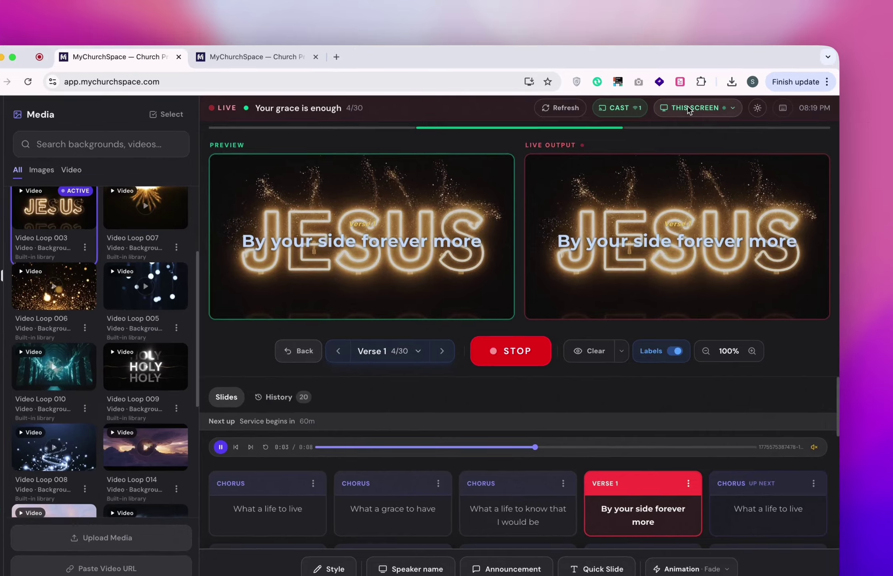
pyautogui.click(698, 98)
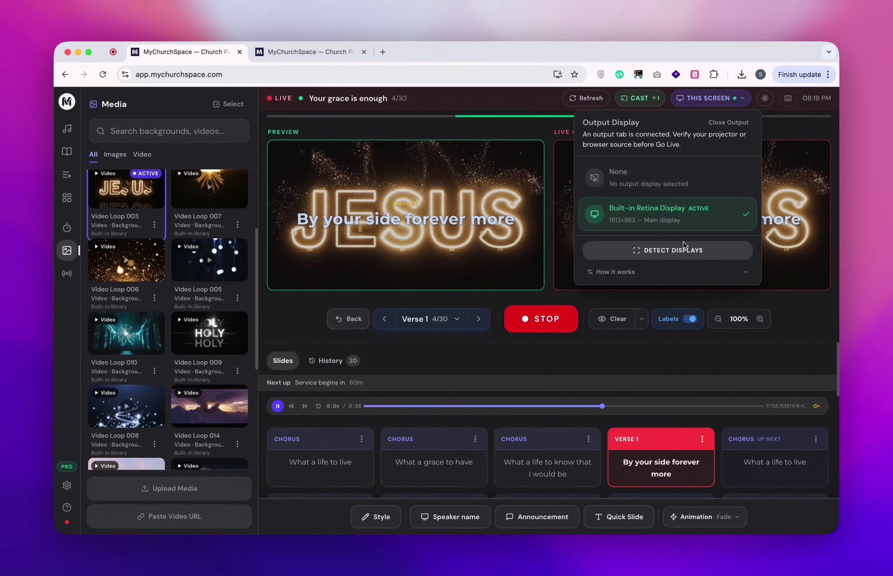
# Detect displays, close Output Display settings, and clear the lyrics from the live output.
pyautogui.click(671, 254)
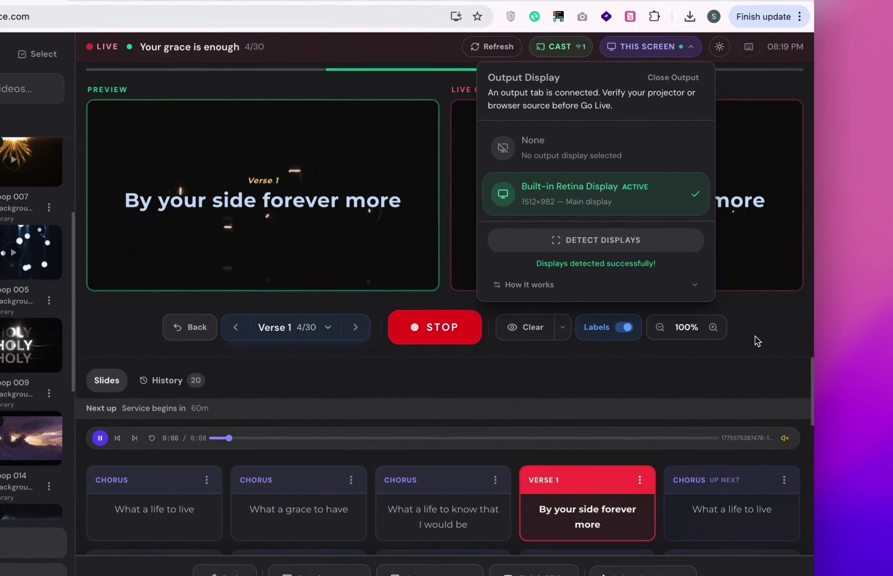
pyautogui.click(754, 336)
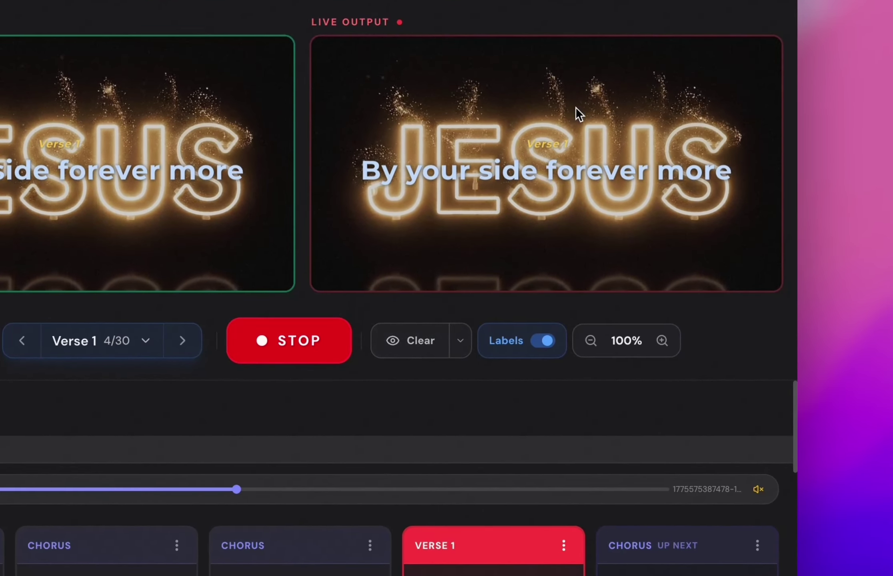
pyautogui.click(405, 345)
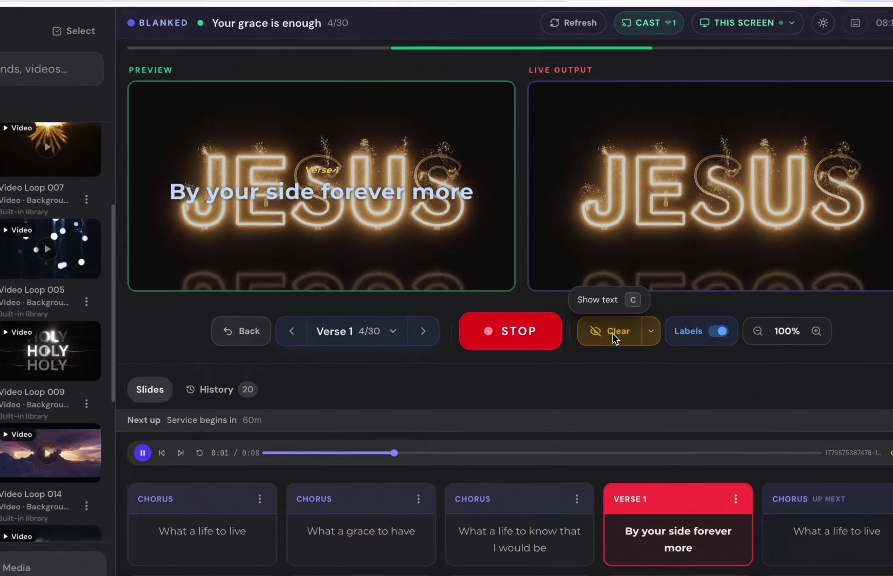
# Clear All from live and preview, then stop and go live again with the Judah chorus.
pyautogui.click(611, 320)
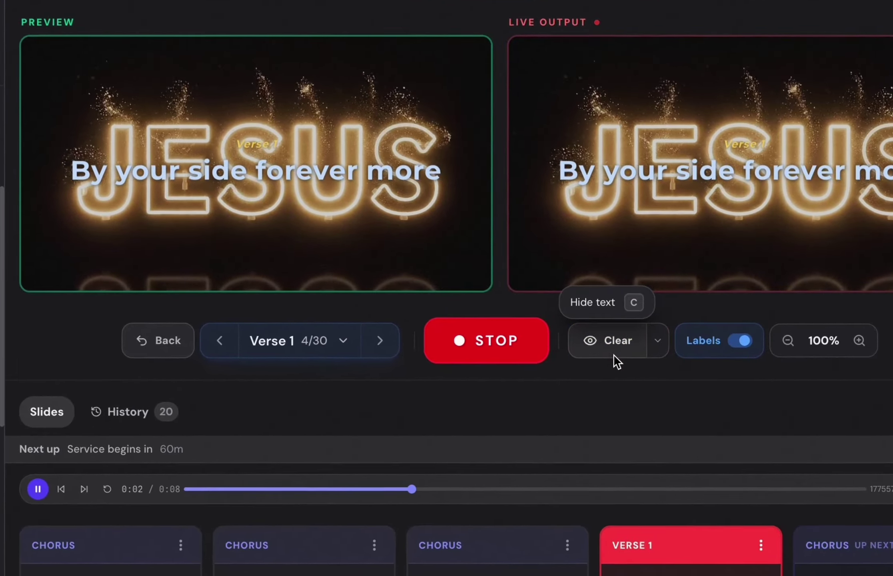
pyautogui.click(606, 351)
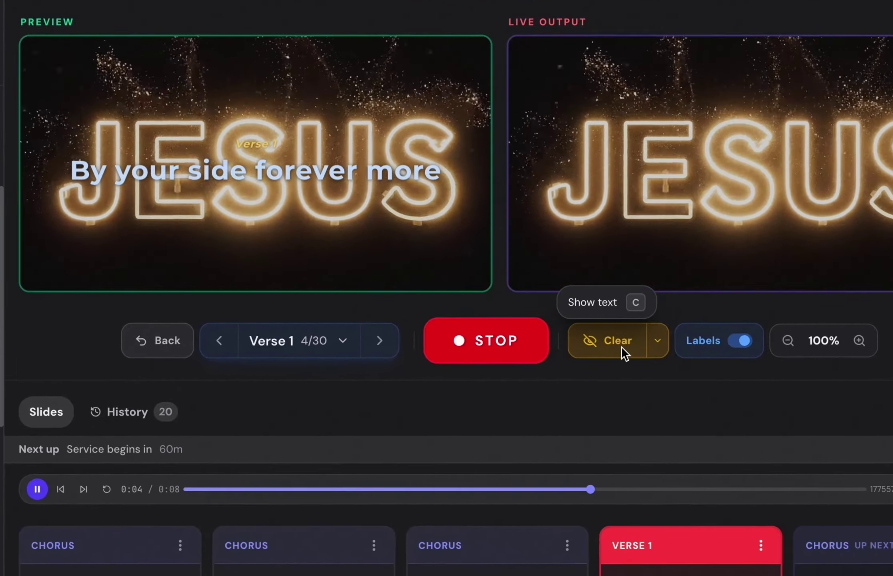
pyautogui.click(621, 346)
pyautogui.click(657, 342)
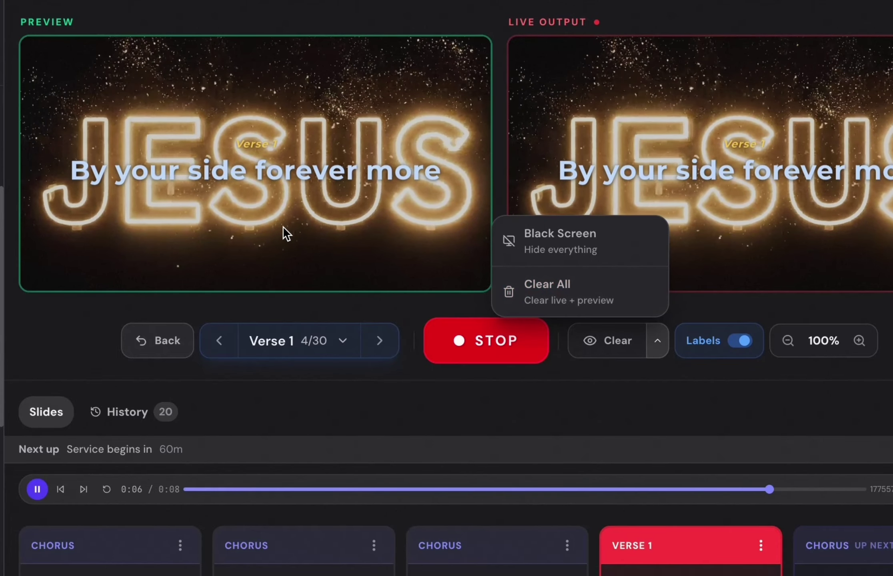
pyautogui.click(577, 298)
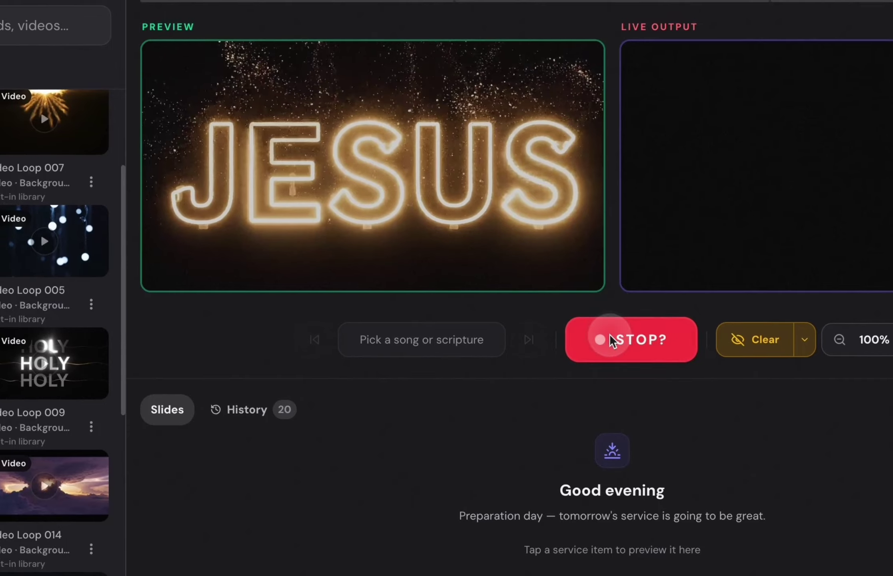
pyautogui.click(551, 318)
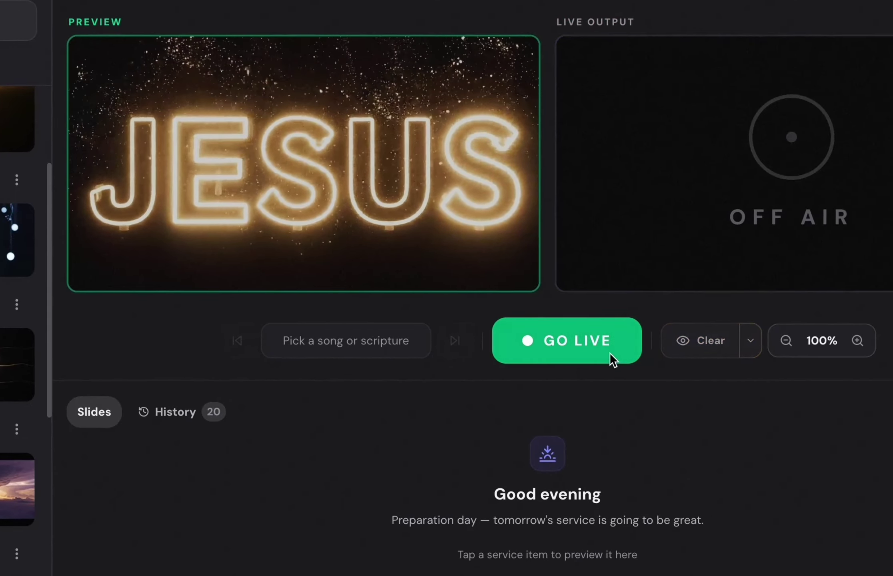
pyautogui.click(653, 354)
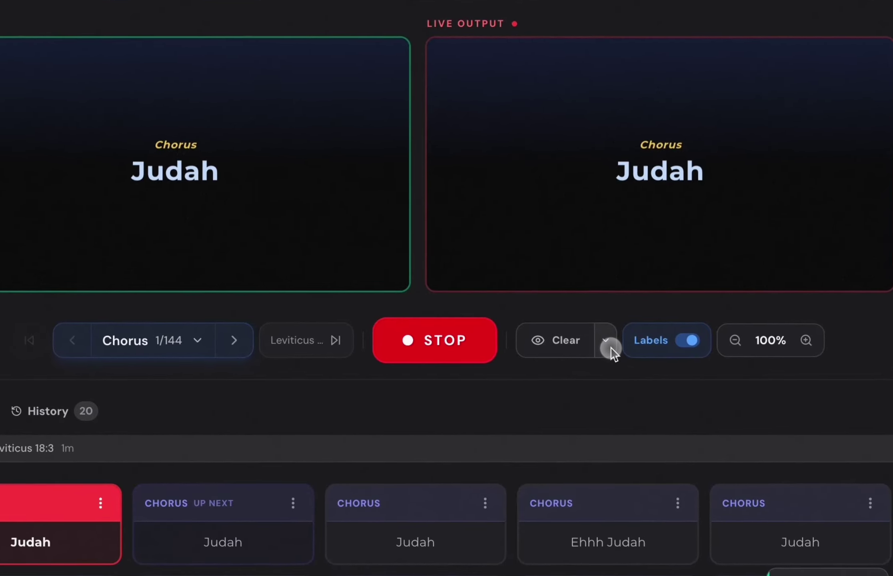
# Black out the live output, restore it, and open the song's slide list.
pyautogui.click(660, 319)
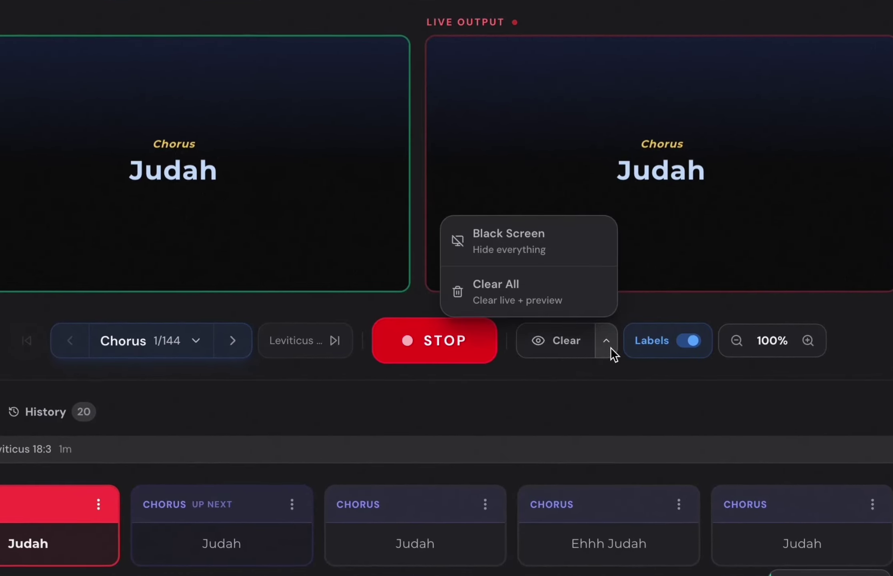
pyautogui.click(558, 245)
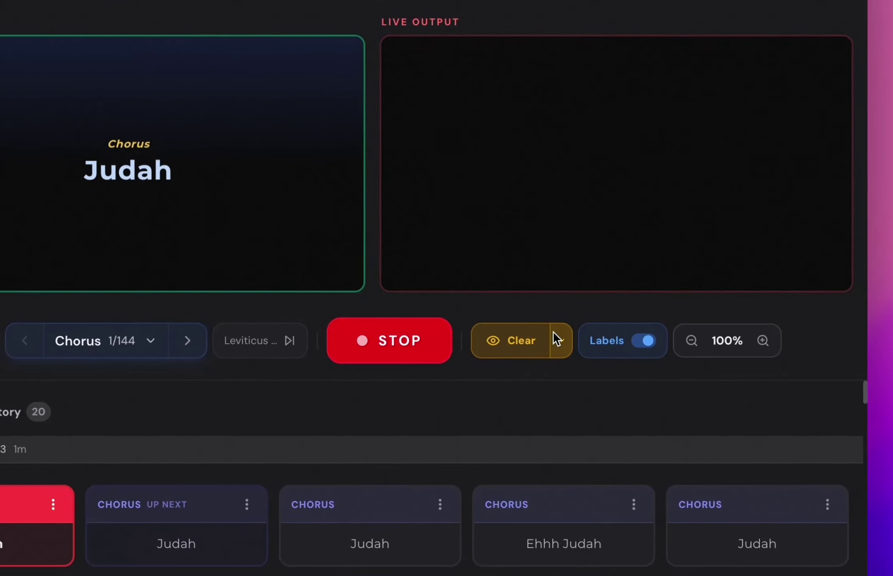
pyautogui.click(561, 340)
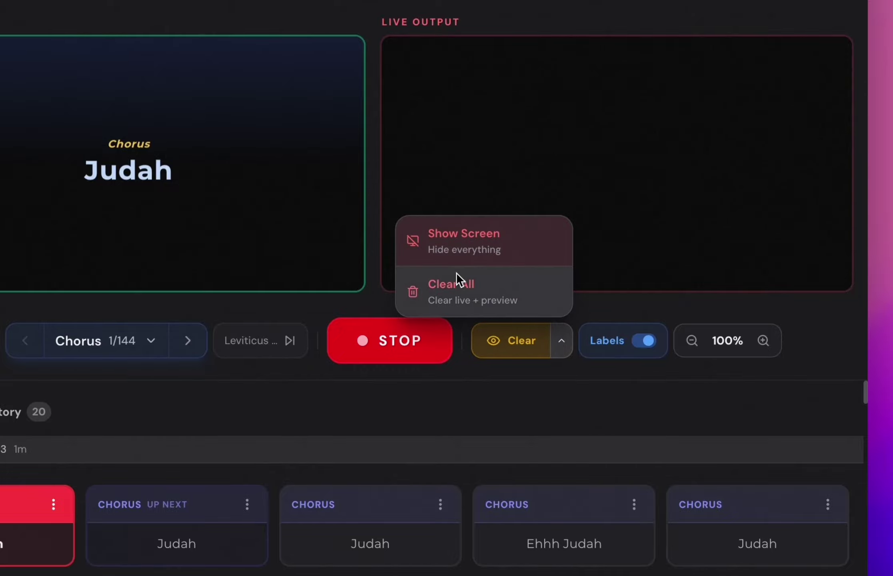
pyautogui.click(470, 241)
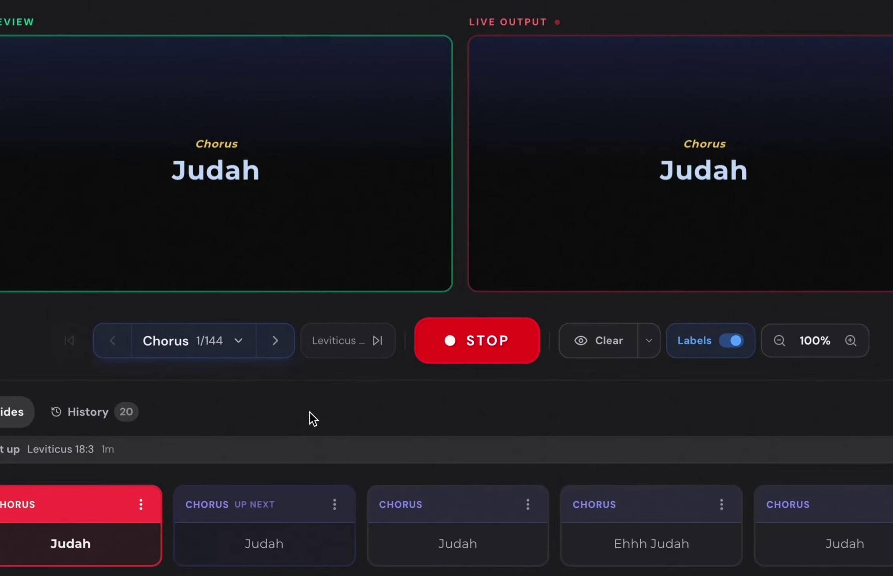
pyautogui.click(210, 340)
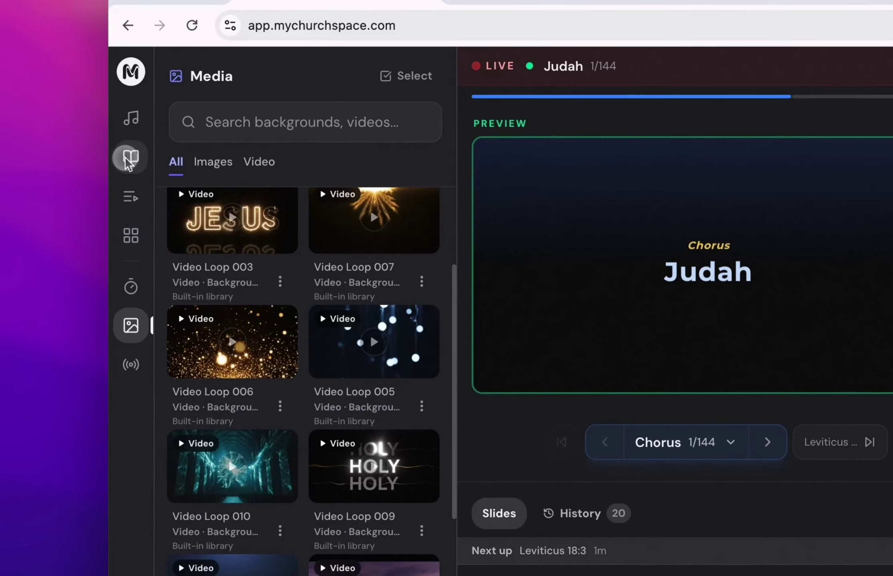
# Load Leviticus 18:3 into the preview in the English Standard Version.
pyautogui.click(129, 158)
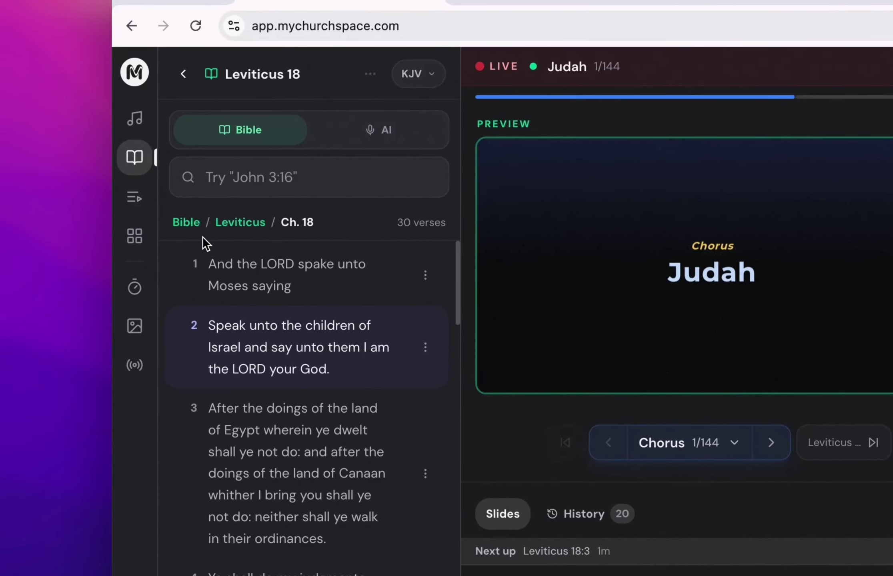
pyautogui.click(312, 450)
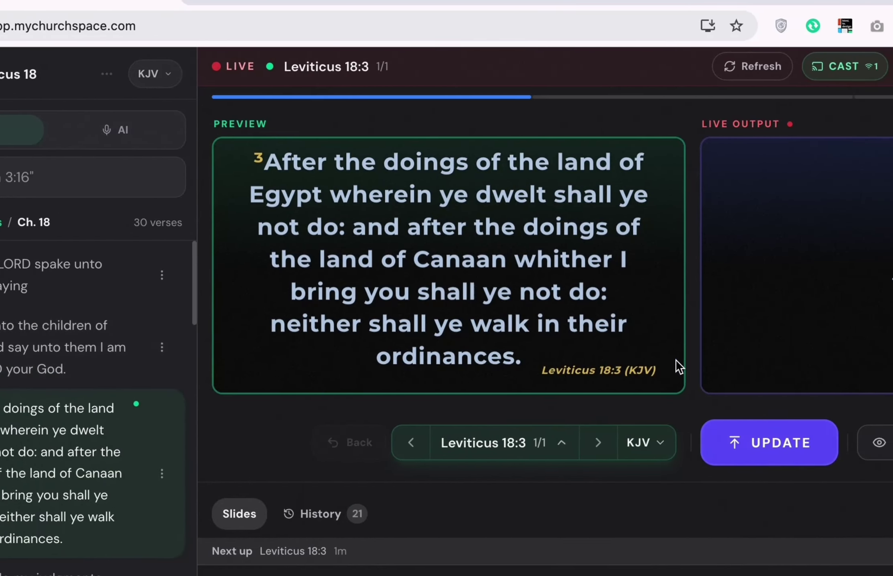
pyautogui.click(892, 441)
pyautogui.scroll(-10, 493, 451)
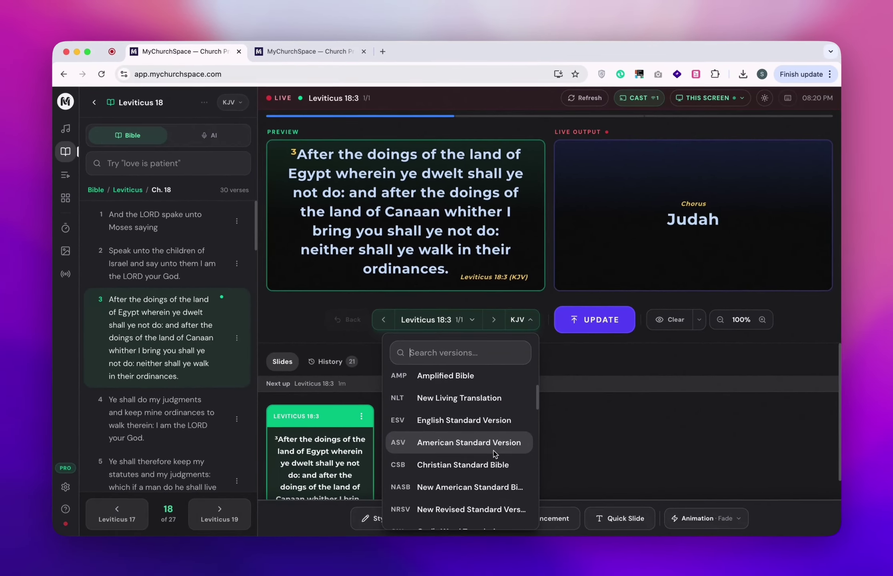
pyautogui.scroll(-6, 476, 448)
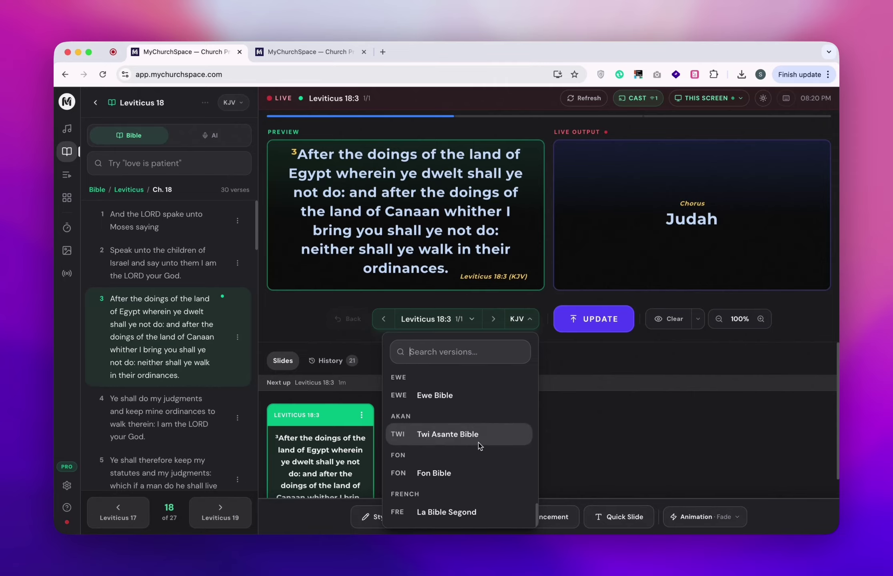
pyautogui.scroll(3, 476, 438)
pyautogui.scroll(2, 475, 435)
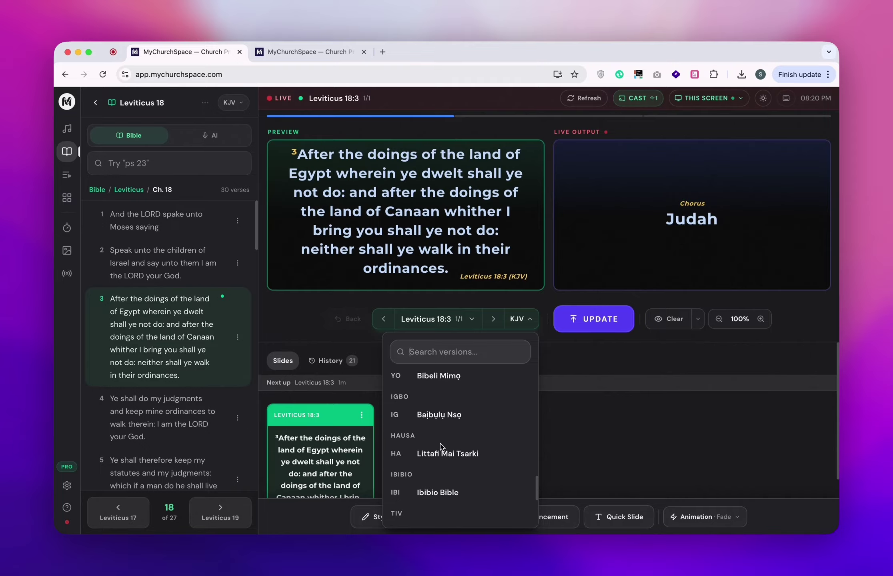
pyautogui.scroll(10, 460, 404)
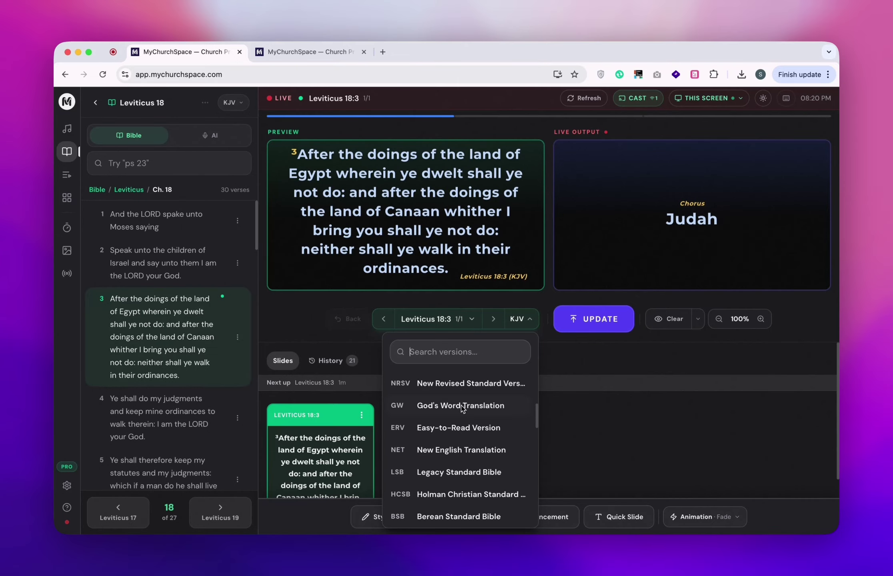
pyautogui.scroll(5, 462, 405)
pyautogui.scroll(-1, 461, 405)
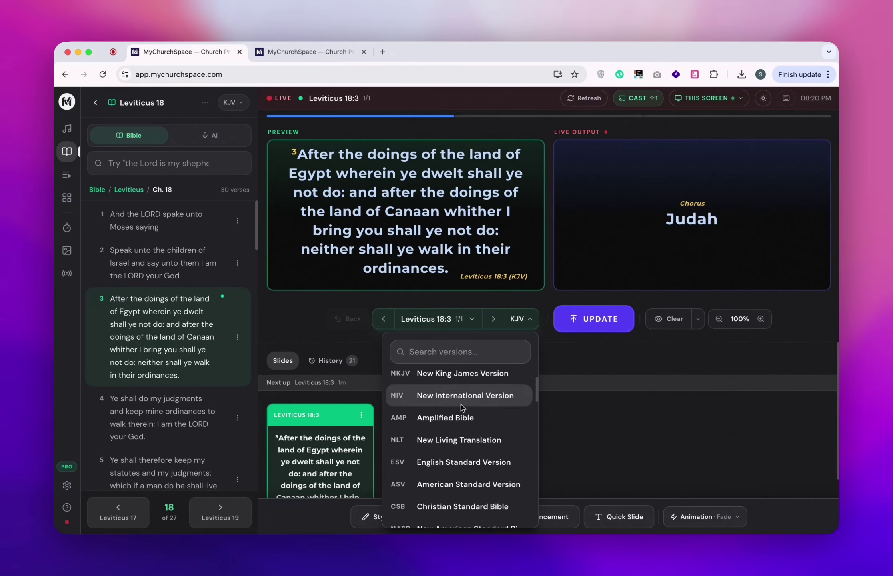
pyautogui.scroll(-2, 460, 406)
pyautogui.scroll(-8, 458, 406)
pyautogui.scroll(9, 456, 420)
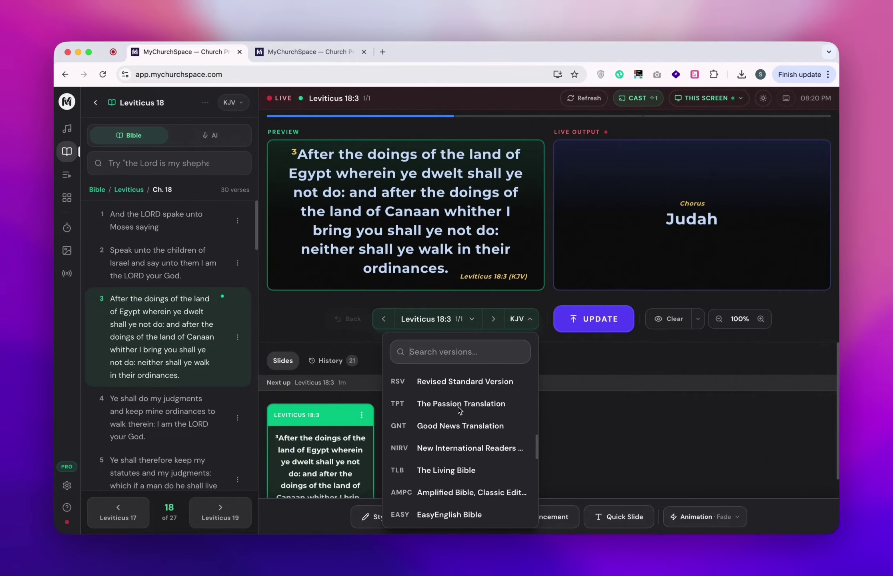
pyautogui.click(458, 422)
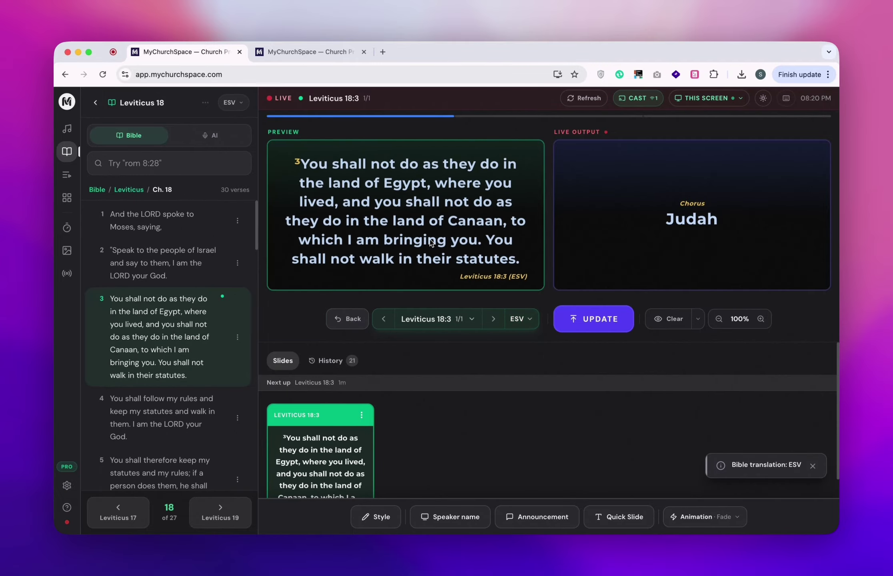
# Switch the verse's translation to the Yoruba Bibeli Mimọ (YO).
pyautogui.click(521, 327)
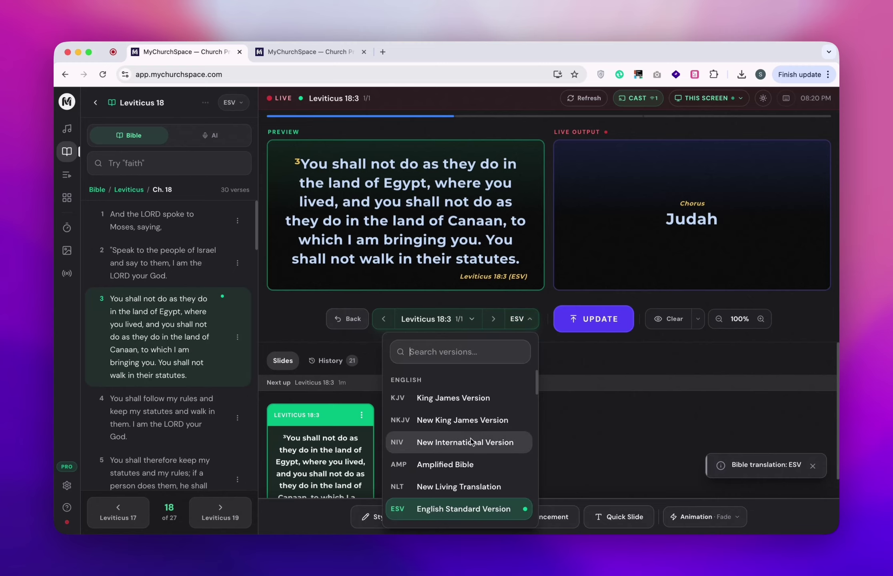
pyautogui.scroll(-10, 488, 434)
pyautogui.scroll(4, 472, 432)
pyautogui.scroll(4, 464, 429)
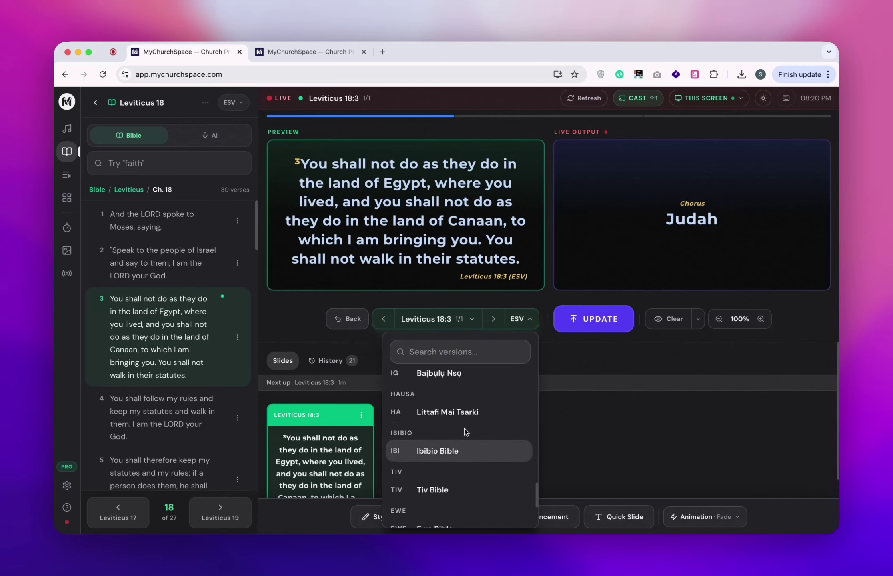
pyautogui.click(442, 406)
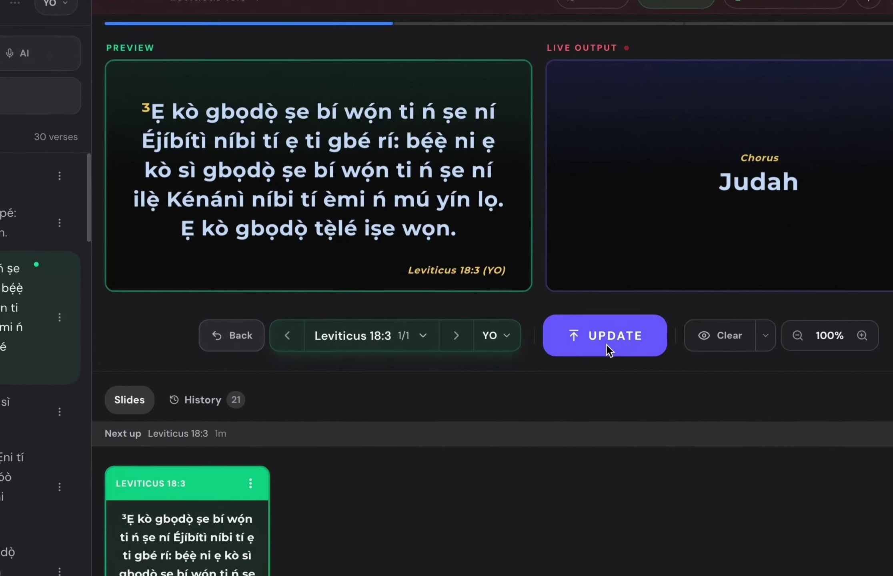
# Push Leviticus 18:3 (YO) live with UPDATE, browsing the verse and translation lists without changes.
pyautogui.click(593, 320)
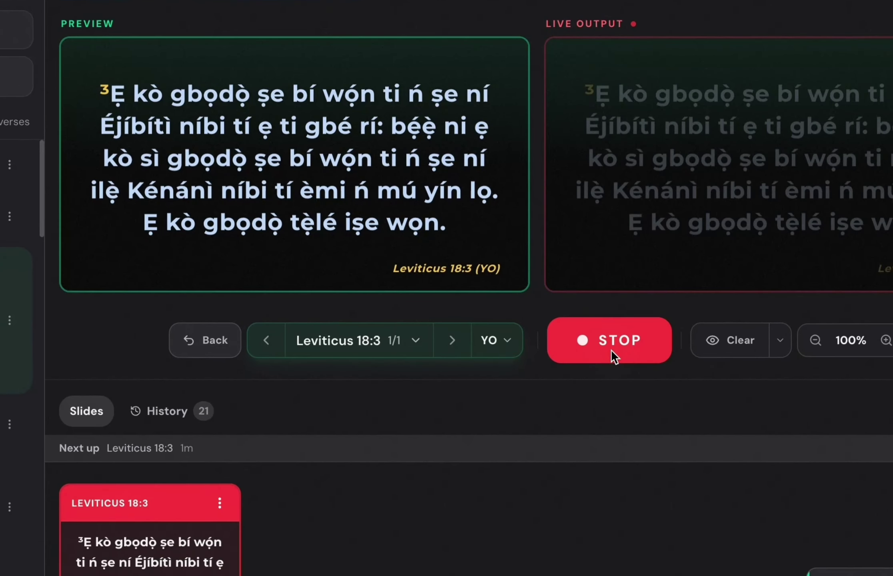
pyautogui.click(348, 340)
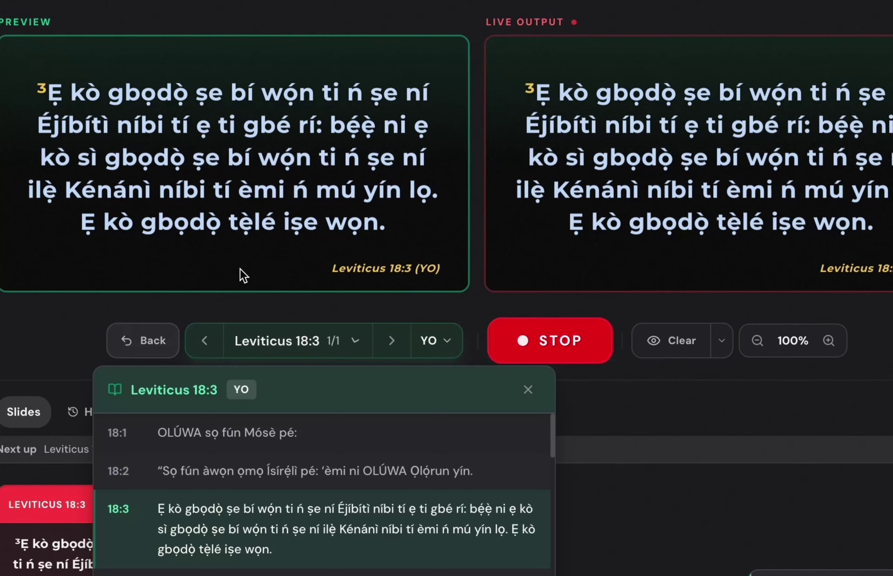
pyautogui.click(574, 278)
pyautogui.click(440, 340)
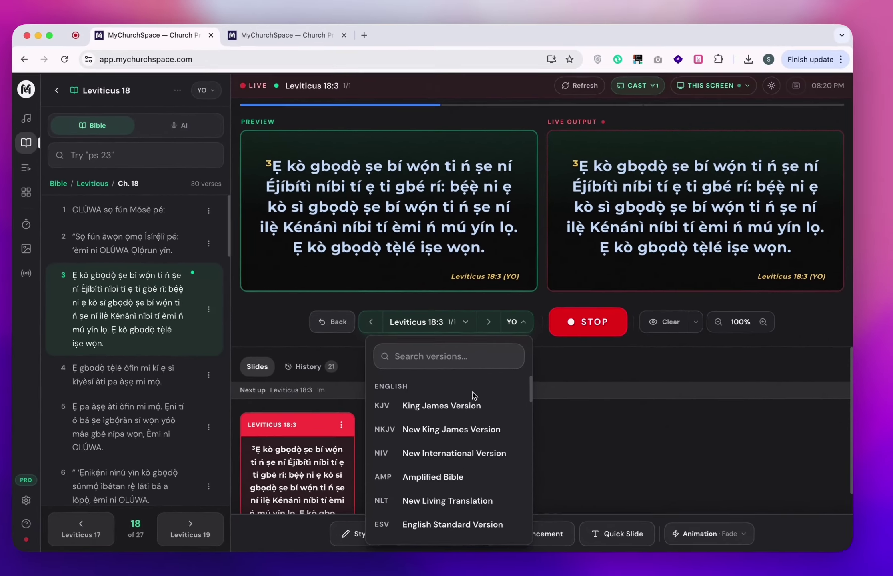
pyautogui.scroll(-5, 378, 495)
pyautogui.scroll(-10, 491, 408)
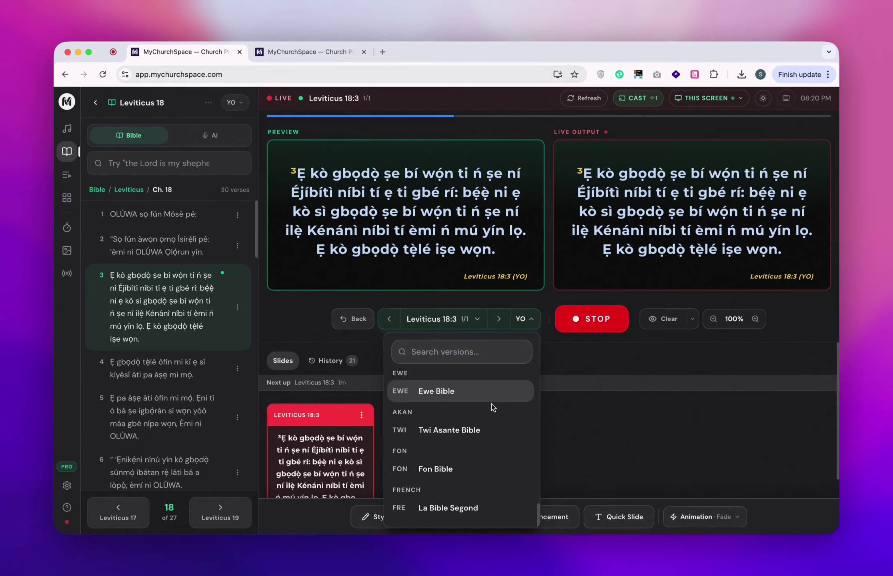
pyautogui.scroll(15, 480, 426)
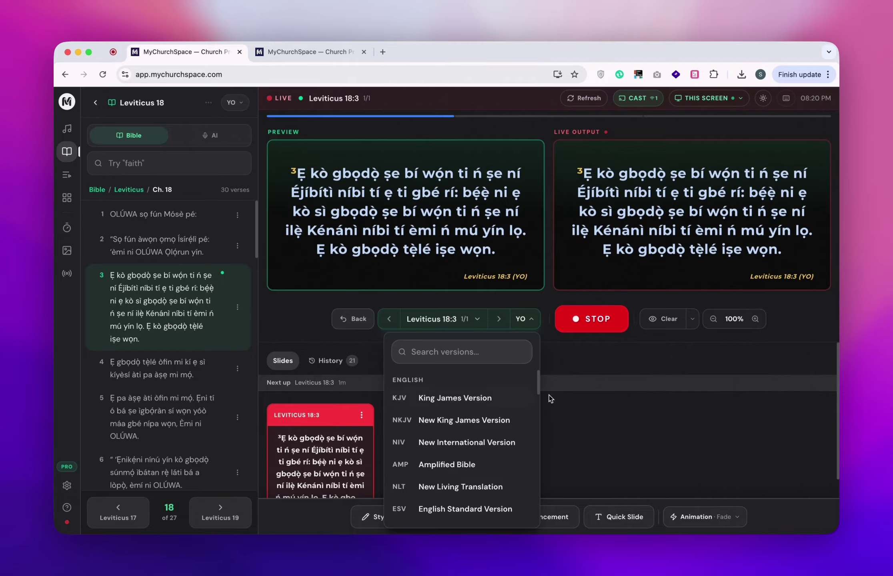
pyautogui.click(593, 428)
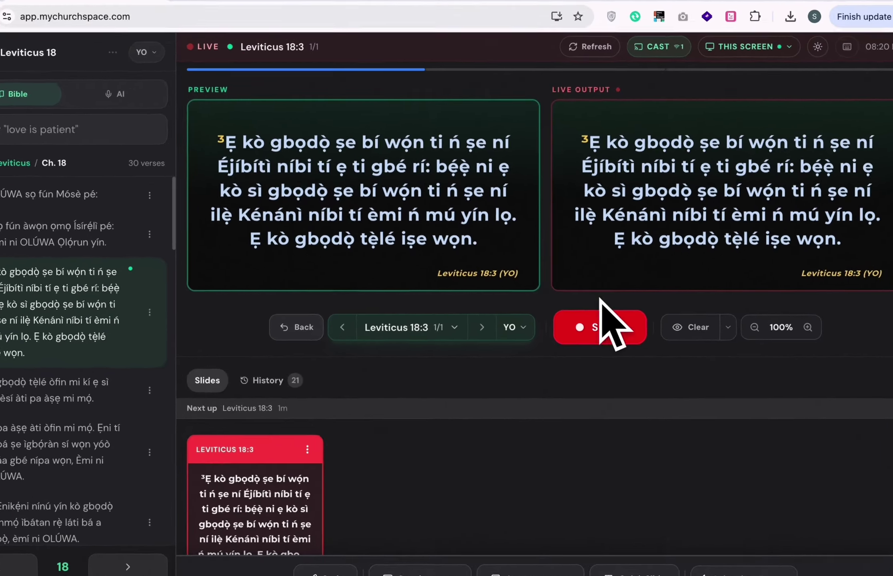
# Stop and confirm taking the output off air, then open the help and feedback panel.
pyautogui.click(587, 319)
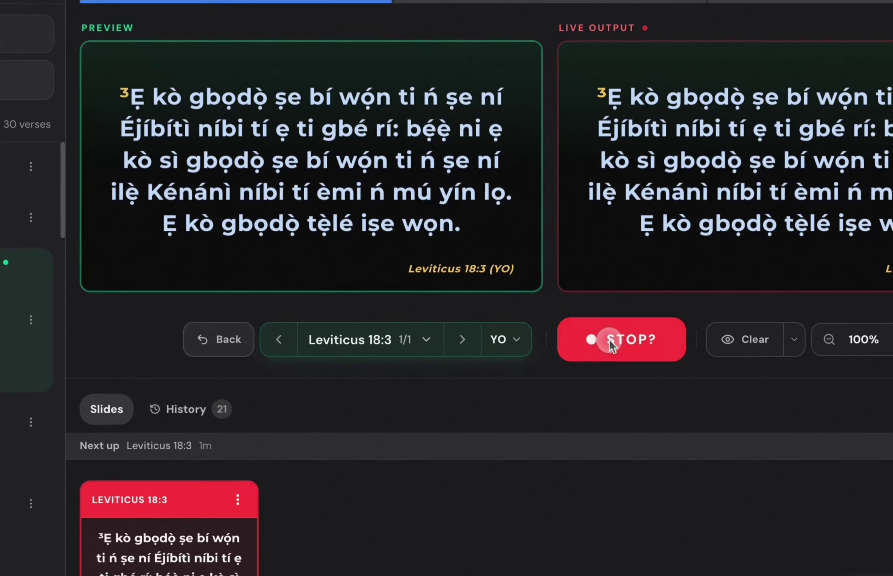
pyautogui.click(588, 319)
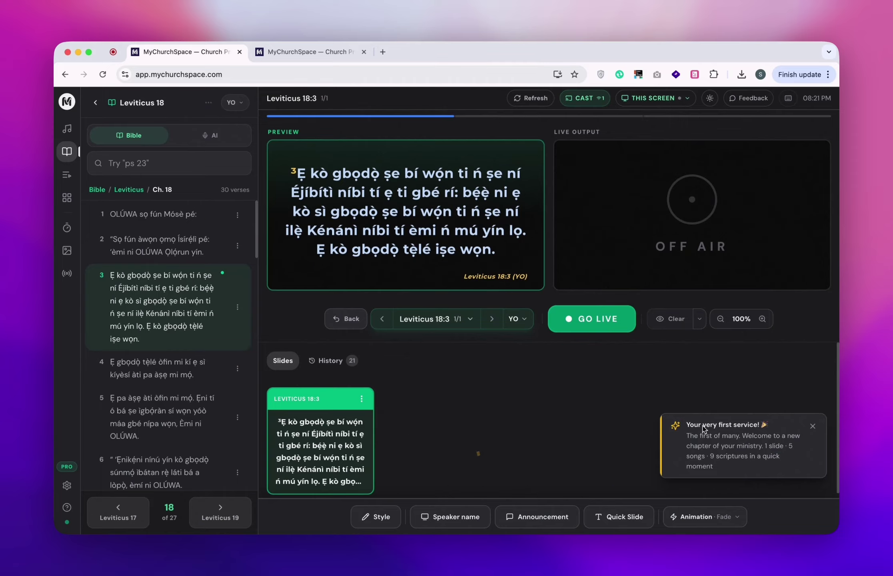
pyautogui.click(747, 101)
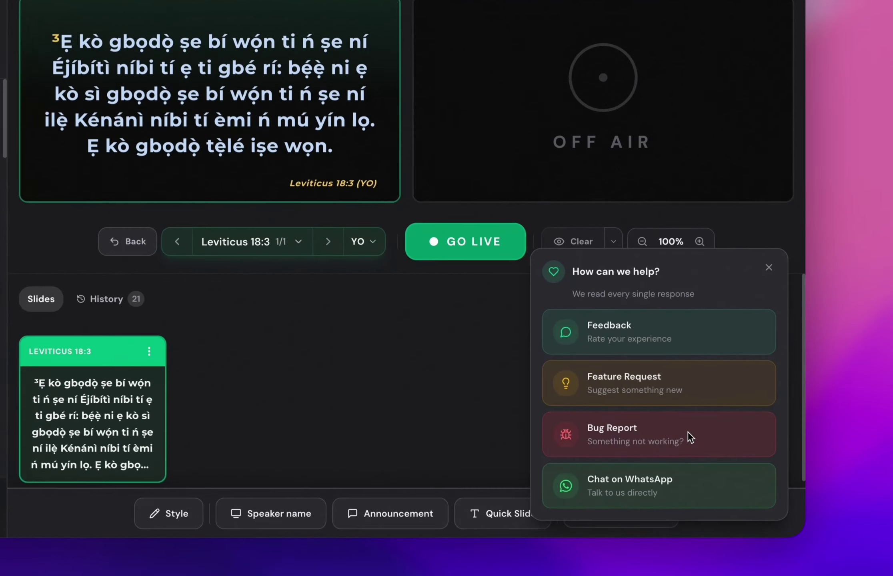
# Open the Bug Report form, start a description, and close it without sending.
pyautogui.click(756, 462)
pyautogui.click(712, 435)
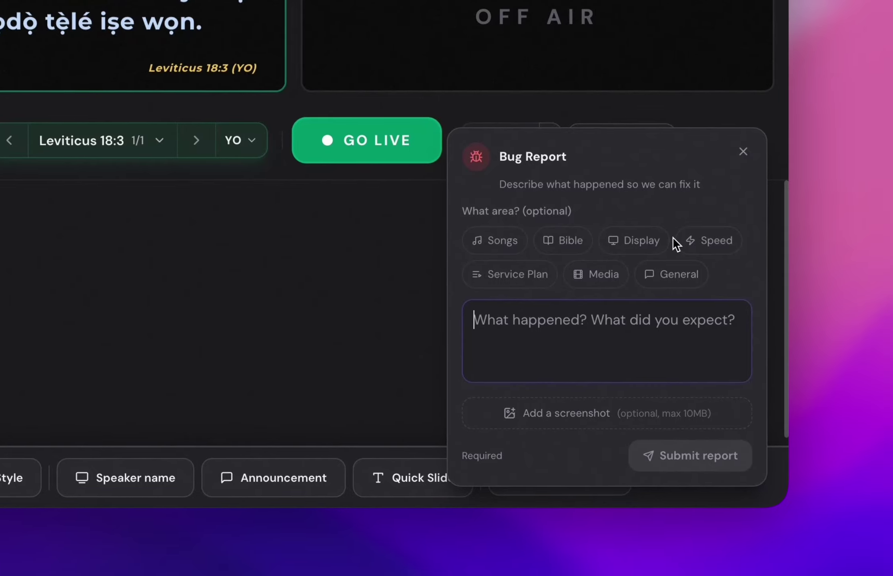
pyautogui.click(744, 152)
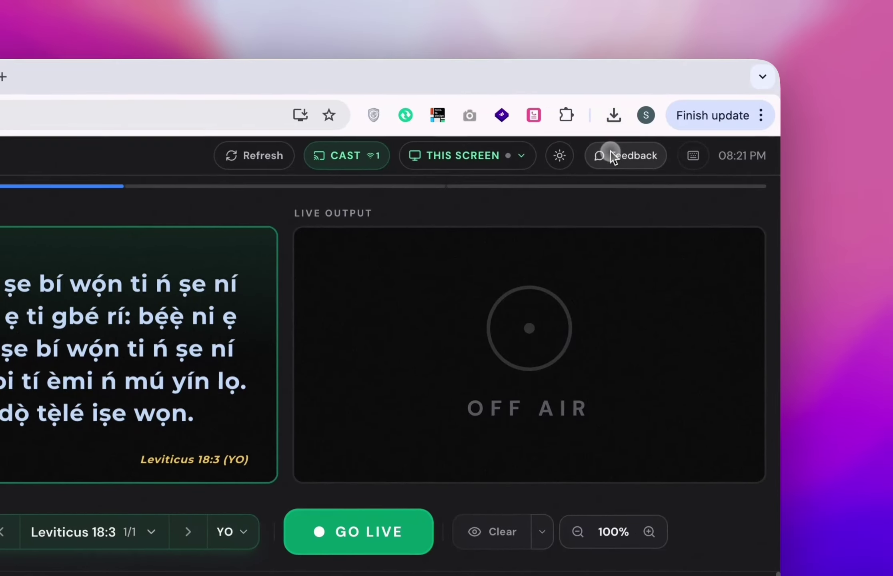
pyautogui.click(625, 118)
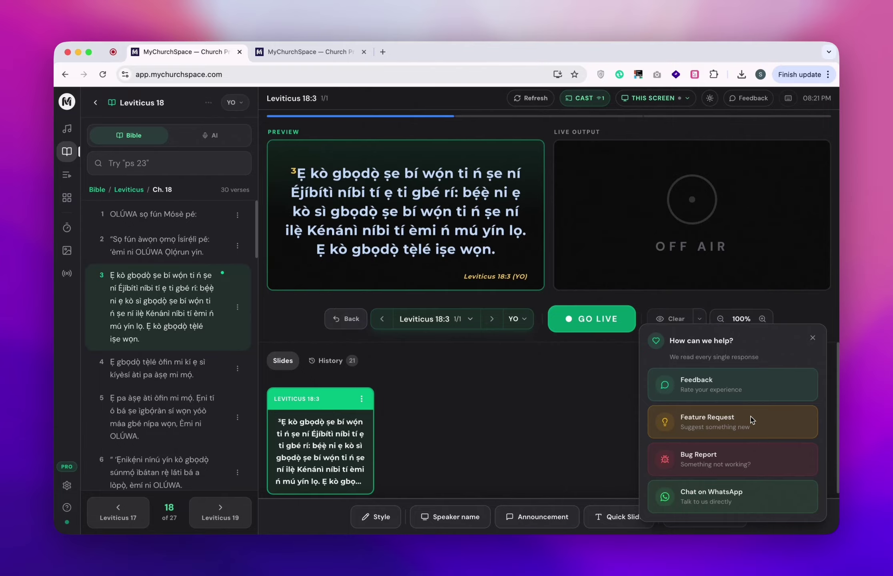
# Open and close the Feature Request form without sending, then close the feedback panel.
pyautogui.click(712, 420)
pyautogui.click(712, 431)
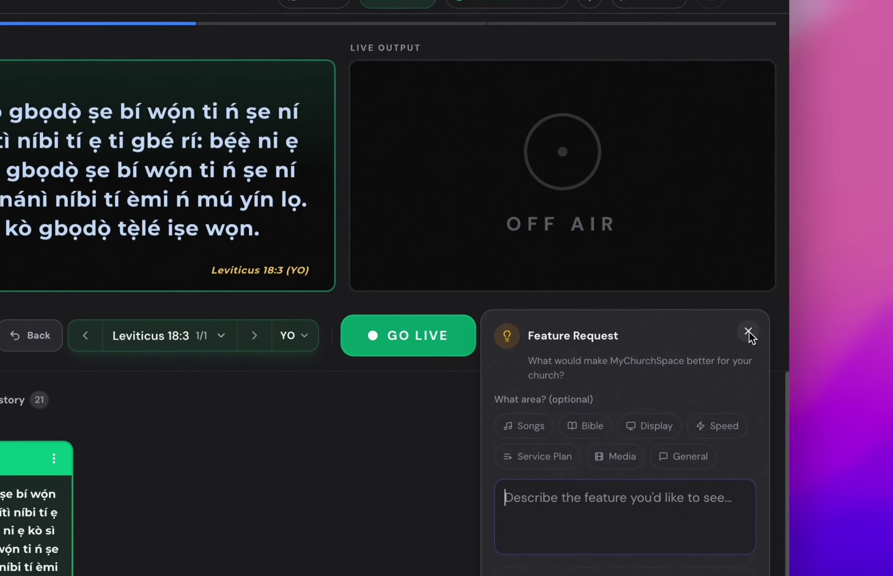
pyautogui.click(813, 317)
pyautogui.click(747, 100)
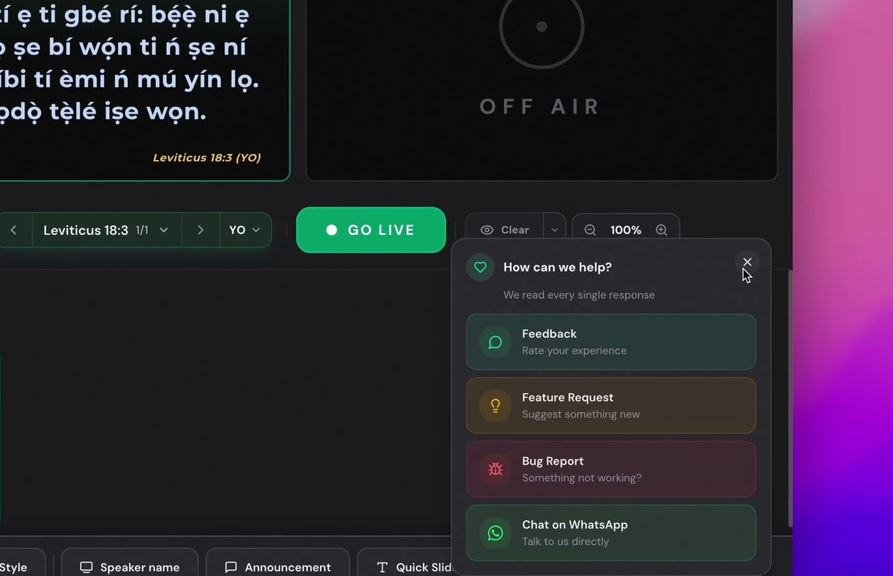
pyautogui.click(812, 337)
pyautogui.click(38, 567)
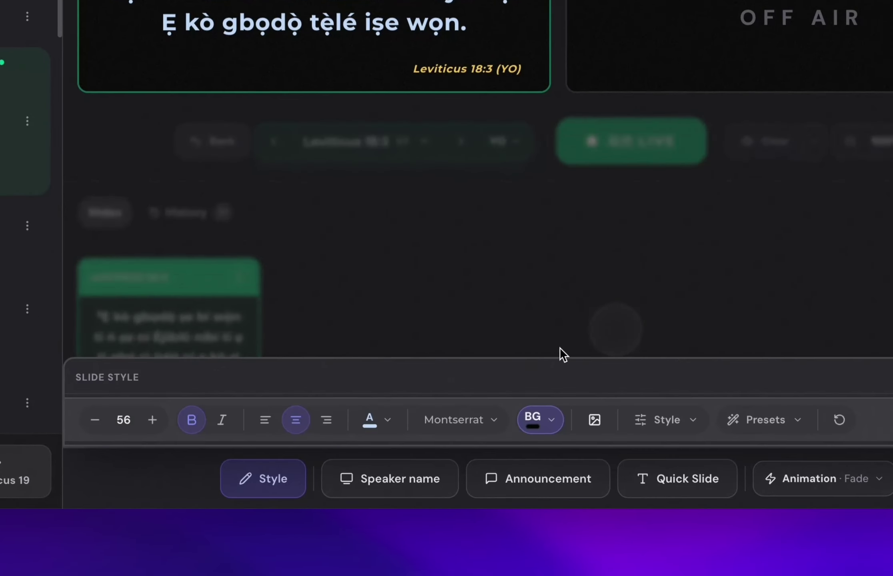
pyautogui.click(611, 425)
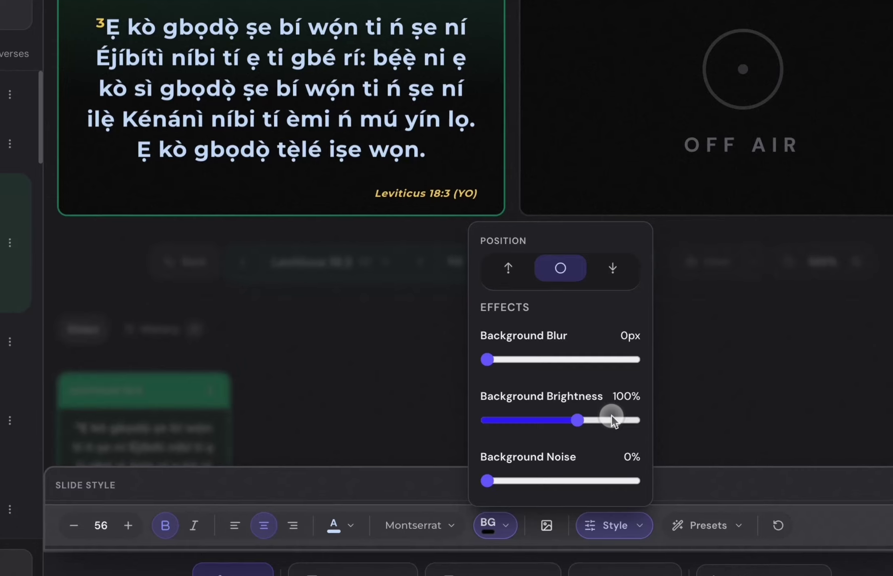
pyautogui.click(620, 448)
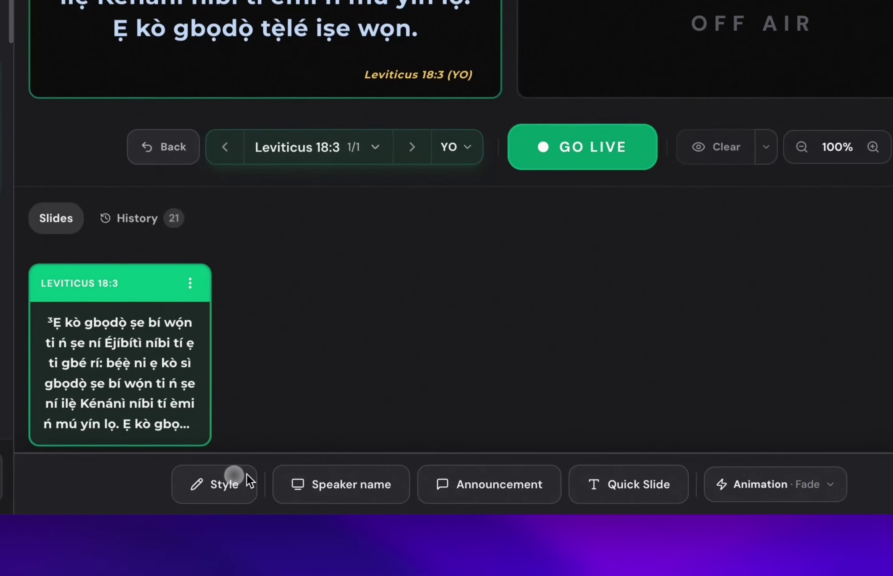
pyautogui.click(240, 482)
pyautogui.click(607, 419)
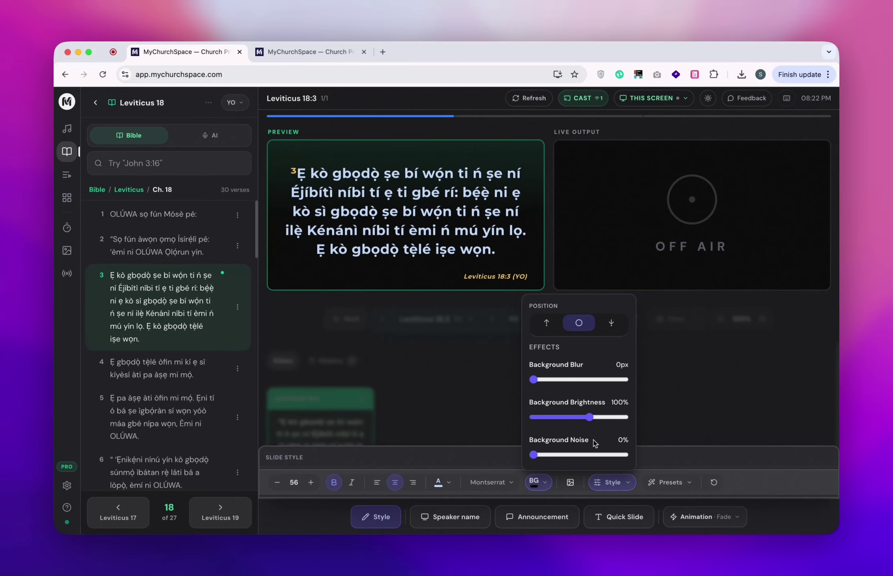
pyautogui.click(415, 378)
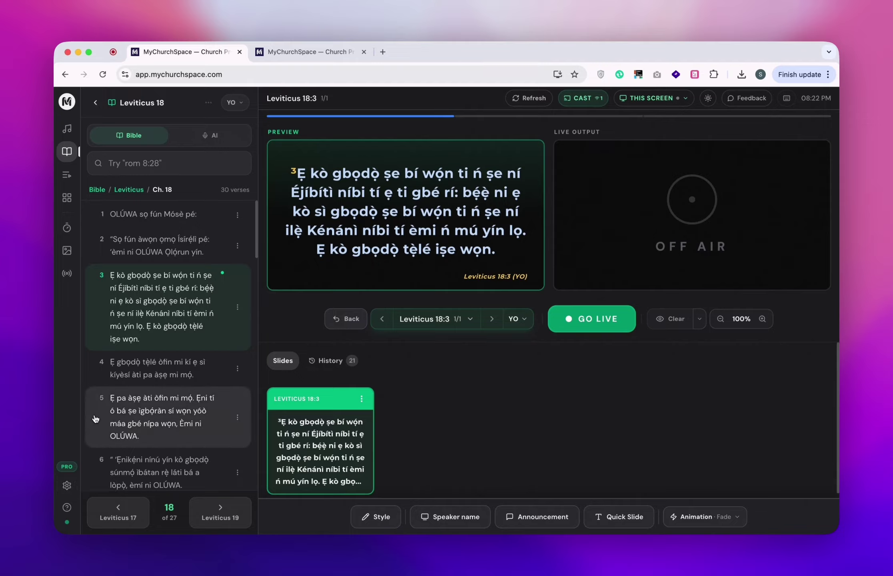
# Replace Leviticus 18:3 with Leviticus 18:10 (Yoruba) in the preview, picked from the verse list.
pyautogui.click(424, 322)
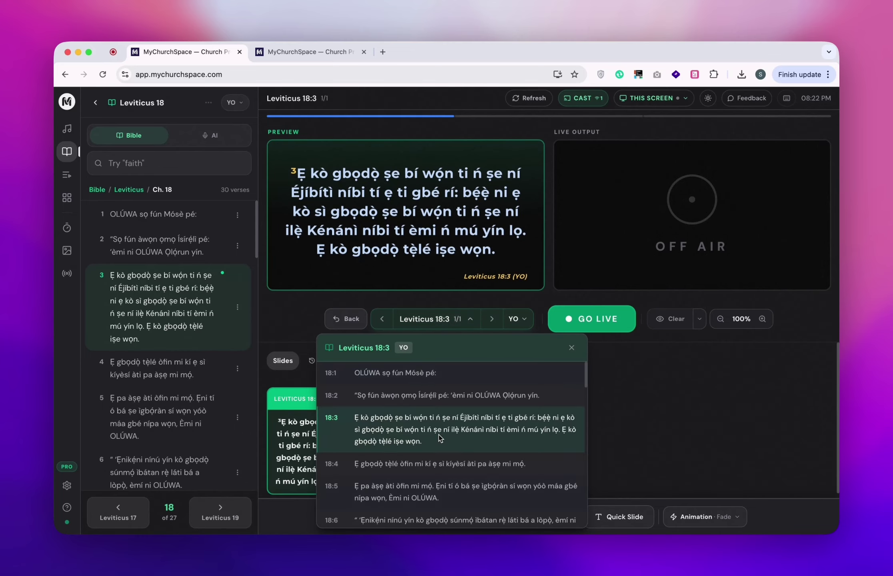
pyautogui.scroll(-1, 436, 438)
pyautogui.click(225, 291)
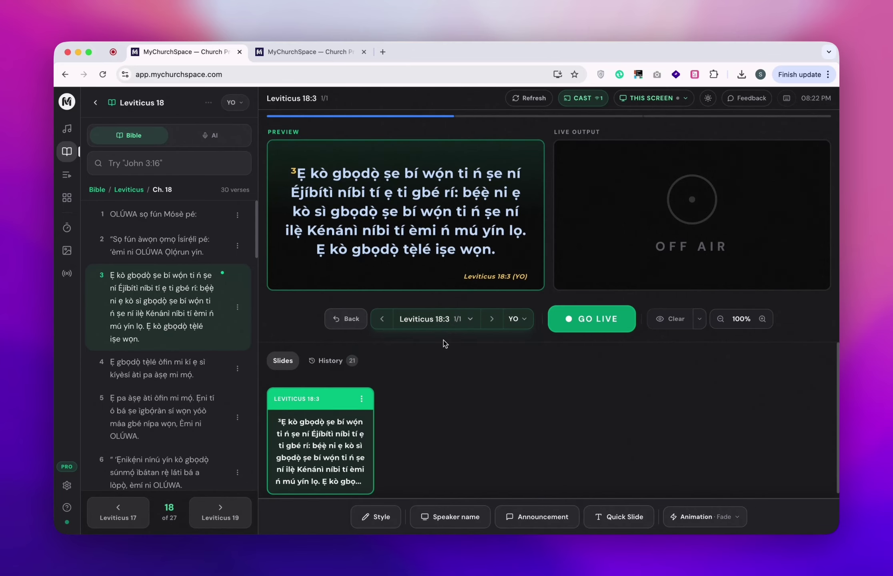
pyautogui.click(438, 319)
pyautogui.scroll(-5, 430, 440)
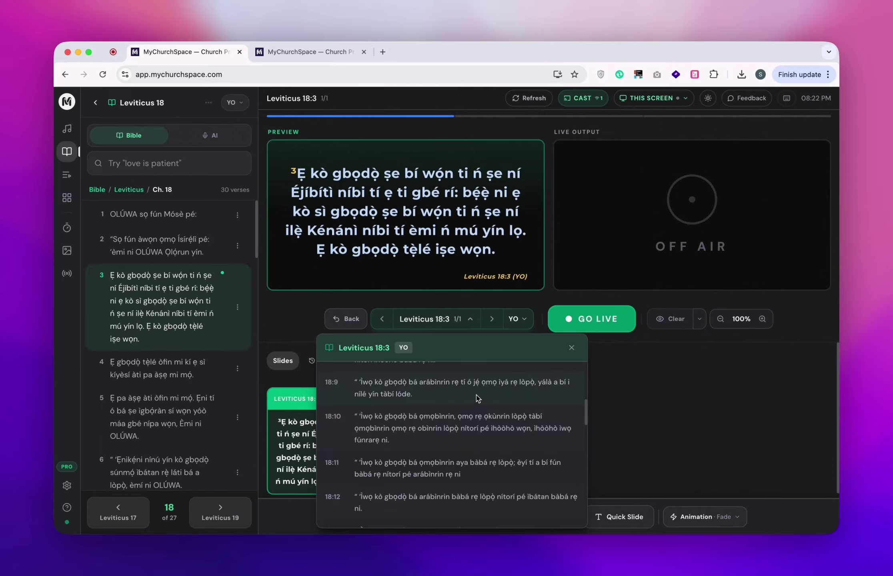
pyautogui.click(423, 419)
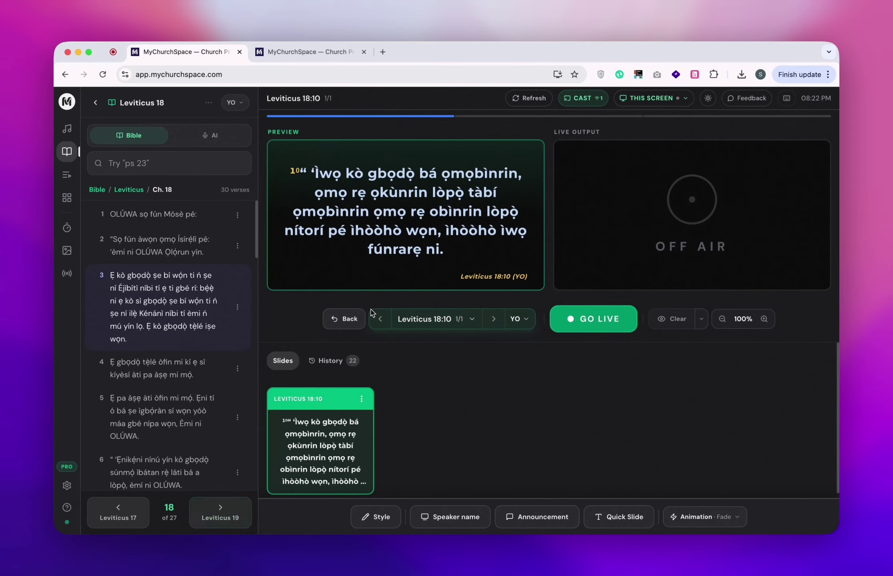
pyautogui.click(472, 319)
pyautogui.click(672, 320)
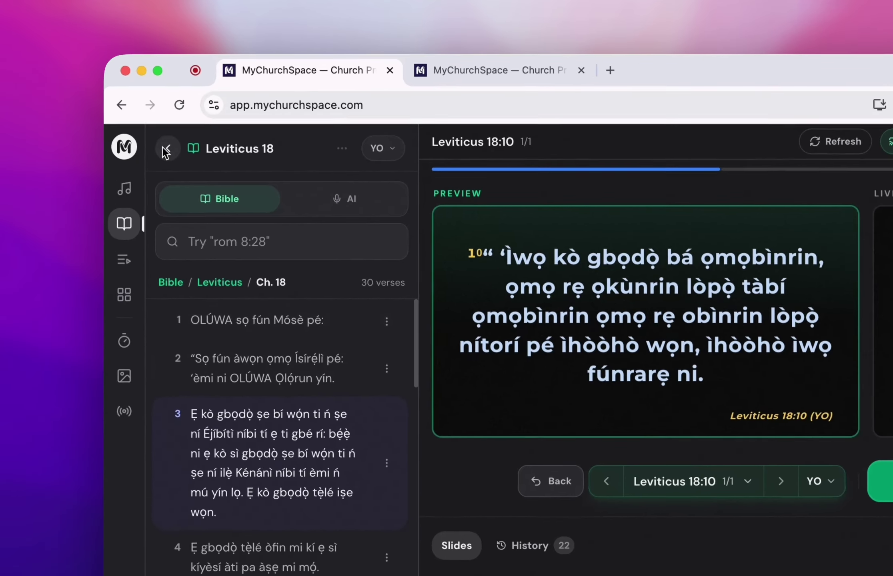
# Open the My Songs library, then review the Display, Bible and Plan settings and close them.
pyautogui.click(95, 102)
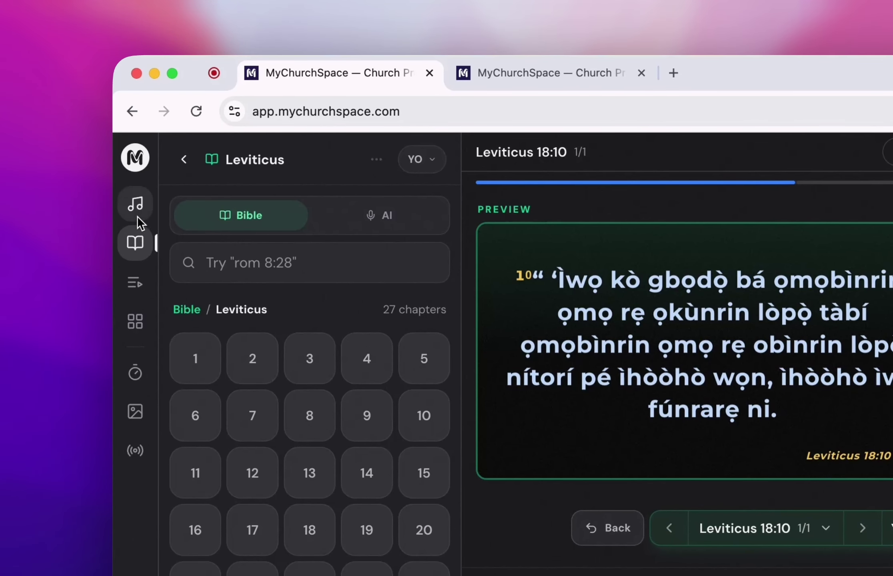
pyautogui.click(135, 204)
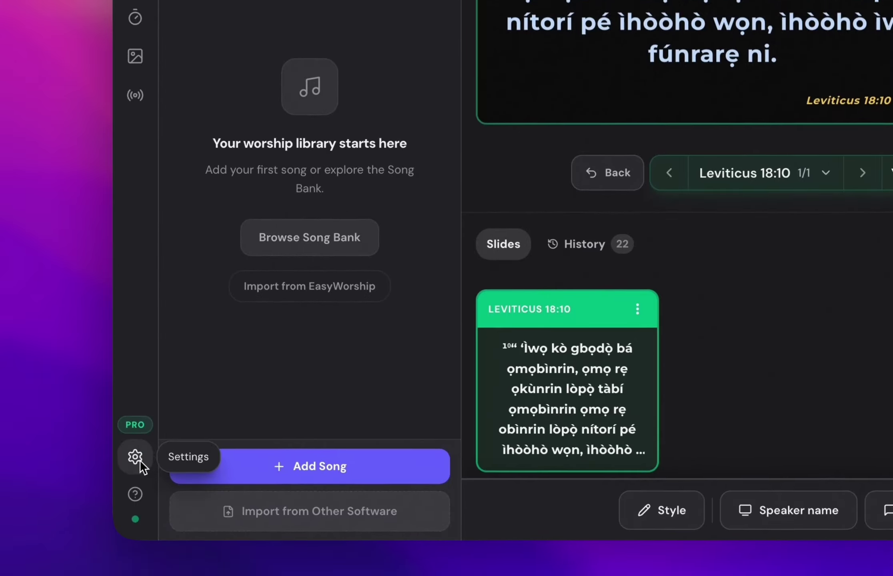
pyautogui.click(136, 457)
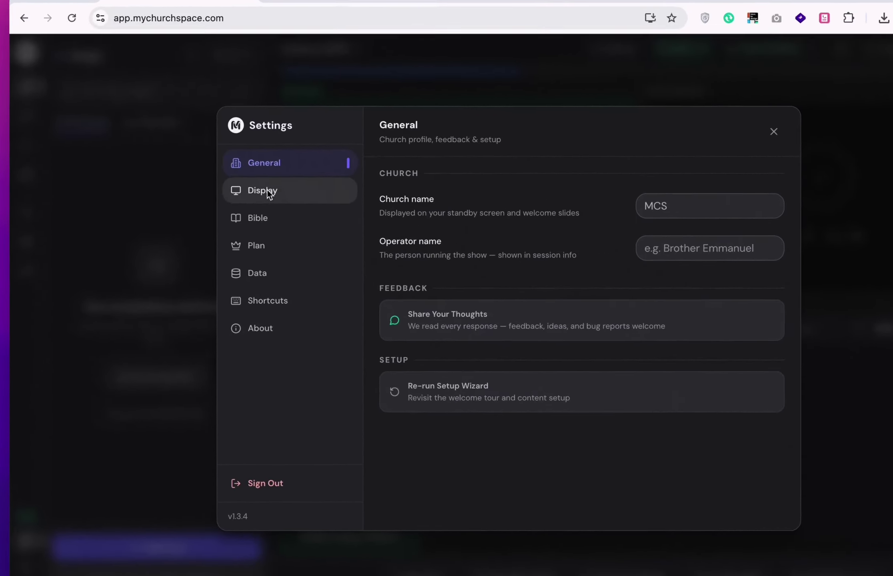
pyautogui.click(253, 209)
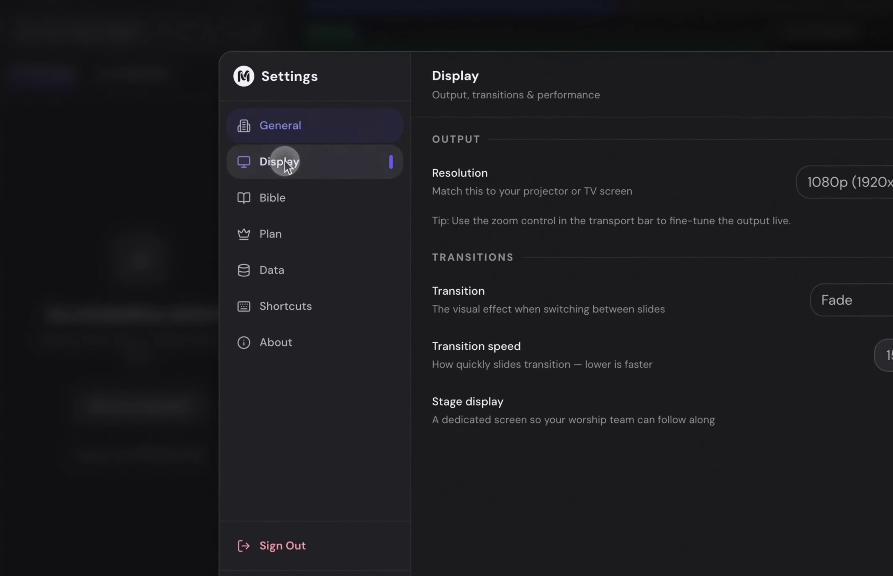
pyautogui.click(287, 207)
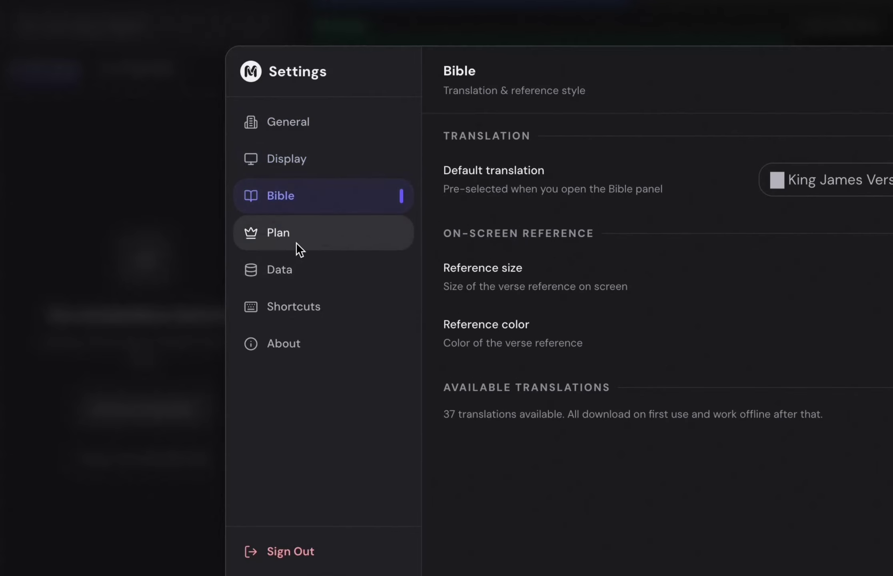
pyautogui.click(302, 234)
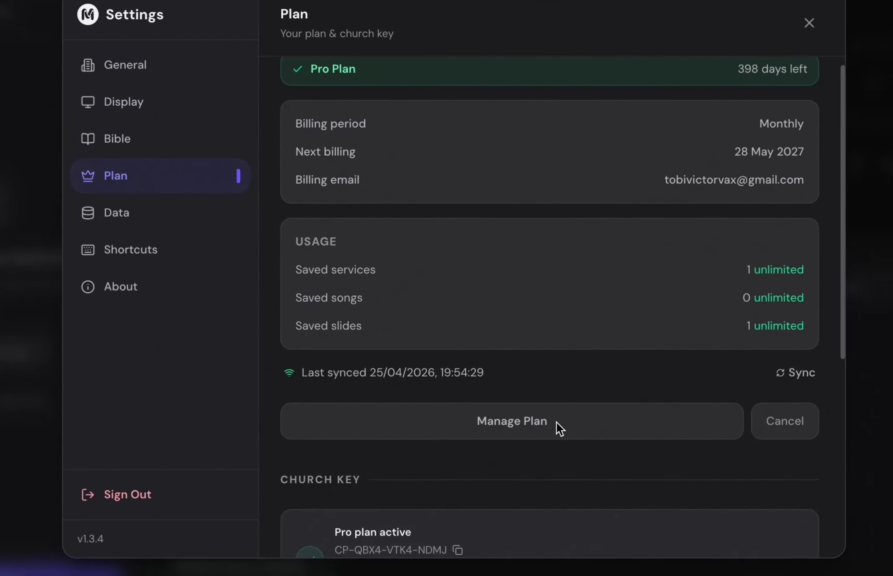
pyautogui.scroll(-4, 728, 460)
pyautogui.click(712, 279)
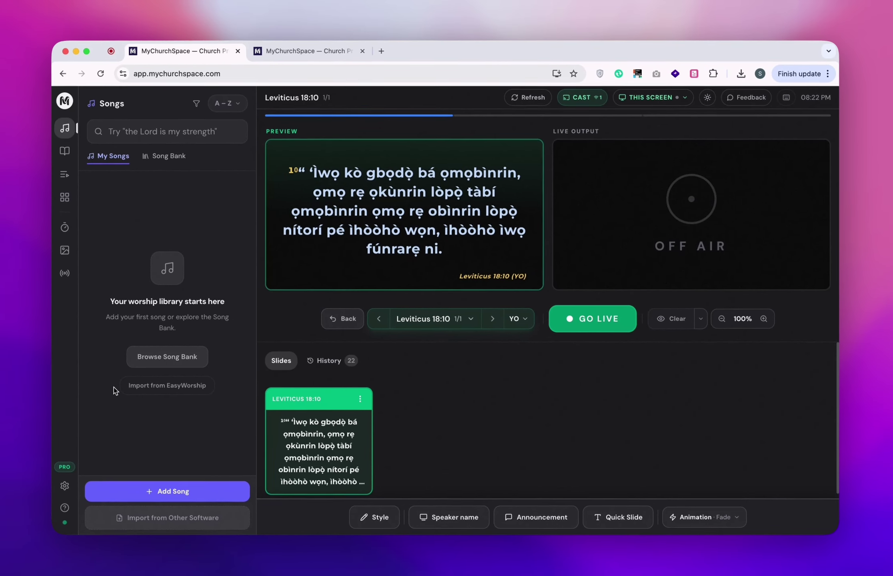